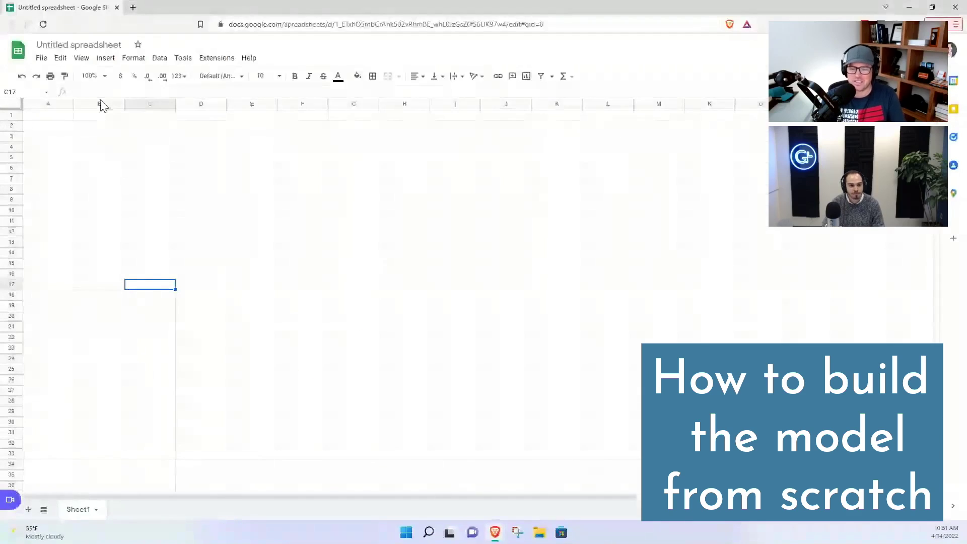
Step: Select the 'Untitled spreadsheet' title text so it can be replaced
left_click(101, 115)
left_click(68, 45)
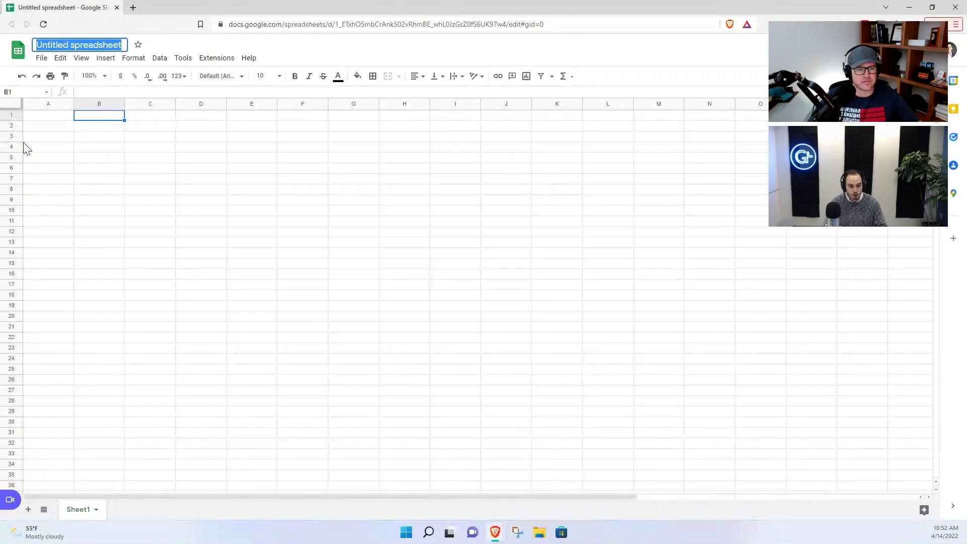
Step: Title the file '13 Week Cash Flow Model' and enter Week 1 and Week 2 headers in row 3
type("13 Week Cash Flow Model")
left_click(137, 127)
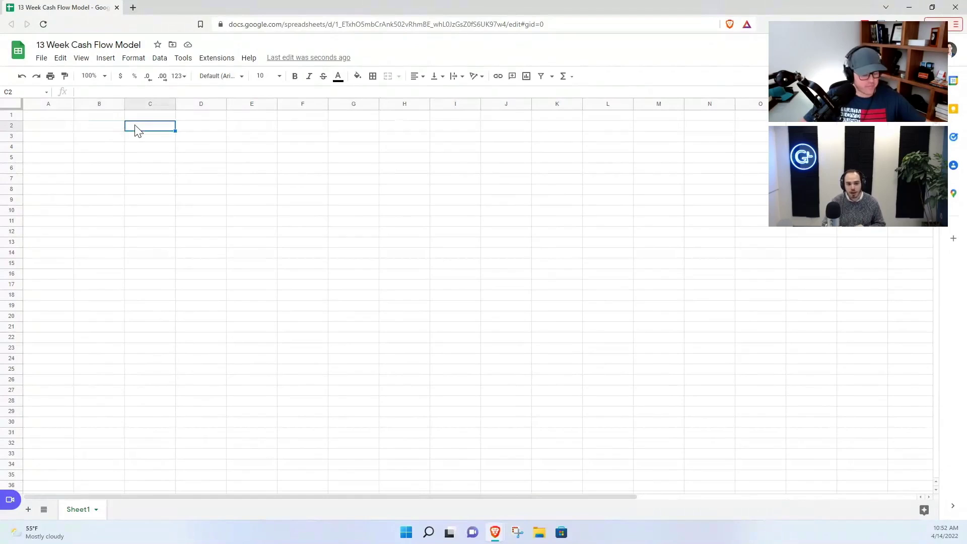
key("Down")
type("Week")
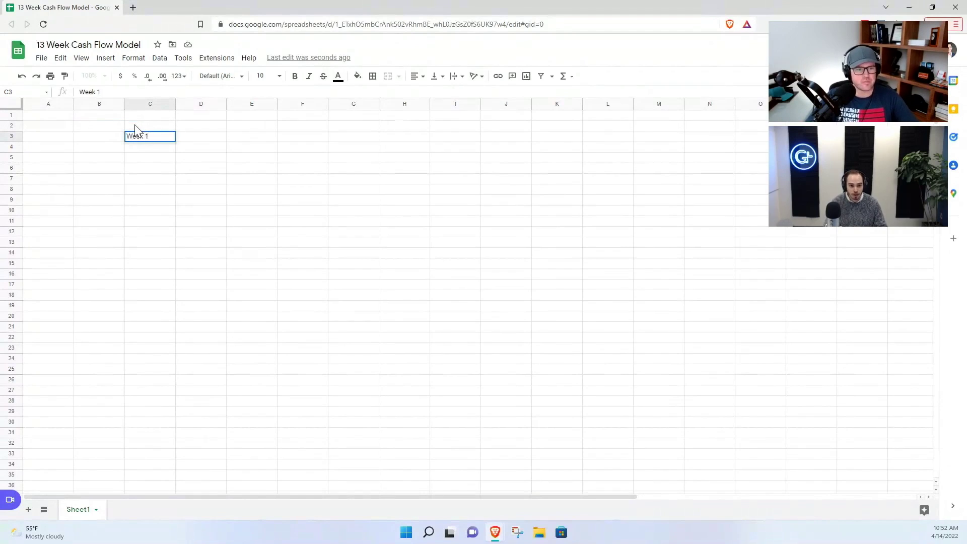
key("Tab")
type("Week 2")
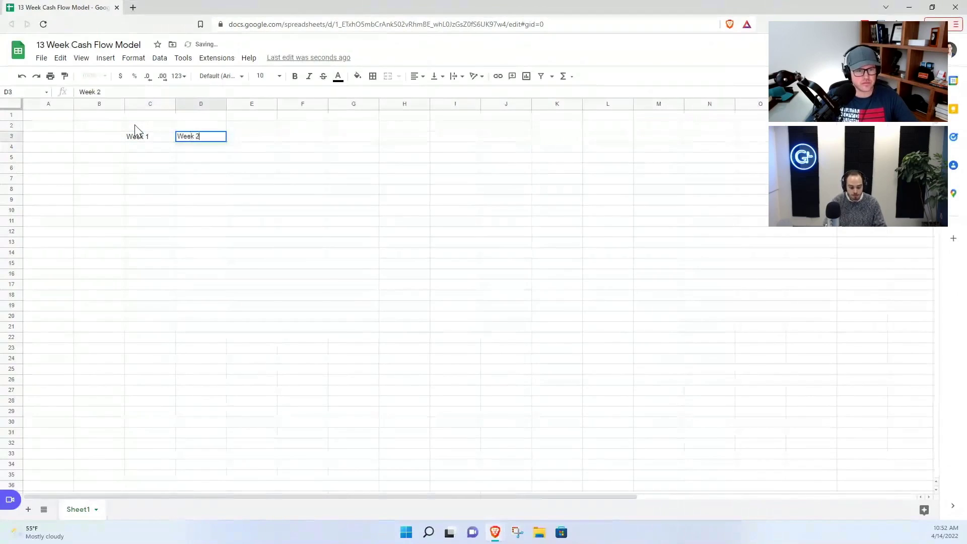
key("Return")
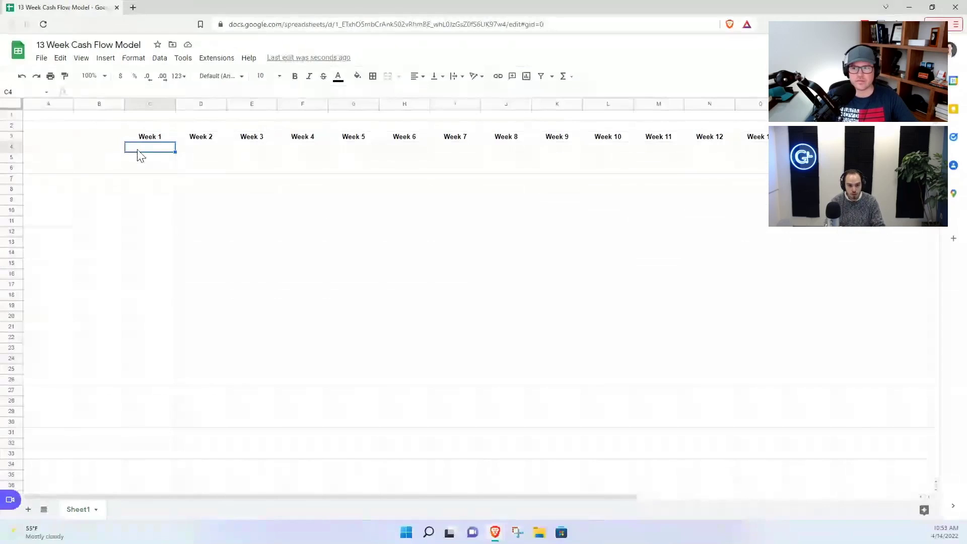
Step: Enter the start date 4/11/22 in C4 and =C4+7 in D4
type("4/11")
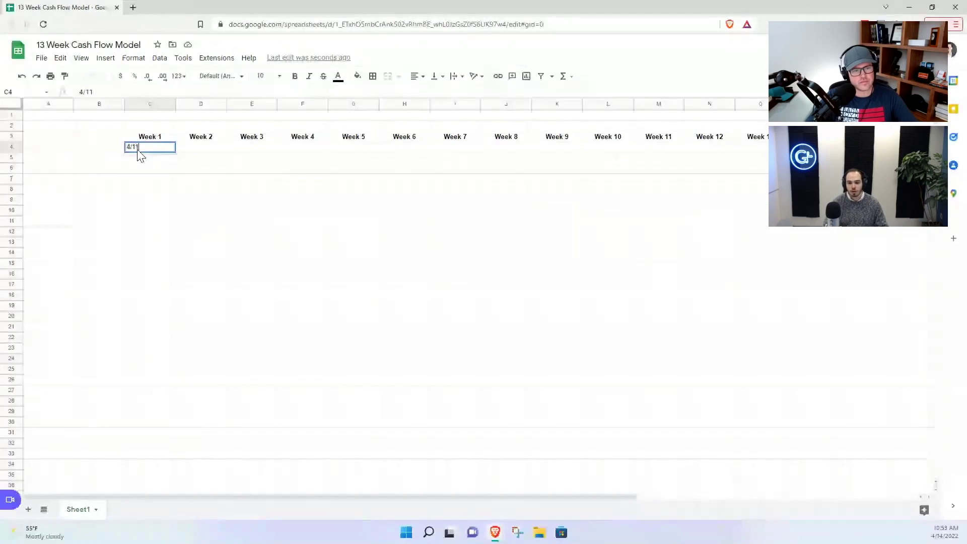
type("/22")
left_click(217, 149)
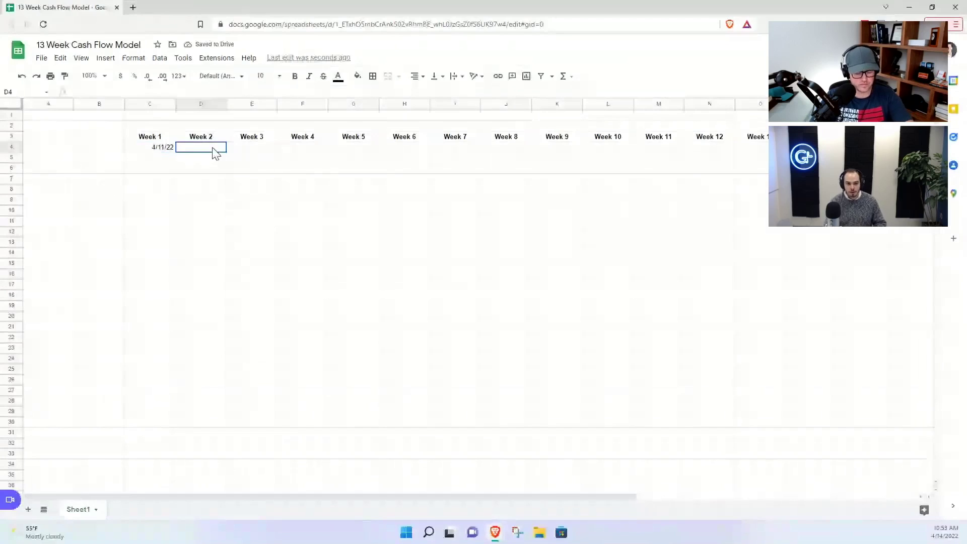
type("=C4+7")
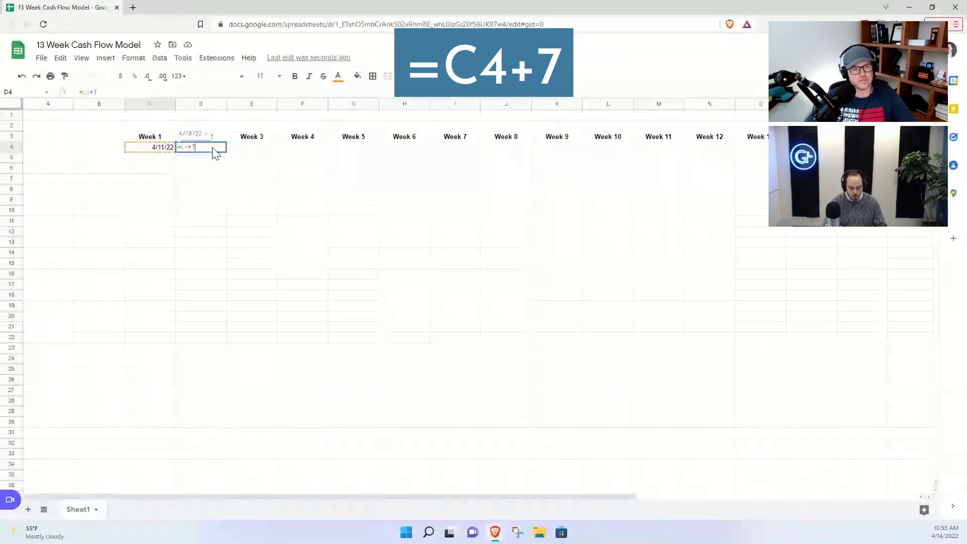
key("Return")
left_click(216, 148)
Step: Copy the seven-day date formula across to Week 13 and center row 4
key("ctrl+c")
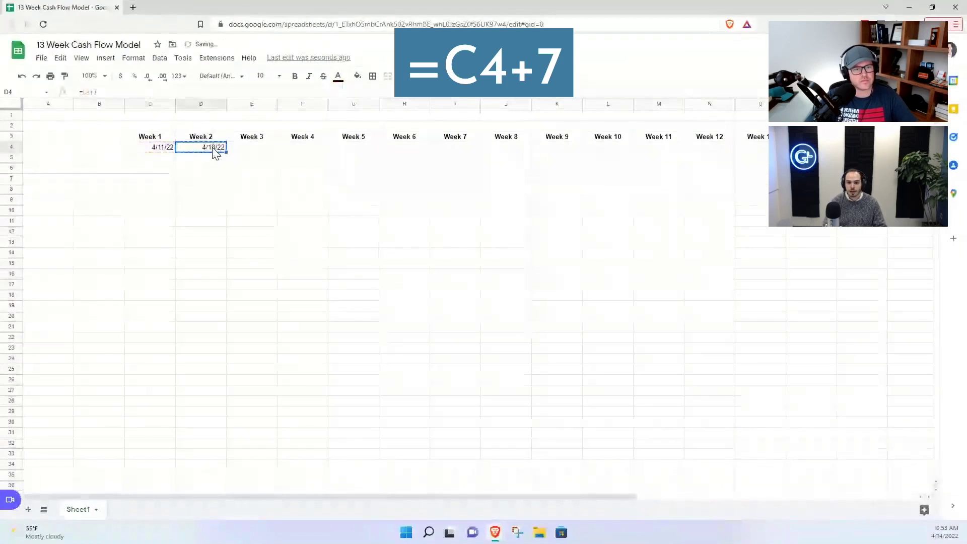
key("shift+Right")
key("shift+Right")
key("shift+Right")
key("shift+Right")
key("shift+Right")
key("shift+Right")
key("shift+Right")
key("shift+Right")
key("shift+Right")
key("shift+Right")
key("shift+Right")
key("ctrl+v")
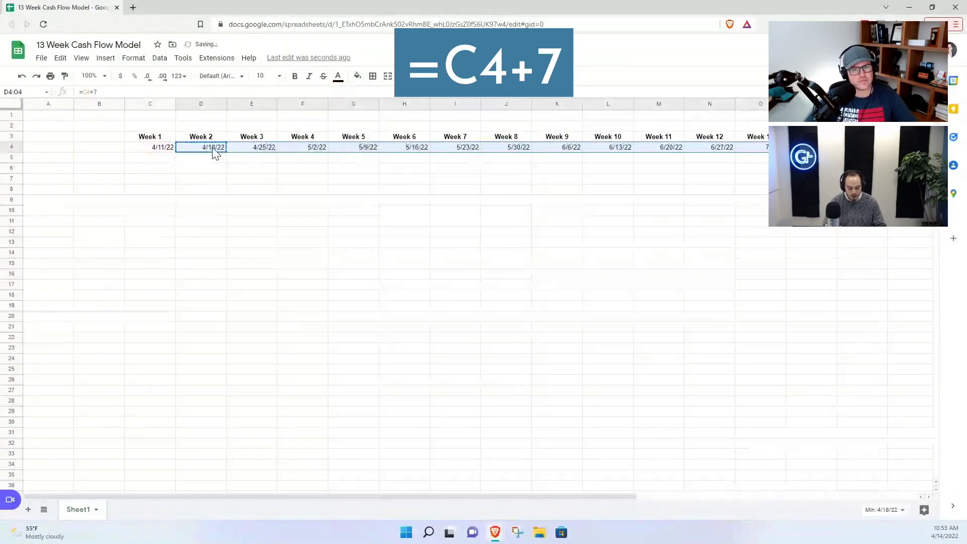
key("Left")
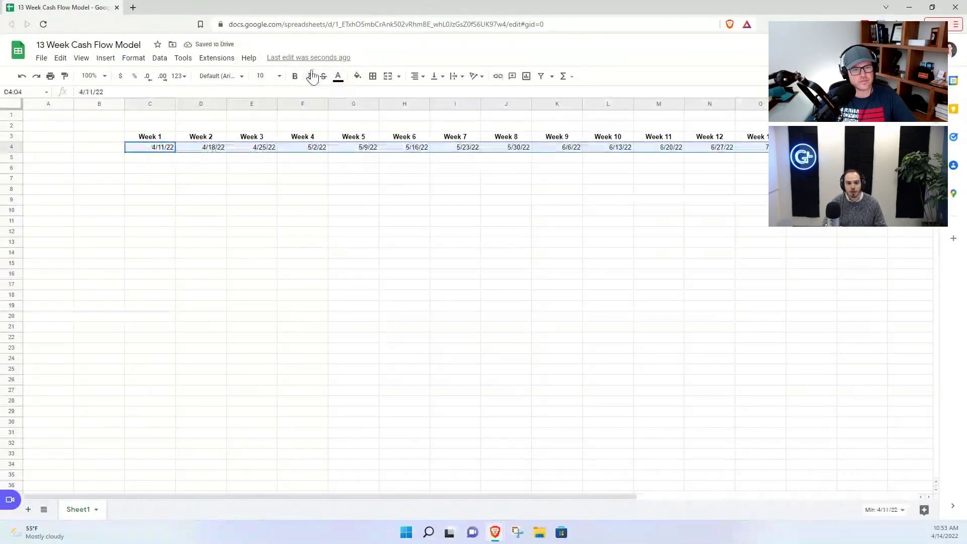
left_click(416, 76)
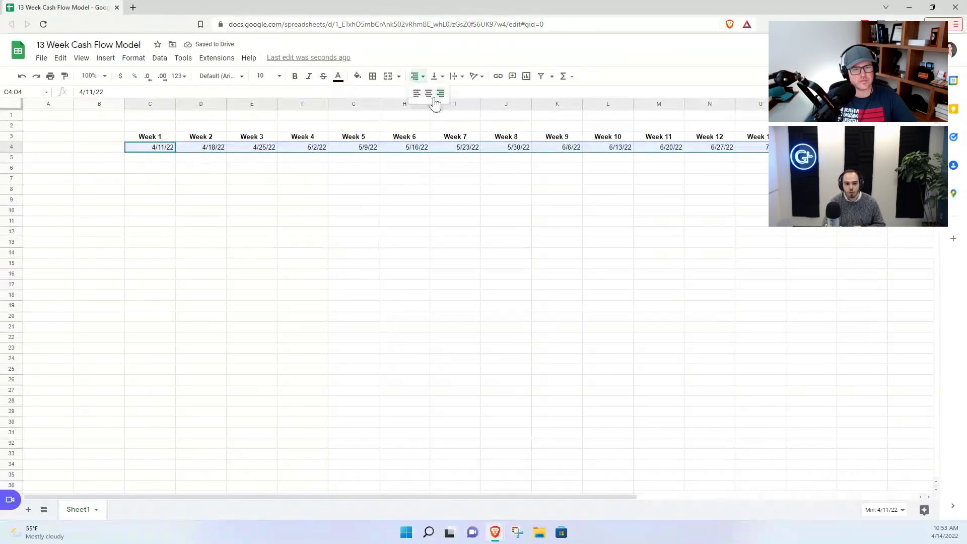
left_click(427, 92)
Step: Try April 14 as the start date, then restore it to 4/11/22
left_click(205, 150)
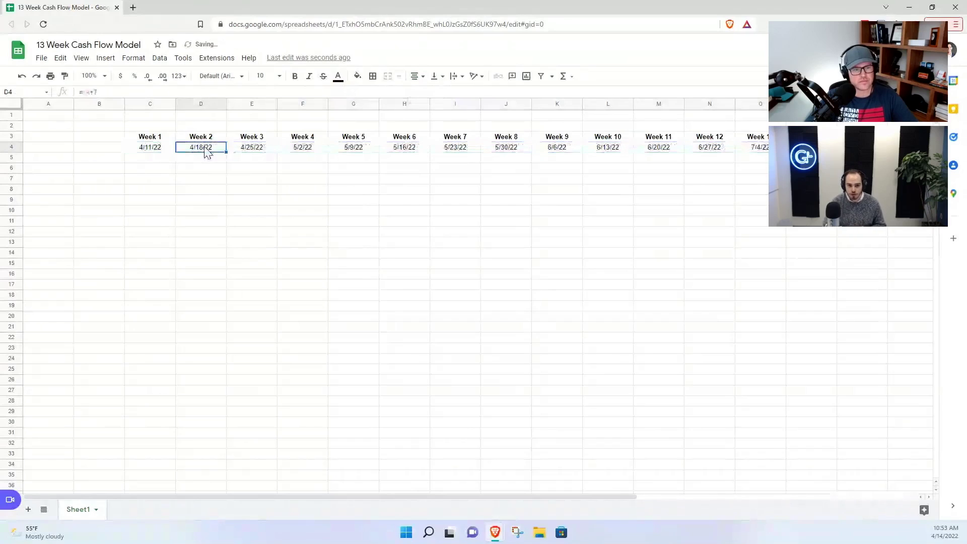
left_click(164, 150)
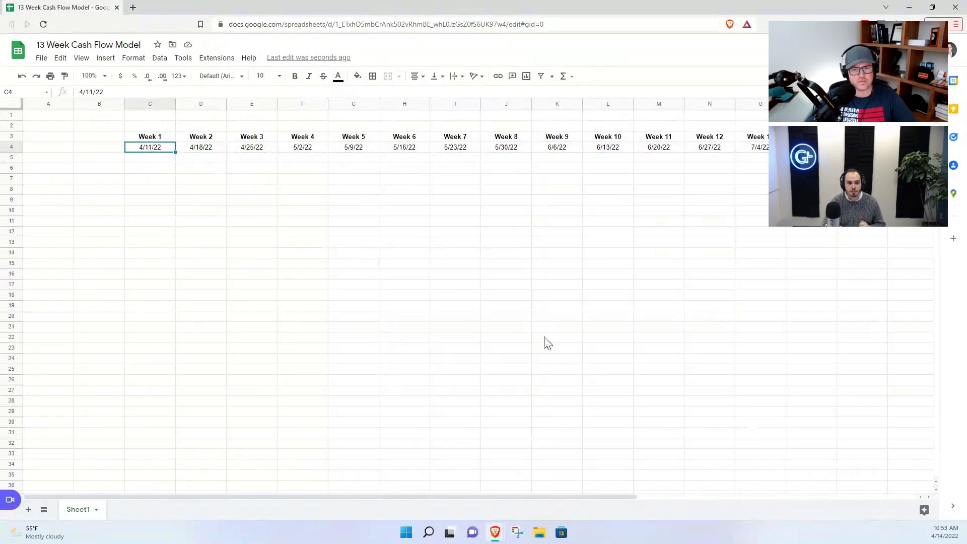
double_click(152, 155)
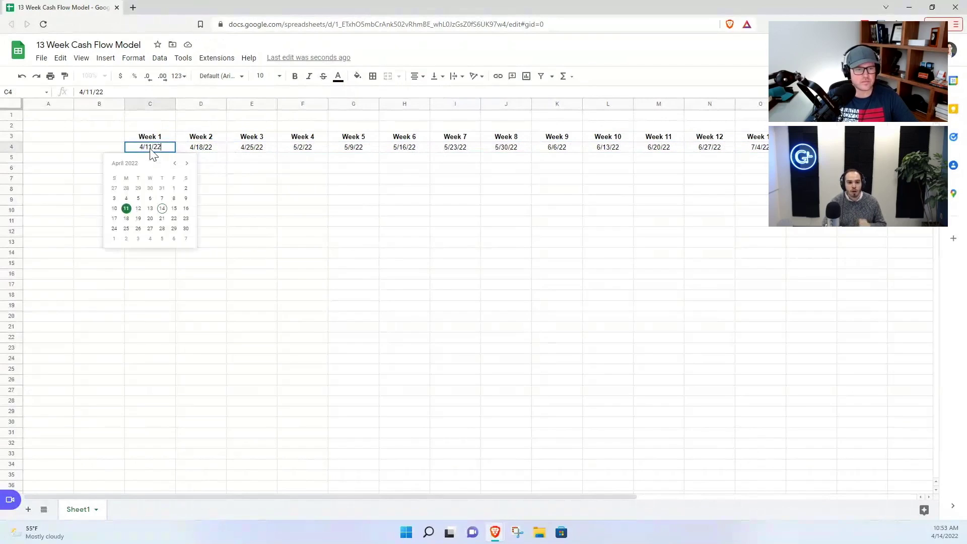
left_click(163, 209)
left_click(204, 149)
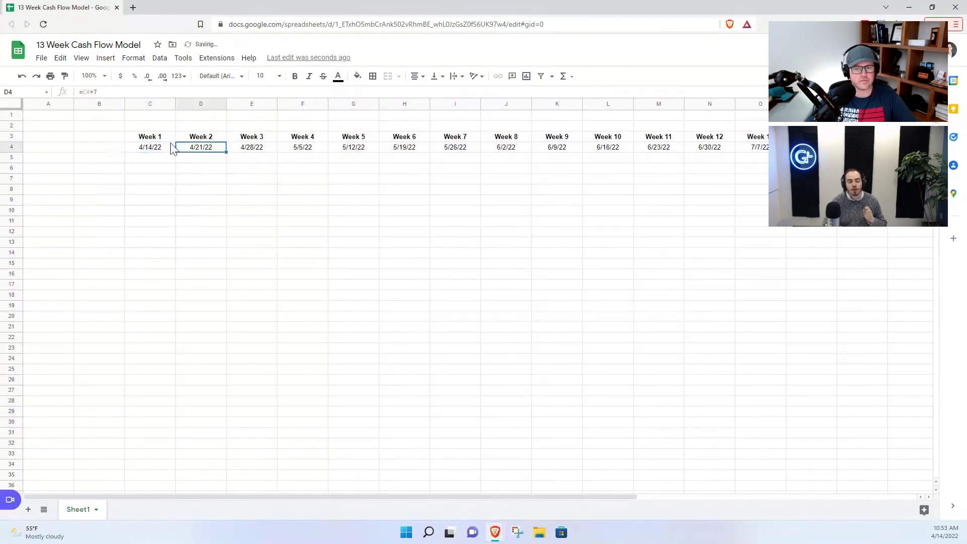
left_click(155, 154)
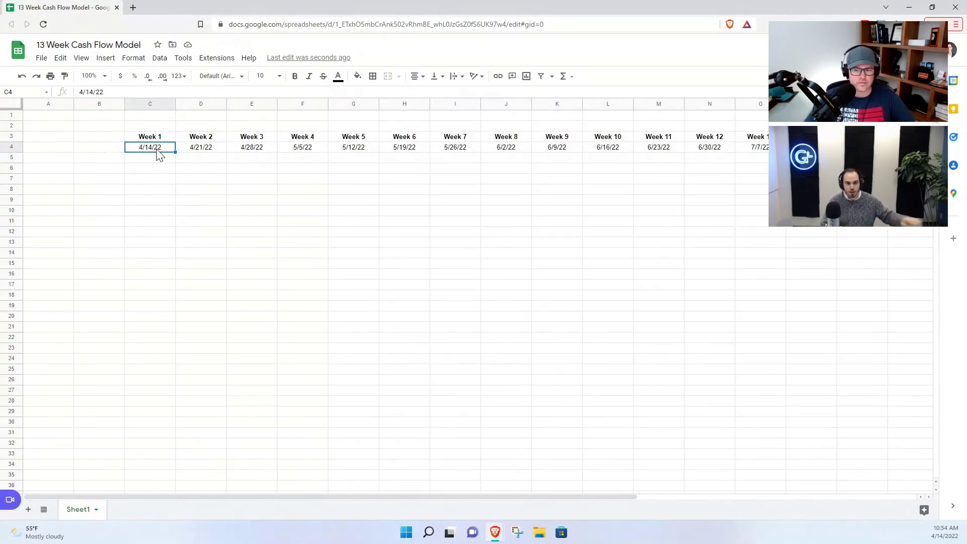
double_click(152, 153)
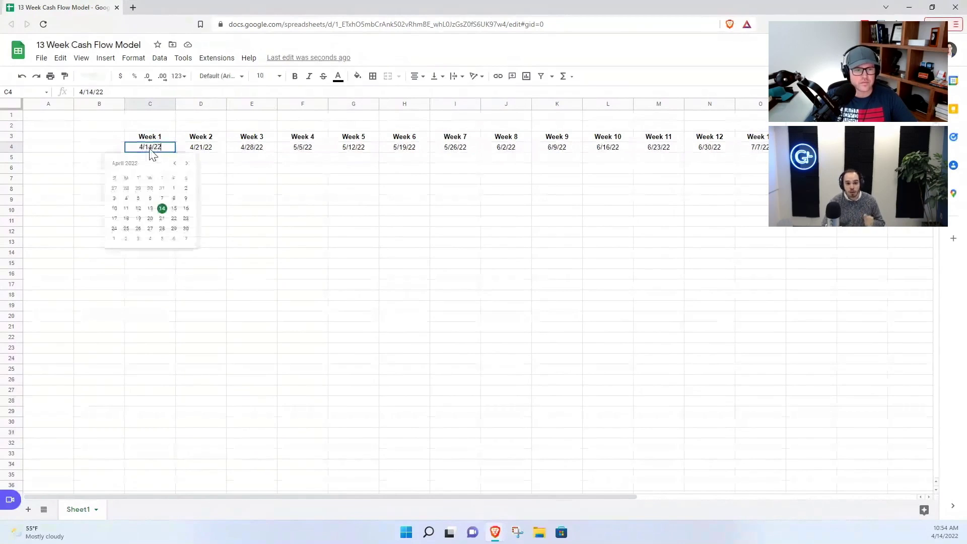
key("BackSpace")
type("1")
key("Return")
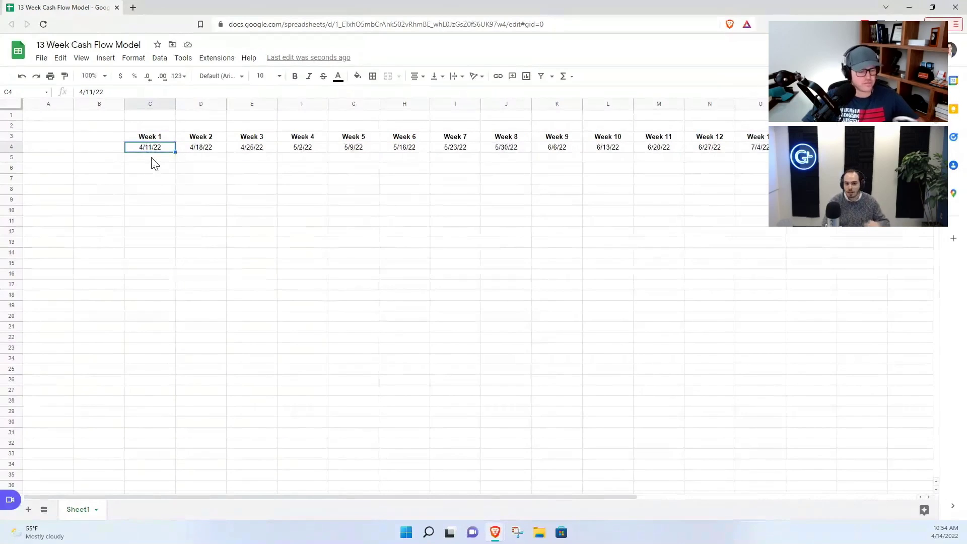
Step: Label B5 'Beginning Cash Balance'
key("Down")
key("Left")
type("Cash")
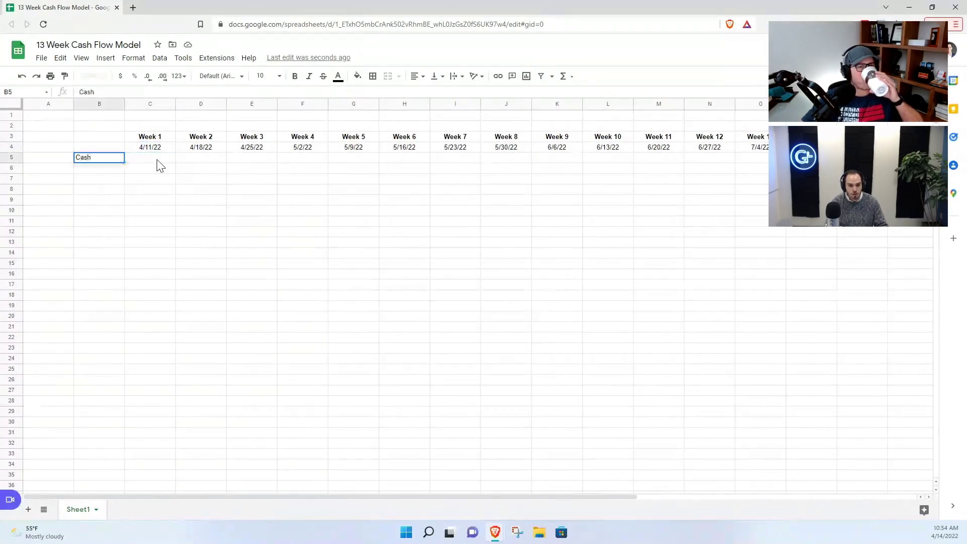
key("Home")
type("Beginning")
key("End")
type("Balance")
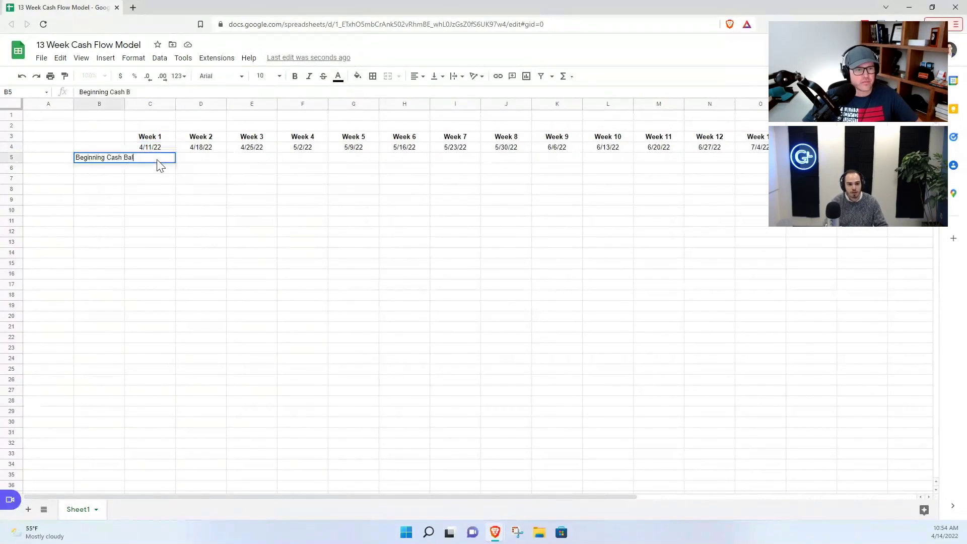
key("Return")
Step: Enter 20000 as the Week 1 beginning cash balance in C5
left_click(156, 160)
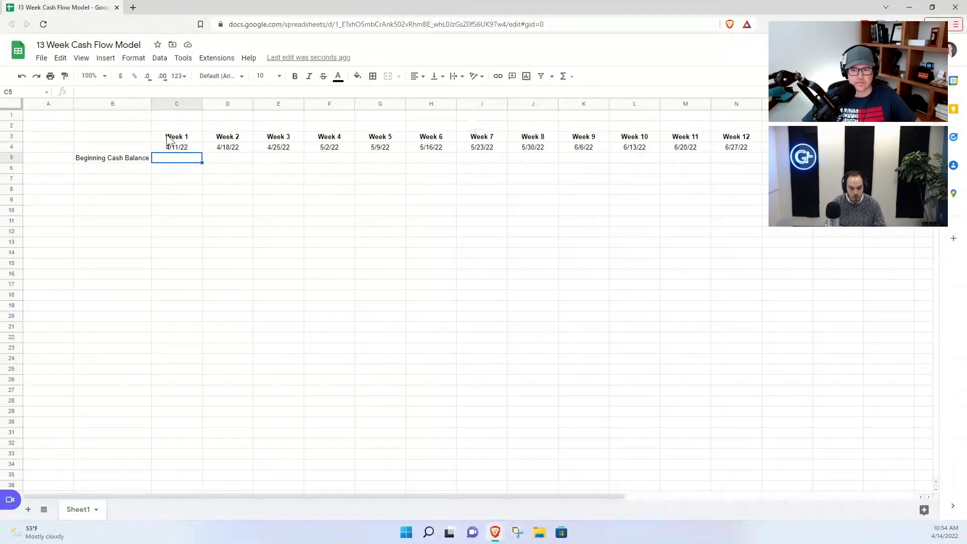
type("20000")
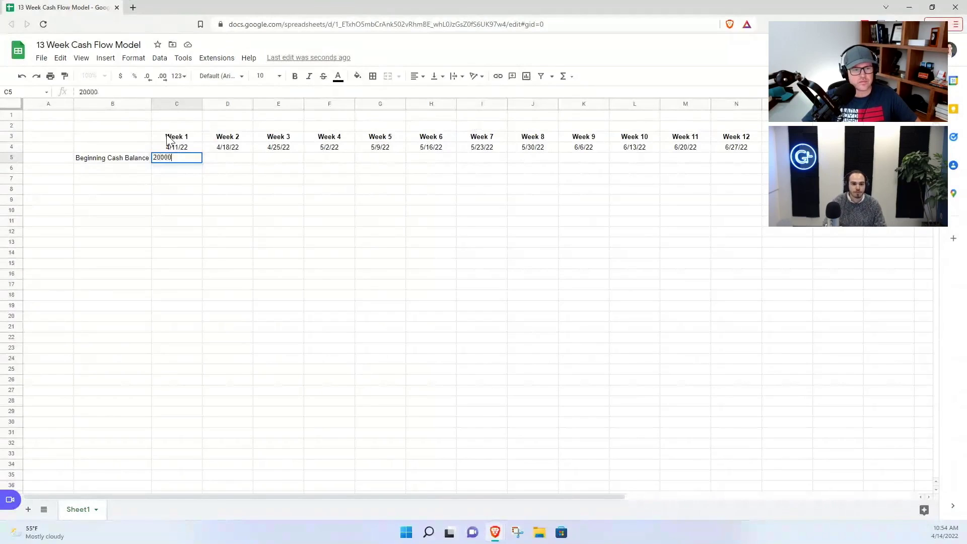
key("Return")
left_click(127, 185)
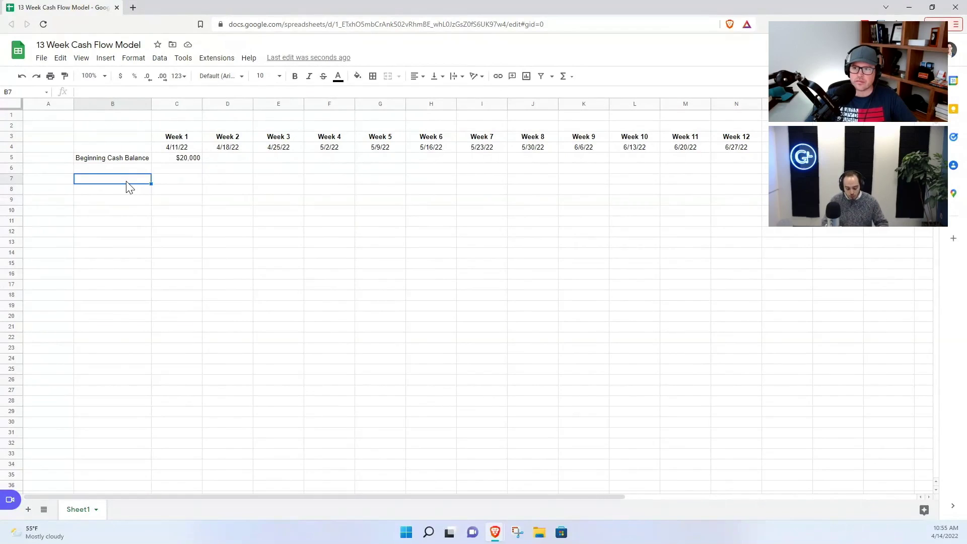
Step: Add a bold 'Operating Cash Inflows' label in B7
type("Operating Cash Inflows")
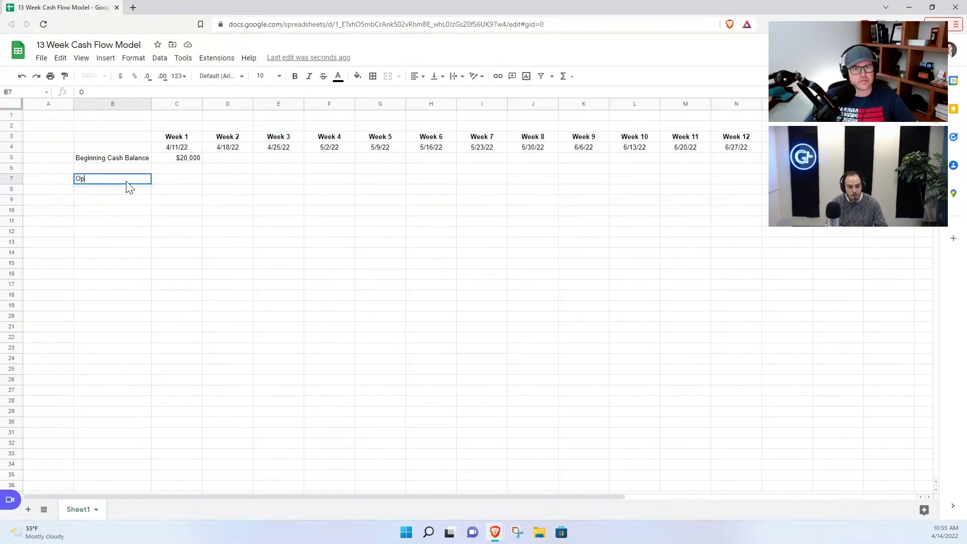
key("Return")
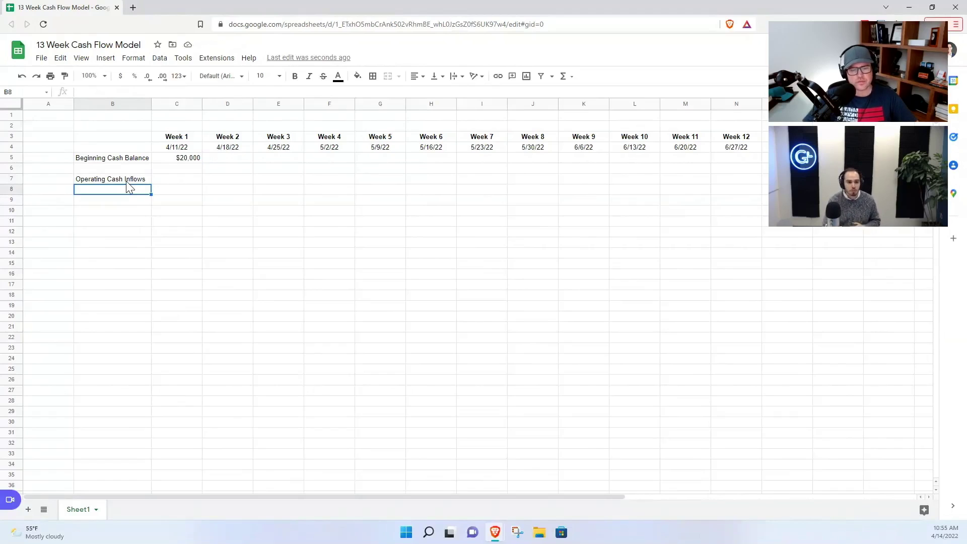
left_click(102, 161)
key("Down")
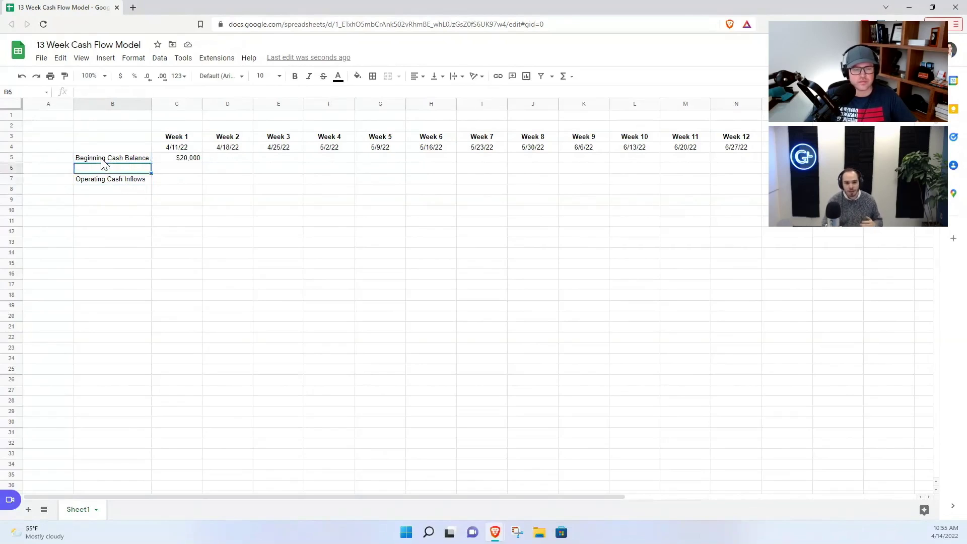
key("Down")
key("Down")
key("Down")
key("Down")
key("Down")
key("Down")
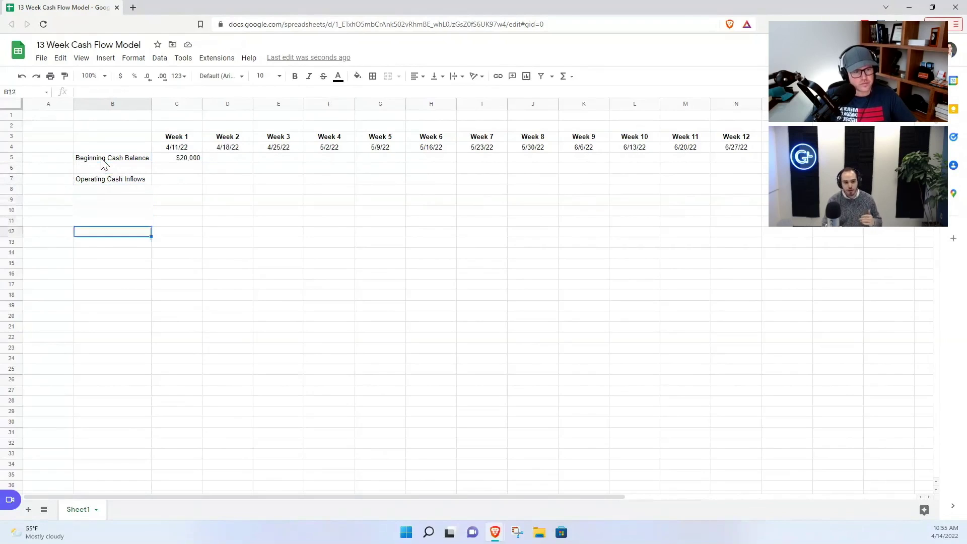
key("Down")
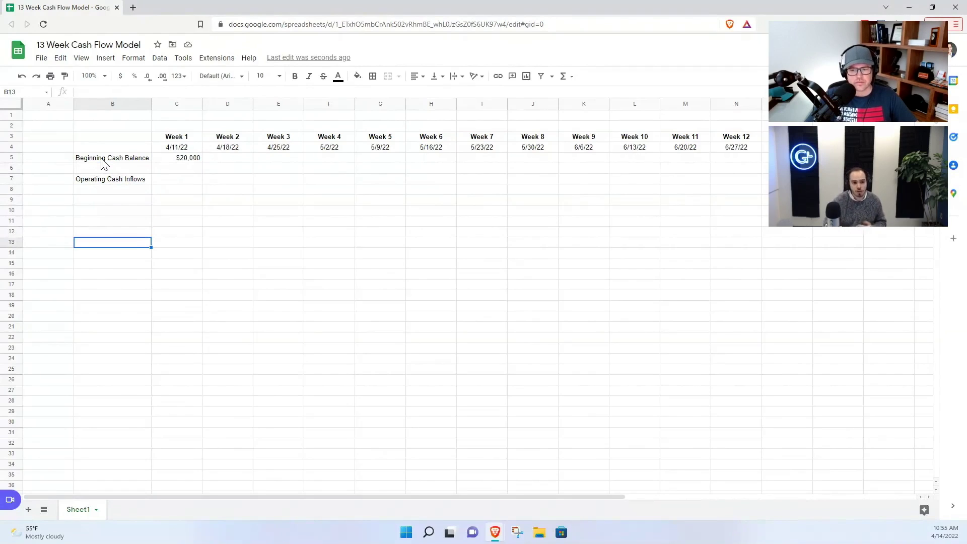
key("Up")
key("Up")
key("Up")
key("Up")
key("Up")
key("Up")
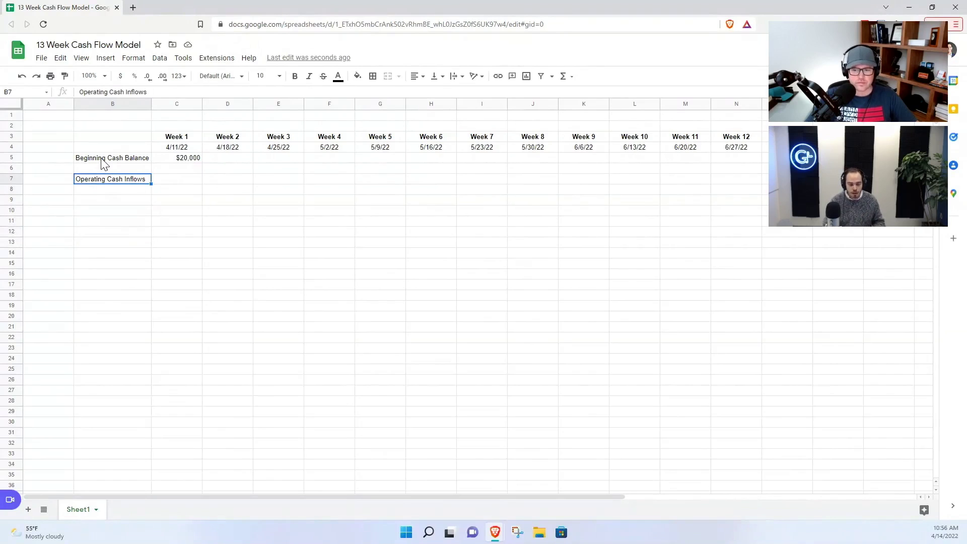
key("ctrl+b")
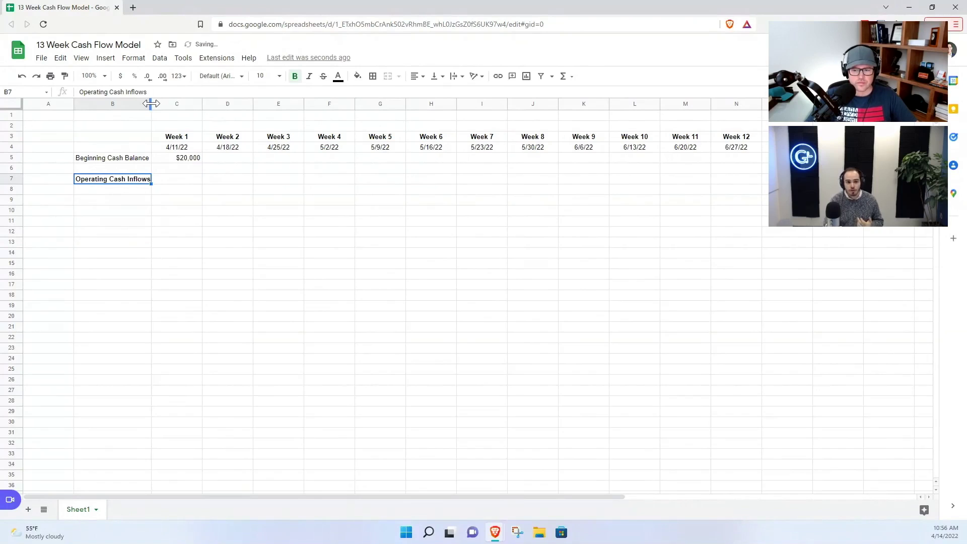
Step: Widen column B and list Dog Grooming Subscription and Ad Hoc Service Calls below
left_click_drag(150, 103, 158, 100)
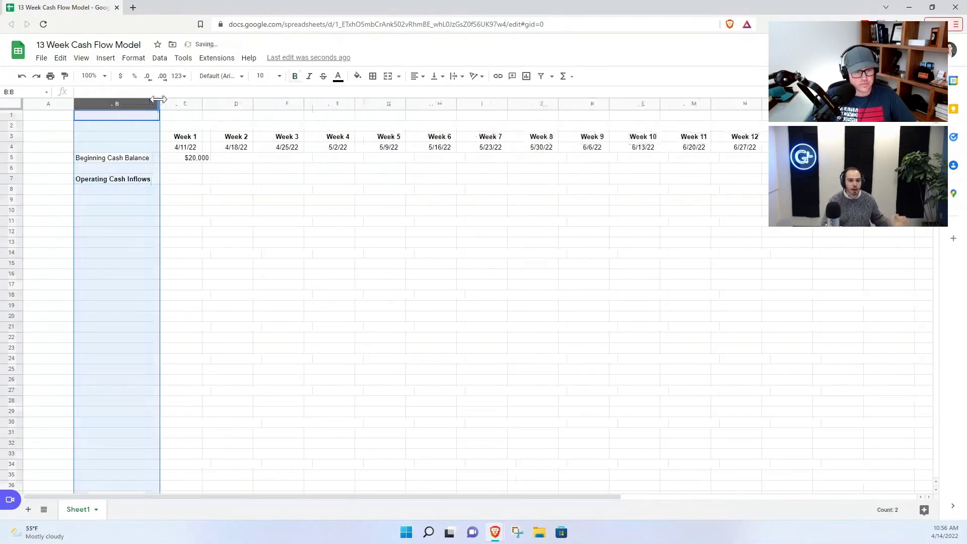
left_click(134, 190)
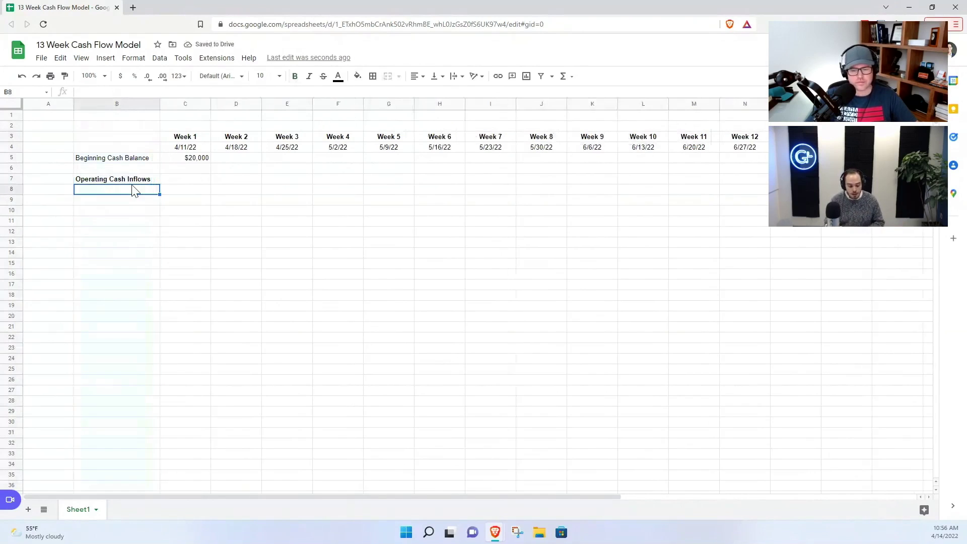
type("Dog ")
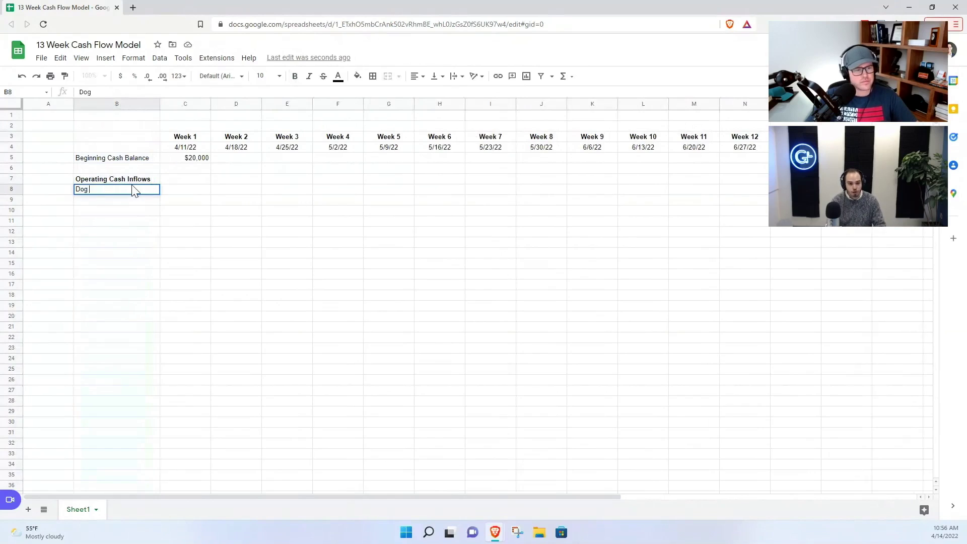
type("Grooming Subscription")
key("Return")
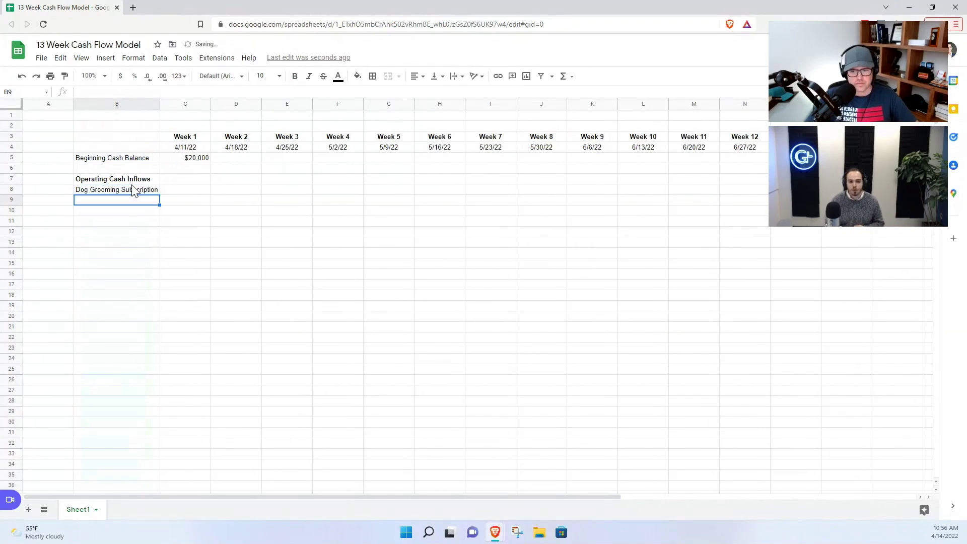
type("Ad Hoc Service Calls")
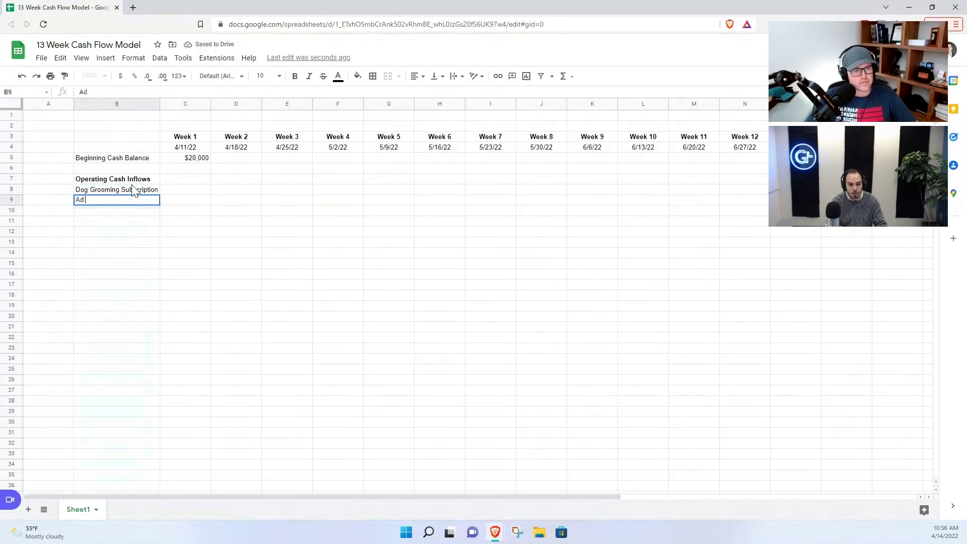
key("Return")
Step: Enter =SUM(C8:C9) in C7 as the Week 1 operating inflows total
key("Up")
key("Right")
key("Up")
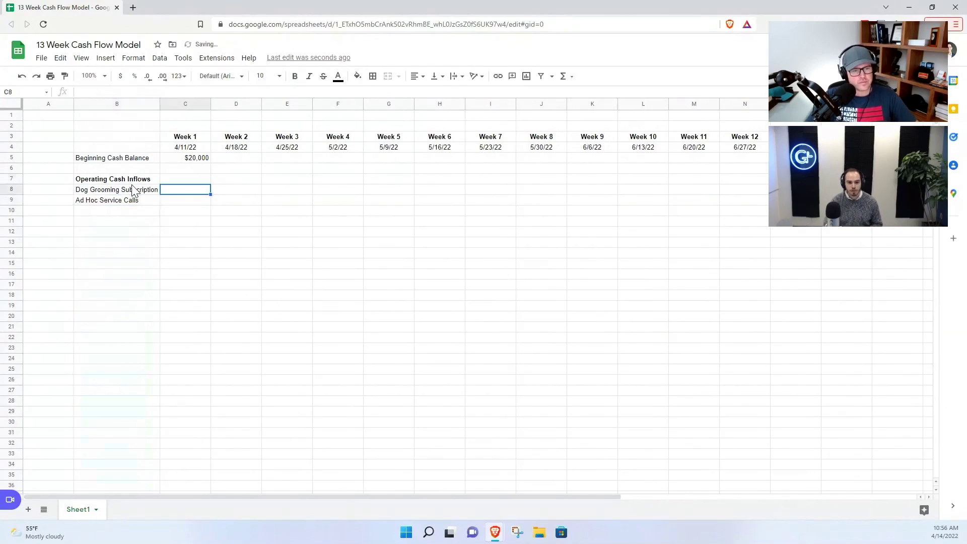
key("Up")
type("=Sum")
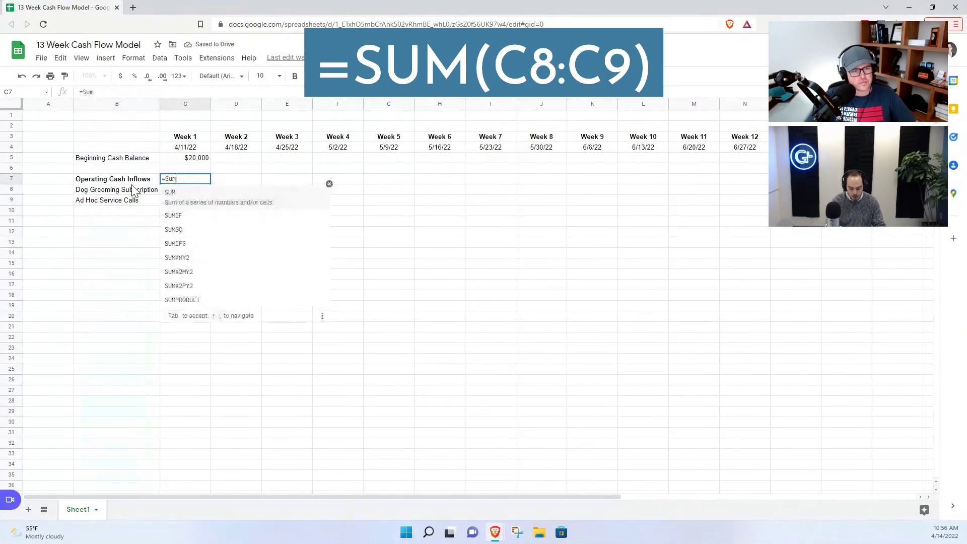
type("(")
key("Down")
key("shift+Down")
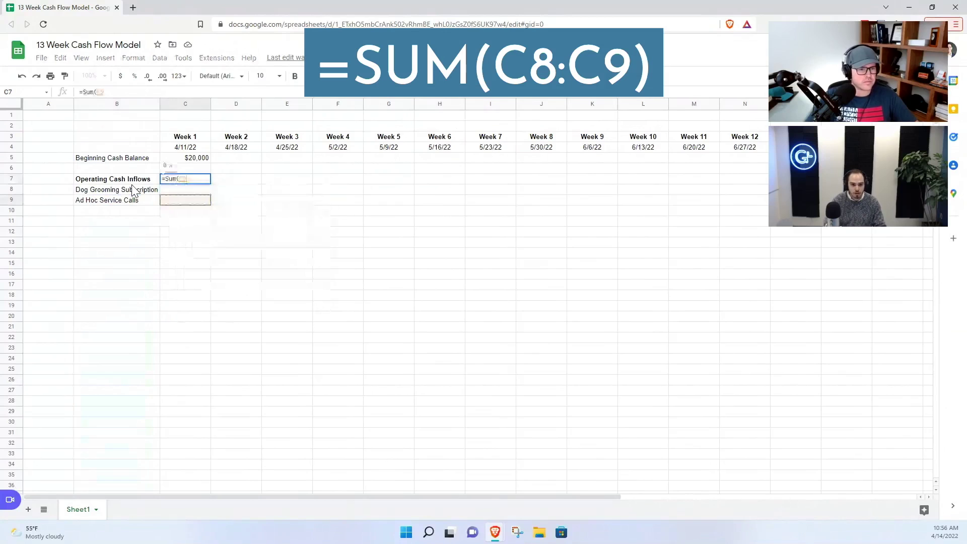
key("Return")
Step: Copy the operating inflows sum formula across all week columns
key("Up")
key("ctrl+c")
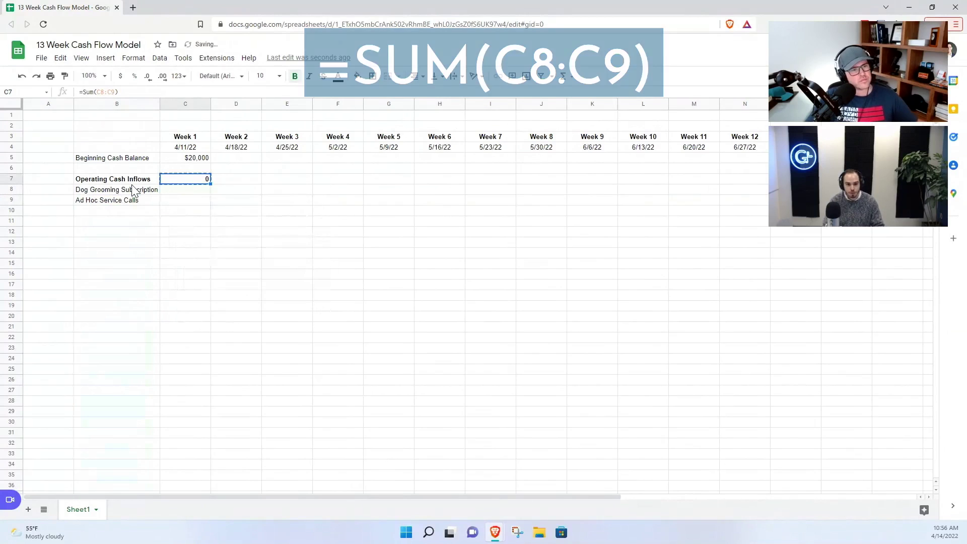
key("shift+Right")
key("shift+Right")
key("shift+Right")
key("shift+Right")
key("shift+Right")
key("shift+Right")
key("shift+Right")
key("shift+Right")
key("shift+Right")
key("shift+Right")
key("shift+Right")
key("ctrl+v")
left_click(134, 190)
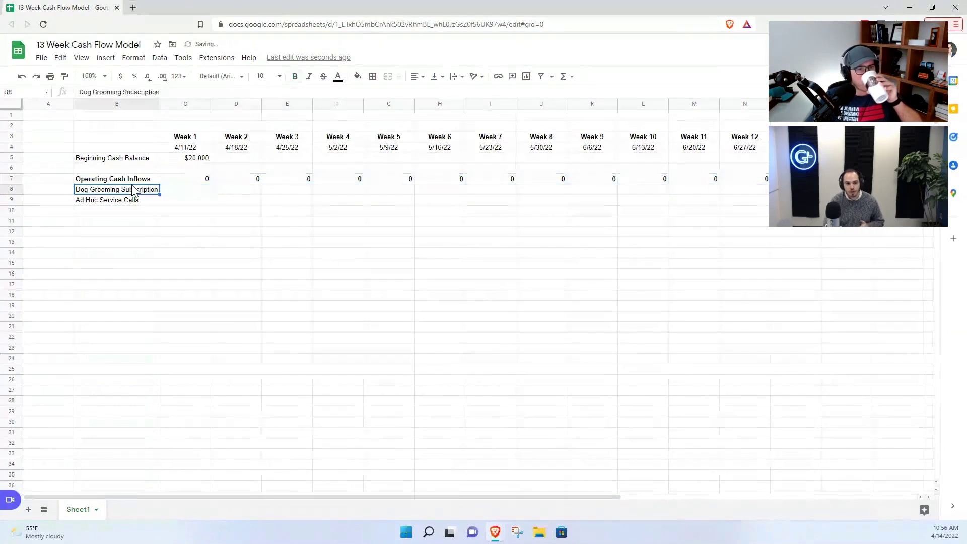
Step: Auto-fit column B and add a '"Other" Cash Inflows' heading with a Line of Credit row
double_click(160, 106)
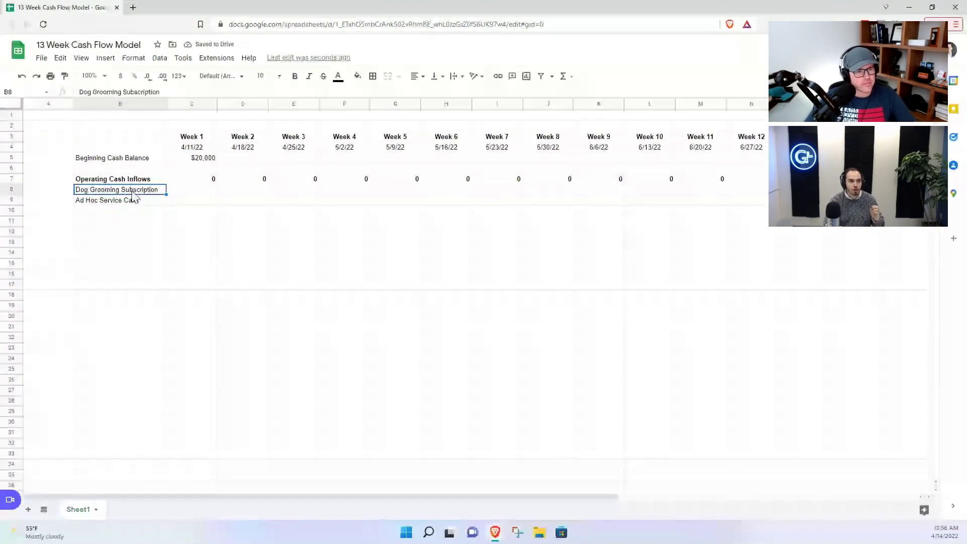
left_click_drag(132, 192, 135, 212)
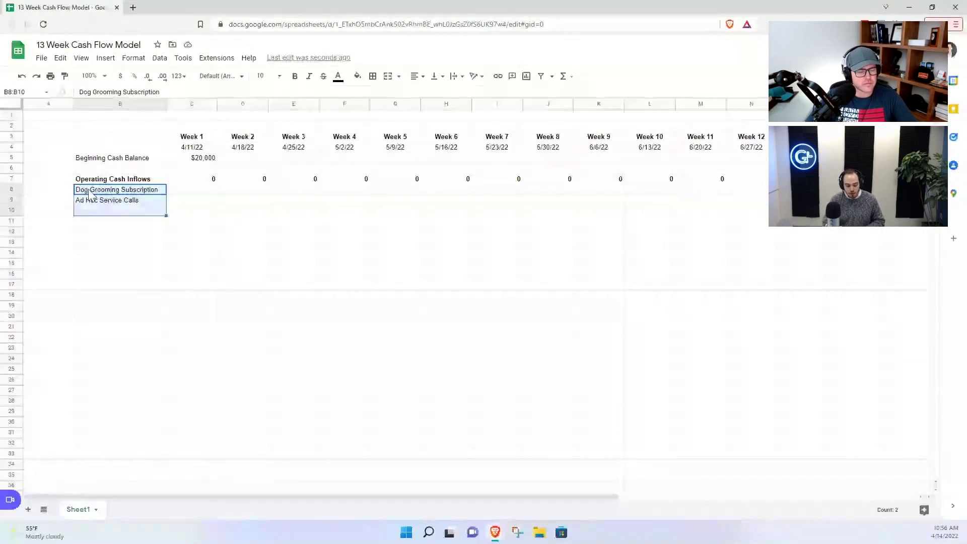
left_click(94, 223)
type("\"Other\" C")
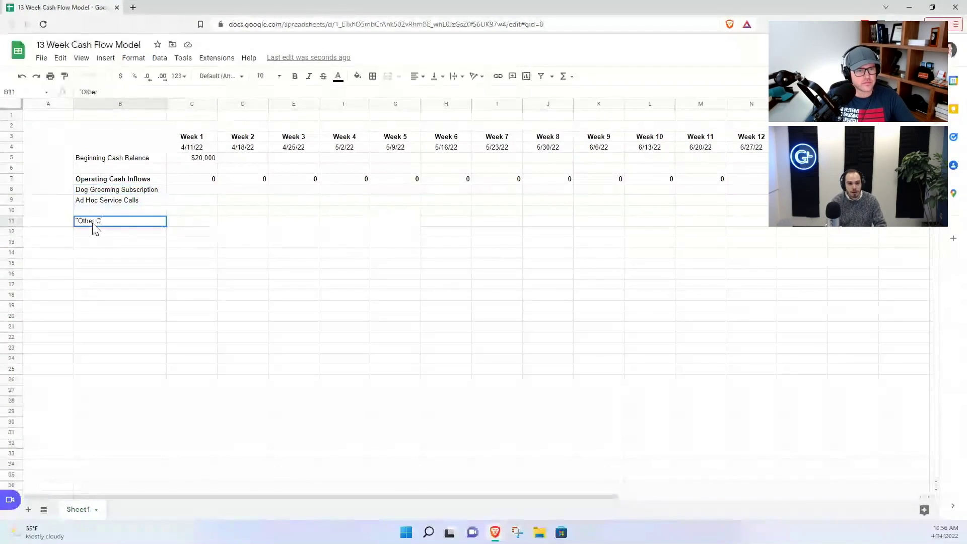
type("ash Inflows")
key("Return")
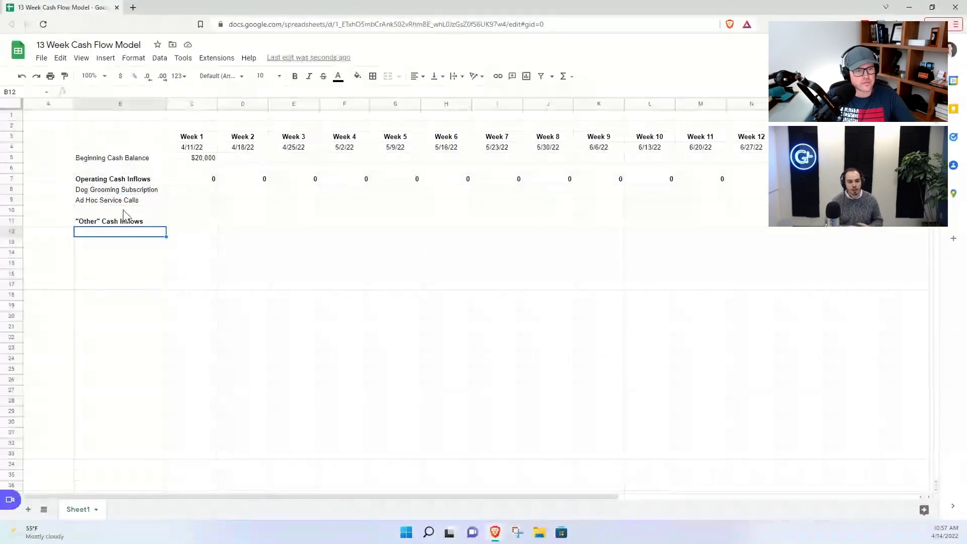
type("L")
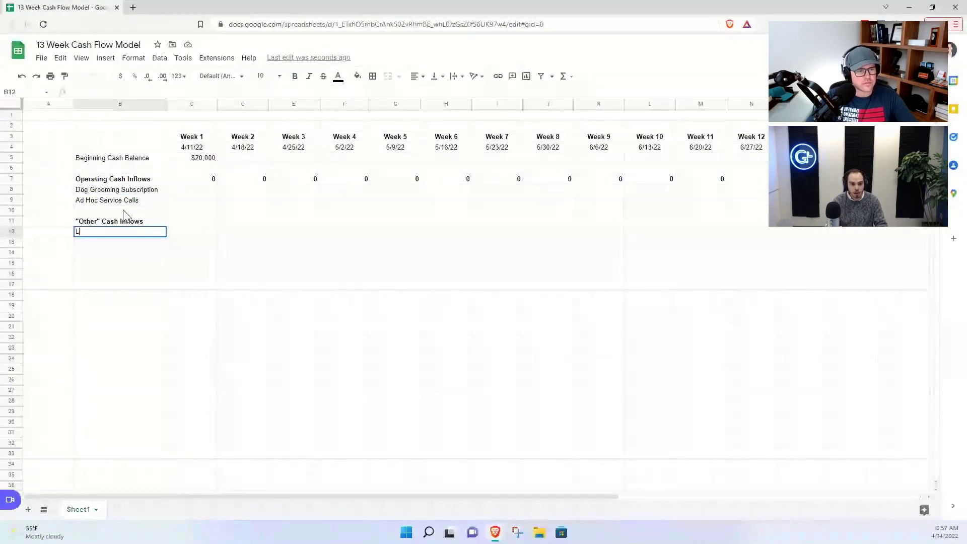
type("ine of Credit")
key("Tab")
Step: Enter =SUM(C12) in C11 and copy it for the week columns
key("Up")
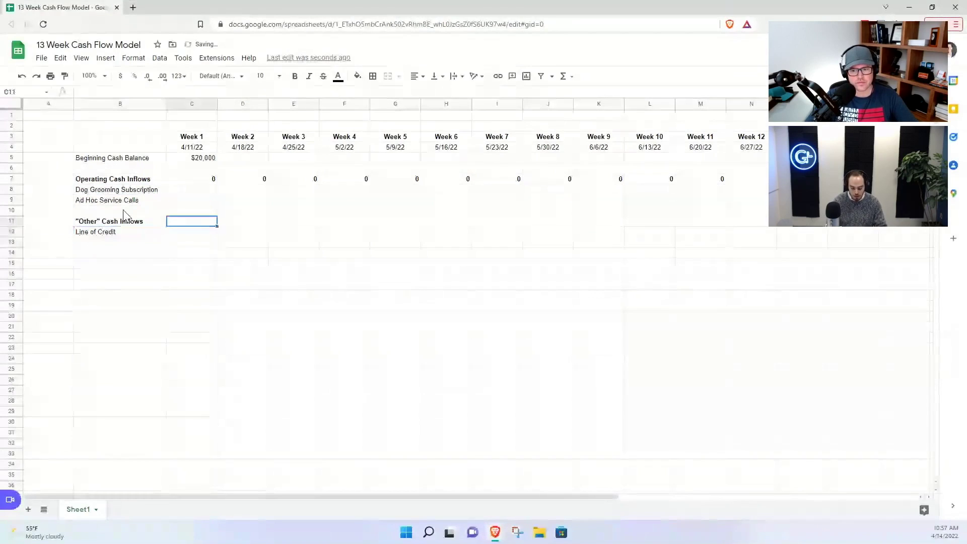
type("=SUM(")
key("Down")
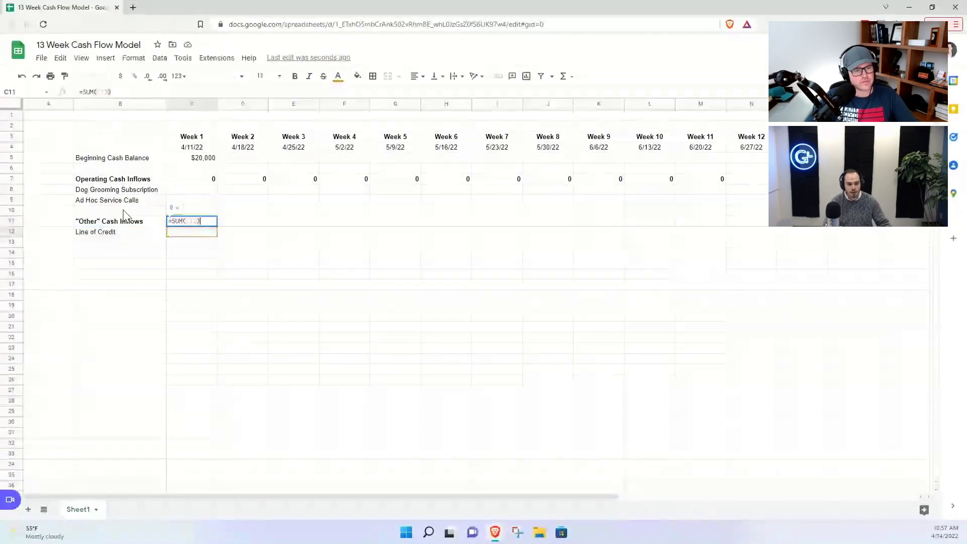
key("Return")
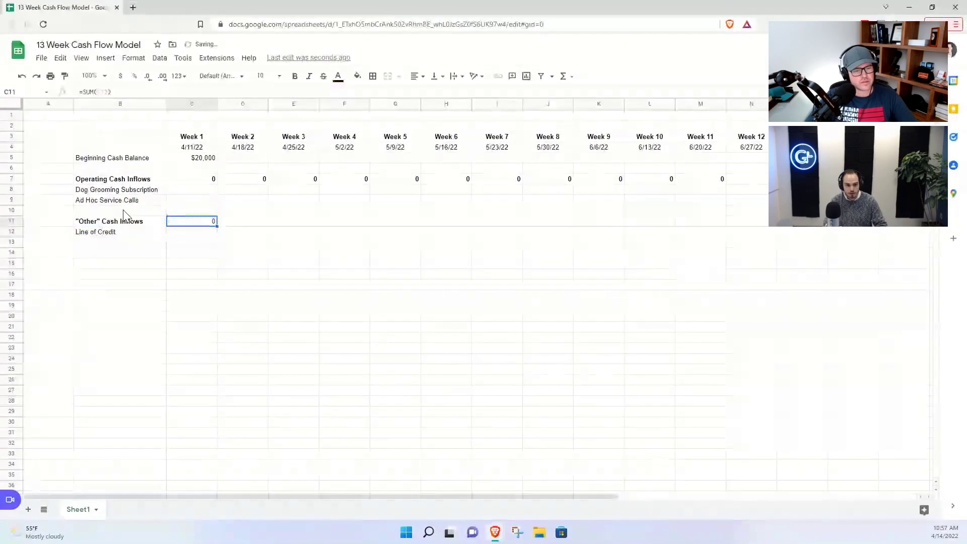
key("ctrl+c")
key("shift+Right")
key("shift+Right")
key("shift+Right")
key("shift+Right")
key("shift+Right")
key("shift+Right")
key("shift+Right")
key("shift+Right")
key("shift+Right")
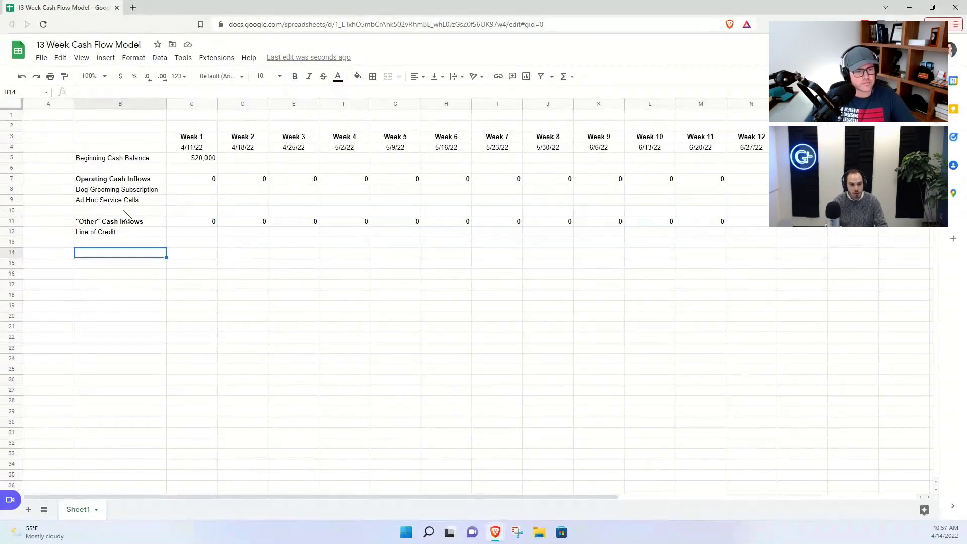
Step: Label B14 'Total Cash Inflows' and add the other and operating inflow totals for Week 1
type("Total Cash Inflows")
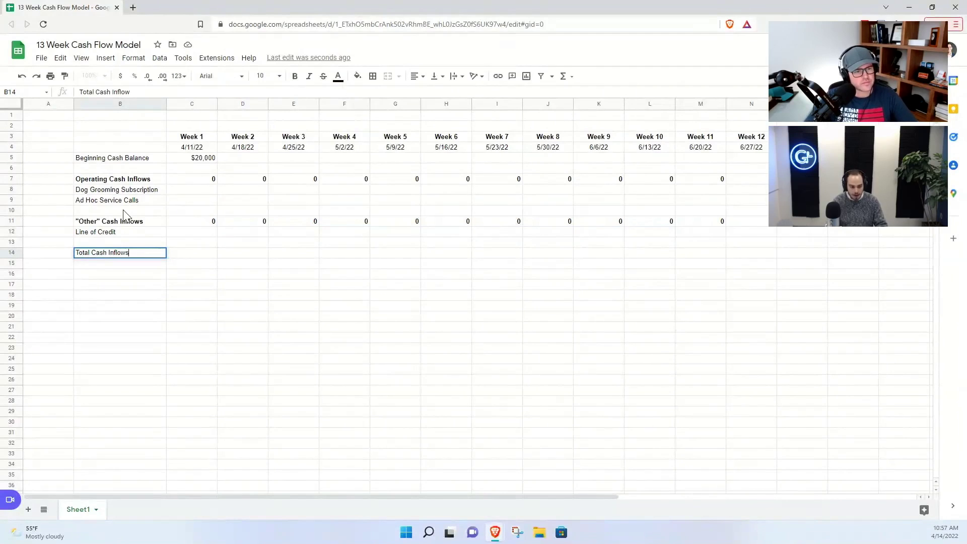
key("Tab")
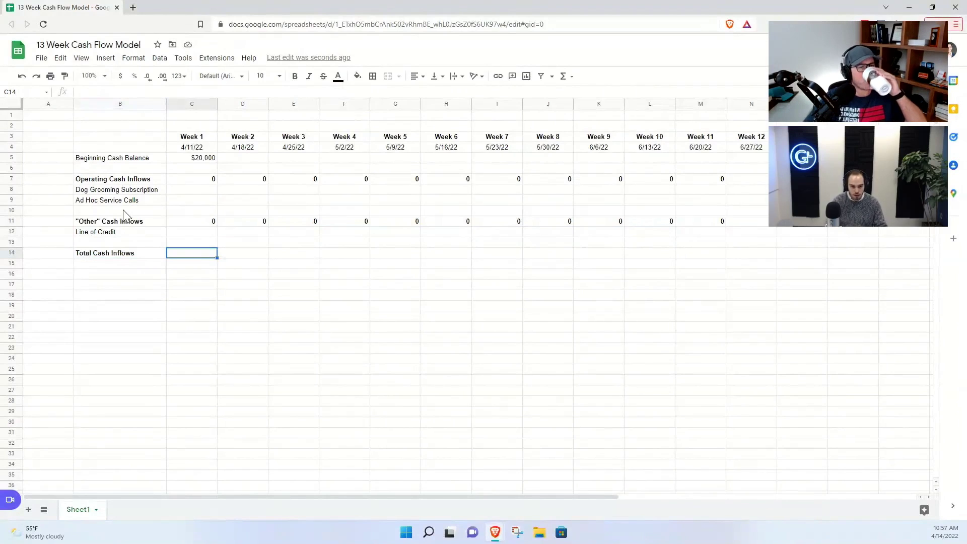
type("=")
key("Up")
key("Up")
key("Up")
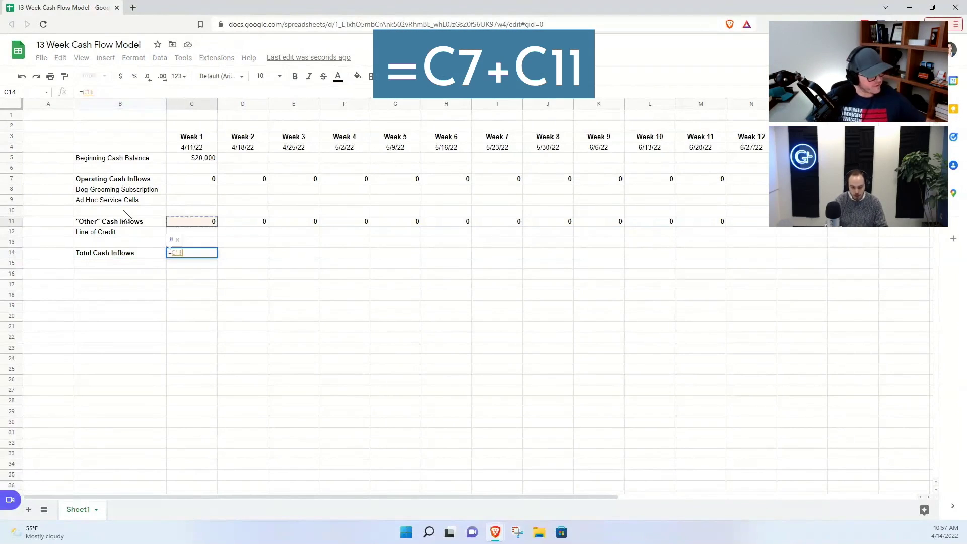
type("+")
left_click(186, 184)
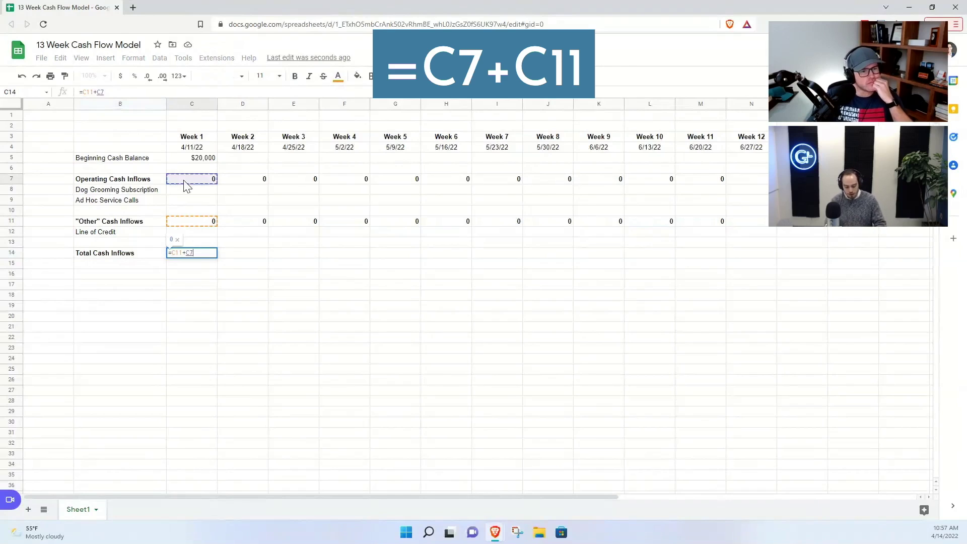
key("Return")
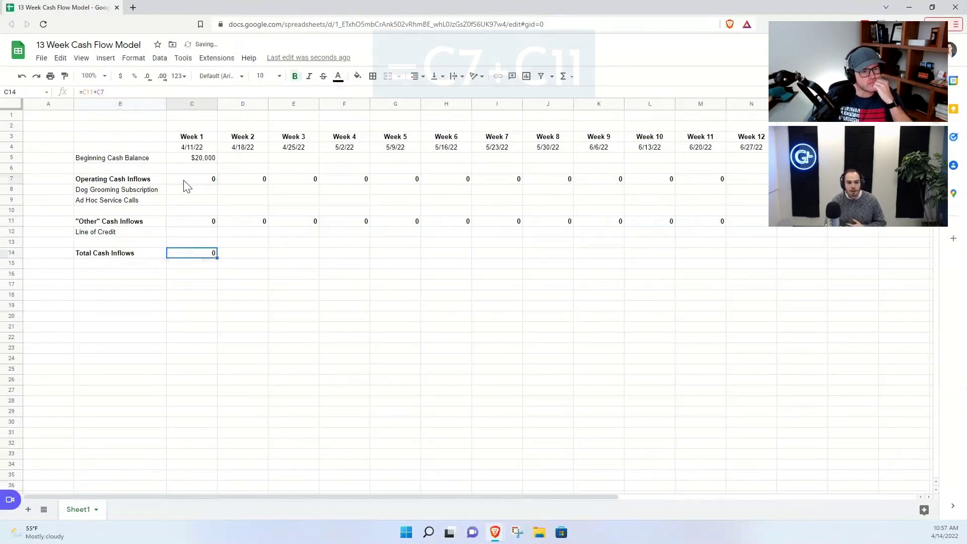
Step: Check the Week 1 total cash inflows formula's references without changing it
left_click(111, 233)
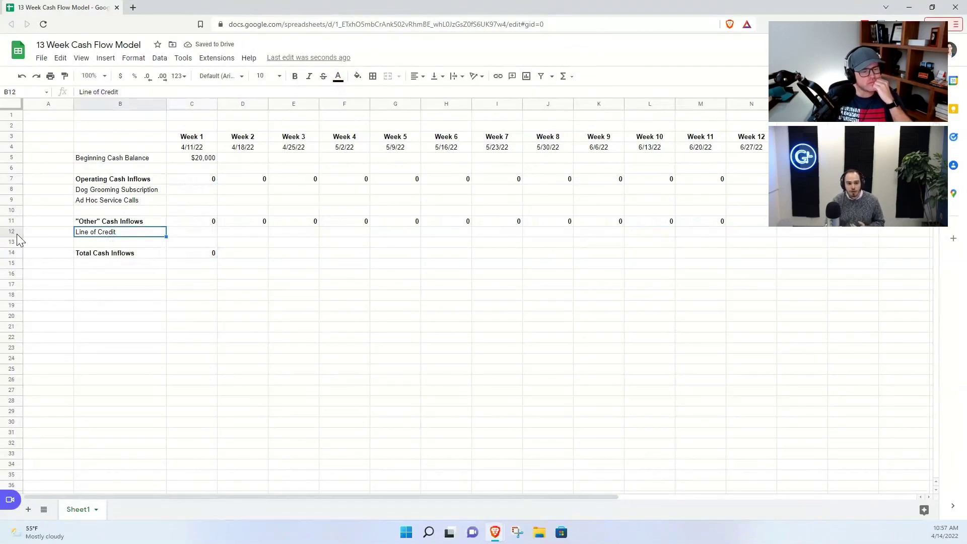
left_click(11, 200)
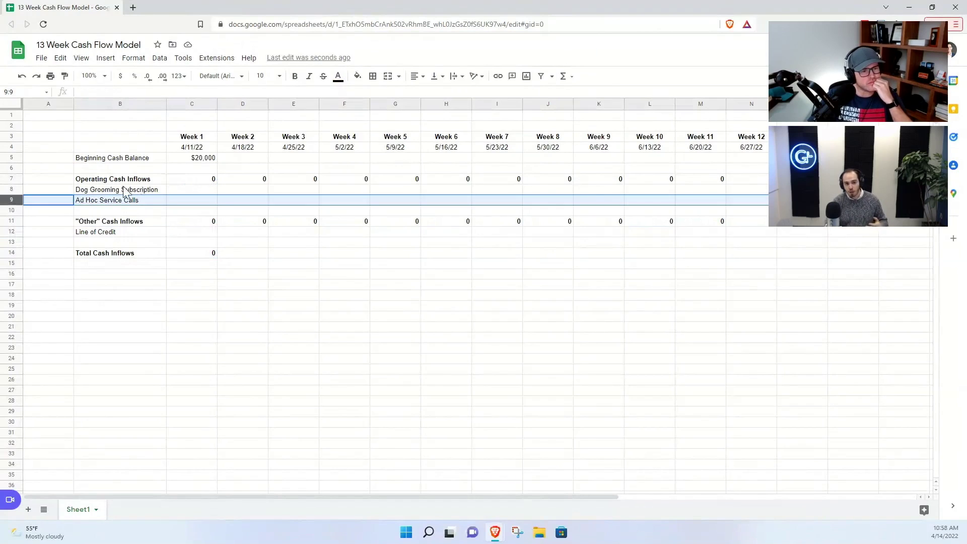
left_click(11, 231)
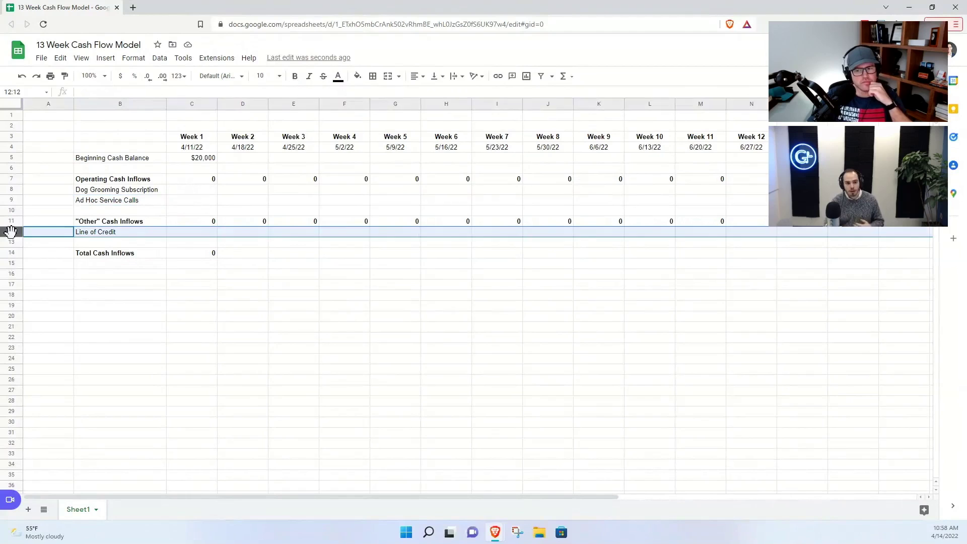
left_click(145, 233)
left_click(207, 256)
double_click(212, 253)
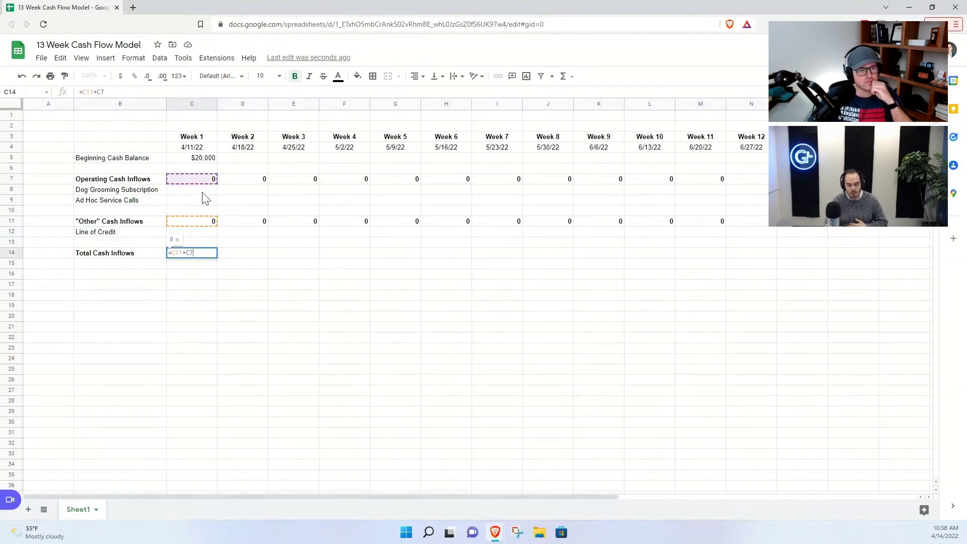
key("Escape")
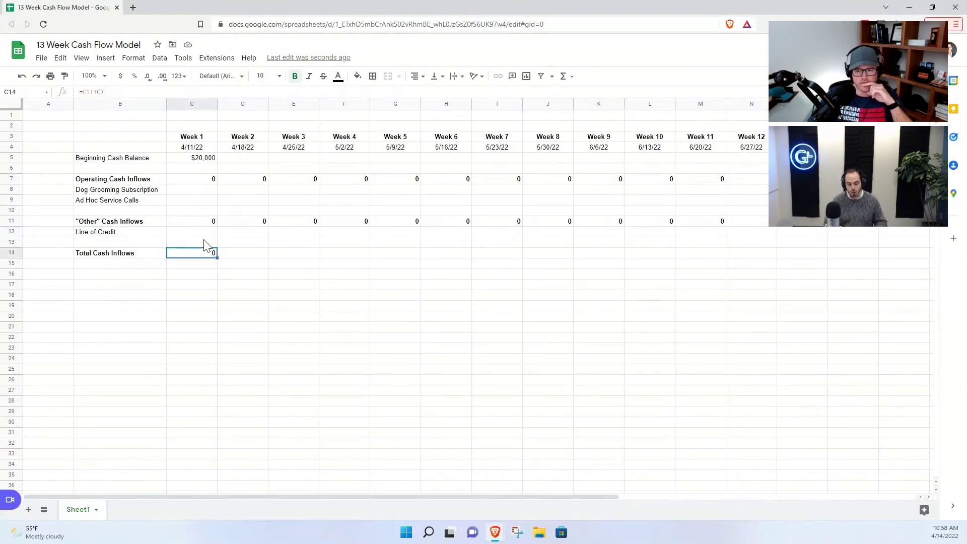
Step: Copy the total formula across all weeks and select the whole Total Cash Inflows row
key("ctrl+c")
key("Right")
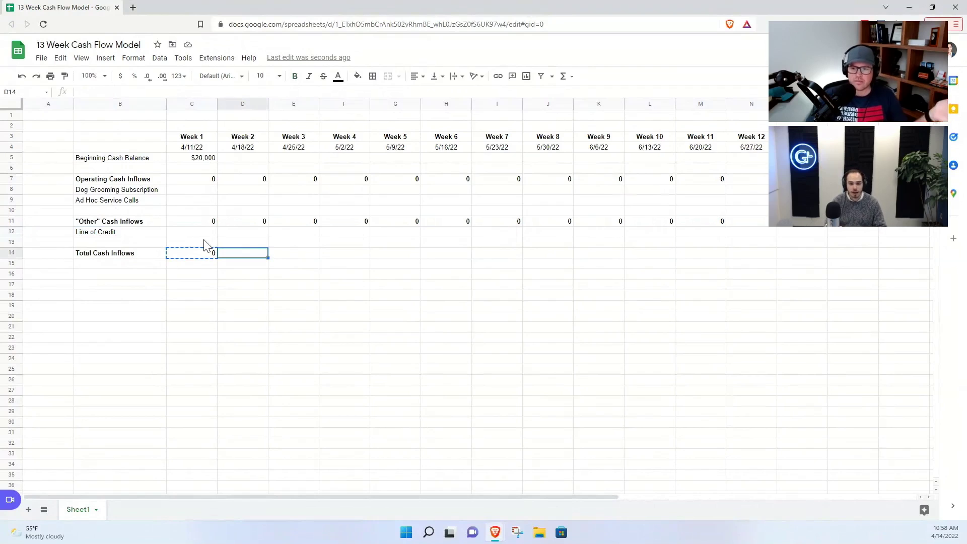
key("shift+Right")
key("shift+Right")
key("shift+Right")
key("shift+Right")
key("shift+Right")
key("shift+Right")
key("shift+Right")
key("shift+Right")
key("shift+Right")
key("shift+Right")
key("shift+Right")
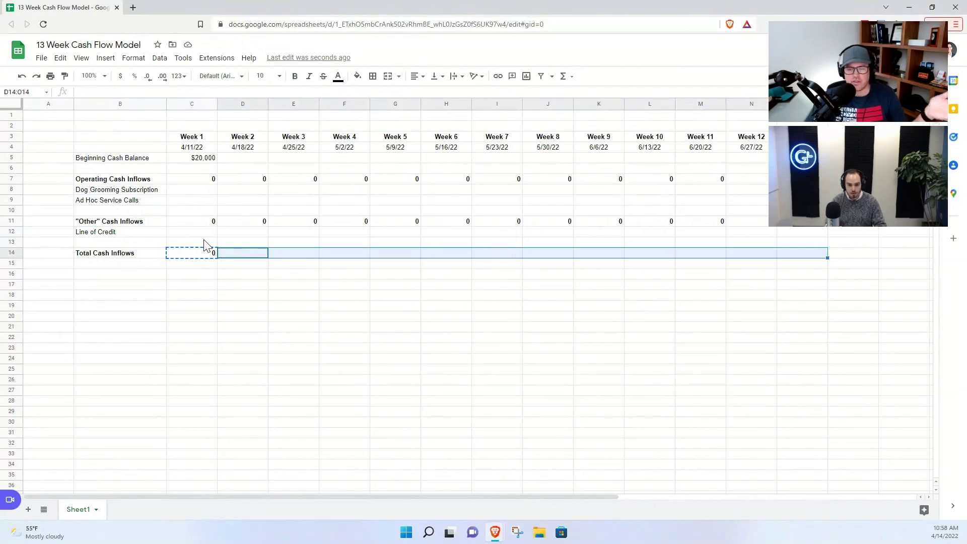
key("ctrl+v")
key("Left")
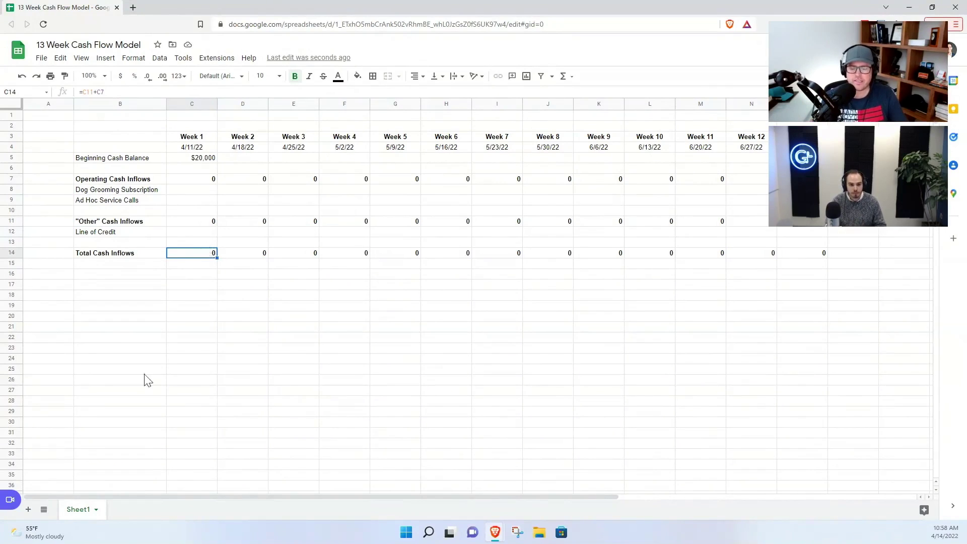
key("Left")
key("ctrl+shift+Right")
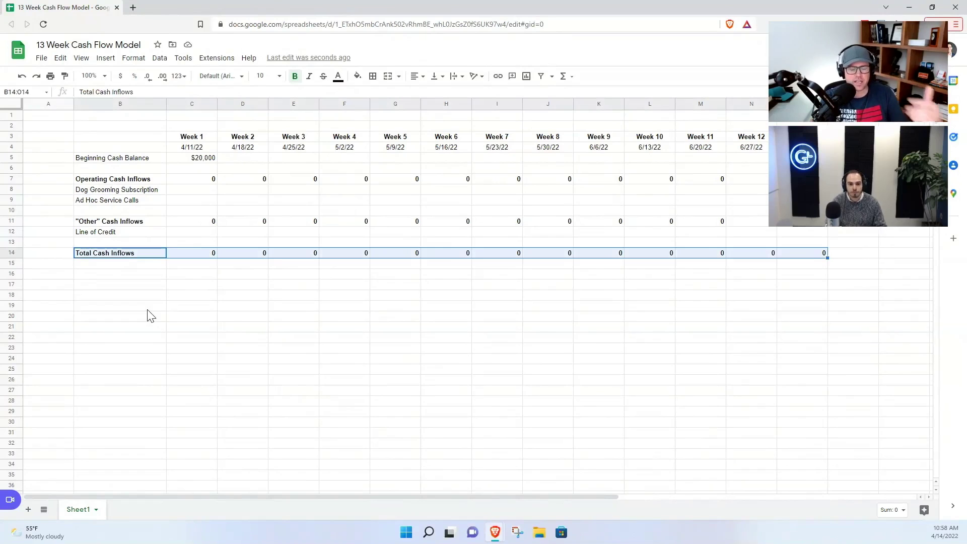
Step: Apply a top border to the Total Cash Inflows row B14:O14
left_click(374, 78)
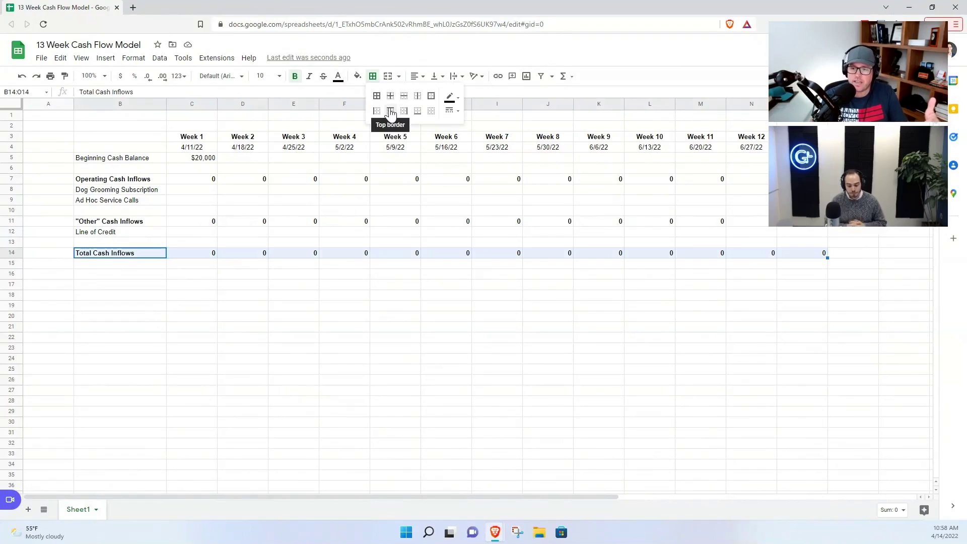
left_click(390, 112)
left_click(360, 194)
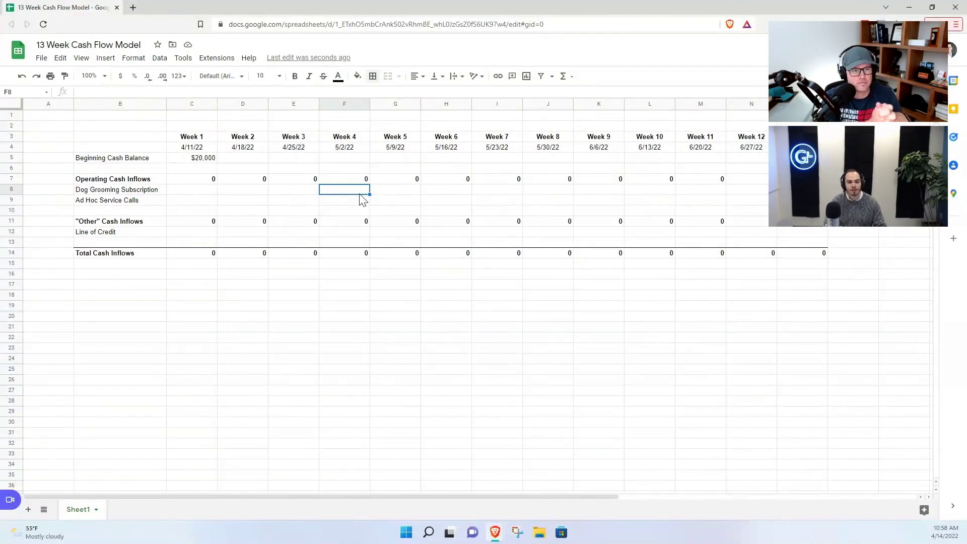
left_click(162, 192)
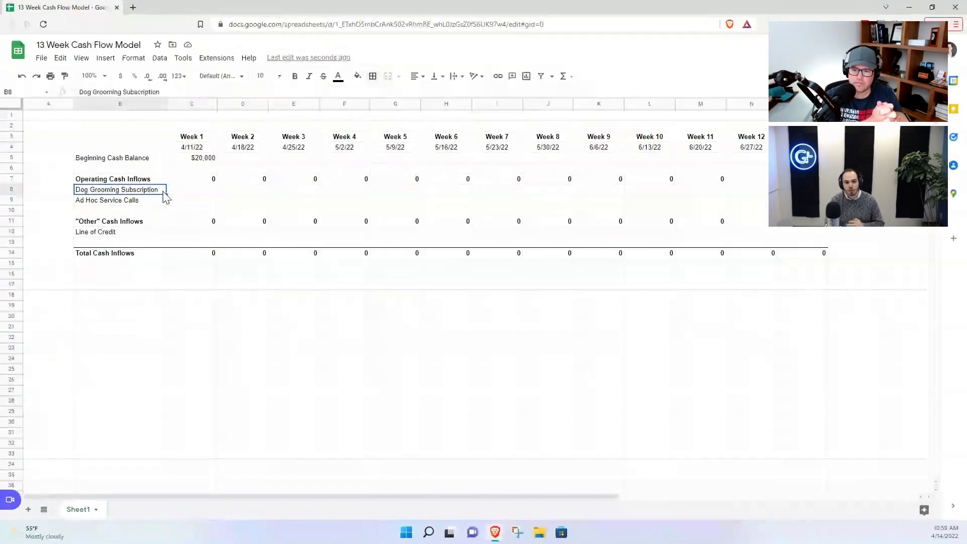
key("Right")
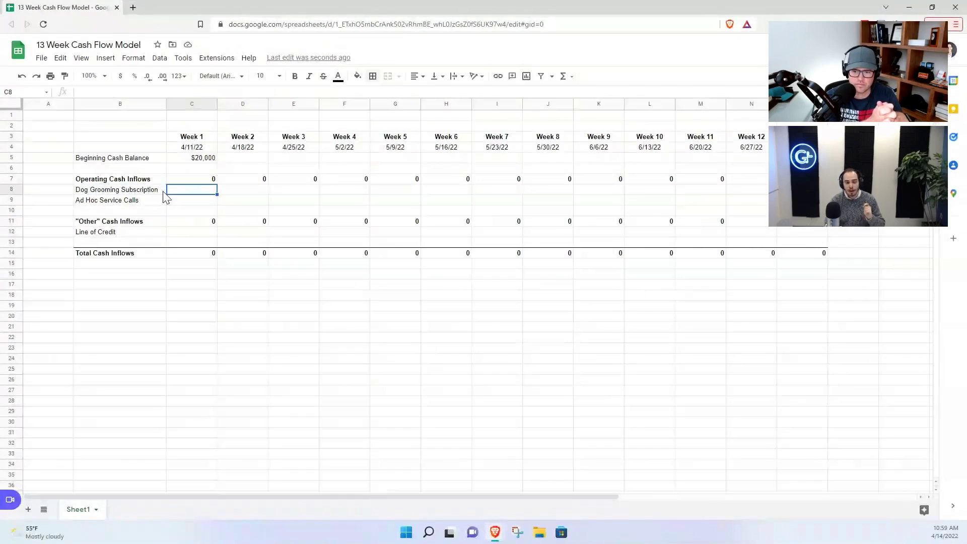
key("Right")
key("Right")
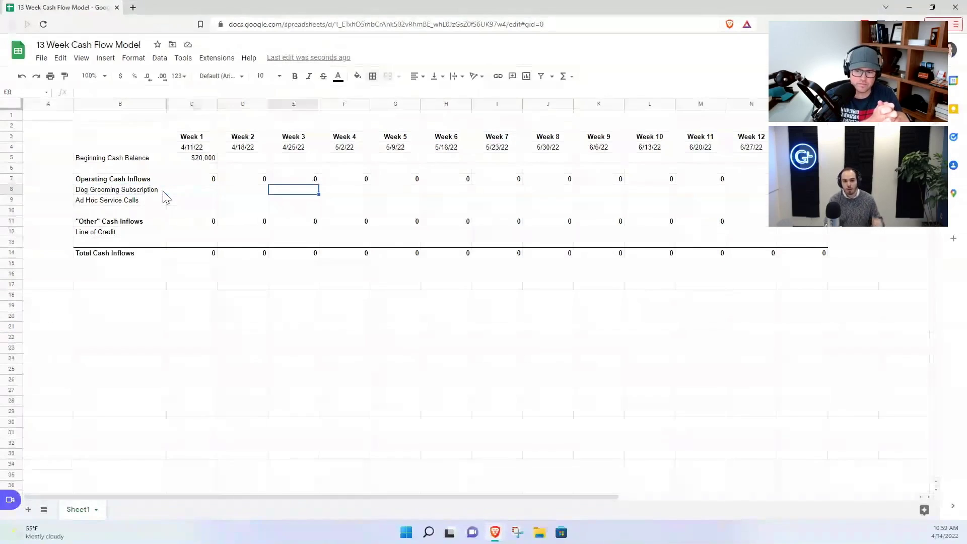
key("Right")
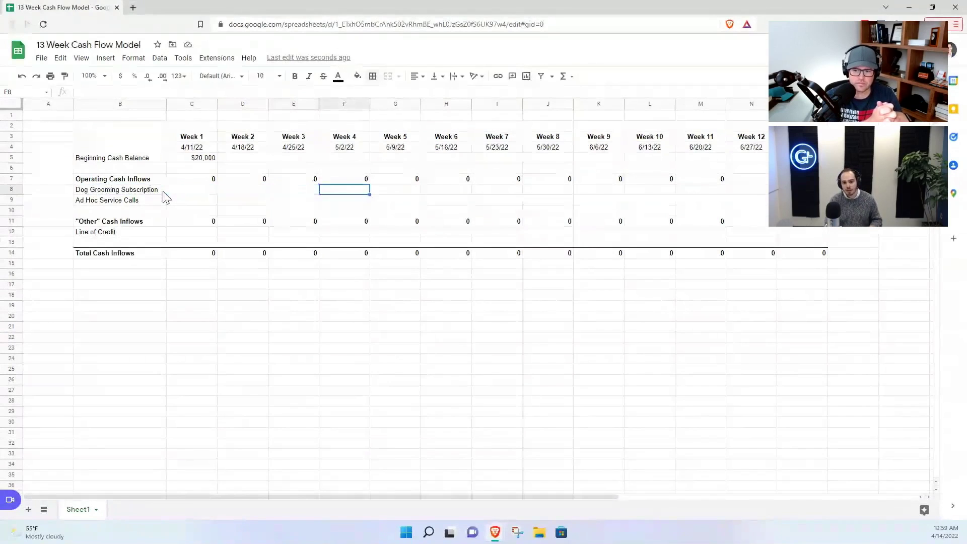
key("Left")
key("Right")
key("Right")
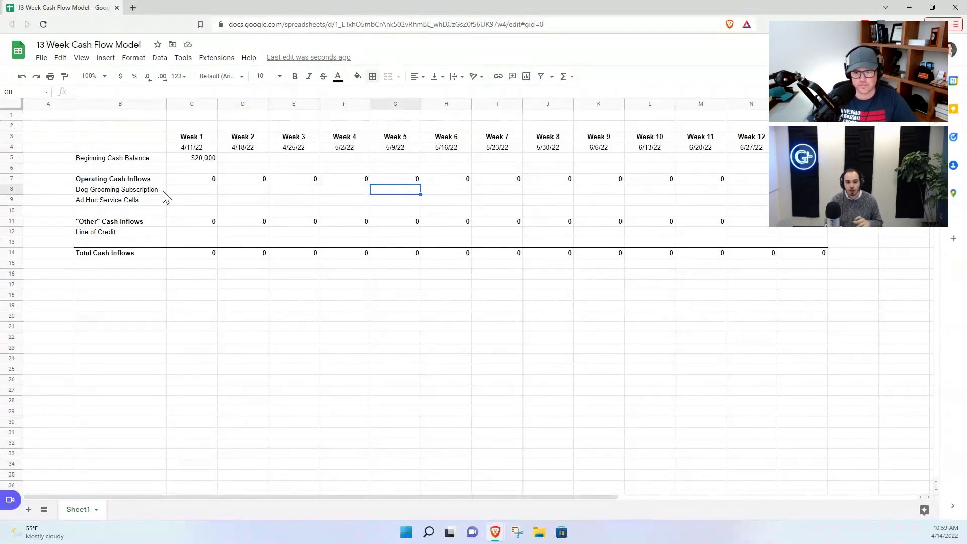
key("Left")
key("Left")
key("Left")
key("Left")
key("Left")
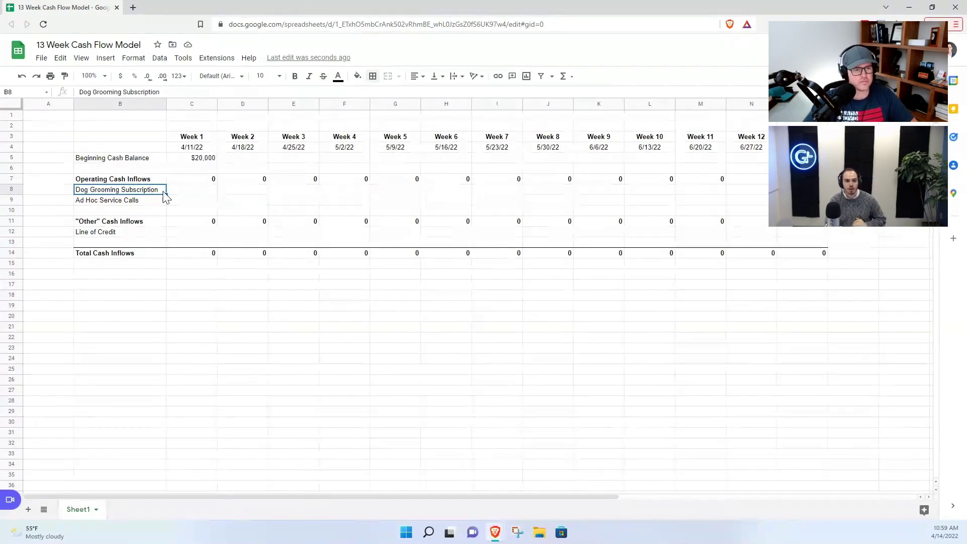
left_click(221, 202)
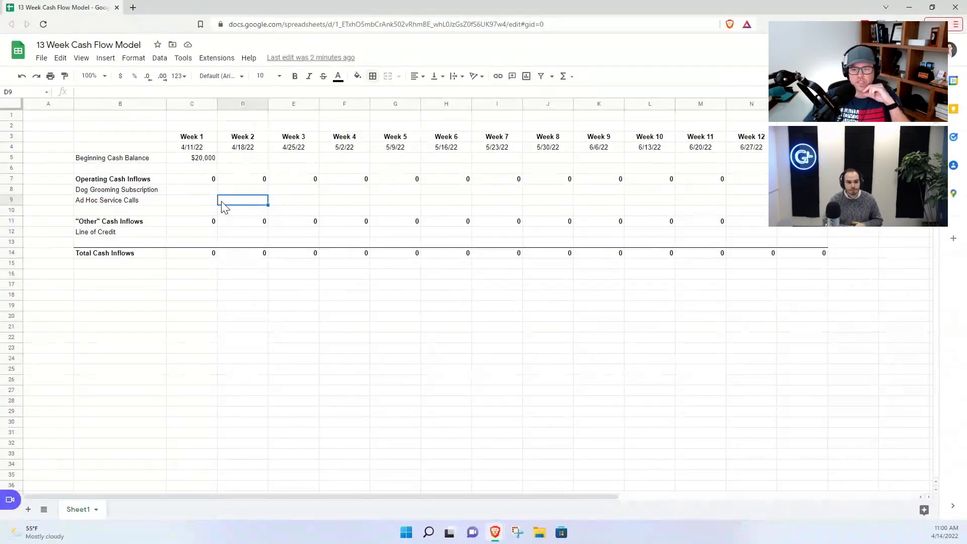
left_click(104, 277)
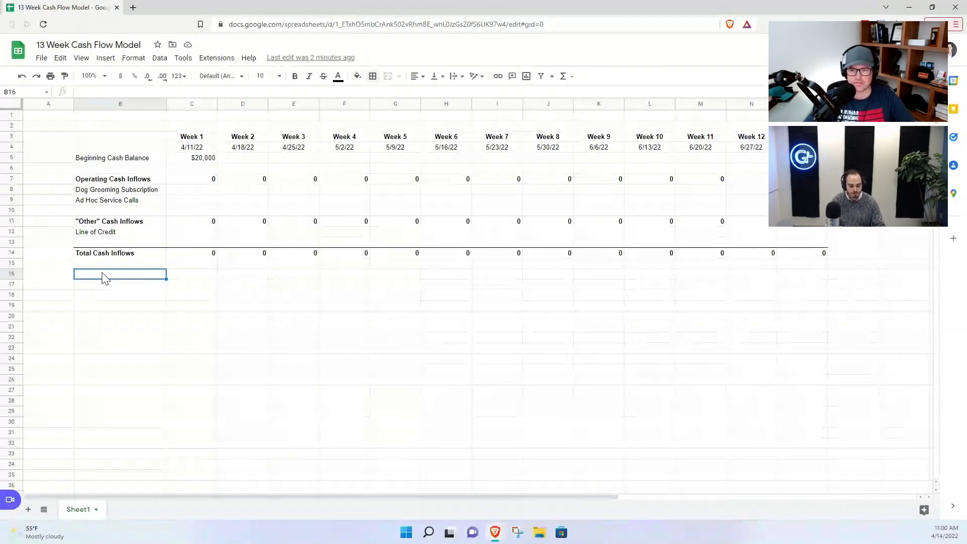
Step: Add a bold 'Operating Cash Outflows' heading in B17
key("Down")
left_click(103, 275)
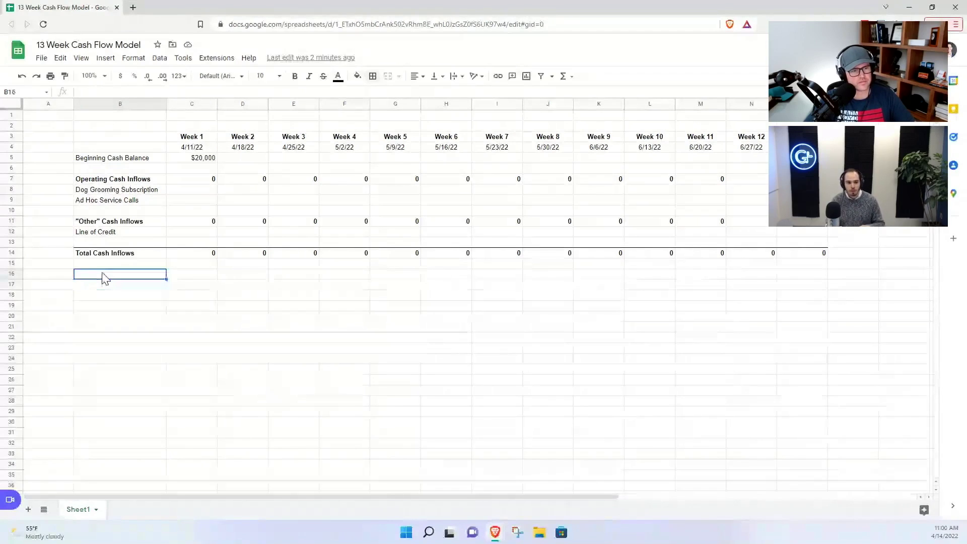
key("Down")
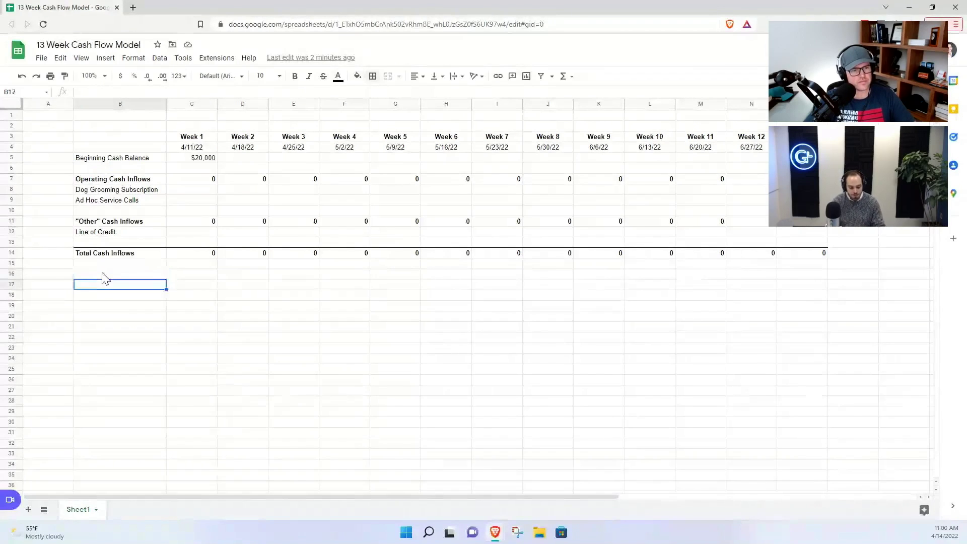
type("Opera")
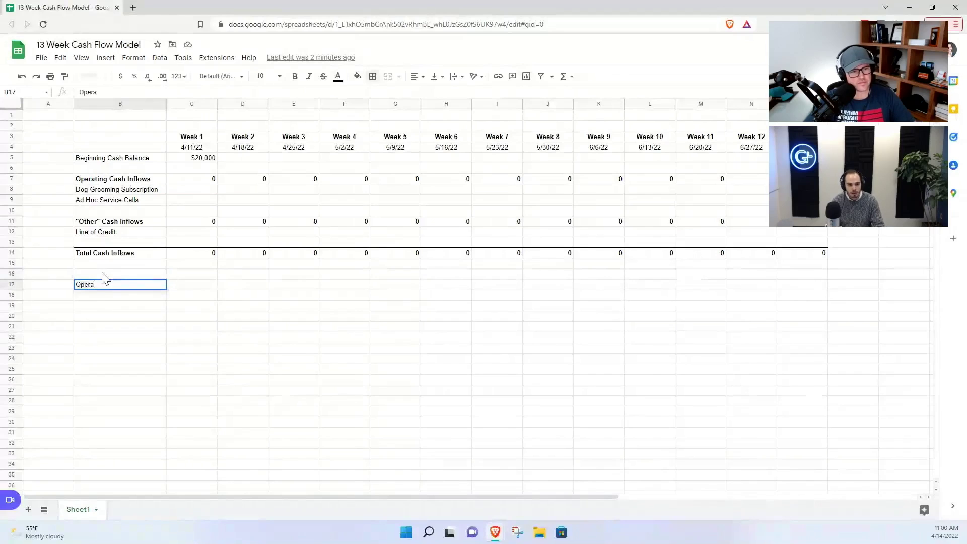
type("ting Cash ")
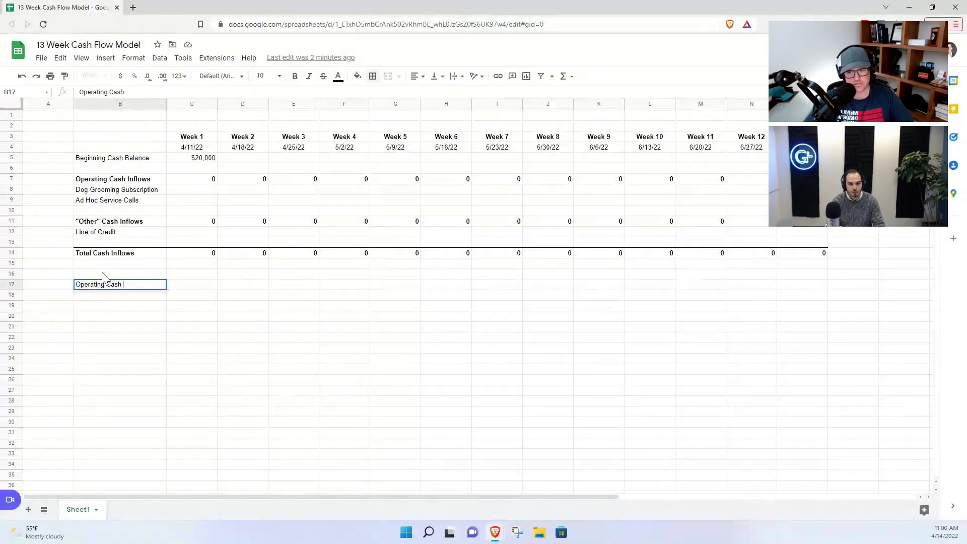
type("Outflows")
key("ctrl+b")
key("Return")
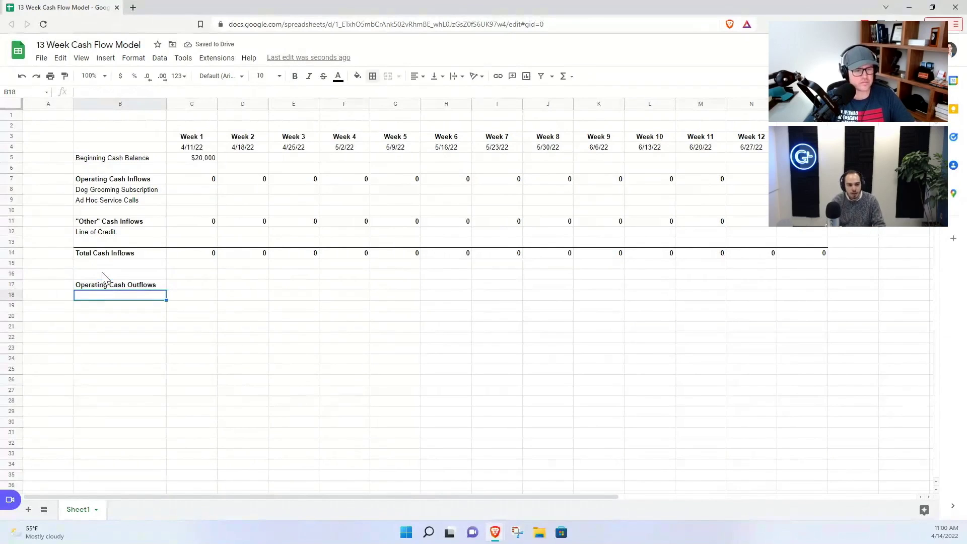
Step: List Payroll and Grooming Supplies, then paste Gas, Truck Loan & Insurance, Rent & Utilities, Phone Service
type("Payroll")
key("Return")
type("G")
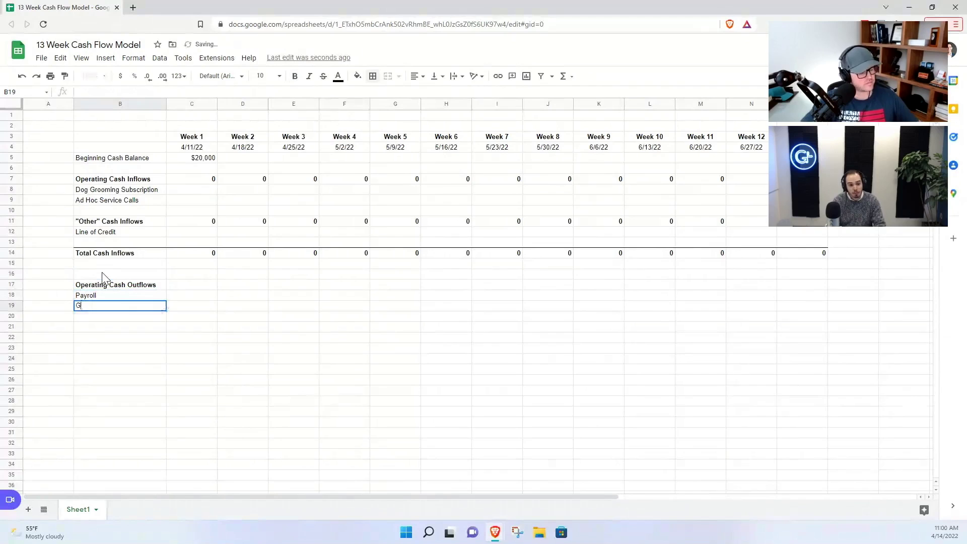
type("rooming Supplies")
key("Return")
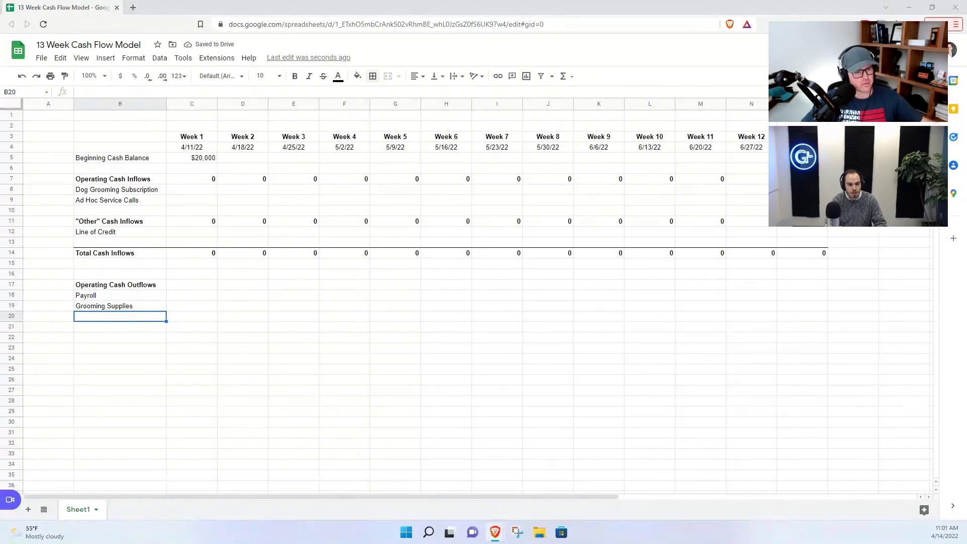
type("Gas Truck Loan & Insurance Rent & Utilities Phone Service")
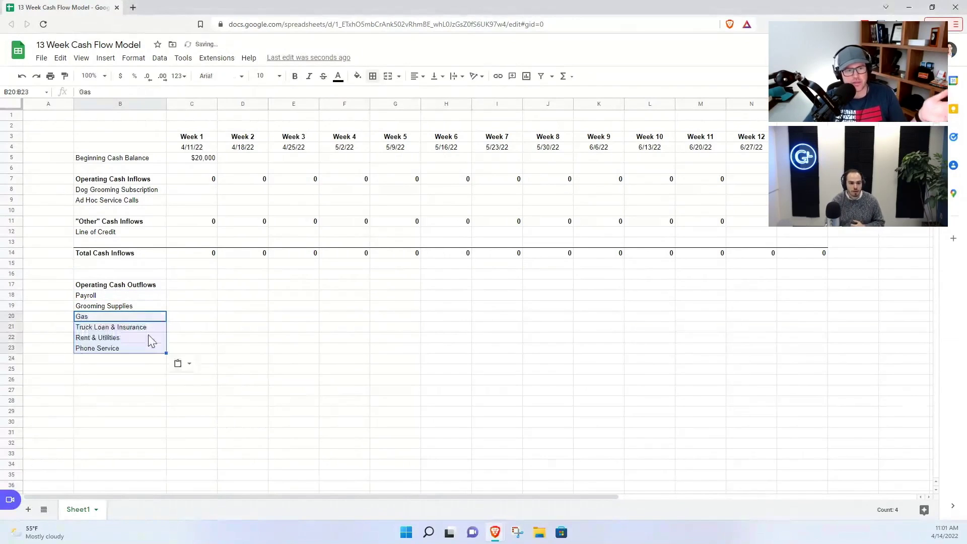
left_click(148, 335)
key("Up")
key("Up")
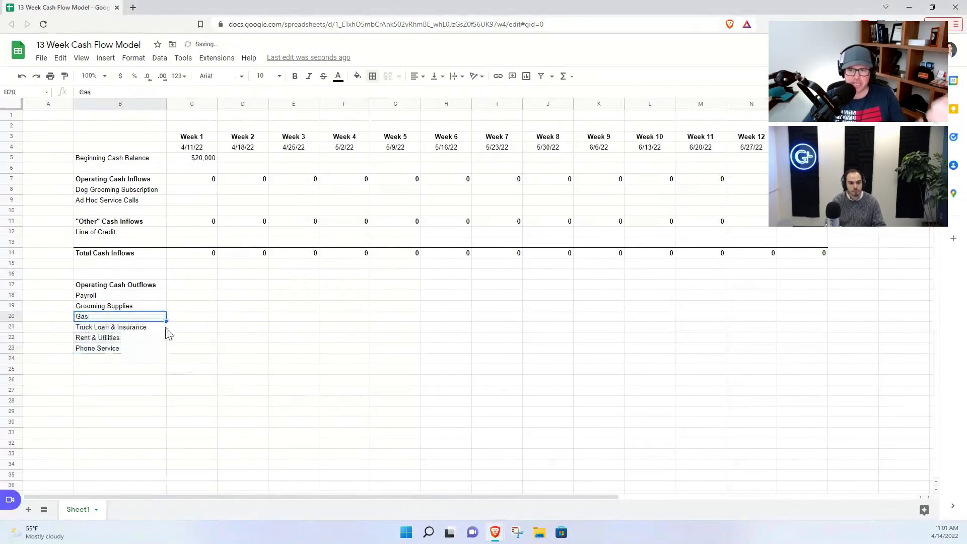
key("Right")
key("Up")
key("Up")
key("Up")
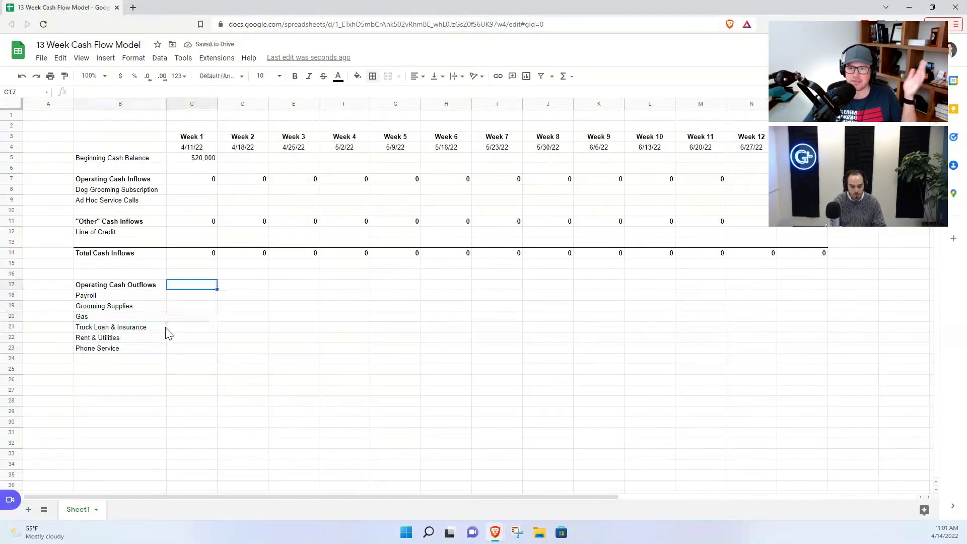
Step: Sum C18:C23 in C17 and fill the outflows total across every week
type("=SU")
key("Tab")
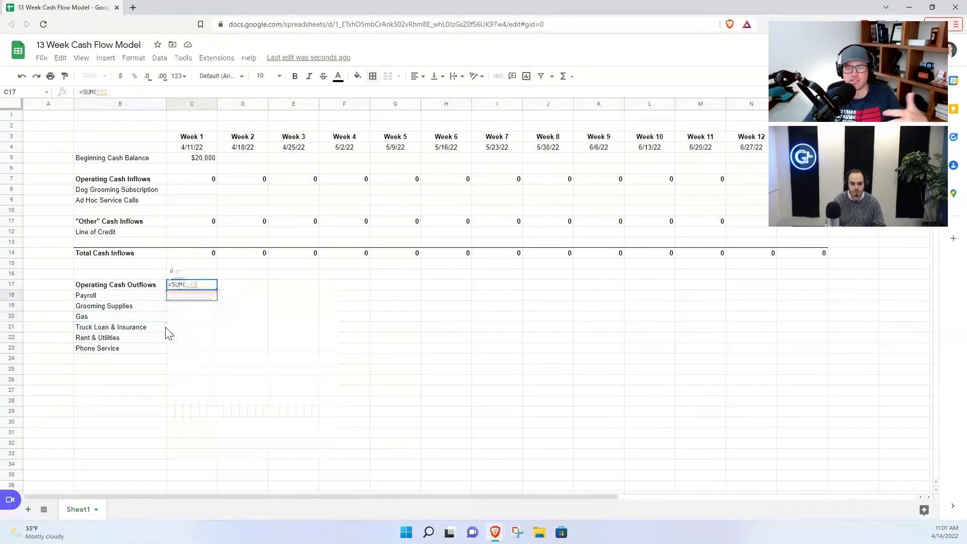
key("shift+Down")
key("shift+Down")
key("shift+Down")
key("shift+Down")
key("shift+Down")
key("Return")
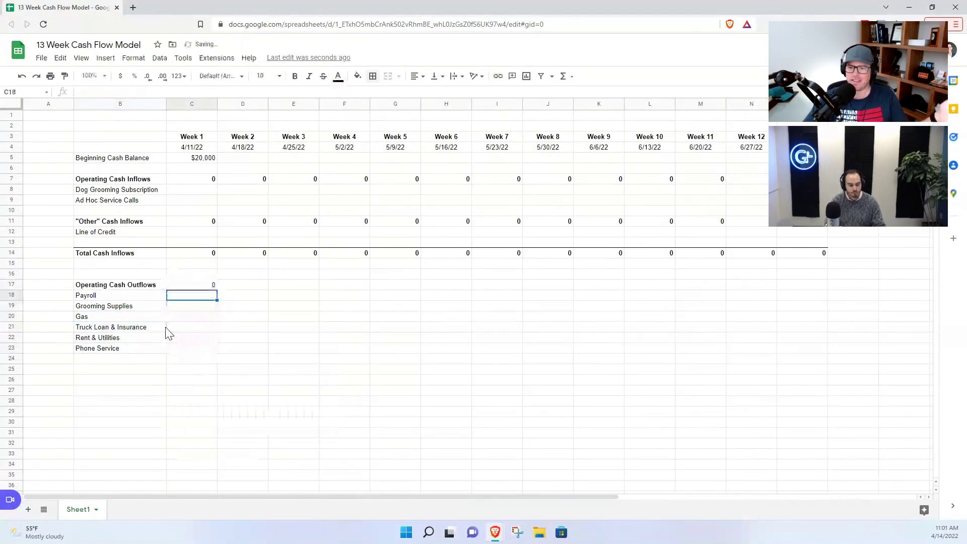
key("Up")
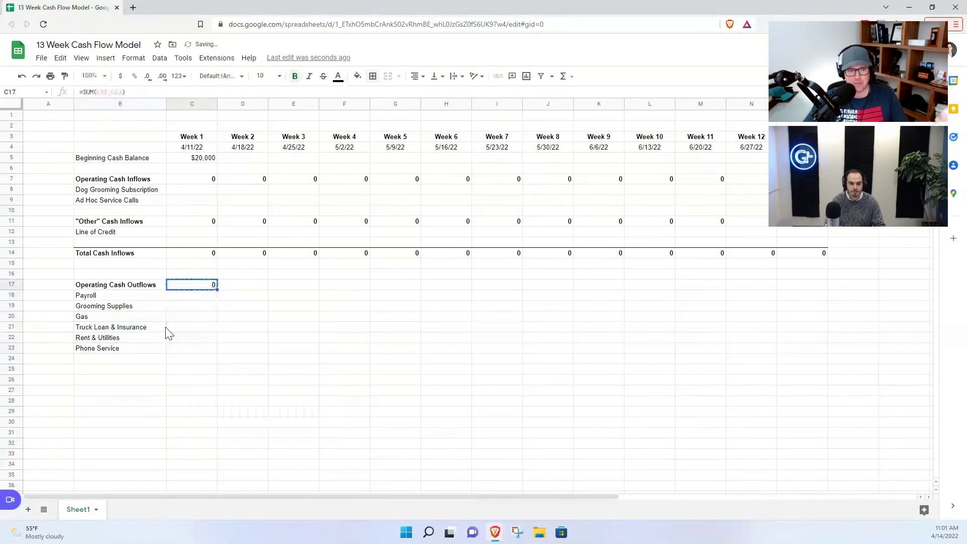
key("shift+Right")
key("shift+Right")
key("shift+Right")
key("shift+Right")
key("shift+Right")
key("shift+Right")
key("shift+Right")
key("shift+Right")
key("shift+Right")
key("shift+Right")
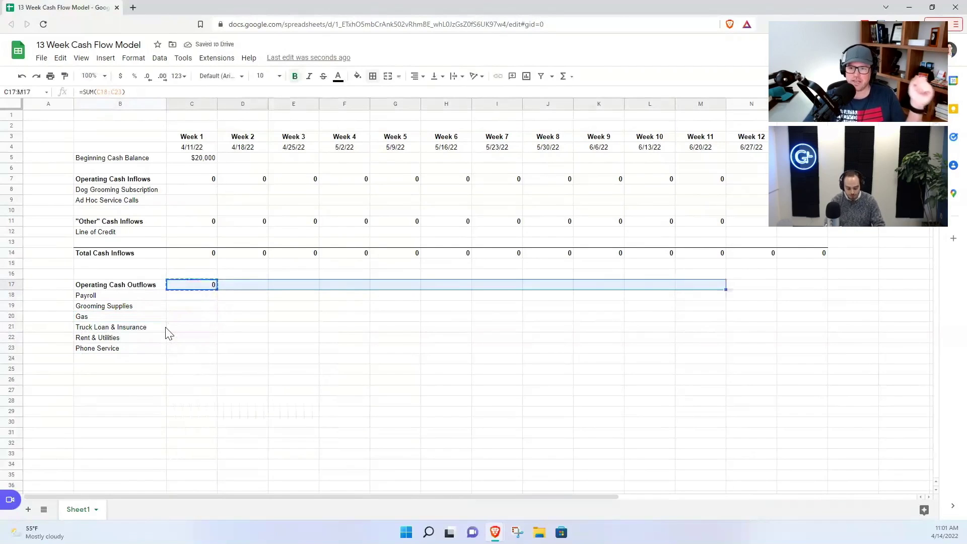
key("shift+Right")
key("shift+Right")
key("ctrl+v")
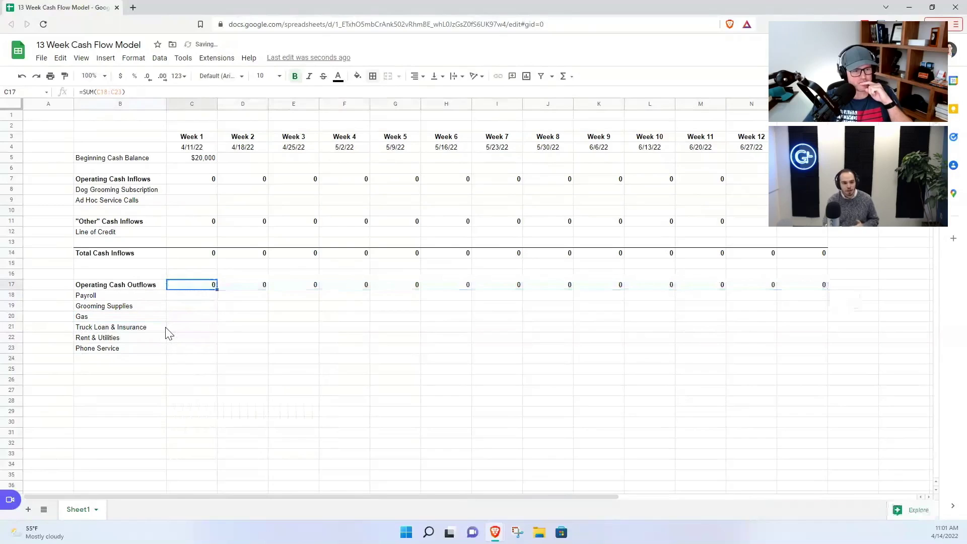
Step: Start typing an 'Additional' label in B25
left_click(93, 298)
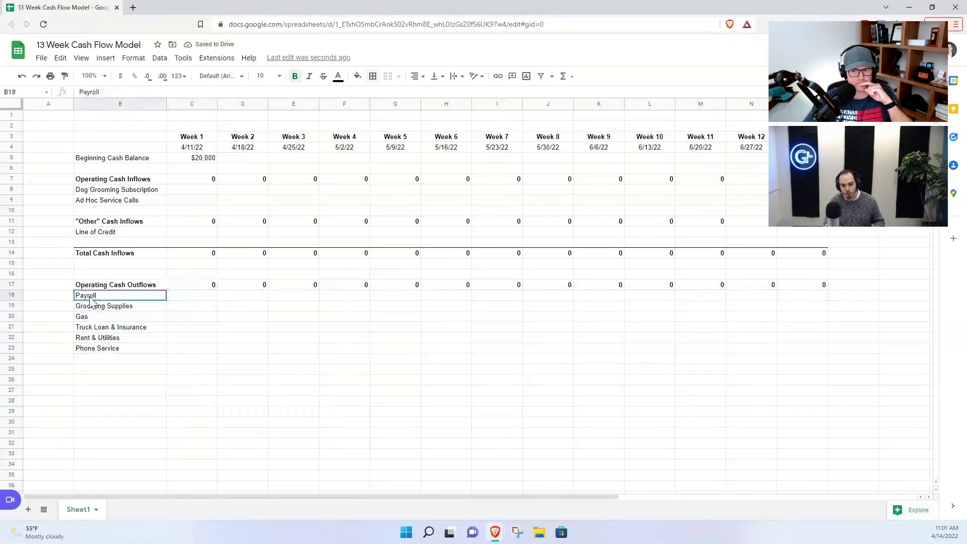
left_click(114, 308)
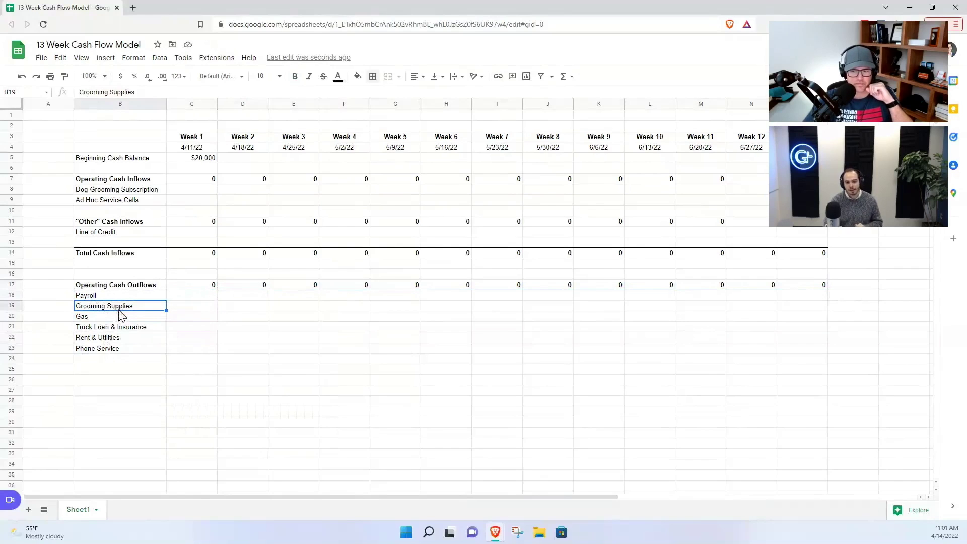
left_click(101, 372)
type("Additional")
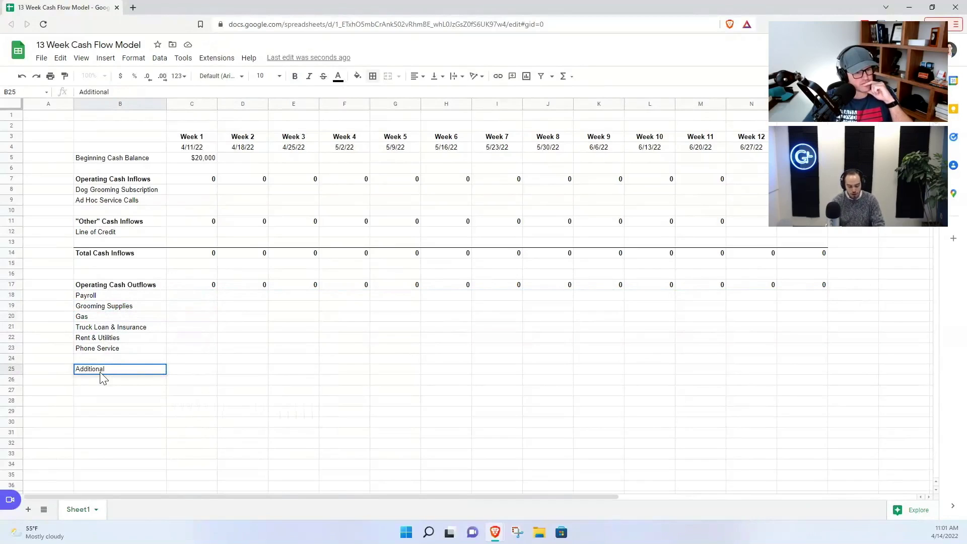
Step: Add the 'Debt Payments' heading with 'SBA' and 'Credit Cards' lines beneath it
type("Debt Payments")
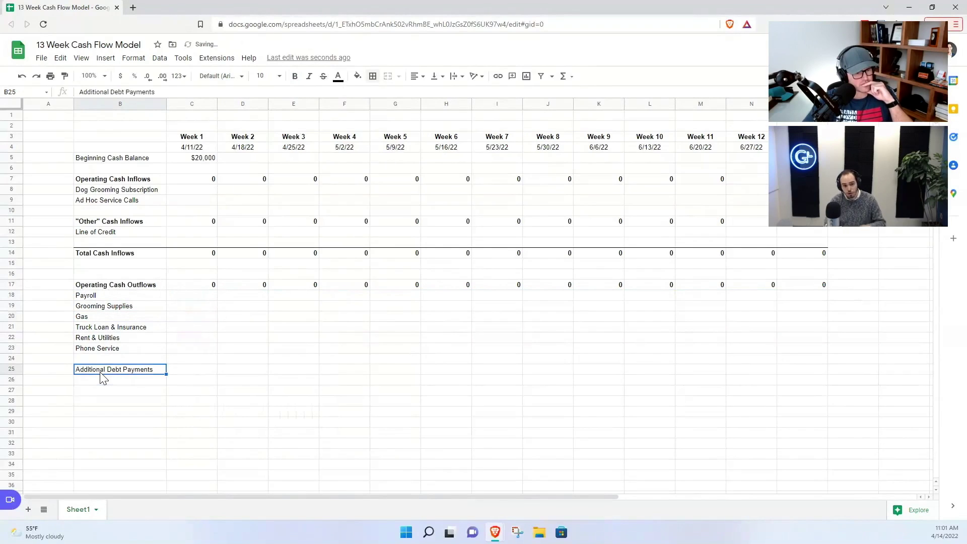
key("Return")
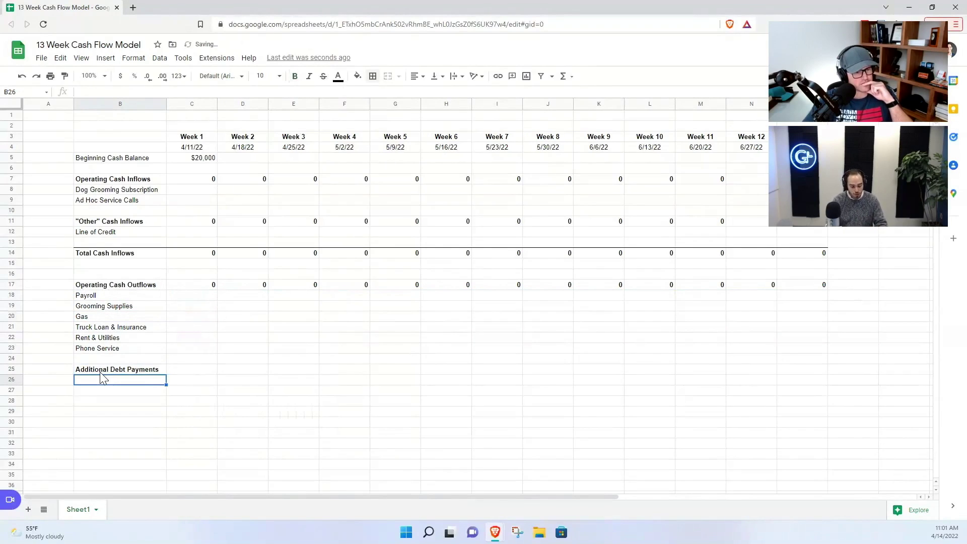
type("SBA")
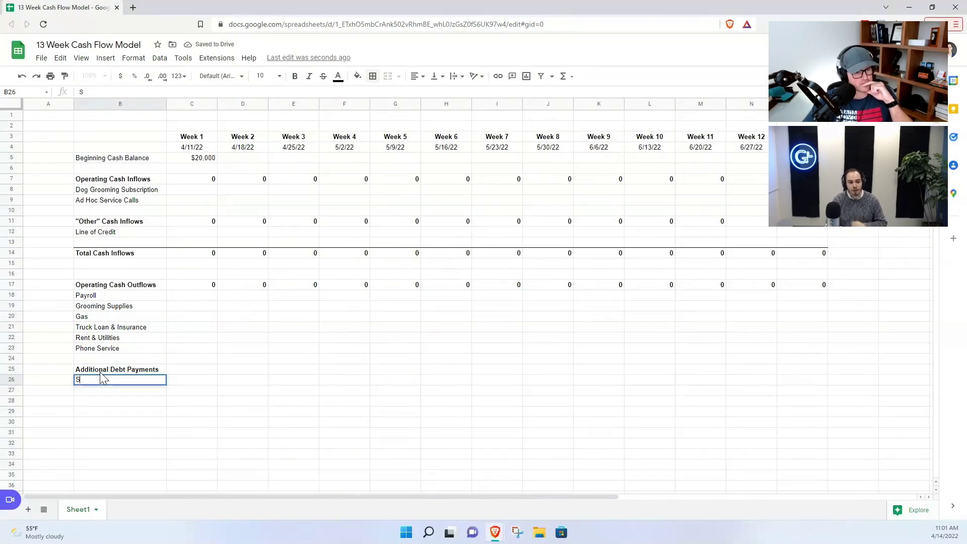
key("Return")
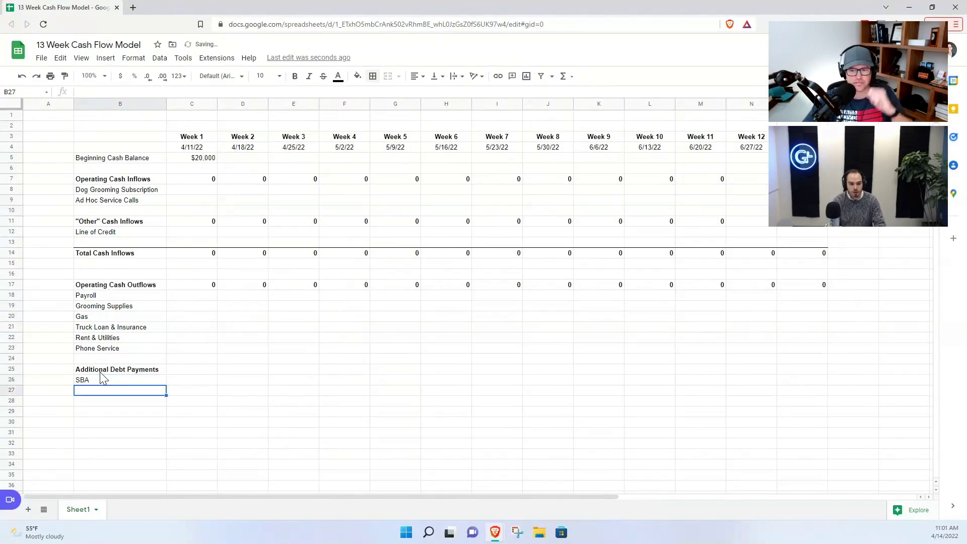
type("Credit Cards")
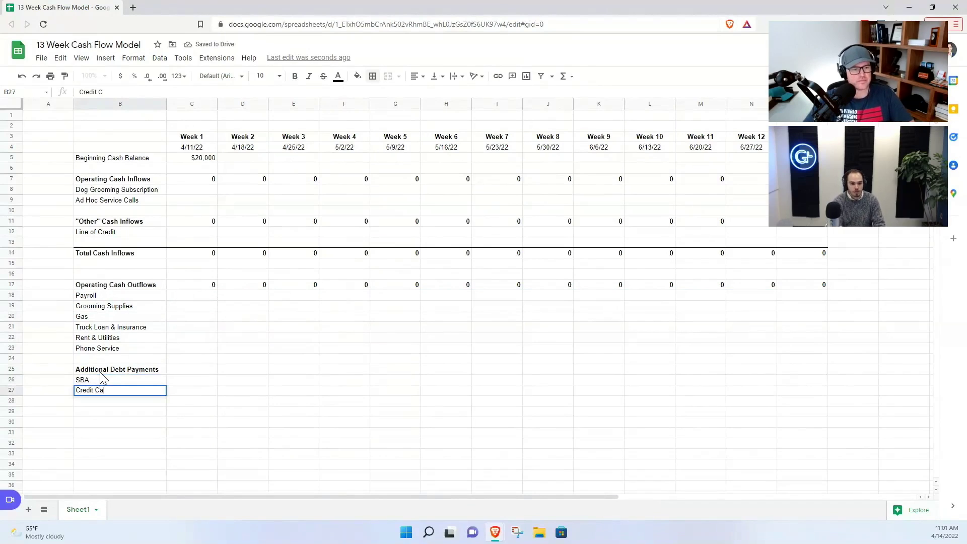
key("Return")
Step: Paste the debt subtotal formula =SUM(C26:C27) across row 25 for every week
key("Up")
key("Up")
key("Up")
key("Right")
key("ctrl+v")
key("shift+Right")
key("shift+Right")
key("shift+Right")
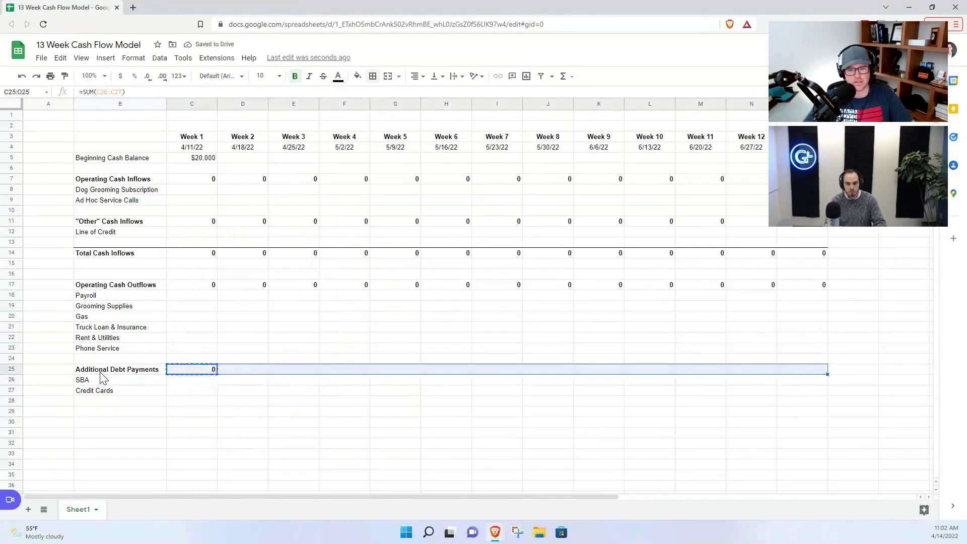
key("ctrl+v")
key("Down")
key("Down")
key("Down")
key("Down")
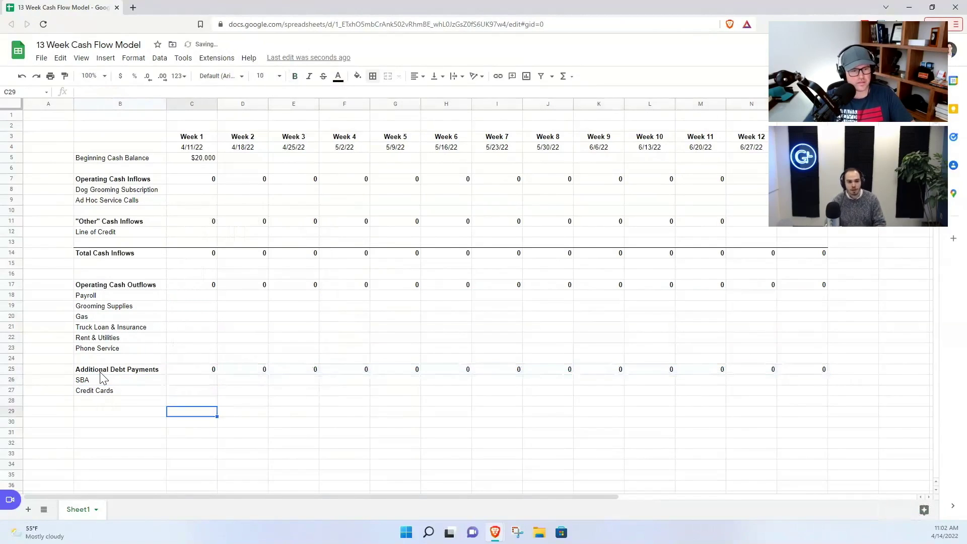
key("Left")
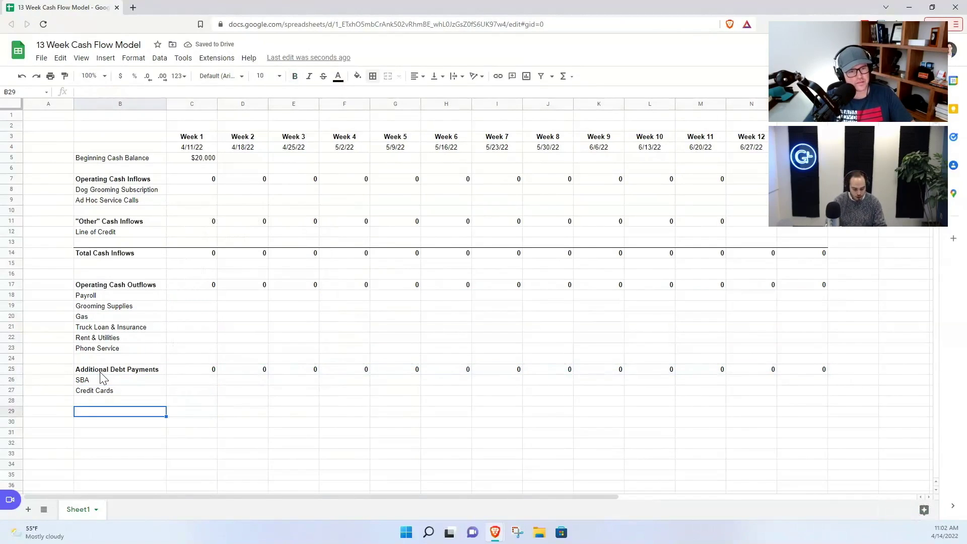
Step: Add a bold Total Cash Outflows label in B29 with =C25+C17 in Week 1
type("Total Cash")
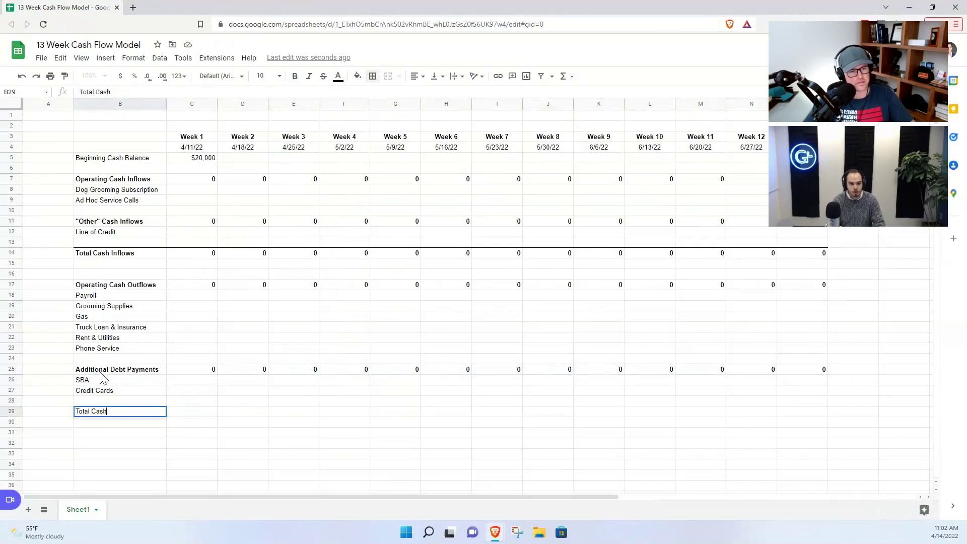
type(" Outflows")
key("Return")
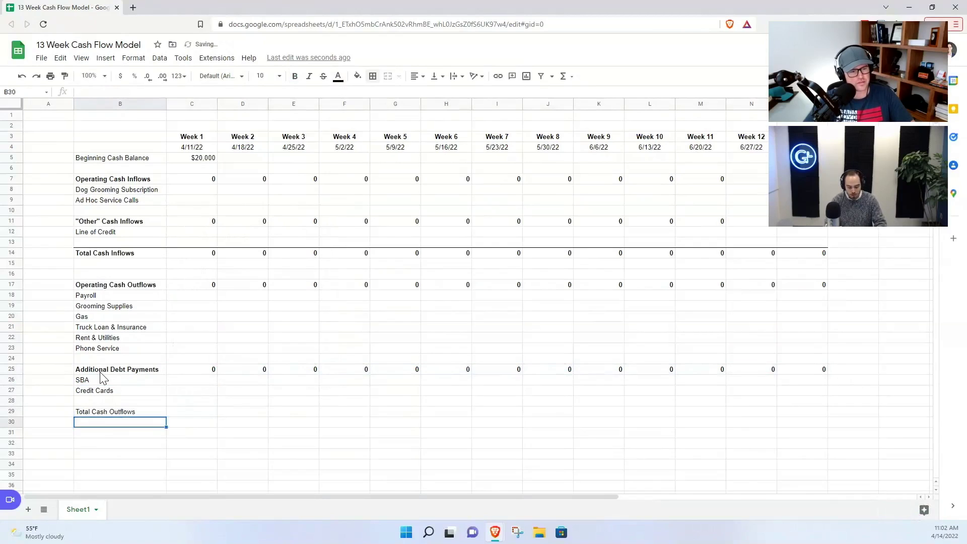
key("Up")
key("ctrl+b")
key("Right")
type("=")
key("Up")
key("Up")
key("Up")
key("Up")
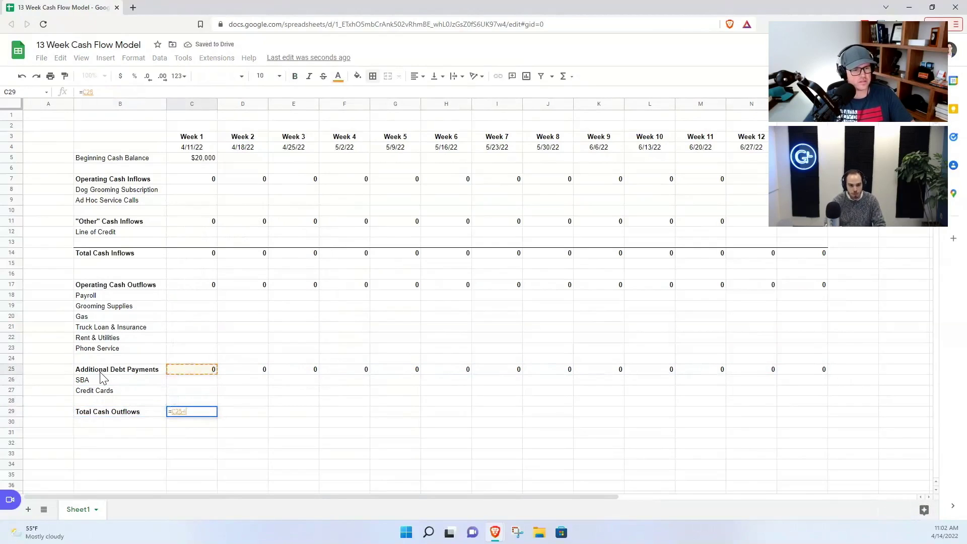
type("+")
left_click(185, 284)
key("Return")
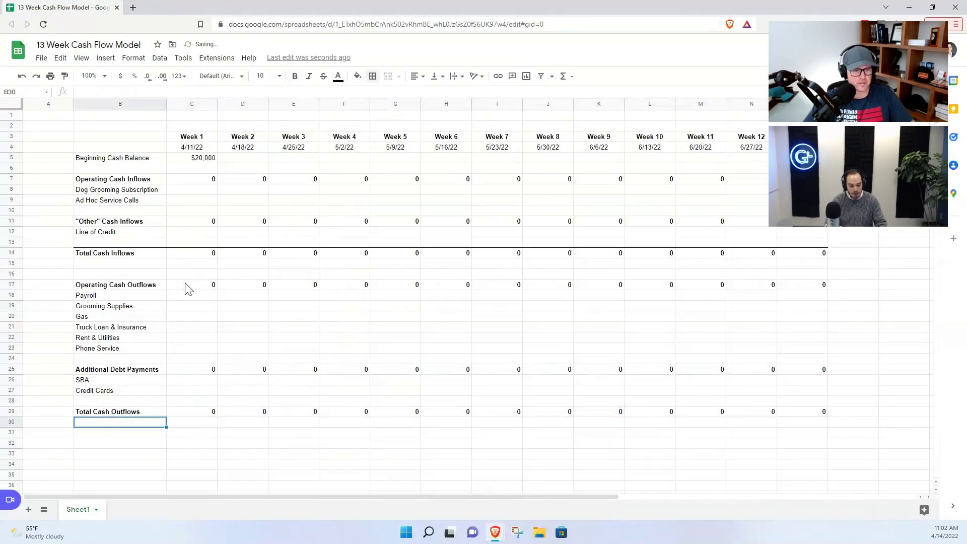
Step: Add a Net Cash Flow row with =C14-C29, copied across all 13 weeks
type("Net")
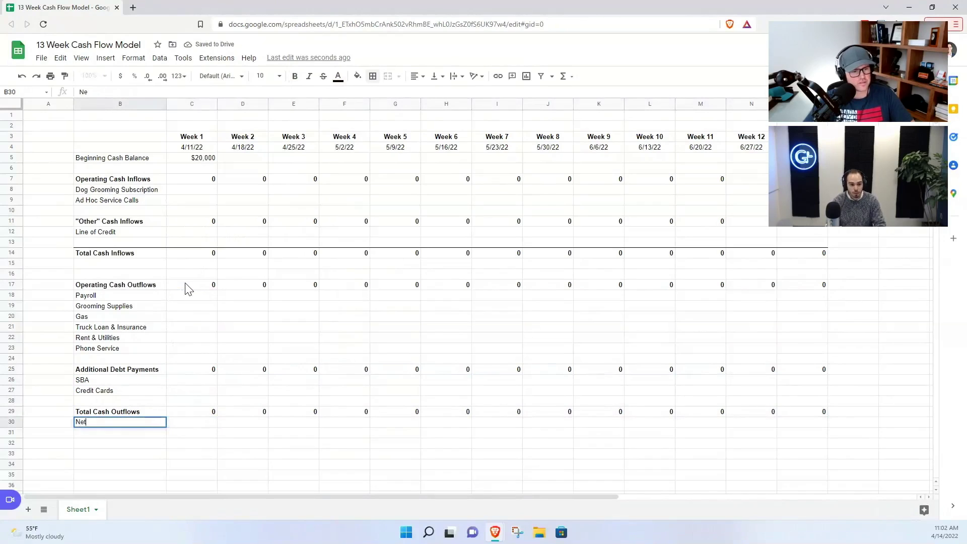
type(" F")
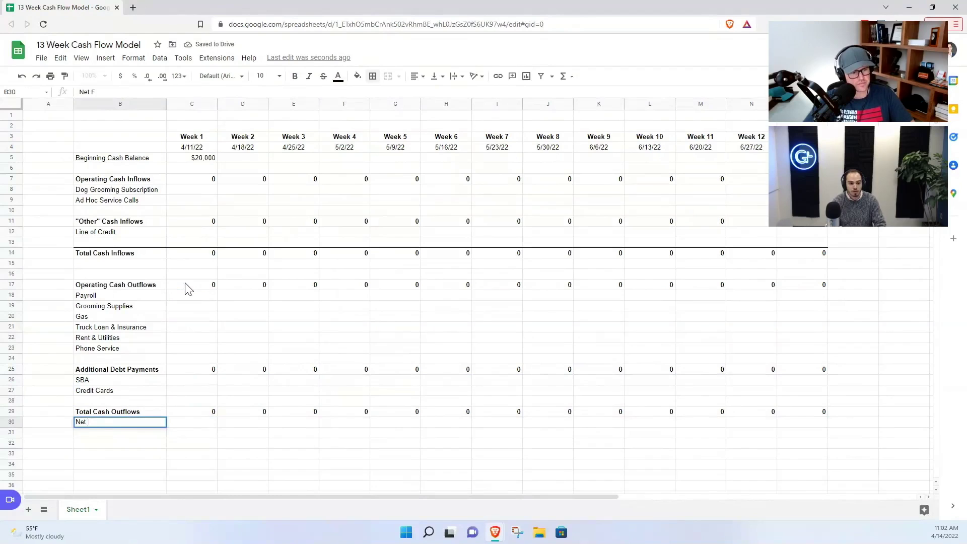
type("ash Flow")
key("Tab")
type("=")
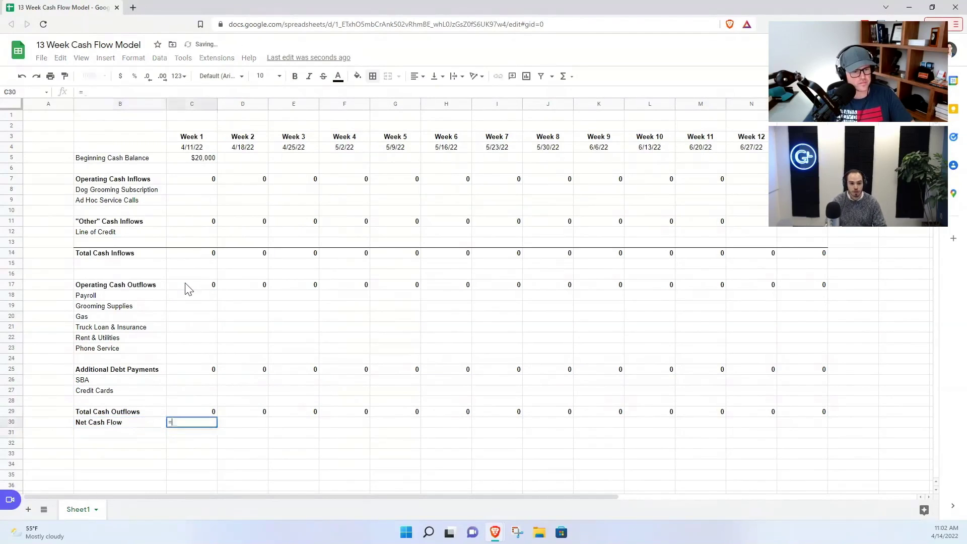
left_click(183, 254)
type("-")
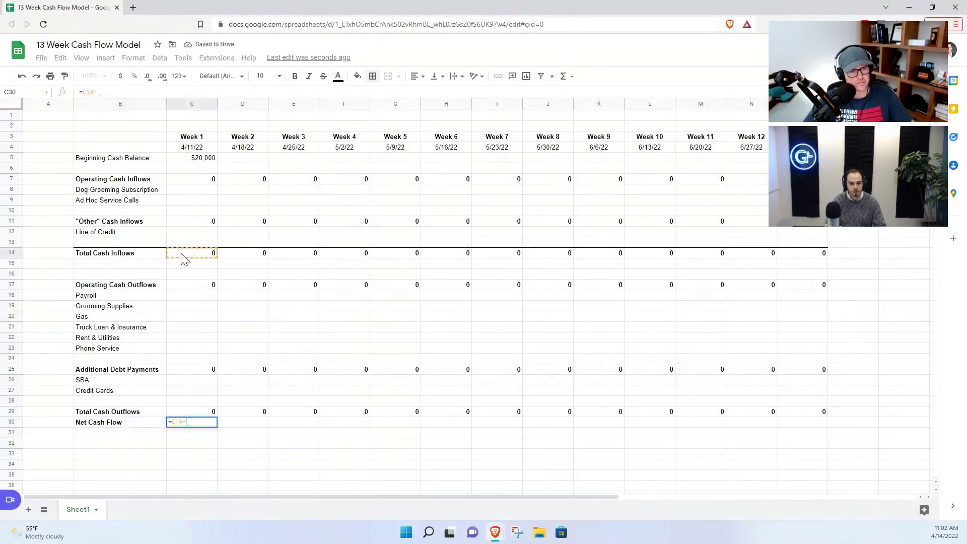
left_click(181, 410)
key("Return")
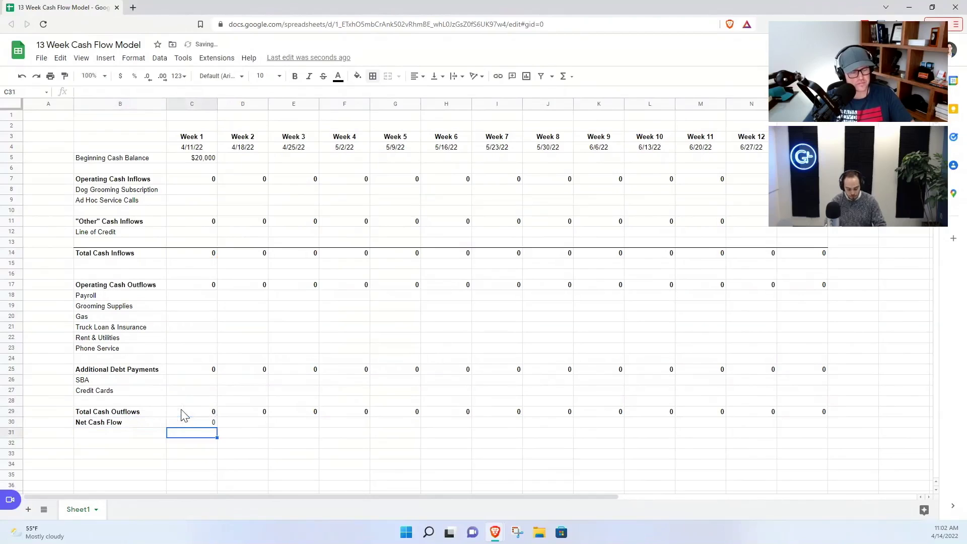
key("Up")
key("ctrl+c")
key("shift+Right")
key("shift+Right")
key("shift+Right")
key("shift+Right")
key("shift+Right")
key("shift+Right")
key("shift+Right")
key("shift+Right")
key("shift+Right")
key("shift+Right")
key("shift+Right")
key("shift+Right")
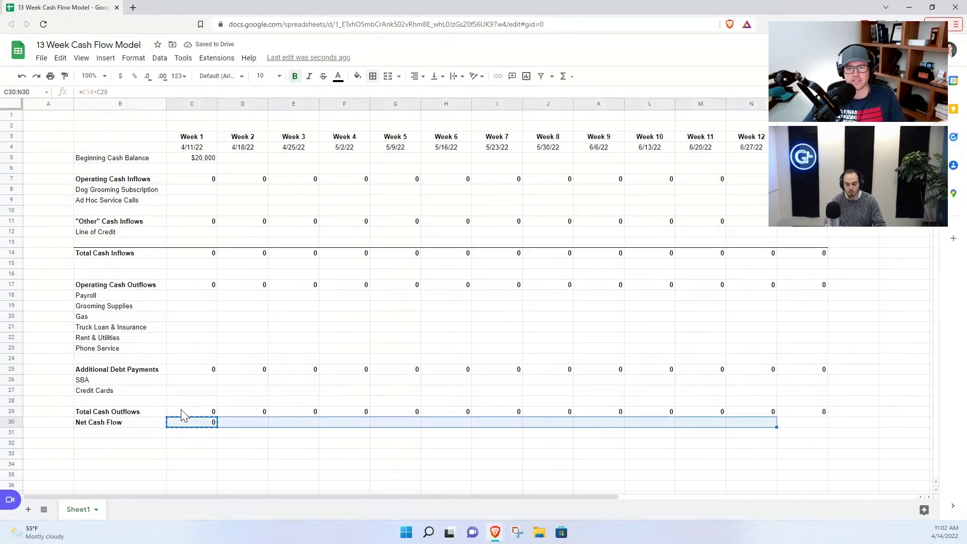
key("ctrl+v")
key("Down")
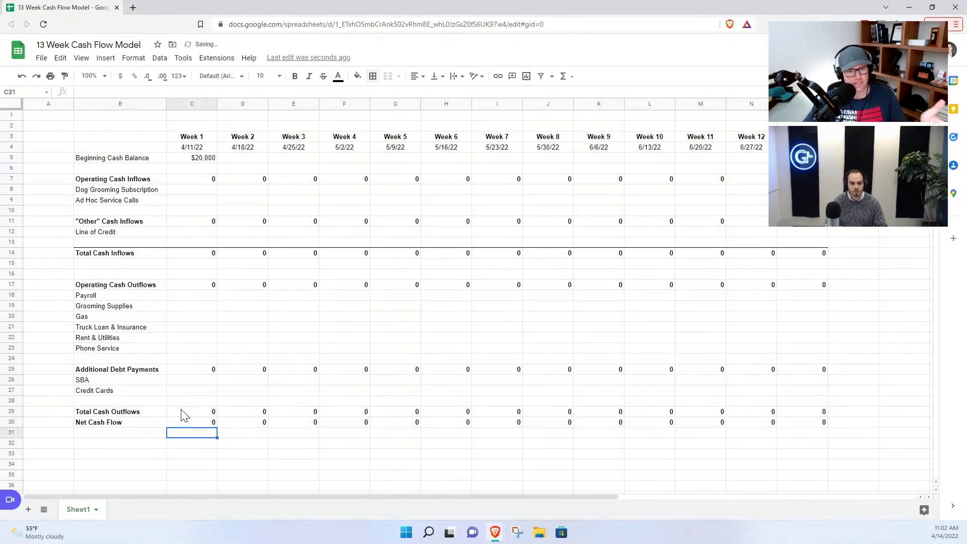
key("Up")
key("Up")
key("Left")
key("ctrl+shift+Right")
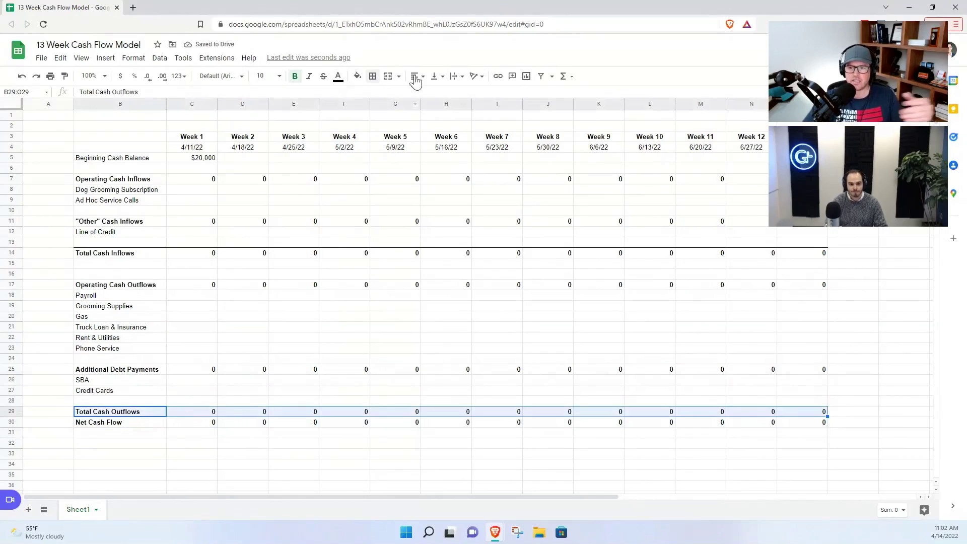
Step: Apply a bottom border under the Total Cash Outflows row B29:O29
left_click(373, 76)
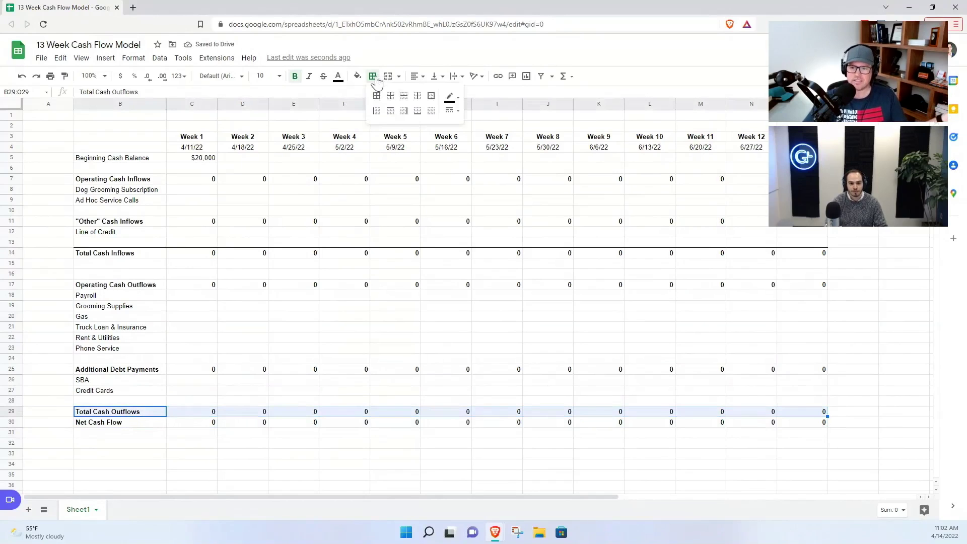
left_click(414, 109)
left_click(313, 254)
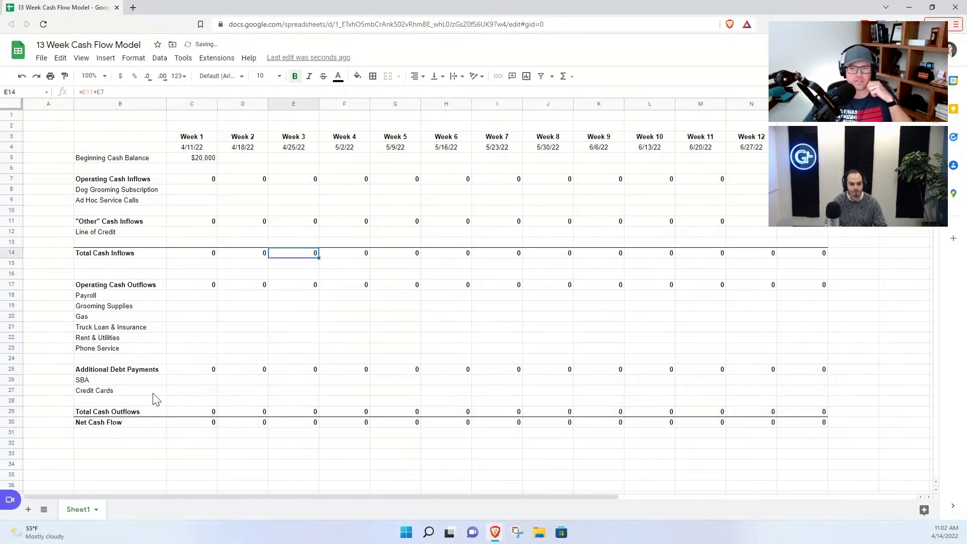
left_click(114, 414)
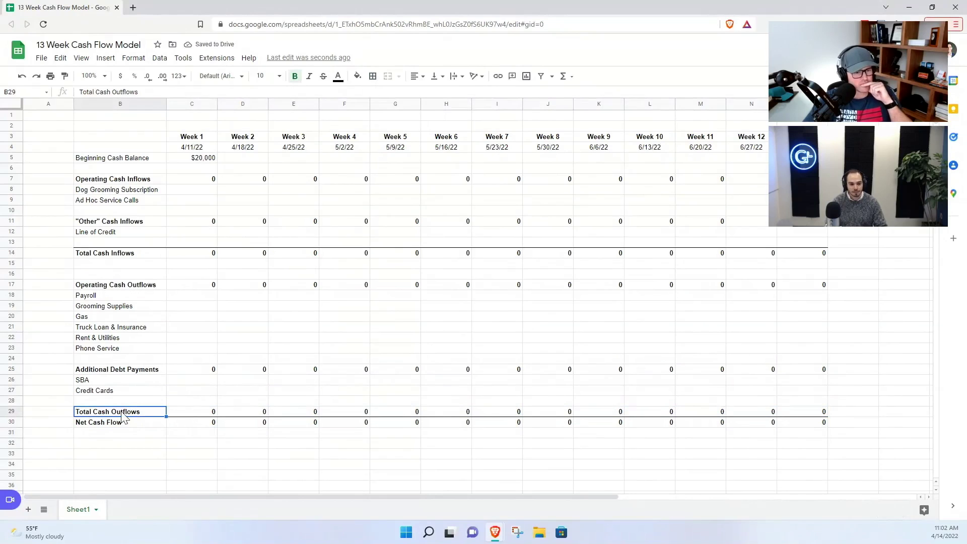
left_click(100, 445)
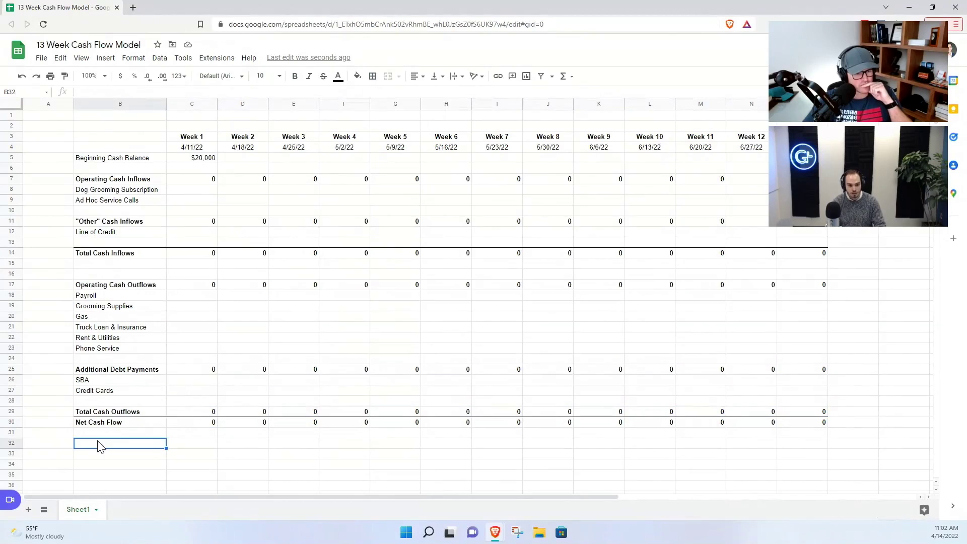
Step: Label B32 'Expected Ending Cash Balance' and enter =C5+C30 in C32, showing $20,000
type("Expected Ending Cash Balance")
key("Return")
left_click(196, 445)
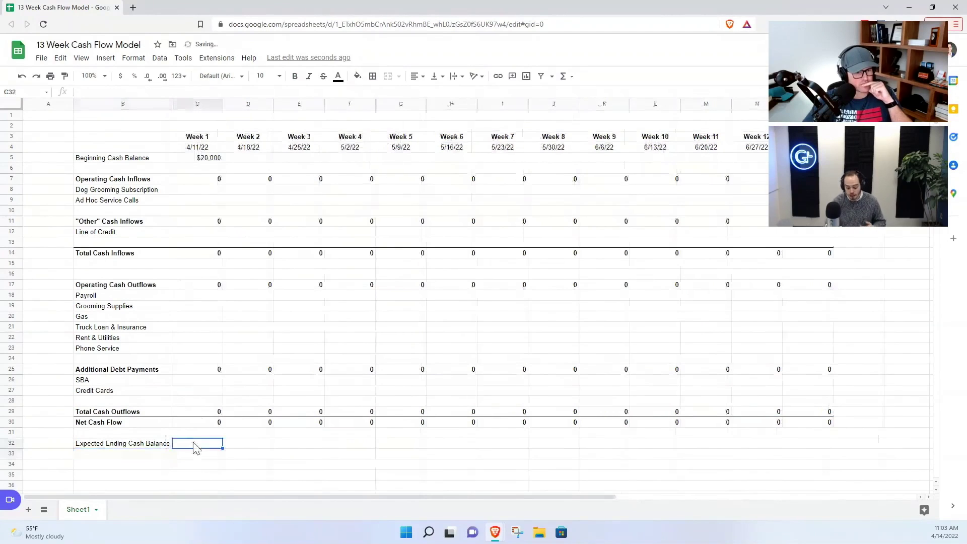
type("=")
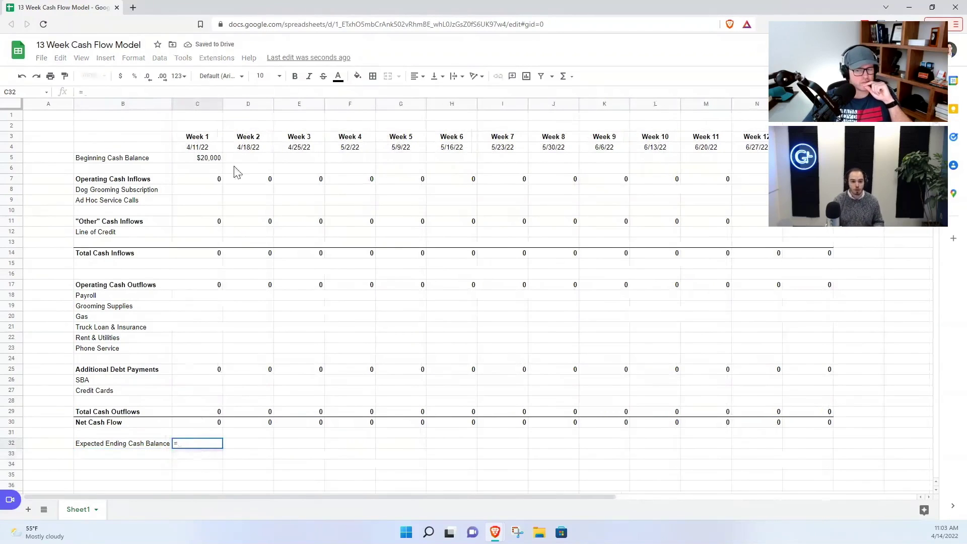
left_click(212, 158)
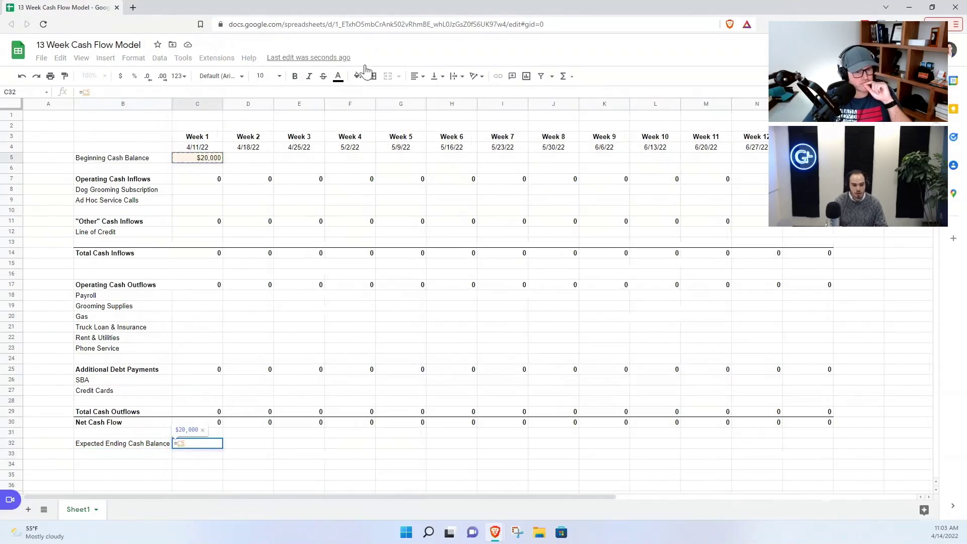
type("+")
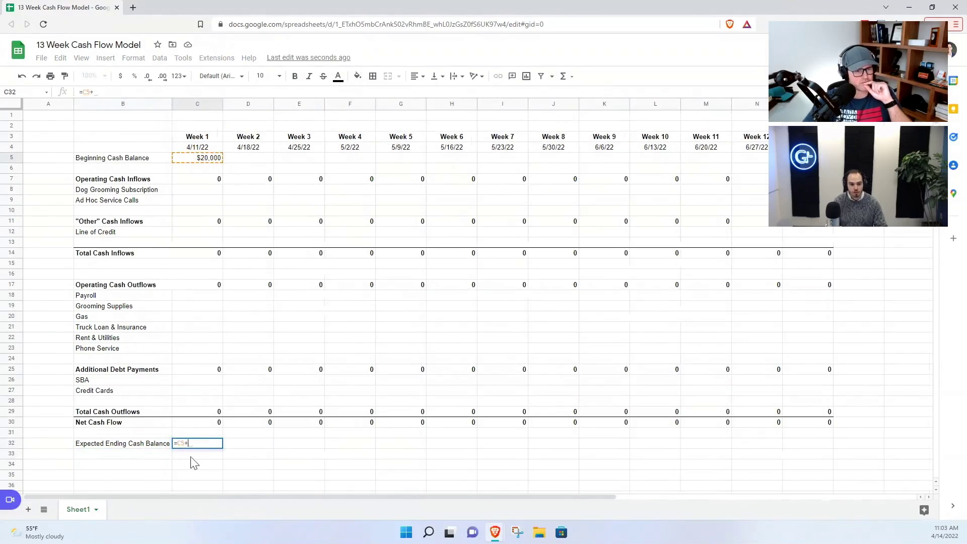
left_click(185, 423)
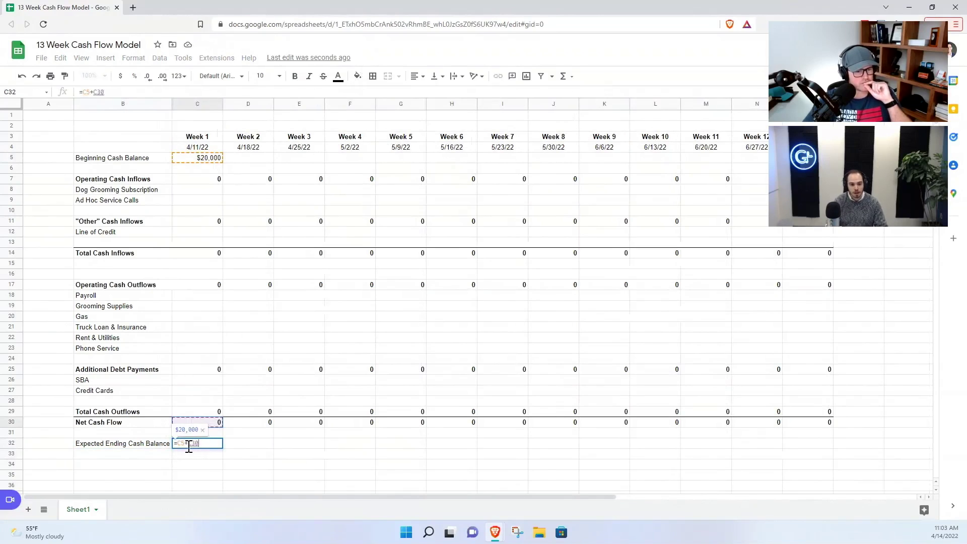
key("Return")
left_click(202, 425)
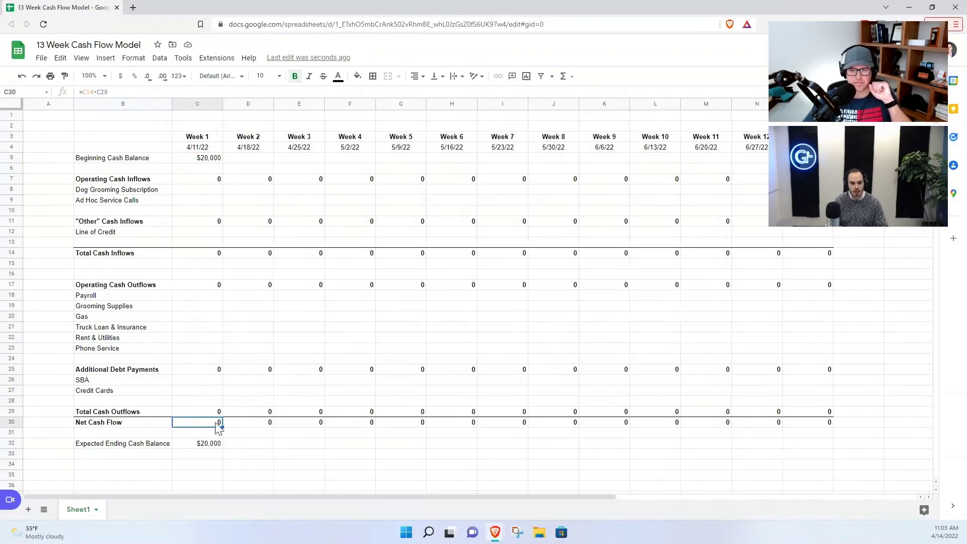
left_click(214, 444)
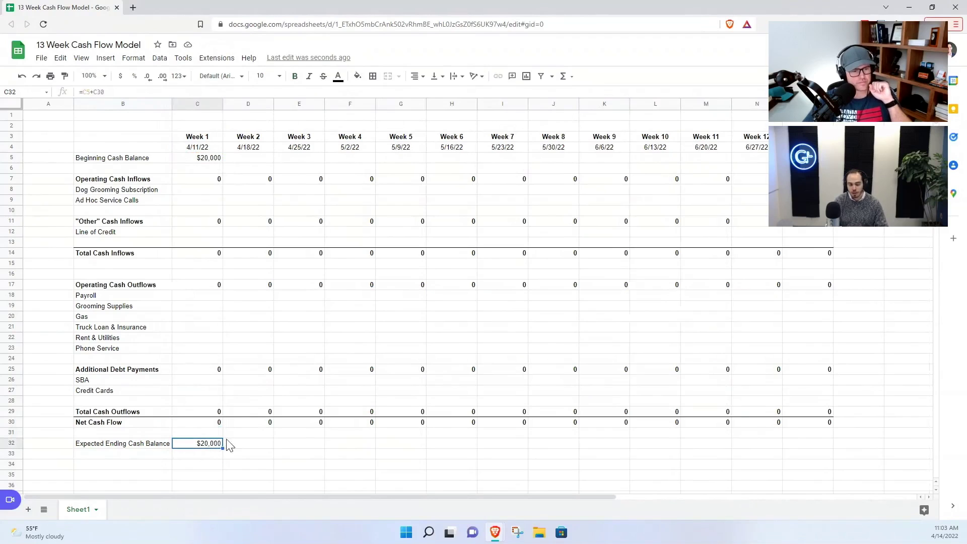
left_click(247, 160)
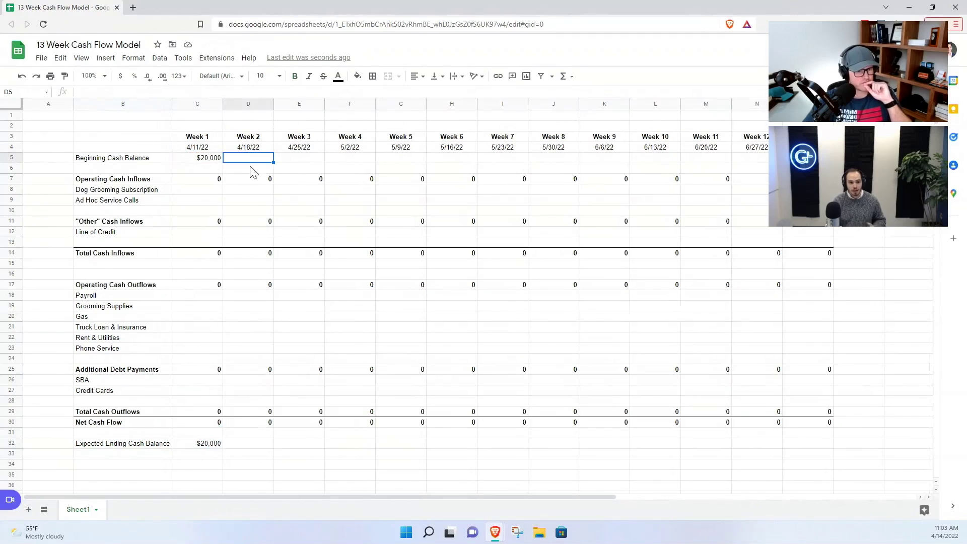
Step: Set Week 2's Beginning Cash Balance equal to Week 1's Expected Ending Cash Balance
type("=")
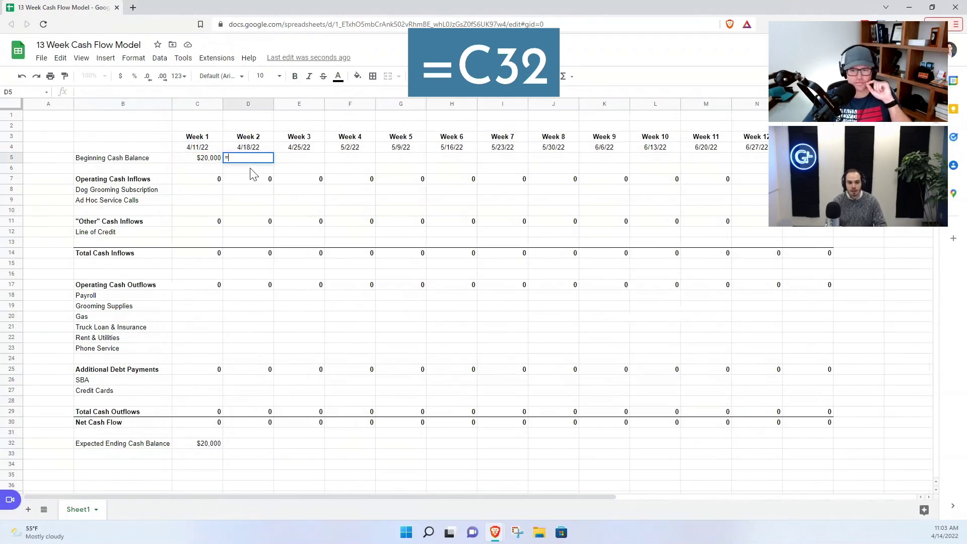
left_click(210, 445)
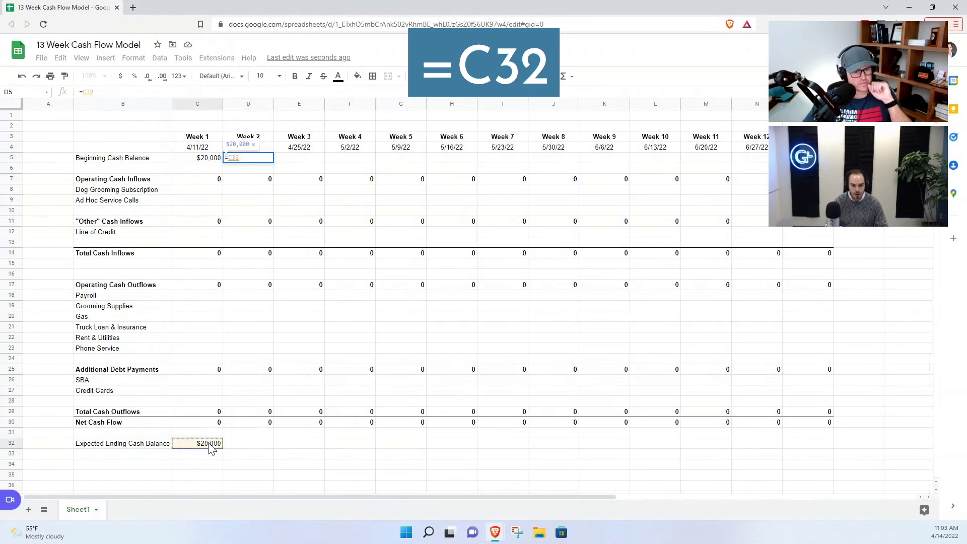
key("Return")
key("Up")
key("ctrl+c")
key("shift+Right")
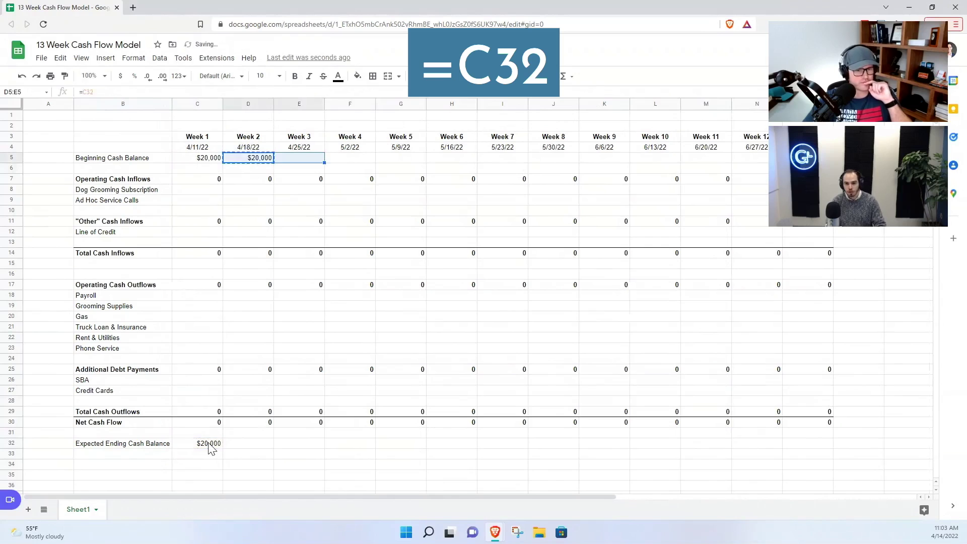
key("shift+Right")
key("shift+Right")
key("shift+Right")
key("shift+Right")
key("shift+Right")
key("shift+Right")
key("shift+Right")
key("shift+Right")
key("shift+Right")
key("shift+Right")
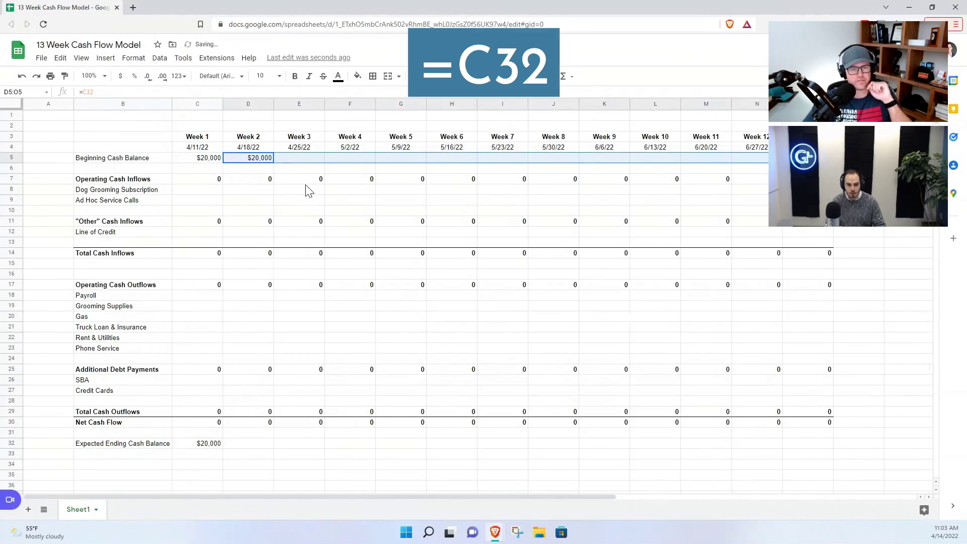
Step: Fill the Week 1 ending balance formula across all 13 weeks of row 32
left_click(199, 445)
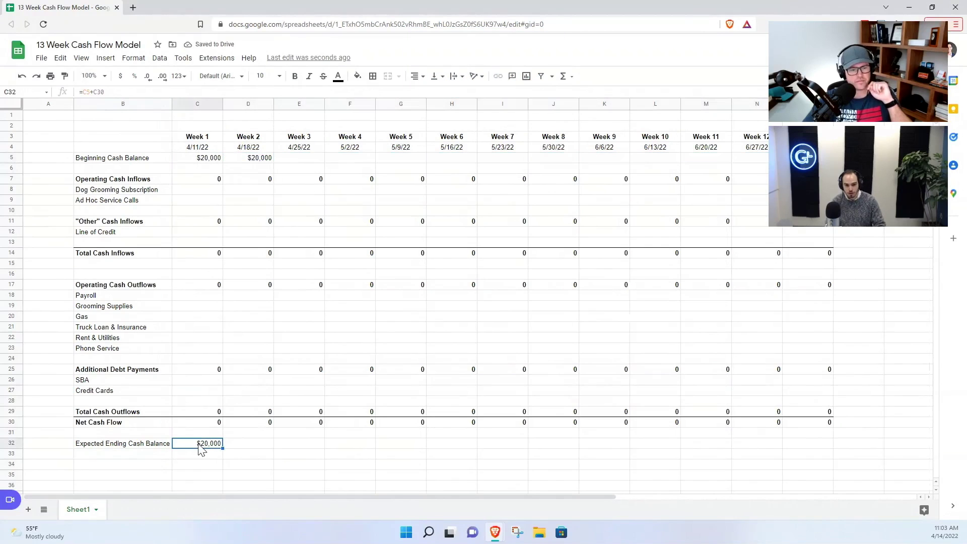
key("ctrl+c")
key("shift+Right")
key("shift+Right")
key("shift+Right")
key("shift+Right")
key("shift+Right")
key("shift+Right")
key("shift+Right")
key("shift+Right")
key("shift+Right")
key("shift+Right")
key("shift+Right")
key("shift+Right")
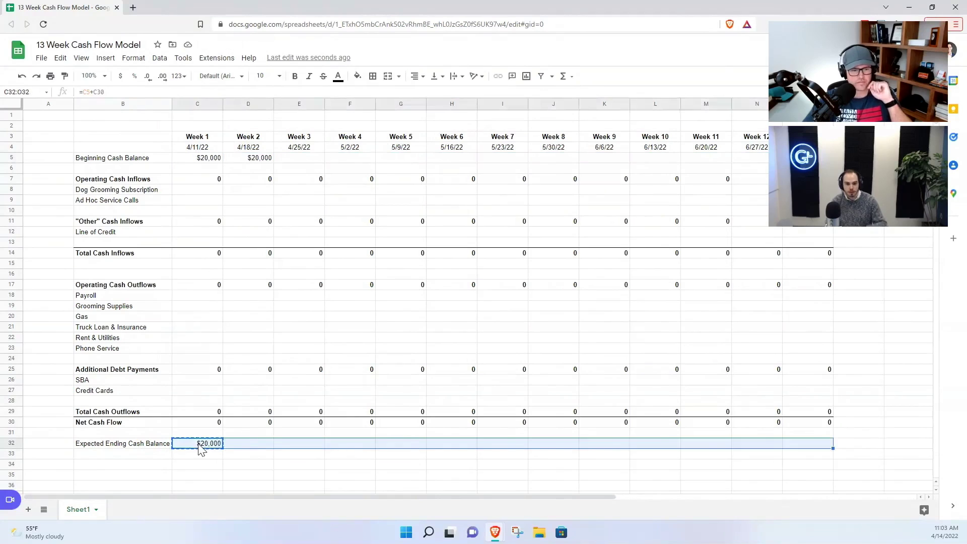
key("ctrl+v")
left_click(277, 261)
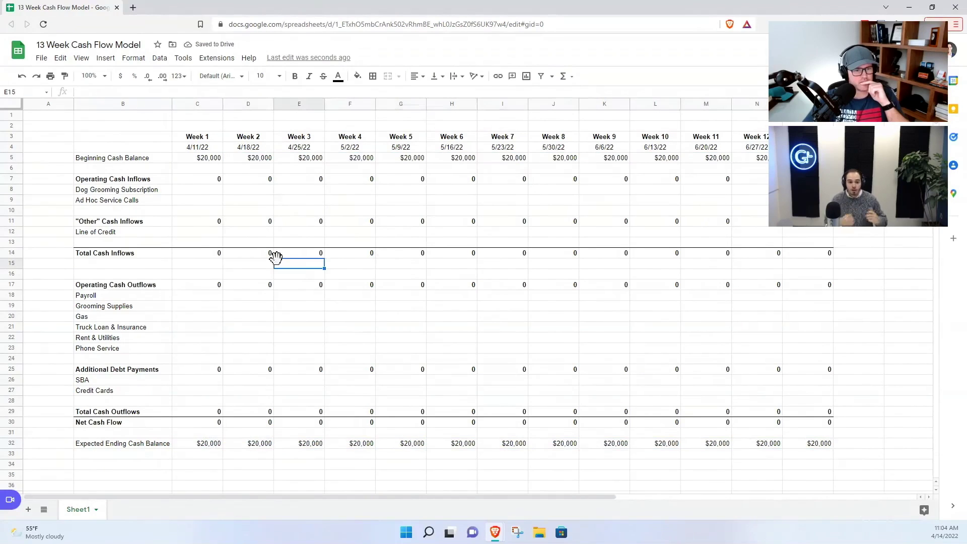
Step: Bold the ending balance row, autofit column B, and add the bold '13 Week Cash Flow' title in A1
left_click(136, 448)
key("ctrl+shift+Right")
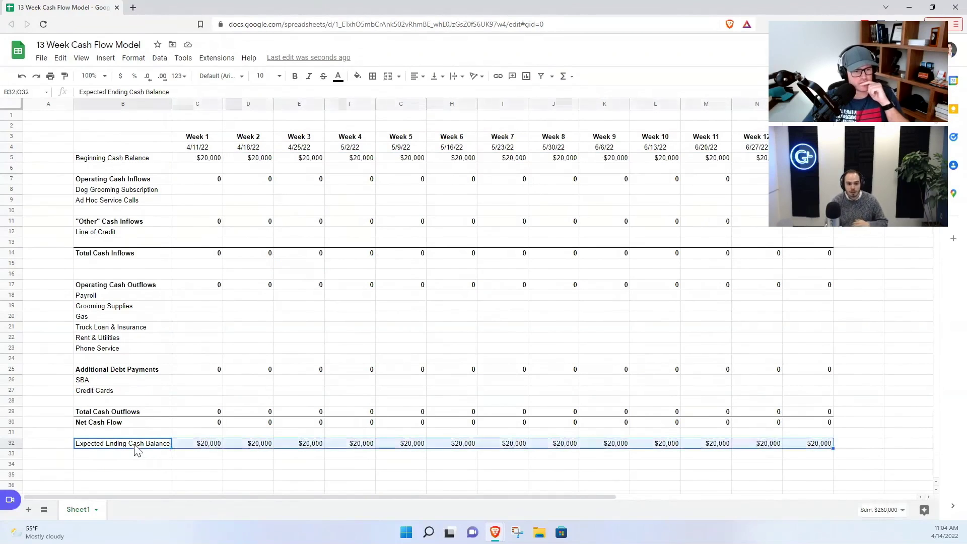
key("ctrl+b")
double_click(171, 104)
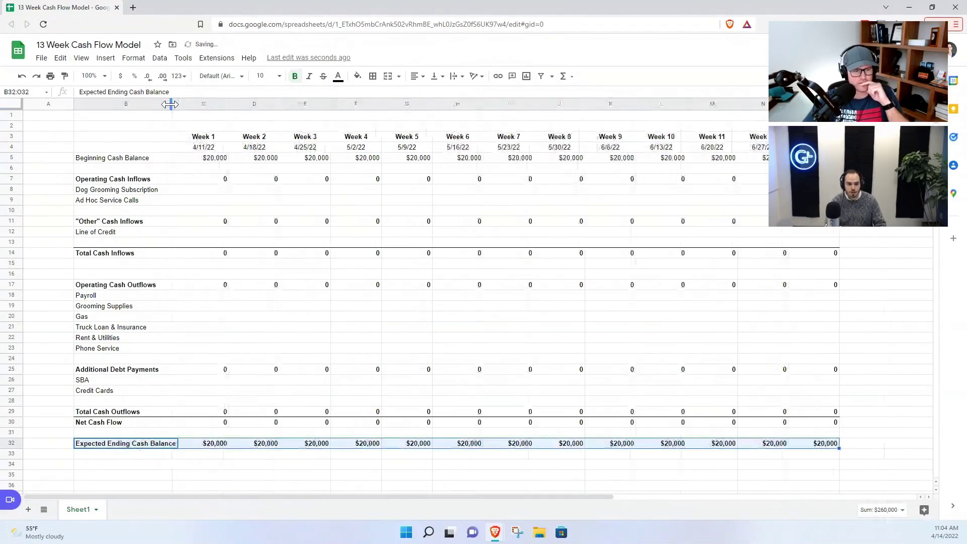
left_click(48, 118)
key("ctrl+v")
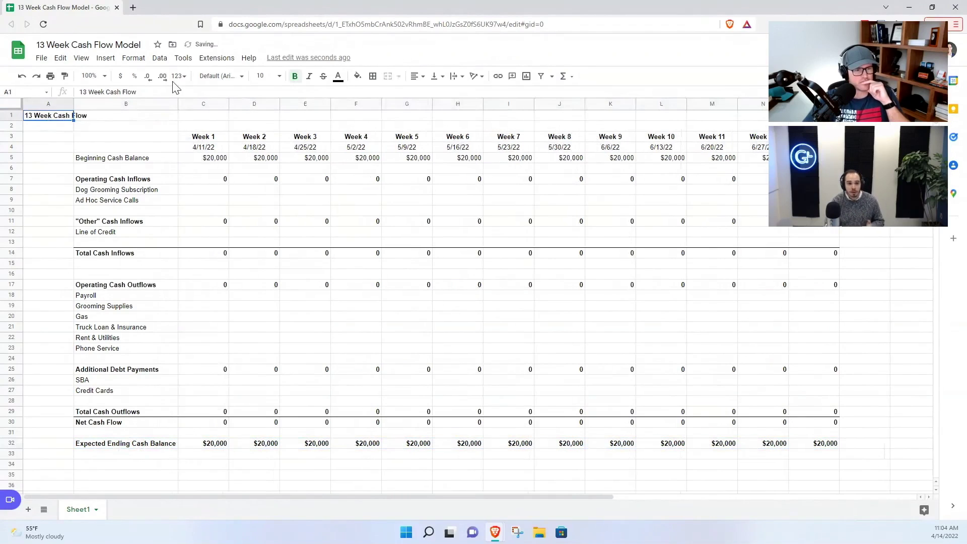
Step: Review the beginning balance, operating inflow items, and outflow lines from Payroll to Phone Service
left_click(91, 75)
type("1")
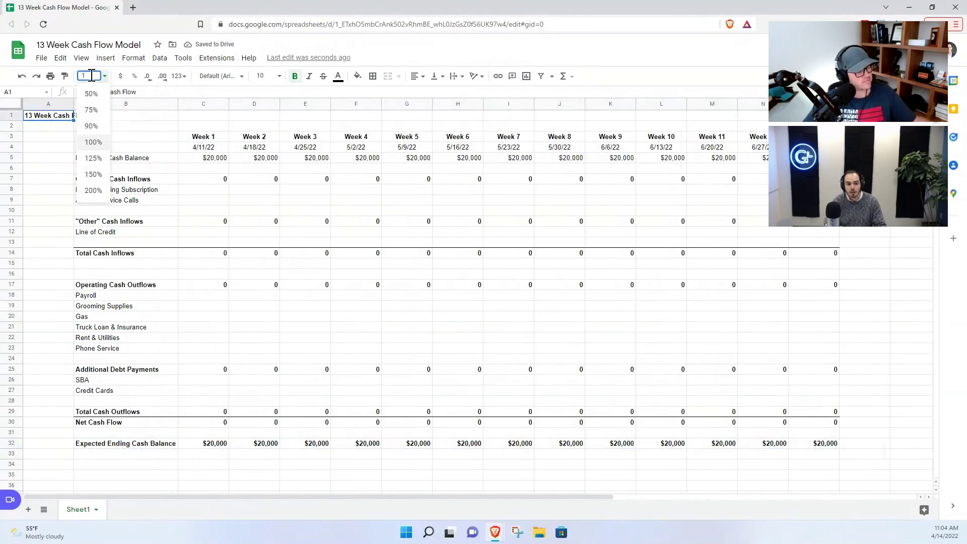
left_click(123, 190)
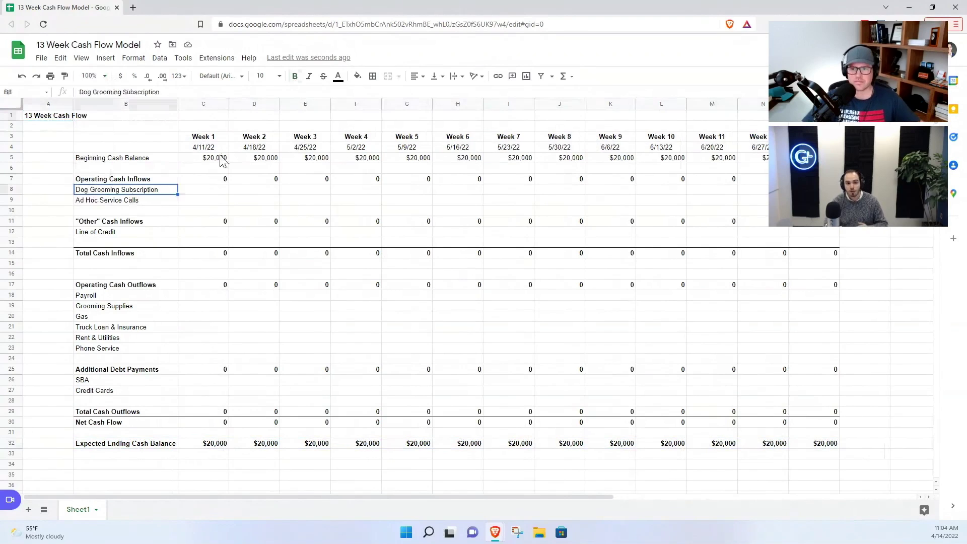
left_click(149, 160)
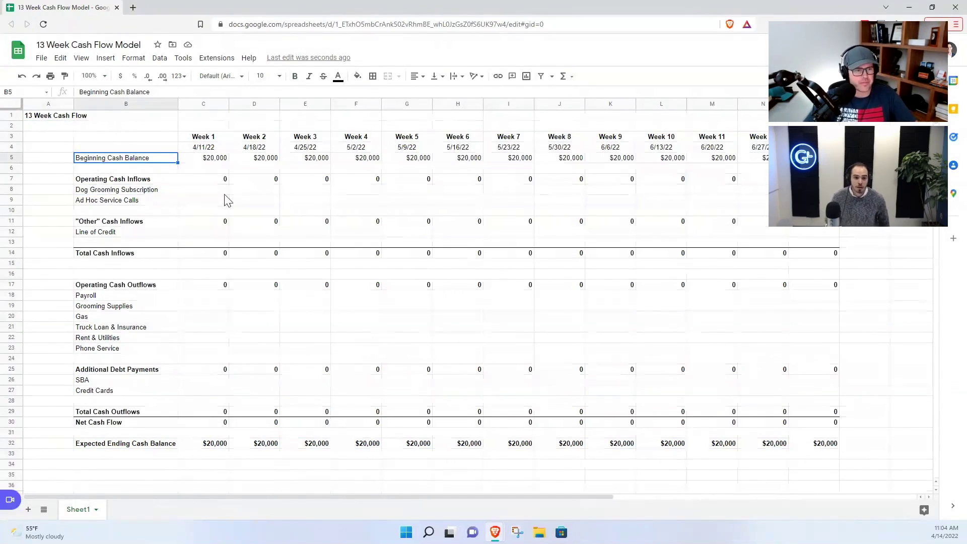
left_click(106, 182)
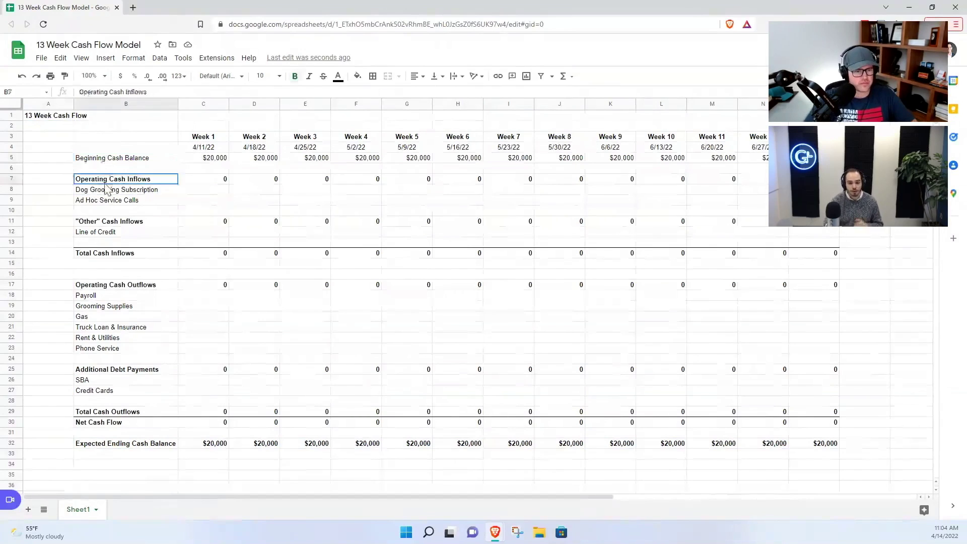
left_click_drag(106, 189, 107, 201)
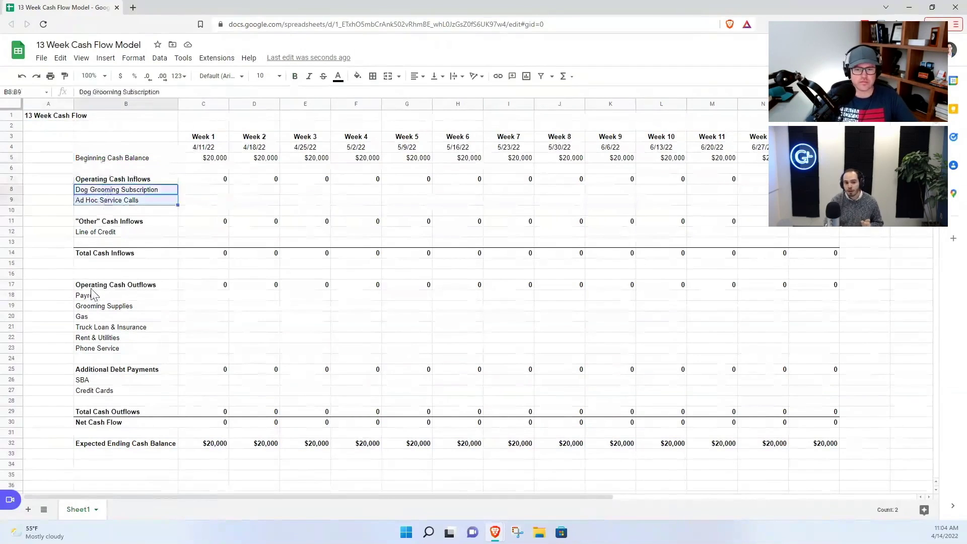
left_click_drag(92, 294, 93, 353)
left_click(94, 340)
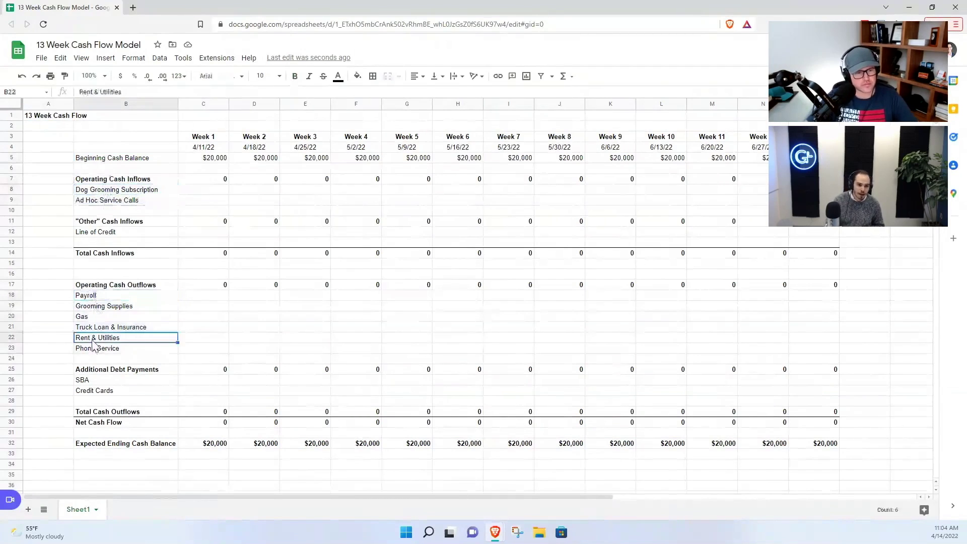
left_click(156, 325)
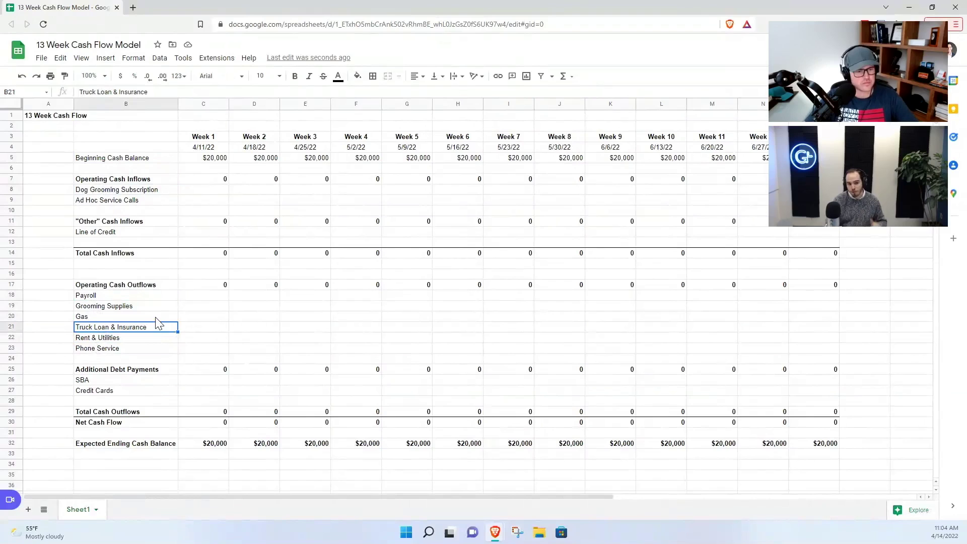
left_click(7, 348)
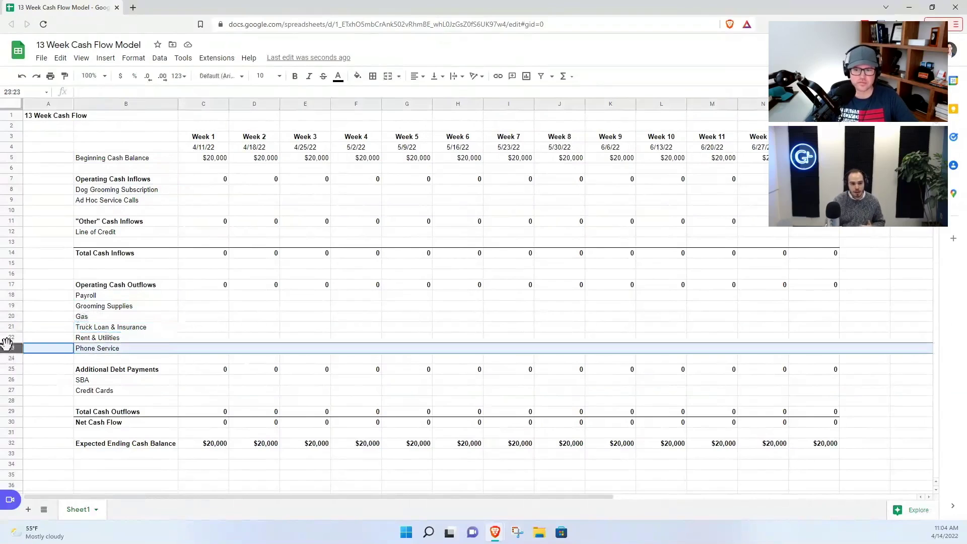
right_click(7, 346)
left_click(305, 337)
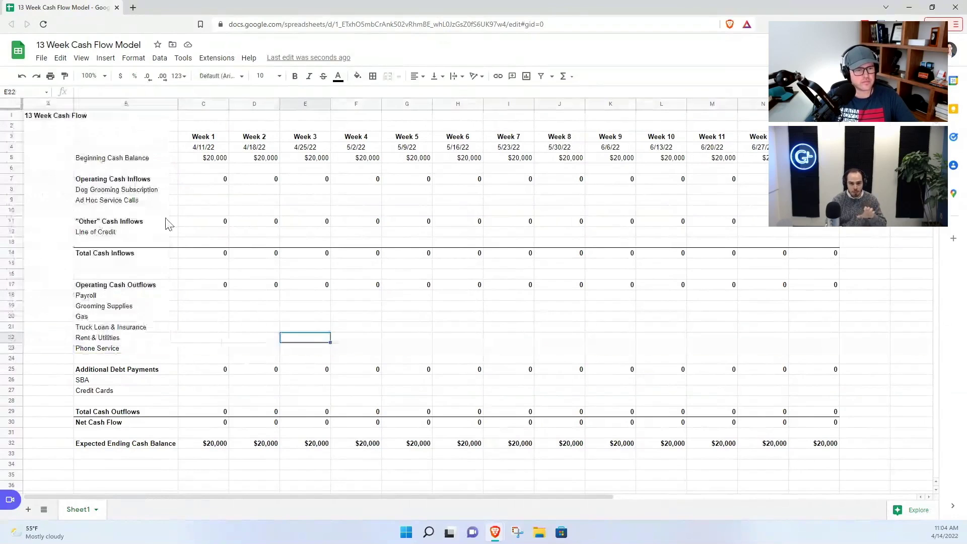
left_click(198, 201)
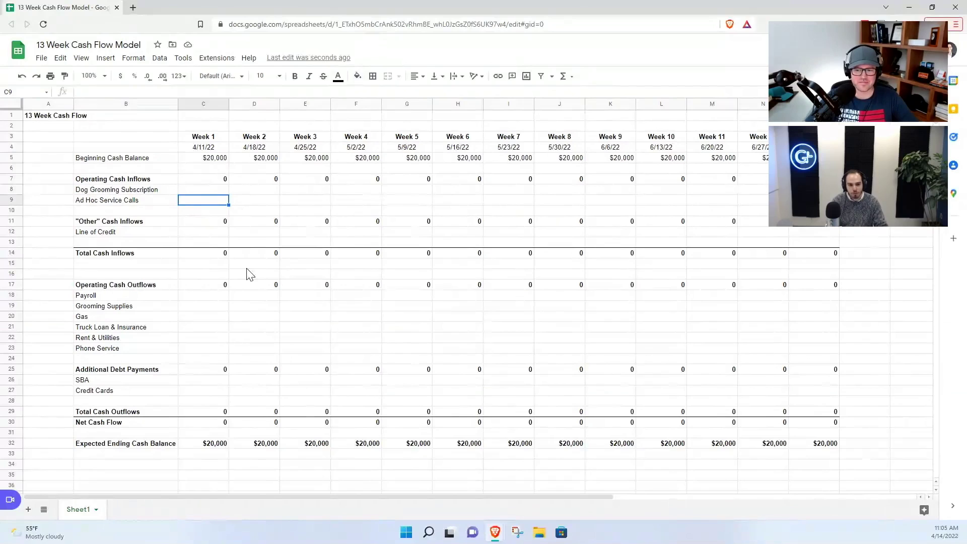
Step: Enter 500 Ad Hoc Service Calls in Week 1 and paste it across all 13 weeks
type("500")
key("Return")
key("Up")
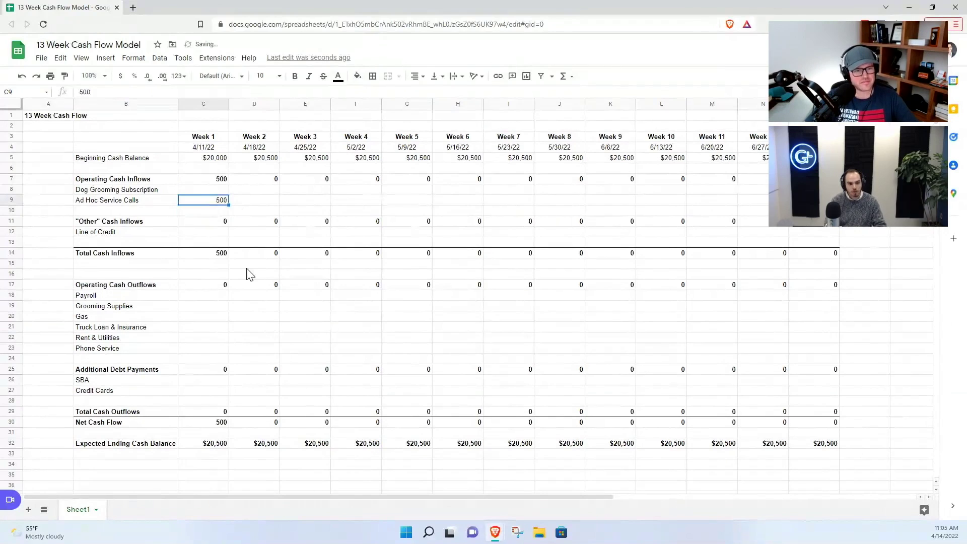
key("ctrl+c")
key("shift+Right")
key("shift+Right")
key("shift+Right")
key("shift+Right")
key("shift+Right")
key("shift+Right")
key("shift+Right")
key("shift+Right")
key("shift+Right")
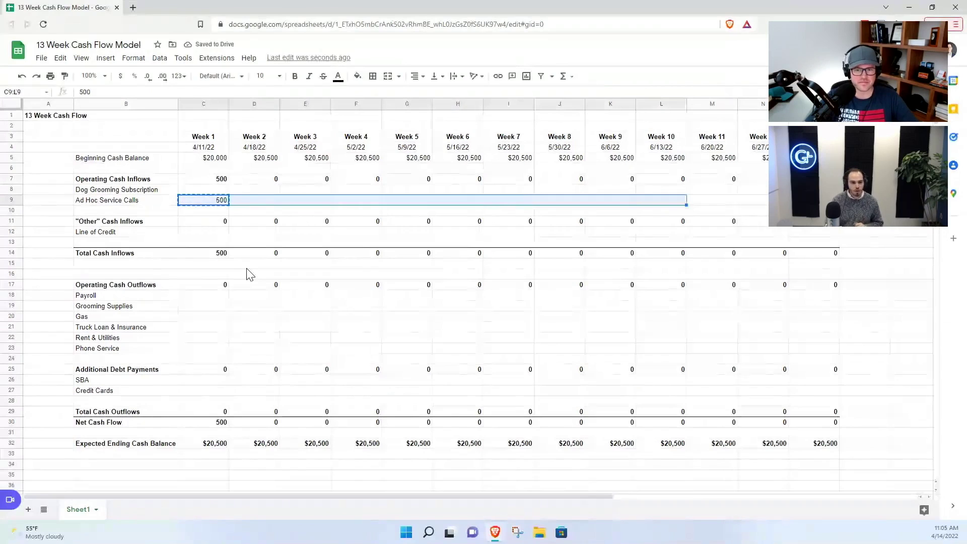
key("ctrl+v")
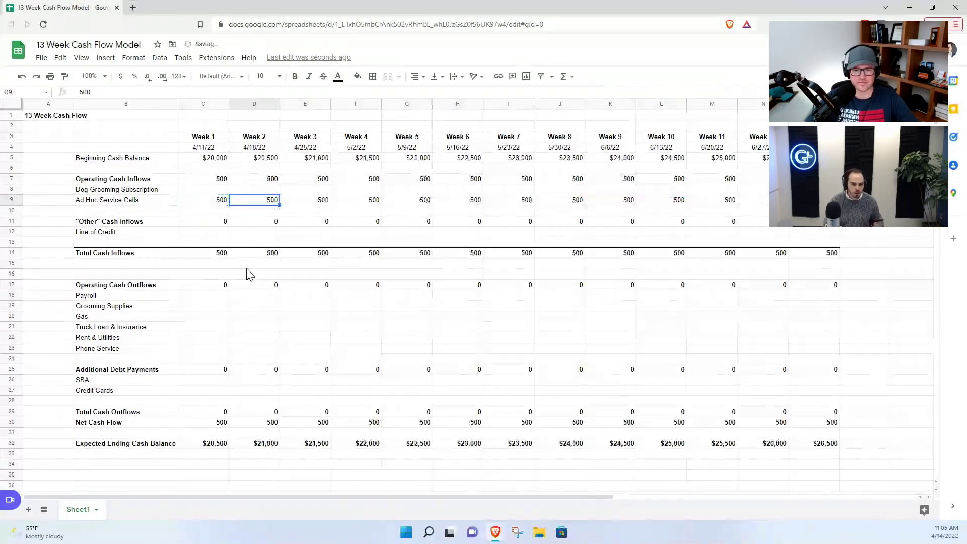
key("Right")
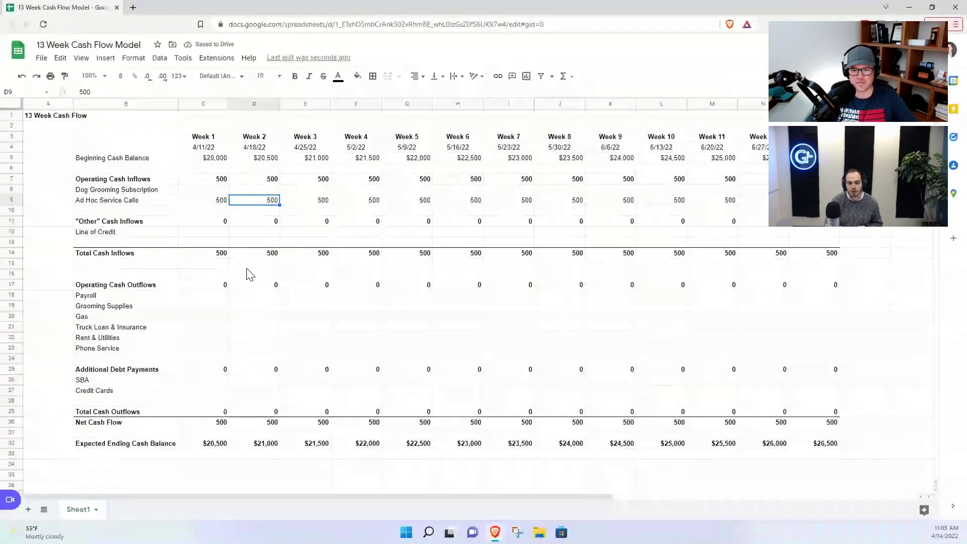
Step: Check the ending balance formula and undo to restore the bold Operating Cash Inflows label
left_click(204, 444)
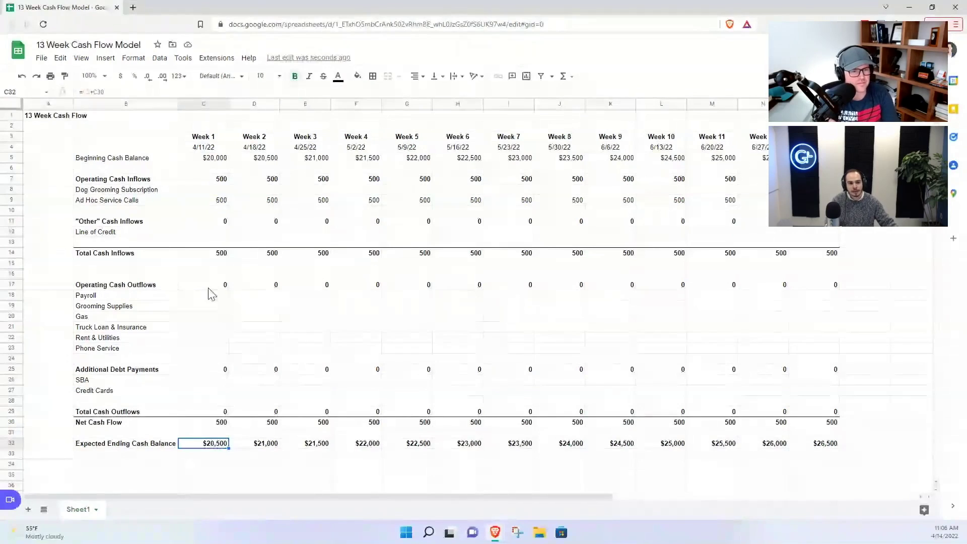
left_click(211, 190)
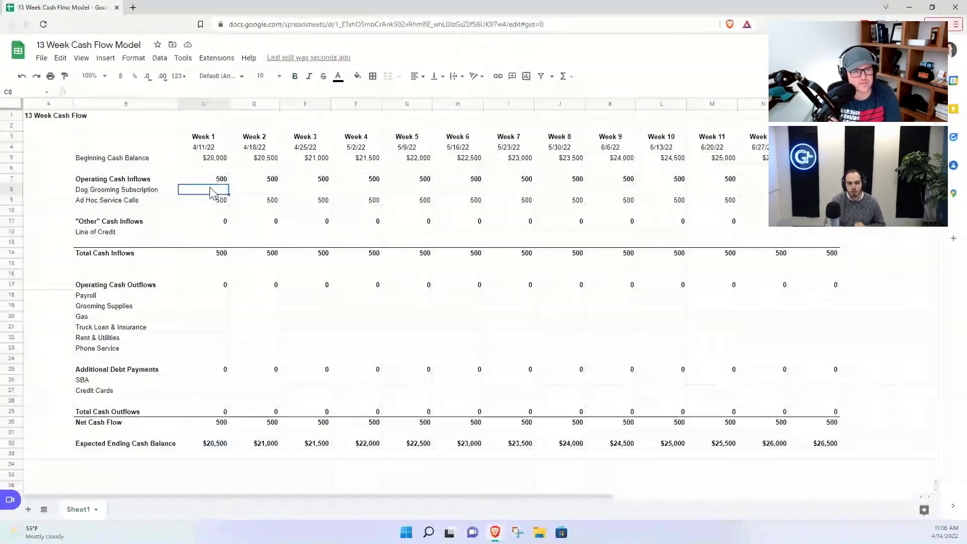
left_click(11, 178)
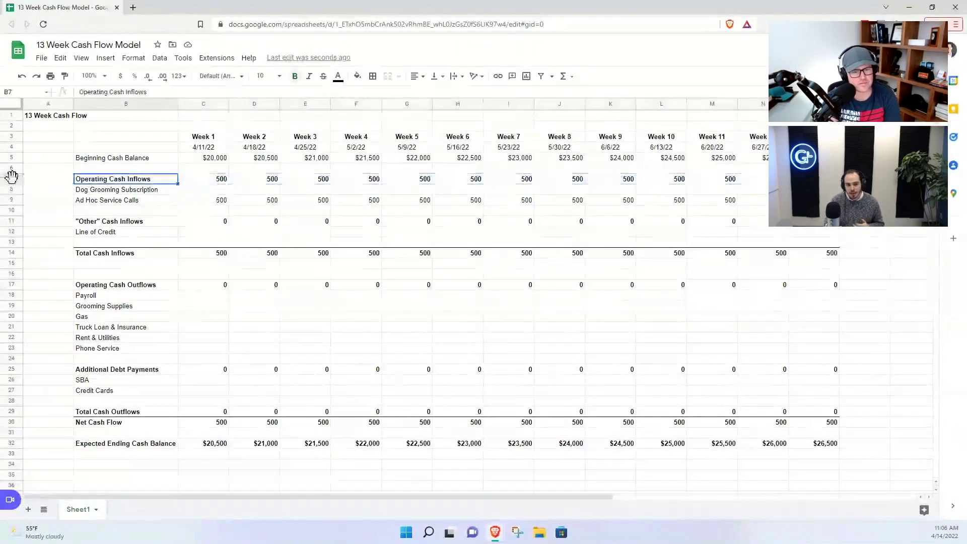
key("ctrl+z")
key("Right")
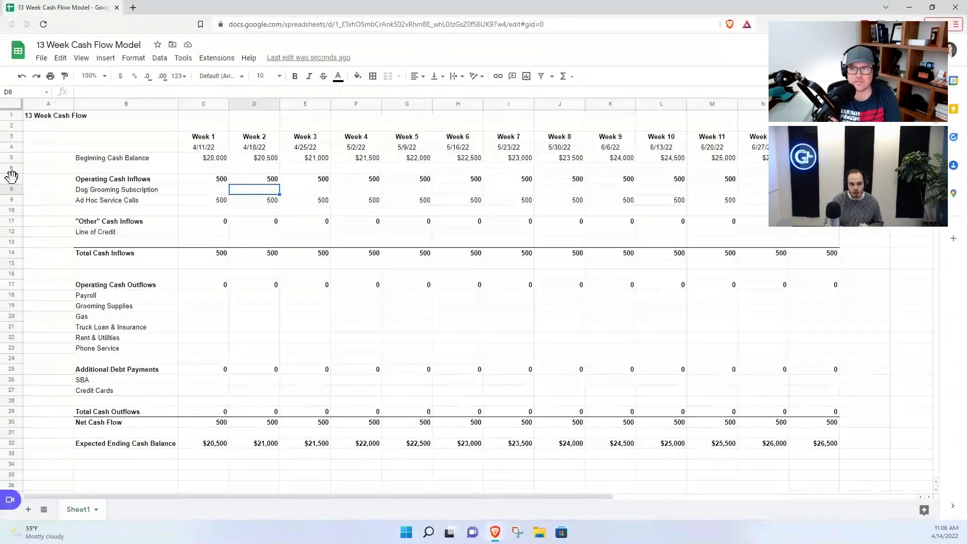
left_click(10, 178)
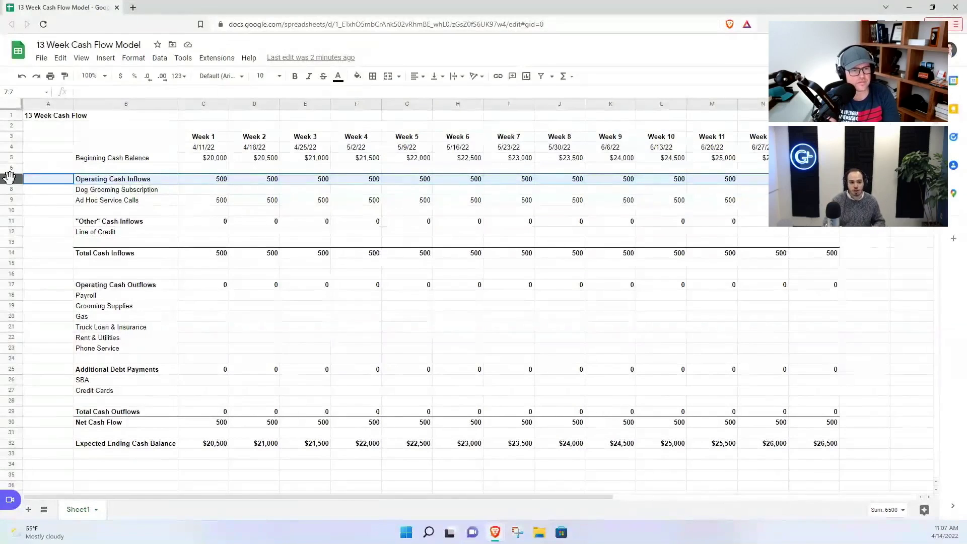
Step: Insert five rows above inflows, labelled '# of Grooming Subscribers' and 'Grooming Subscription Price'
right_click(9, 176)
left_click(305, 210)
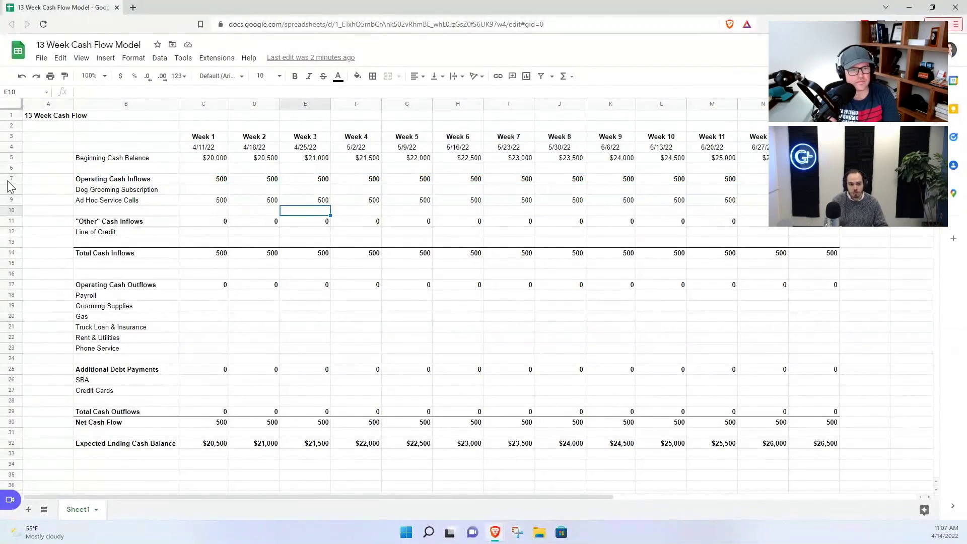
left_click_drag(8, 180, 5, 218)
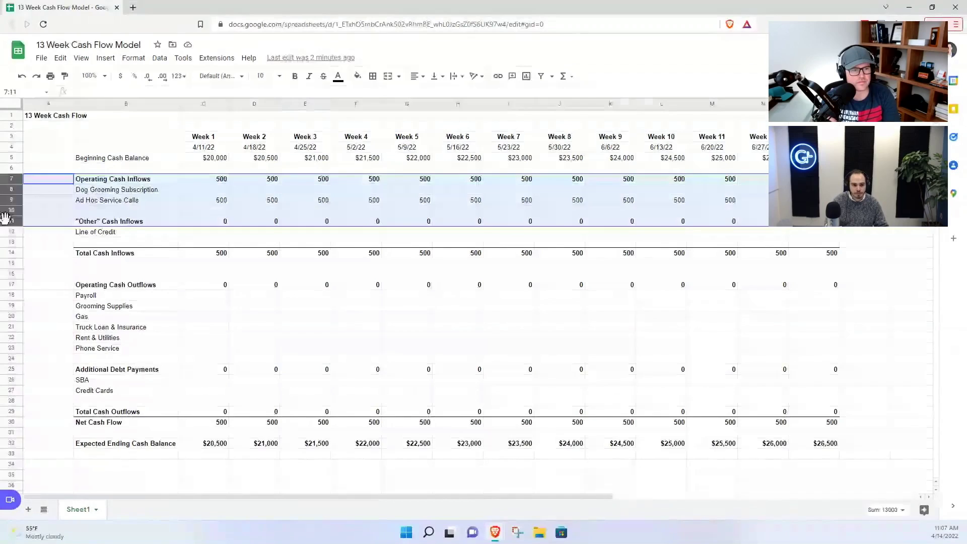
key("ctrl+alt+equal")
left_click(112, 185)
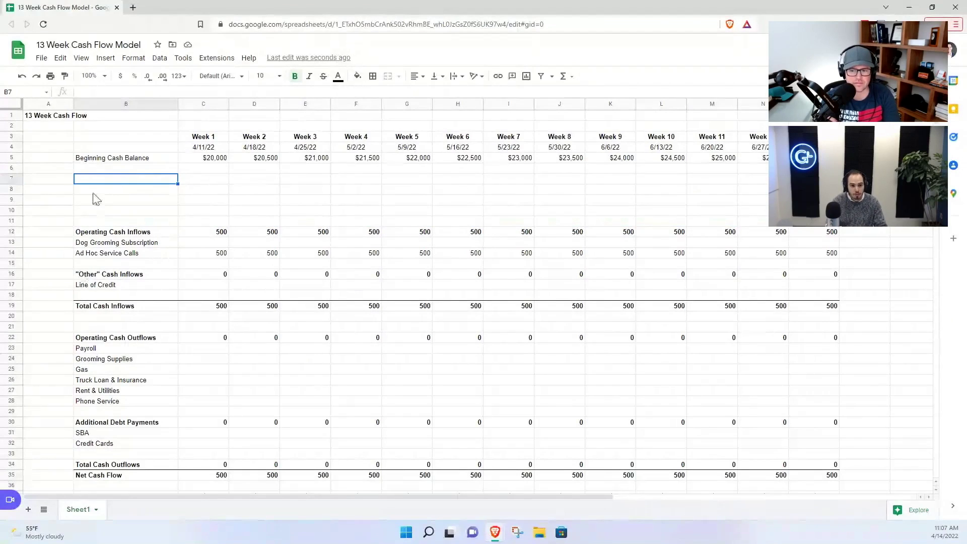
type("# of Grooming ")
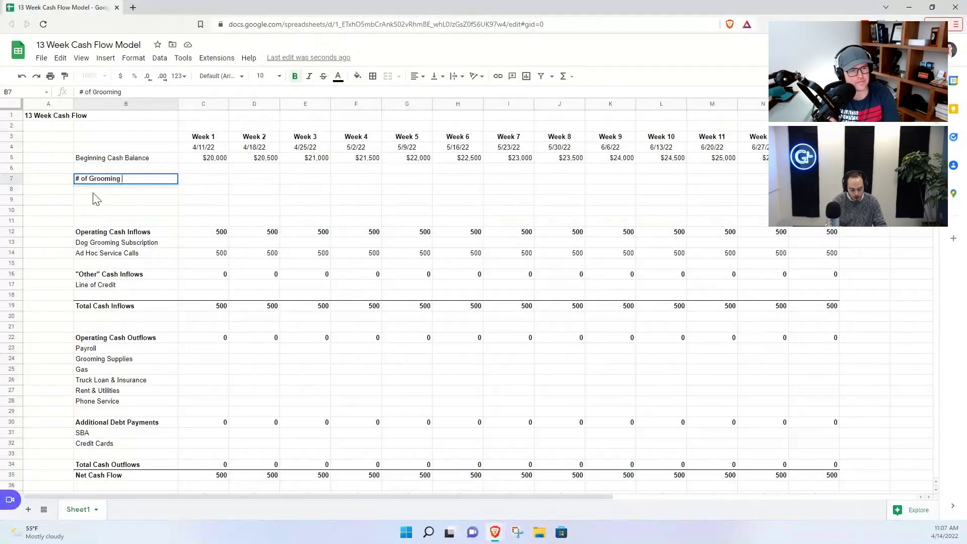
type("Subscribers")
key("Return")
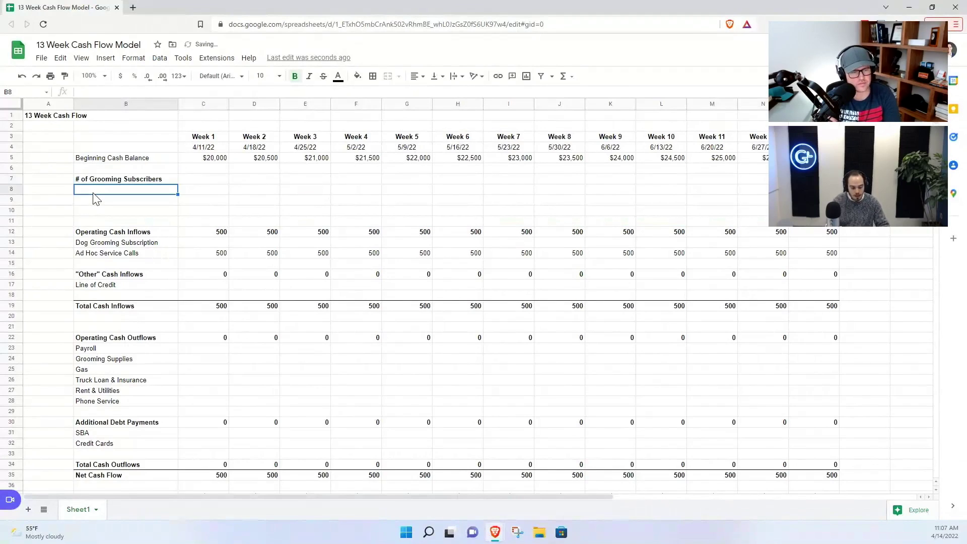
type("Grooming ")
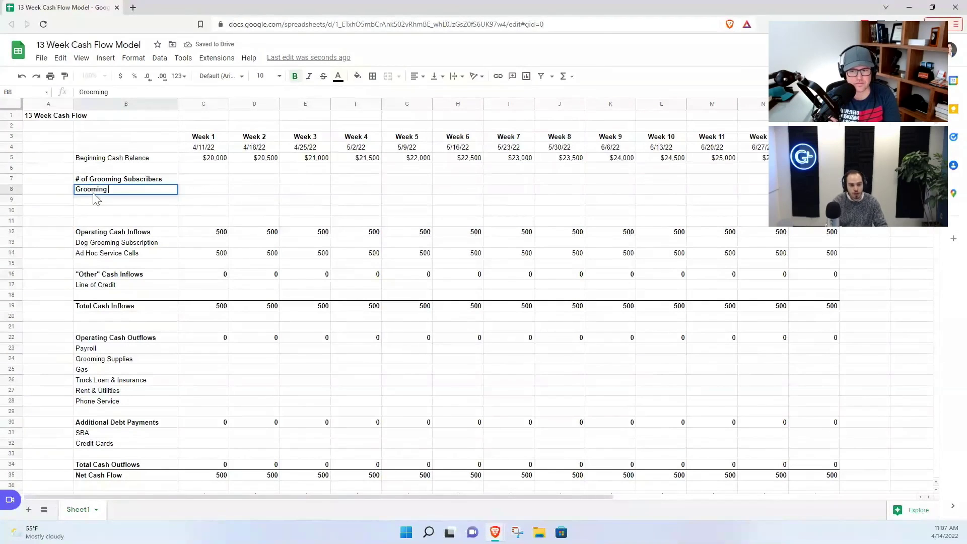
type("Subscri")
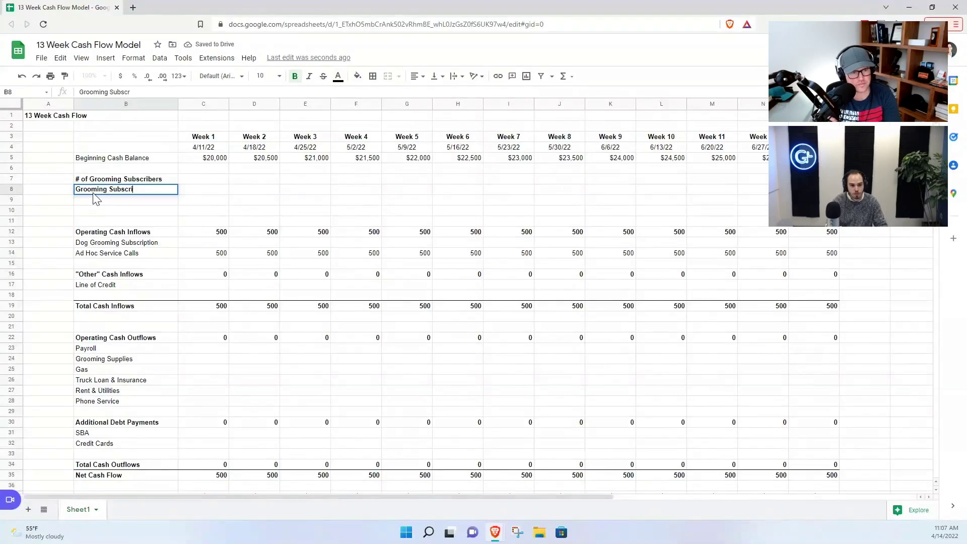
type("ption Price")
key("Return")
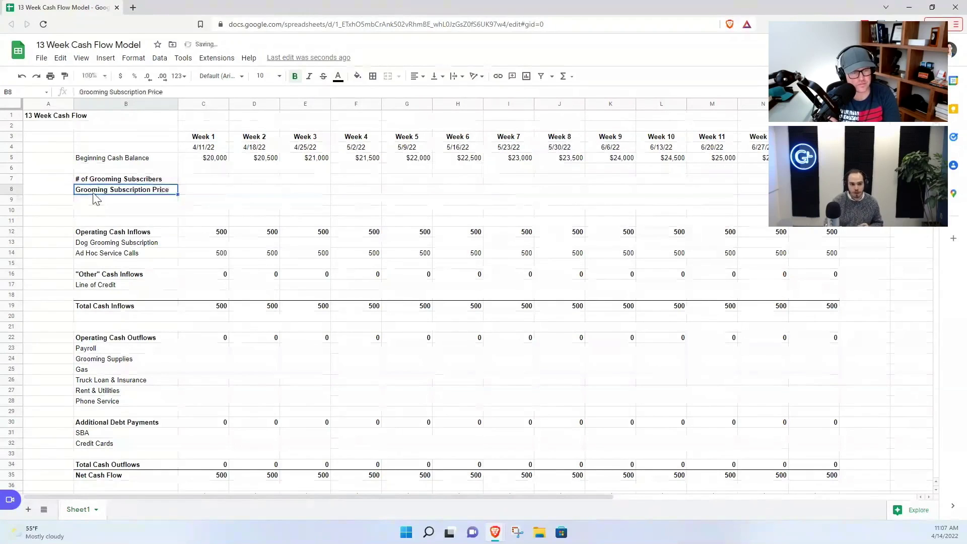
Step: Label the date row 'Week Starting -->' in B4
key("Up")
key("Right")
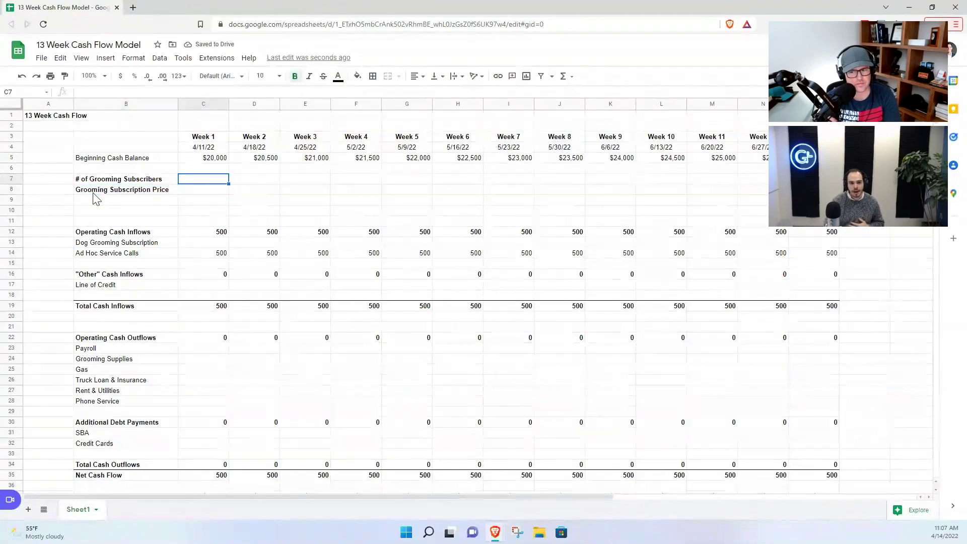
key("Right")
key("Right")
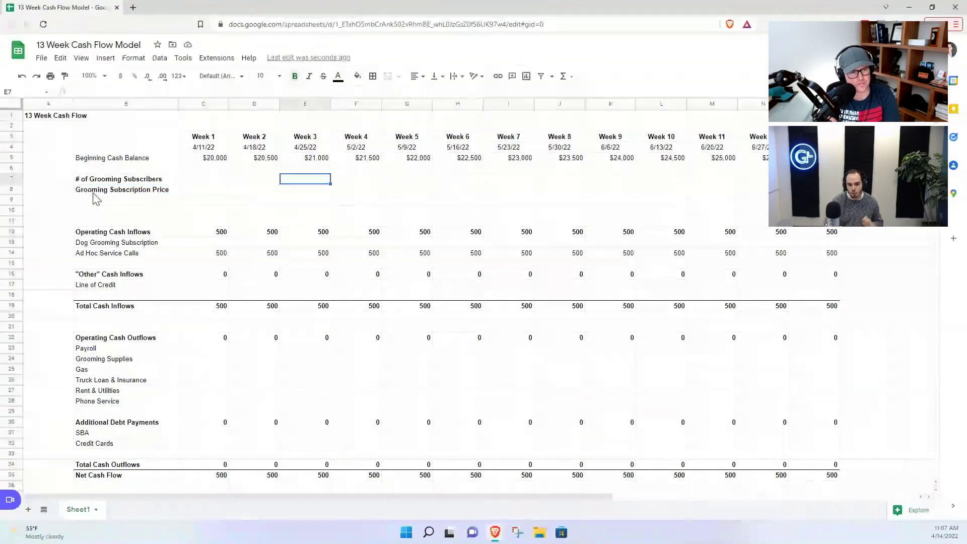
left_click_drag(306, 149, 347, 150)
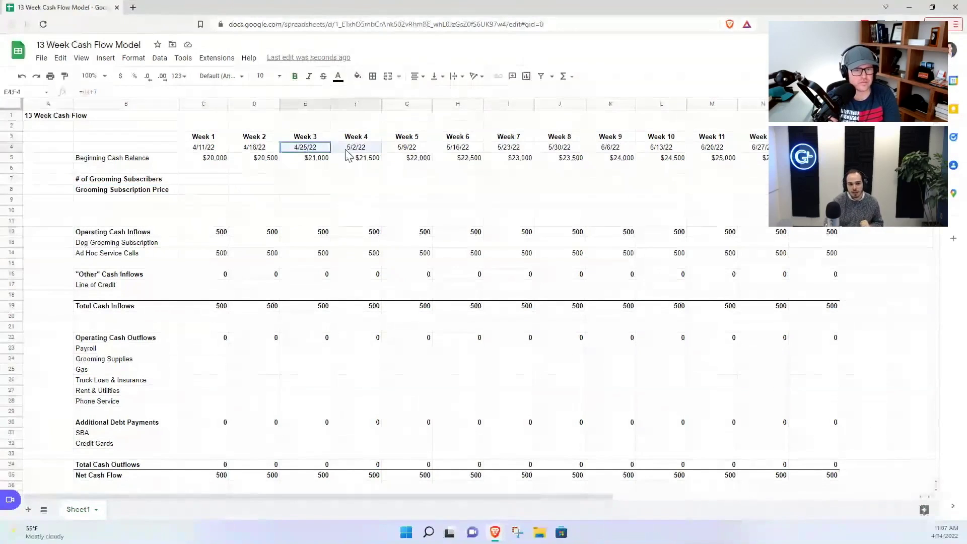
left_click(303, 151)
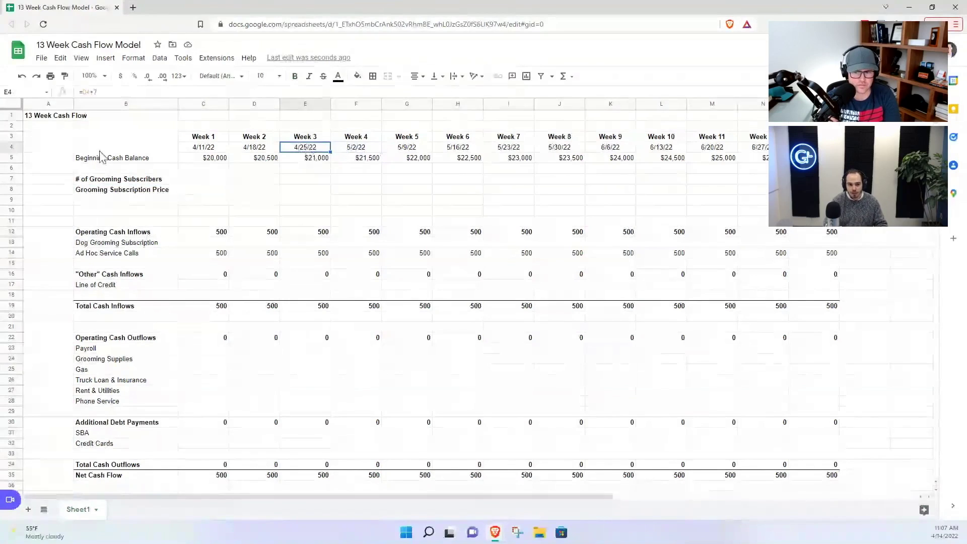
left_click(100, 150)
type("Week Starti")
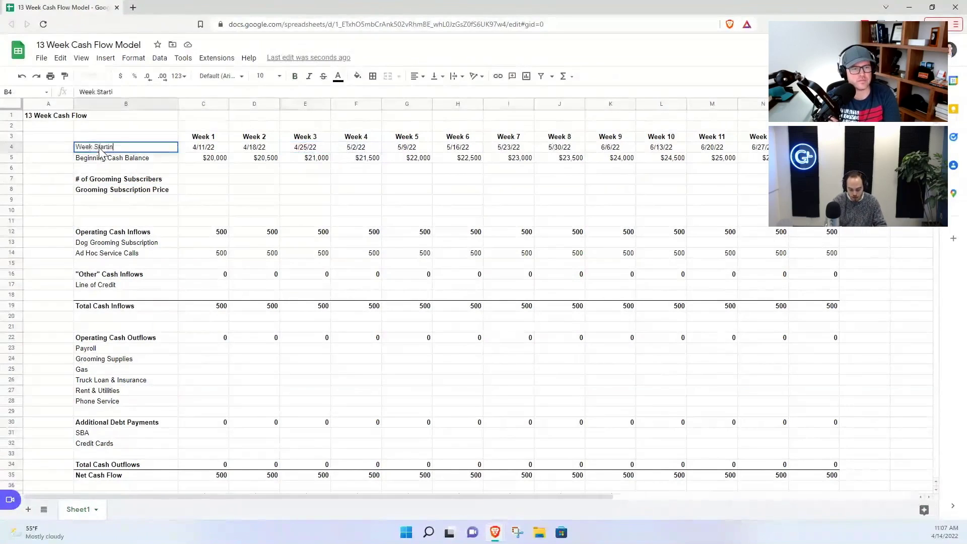
type("ng --")
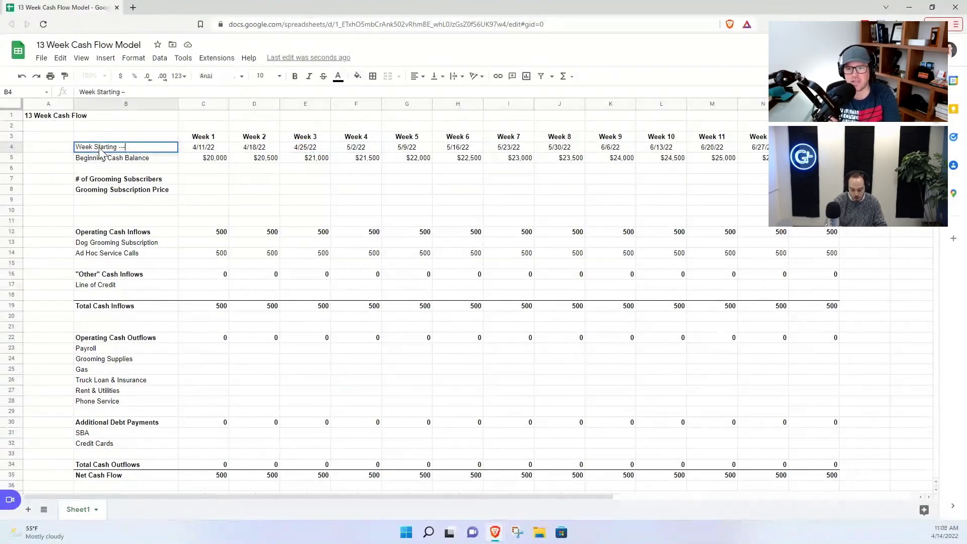
type(">")
key("ctrl+Return")
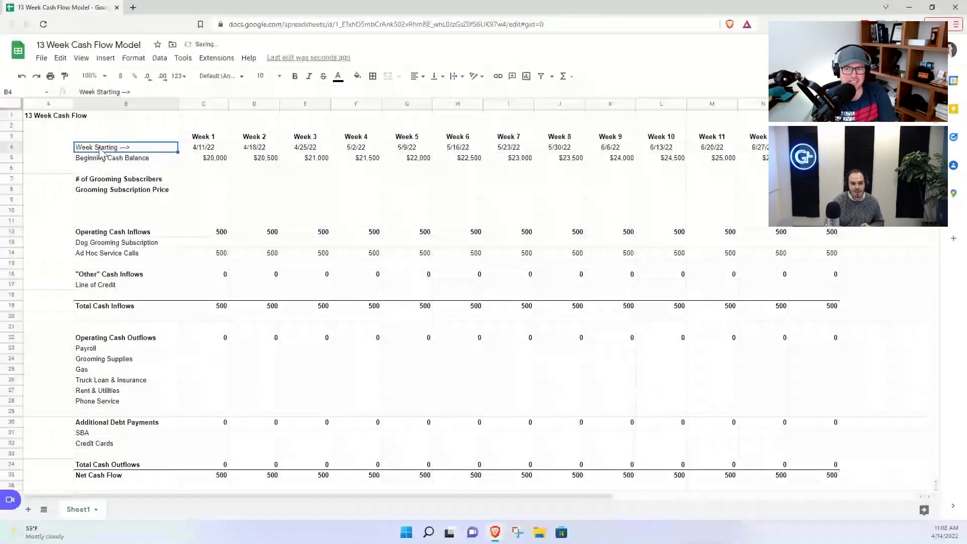
left_click(322, 182)
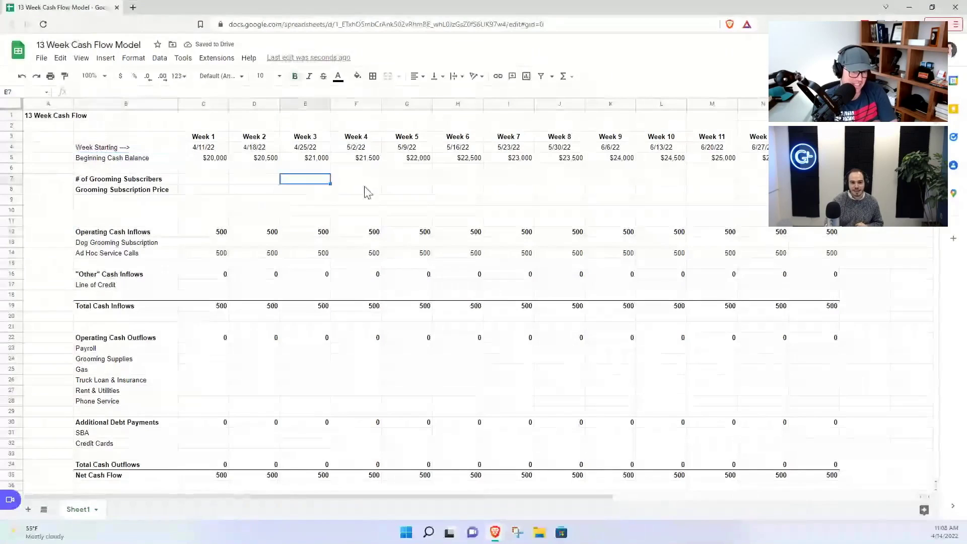
left_click_drag(358, 147, 361, 180)
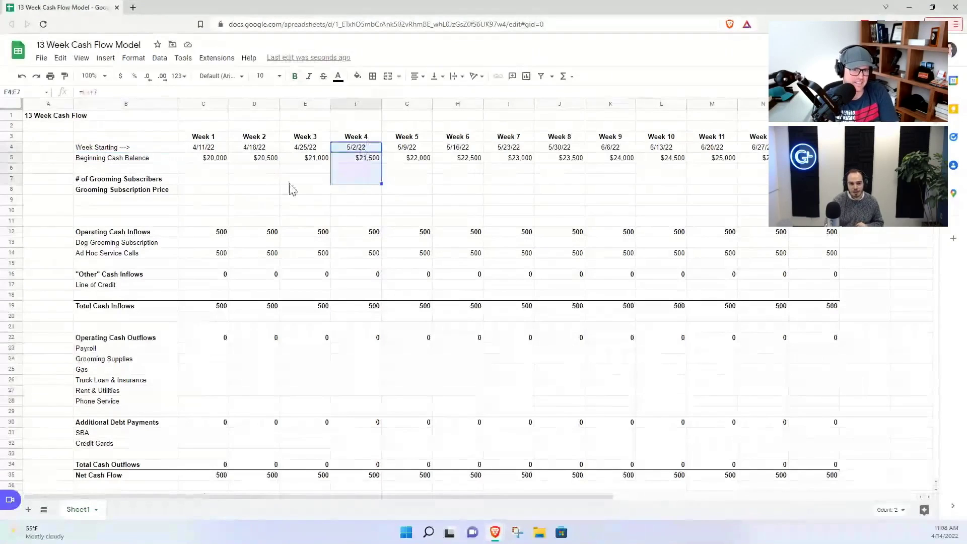
left_click(305, 180)
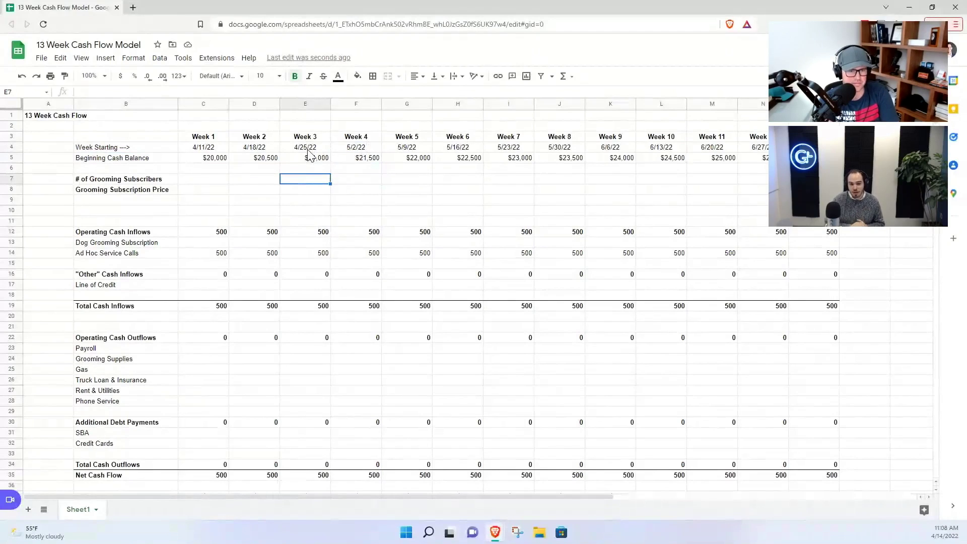
left_click_drag(361, 147, 323, 147)
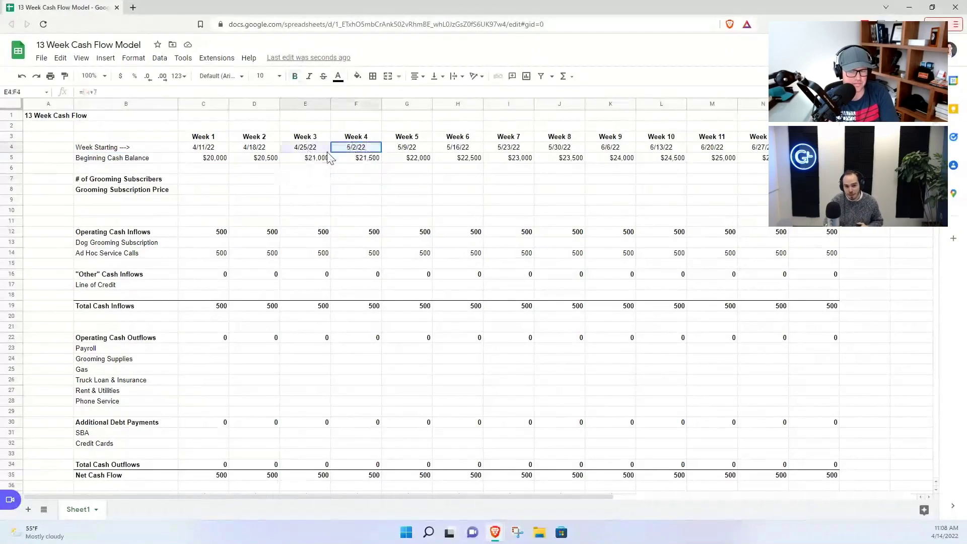
left_click(352, 151)
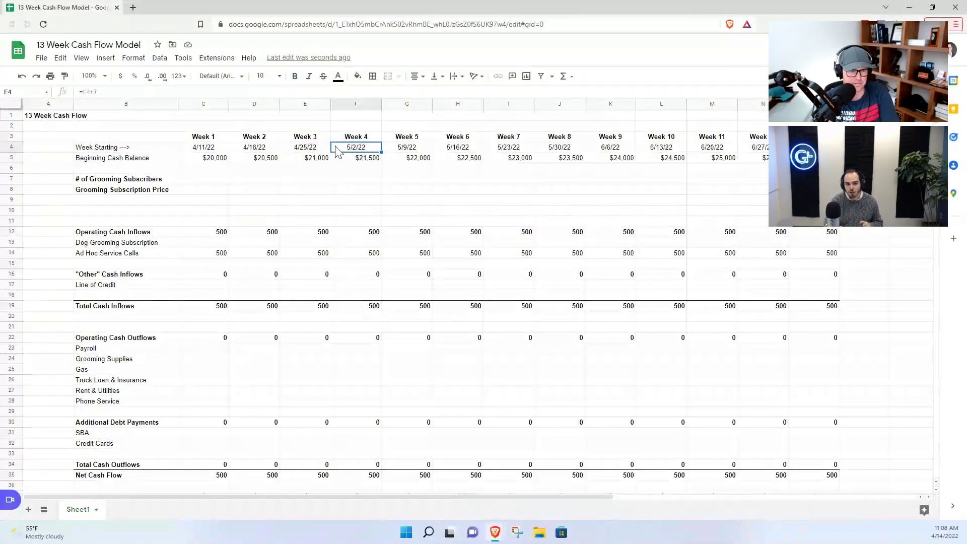
key("Left")
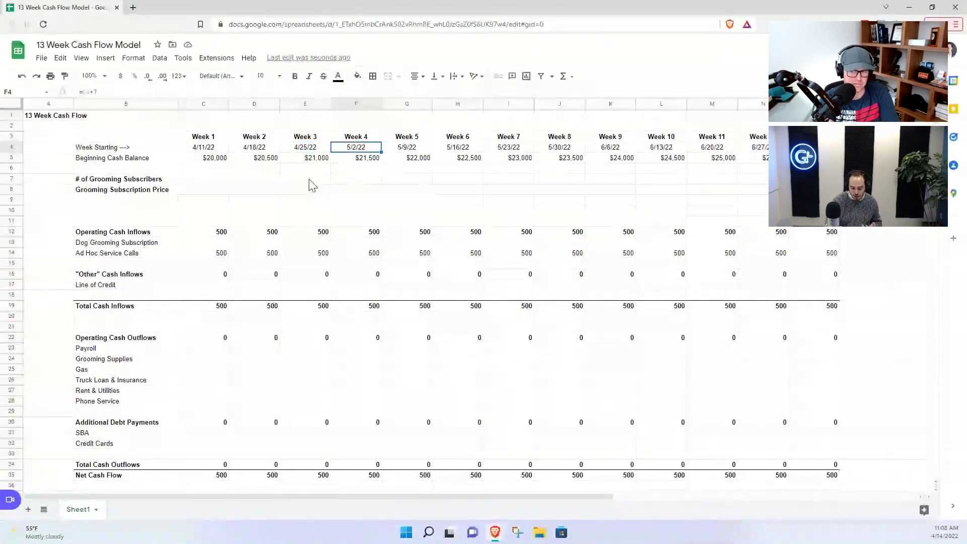
left_click(312, 180)
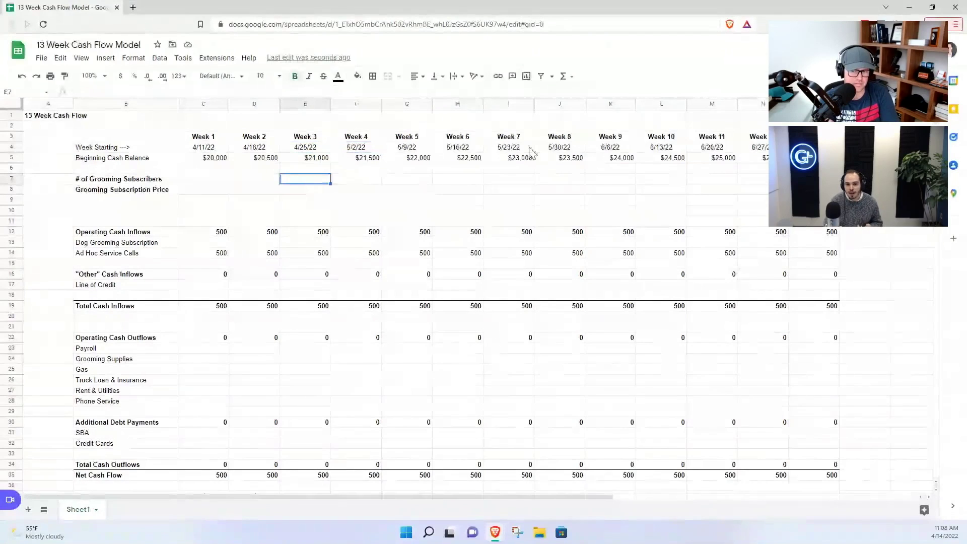
left_click(568, 148)
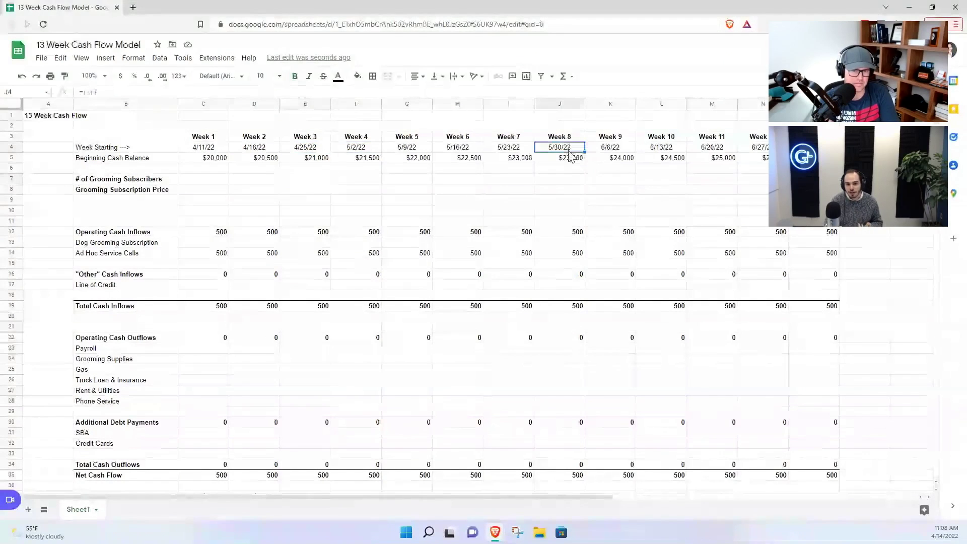
left_click(566, 190, "shift")
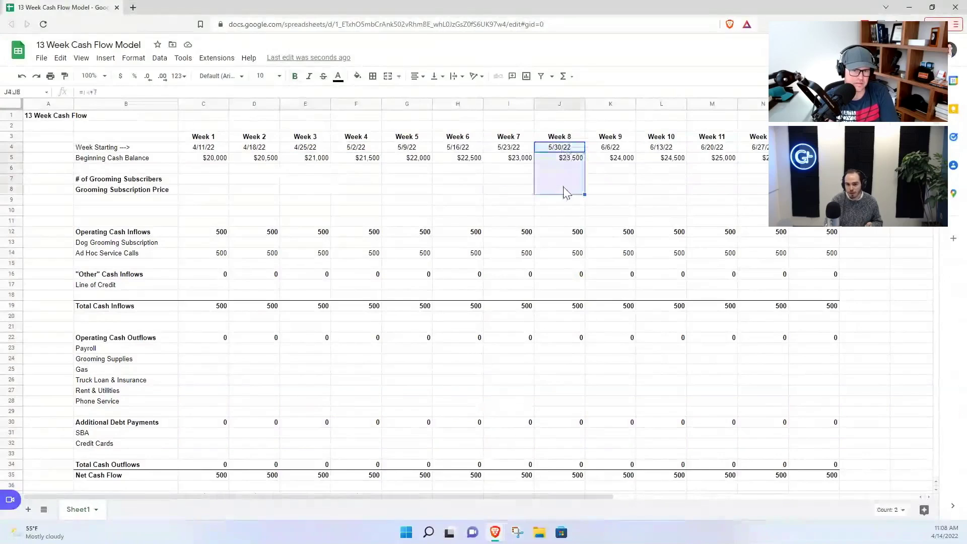
left_click(609, 140)
left_click_drag(610, 145, 610, 192)
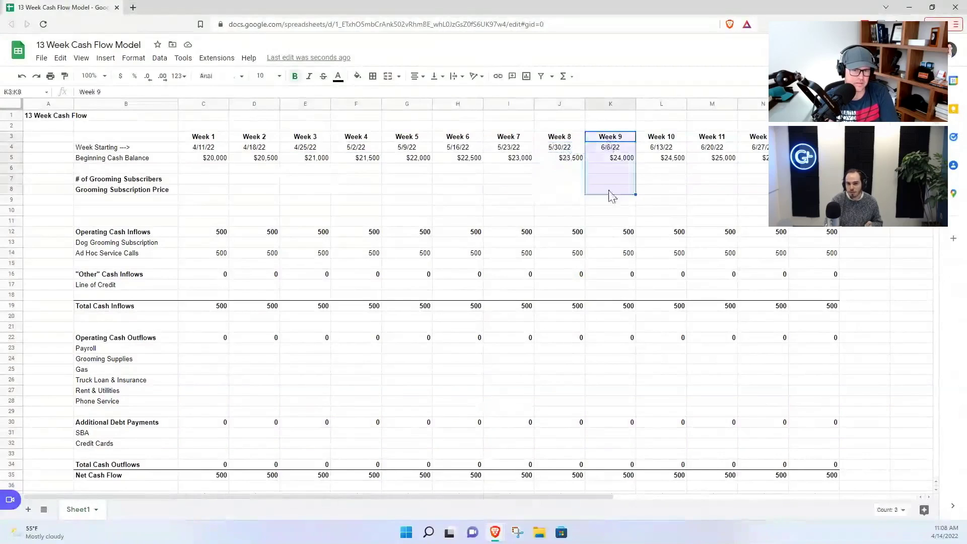
left_click(359, 179)
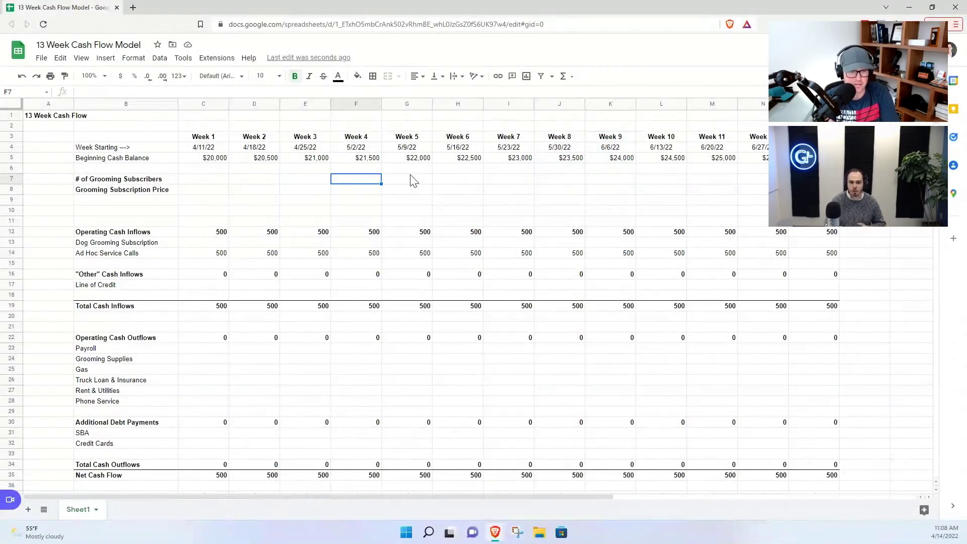
key("Left")
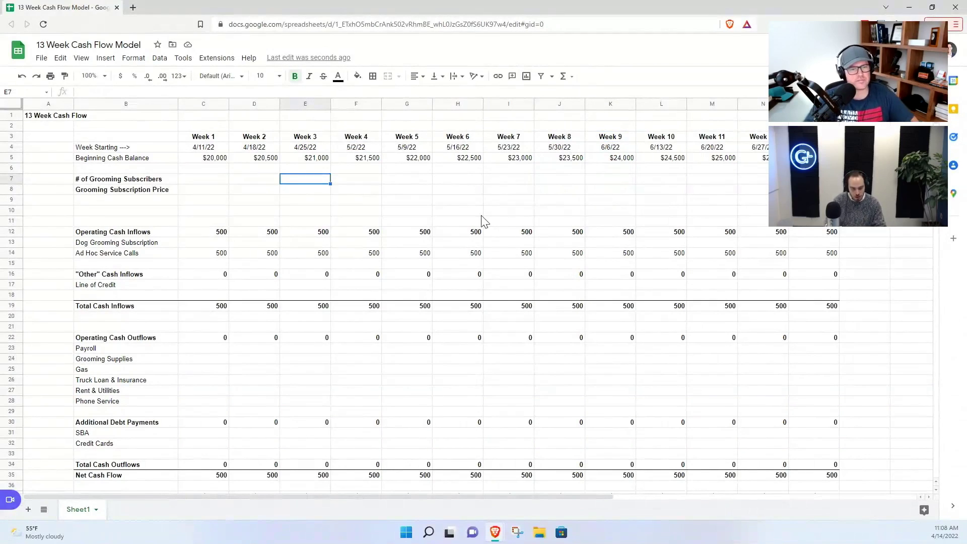
Step: Enter 200 subscribers in E7 and a $50 price in E8
type("200")
key("Return")
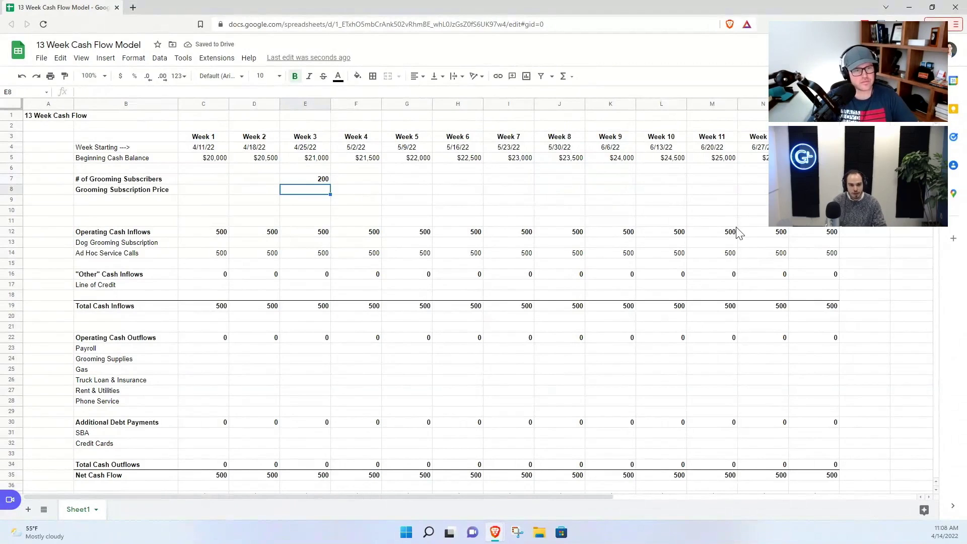
type("$50")
key("Return")
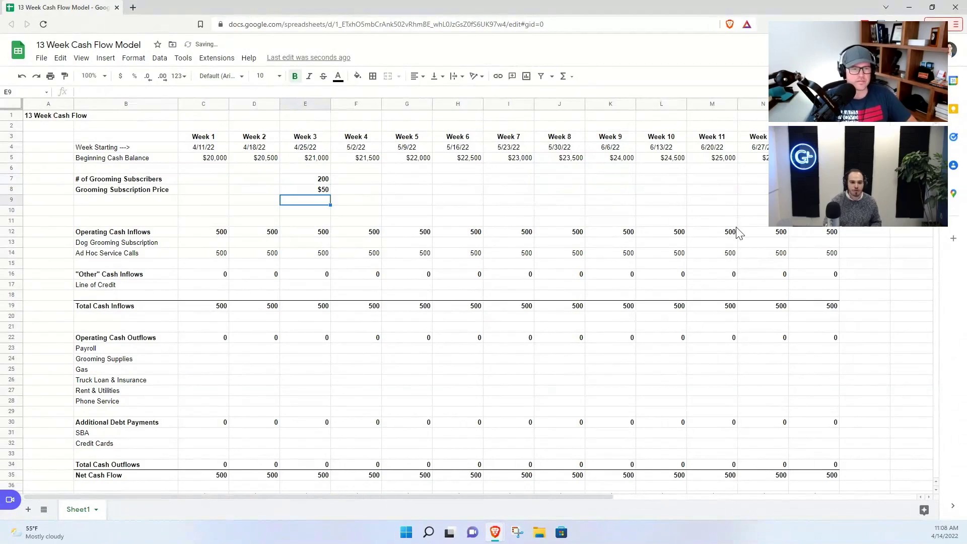
key("Up")
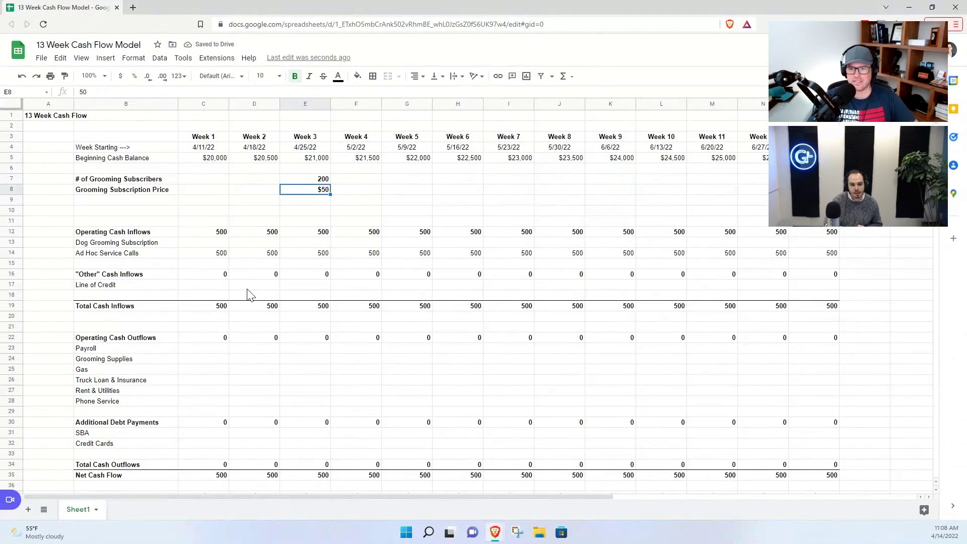
Step: Enter =C7*C8 in C13 and fill it right across C13:O13
left_click(224, 243)
type("=")
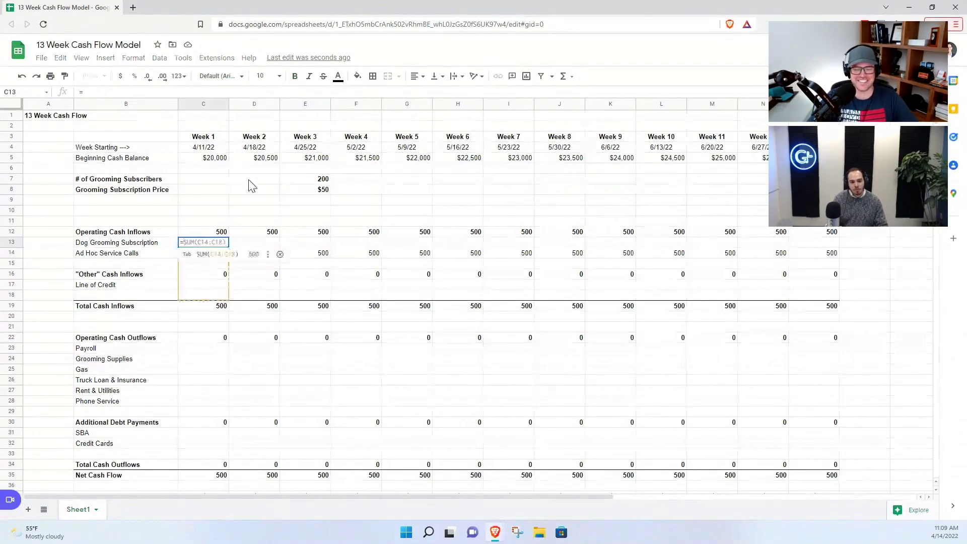
left_click(196, 179)
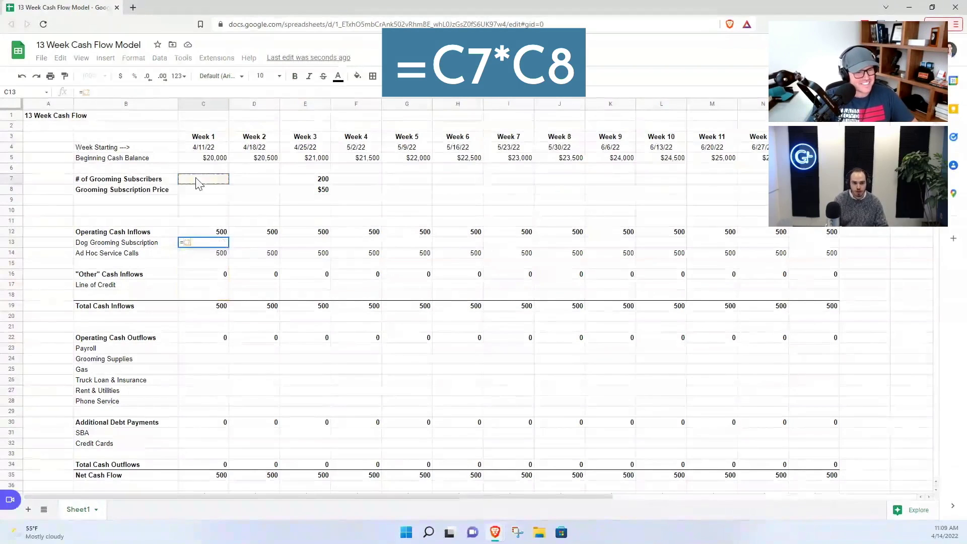
type("*")
left_click(196, 190)
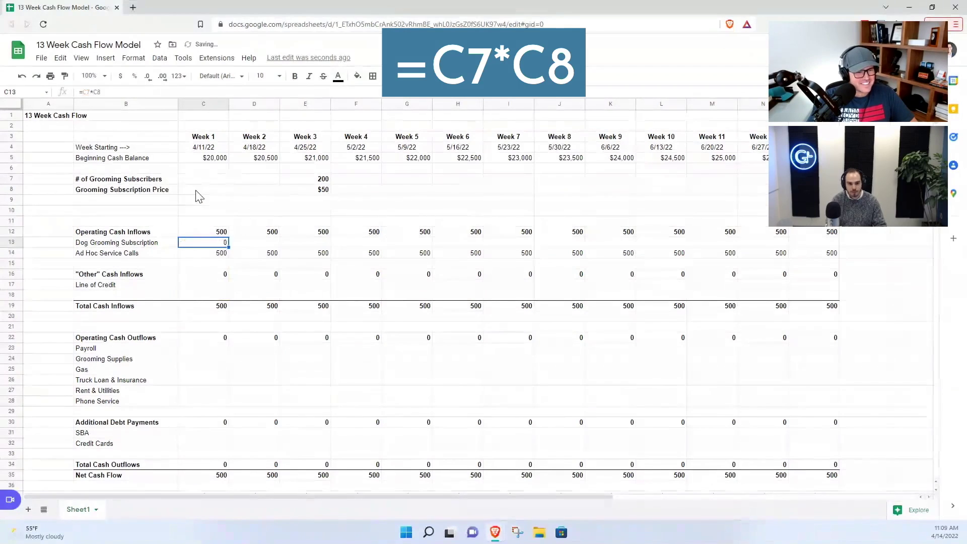
key("ctrl+Return")
key("shift+Right")
key("shift+Right")
key("shift+Right")
key("shift+Right")
key("shift+Right")
key("shift+Right")
key("shift+Right")
key("shift+Right")
key("shift+Right")
key("shift+Right")
key("shift+Right")
key("shift+Right")
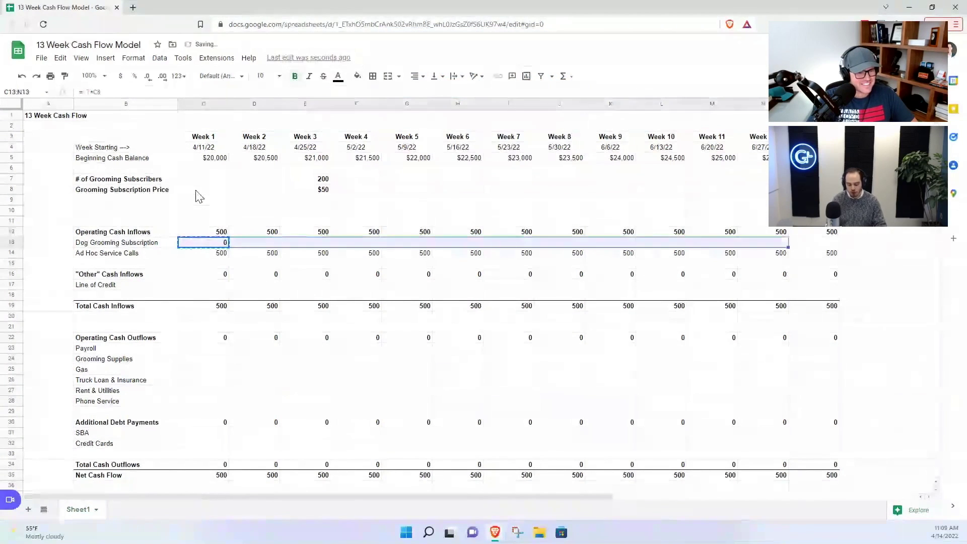
key("ctrl+r")
Step: Copy Week 3's subscriber count and $50 price (E7:E8) into Weeks 8 and 12
left_click(311, 181)
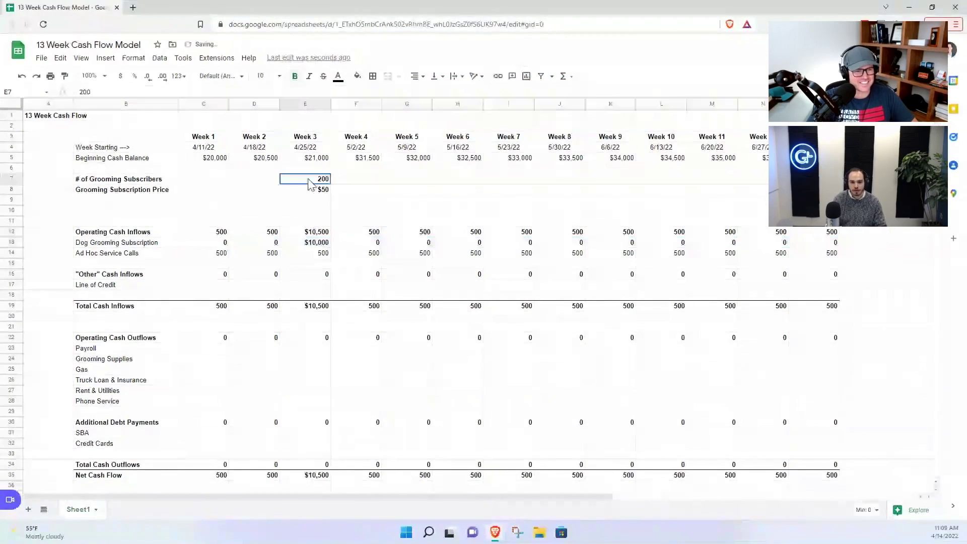
left_click_drag(311, 183, 312, 190)
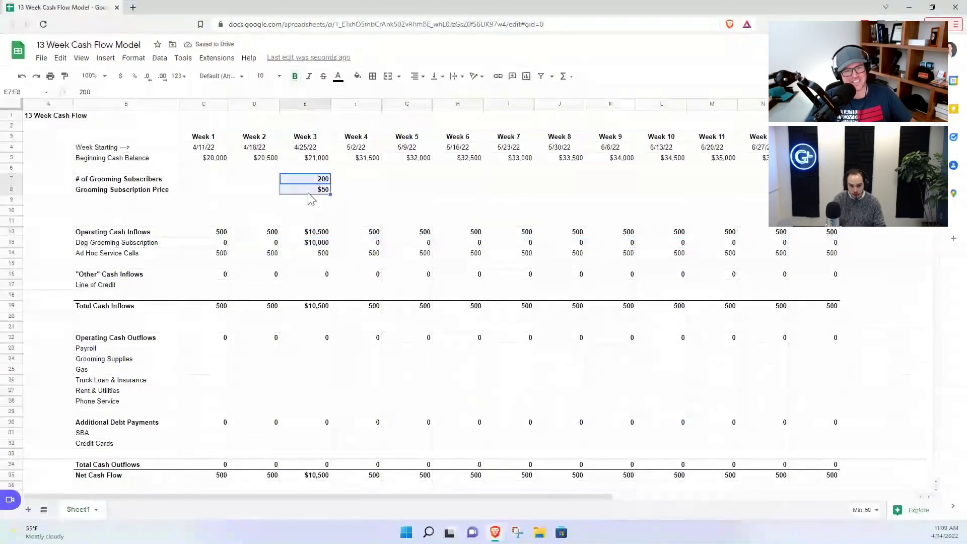
key("ctrl+c")
key("Right")
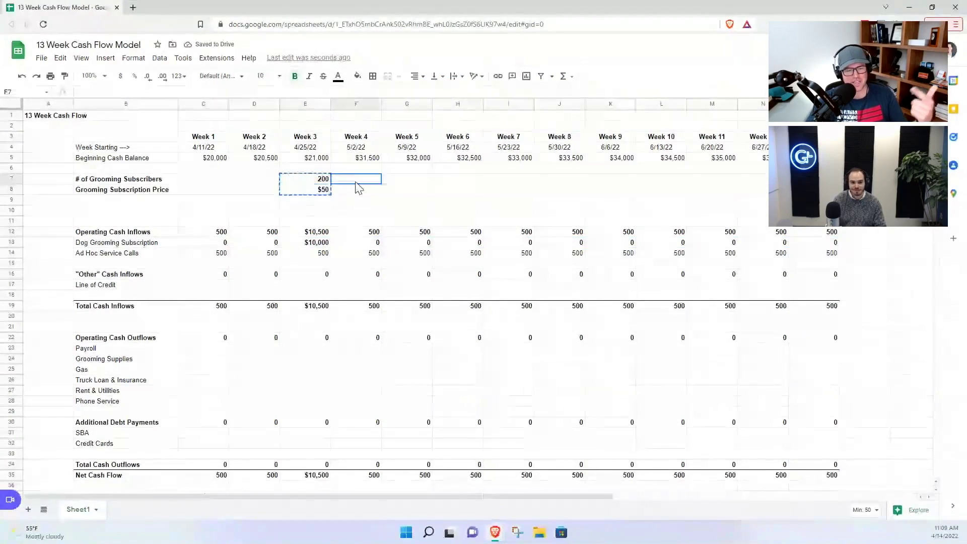
key("Right")
key("Right")
key("Right")
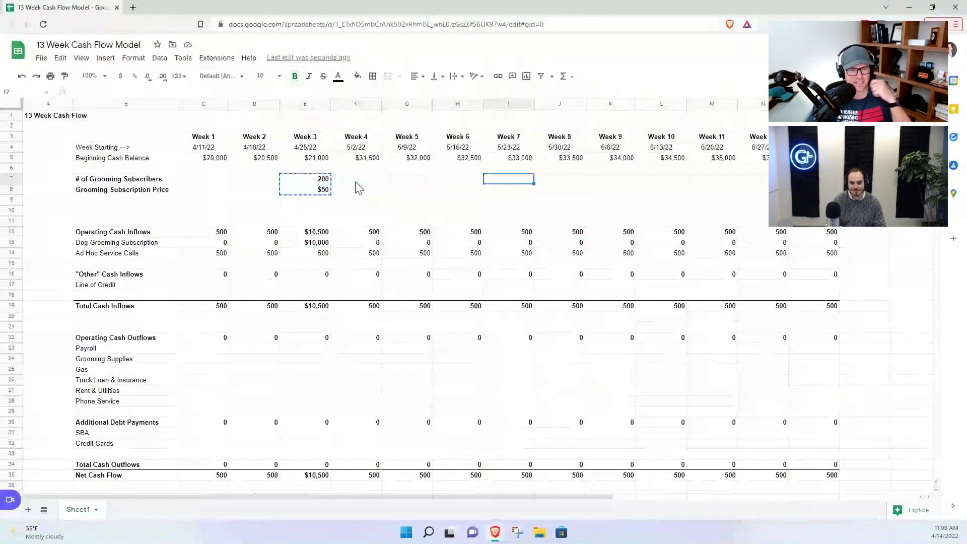
key("Right")
key("ctrl+v")
key("Right")
key("Right")
key("Right")
key("Right")
key("ctrl+v")
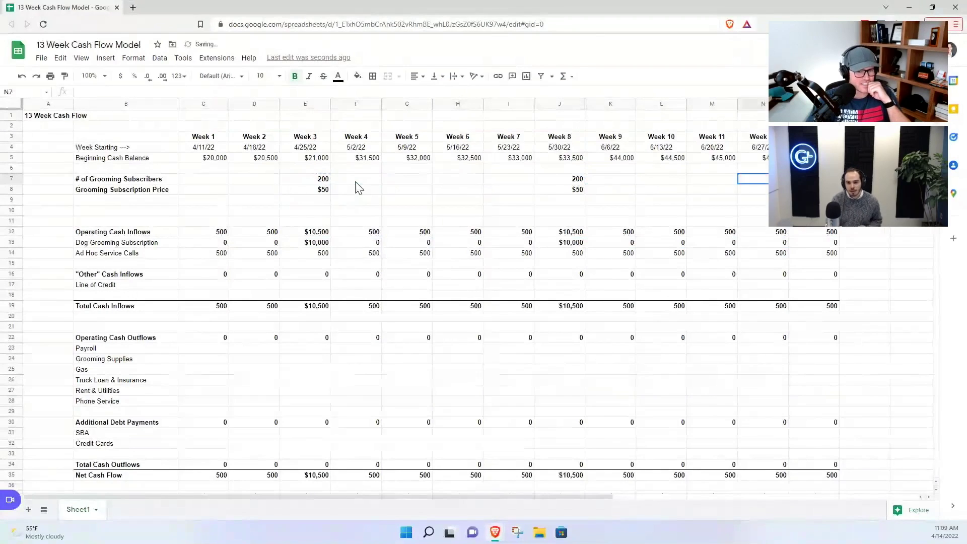
key("Left")
key("Left")
key("Left")
key("Left")
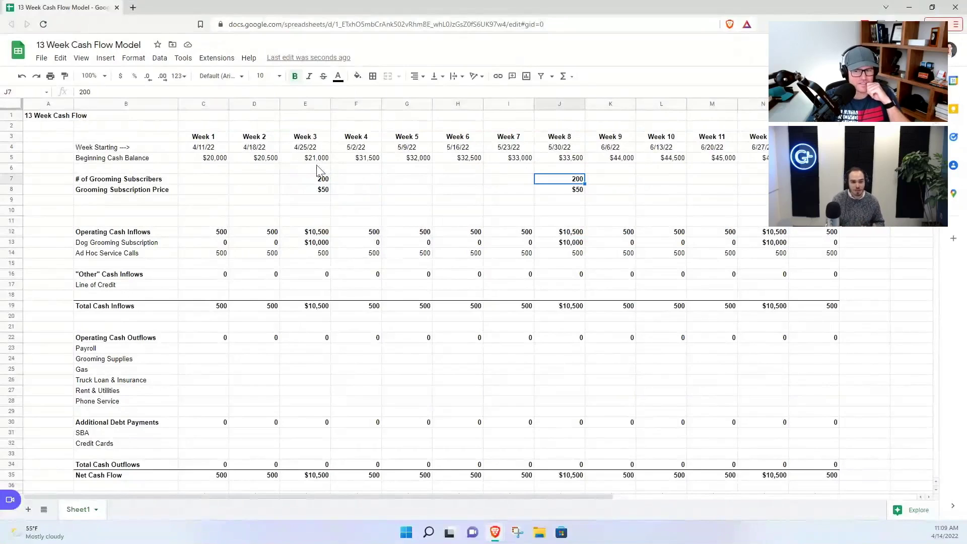
Step: Set Week 8 subscribers to =E7*1.1 and Week 12 subscribers to =J7*1.1
type("=")
key("Left")
key("Left")
key("Left")
key("Left")
key("Left")
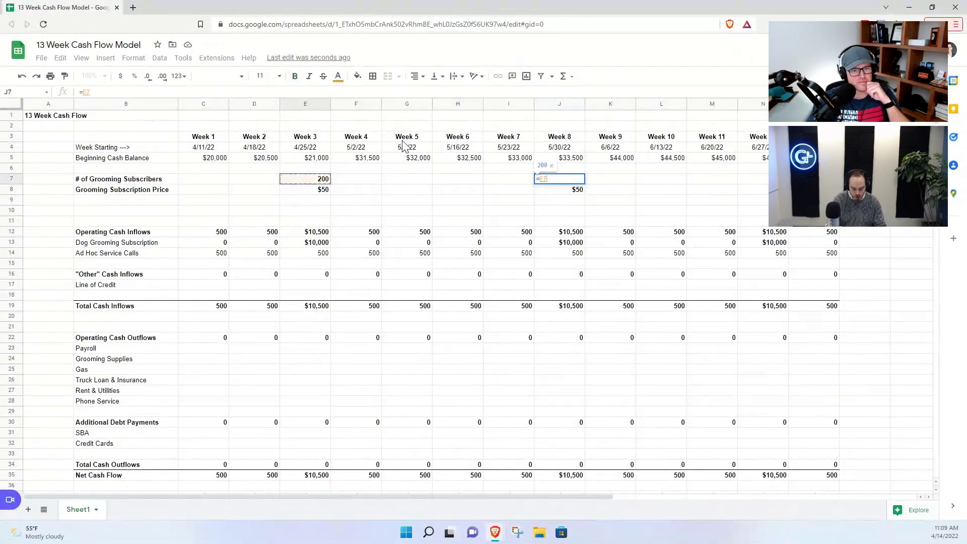
type("*1.1")
key("Return")
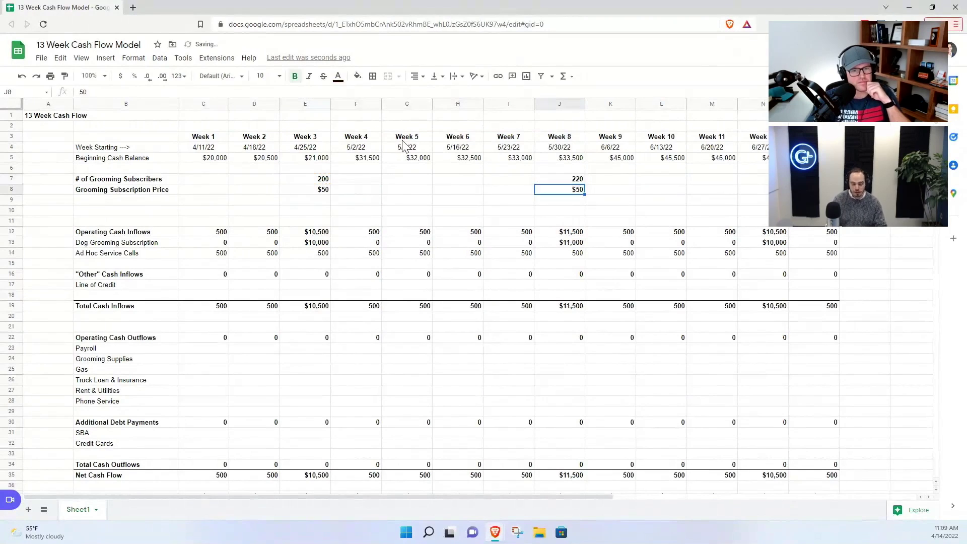
key("Up")
left_click(756, 179)
type("=")
key("Left")
key("Left")
key("Left")
key("Left")
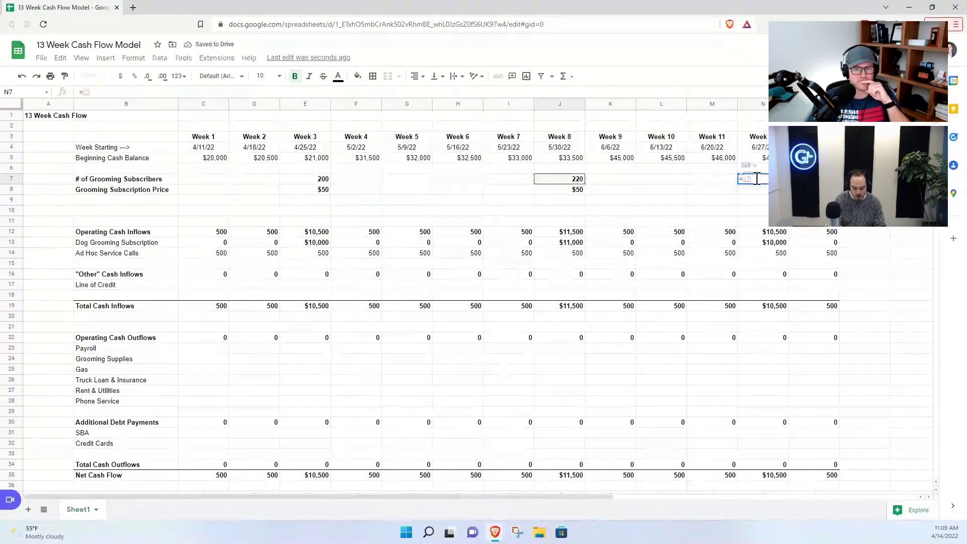
type("*1.1")
key("Return")
key("Up")
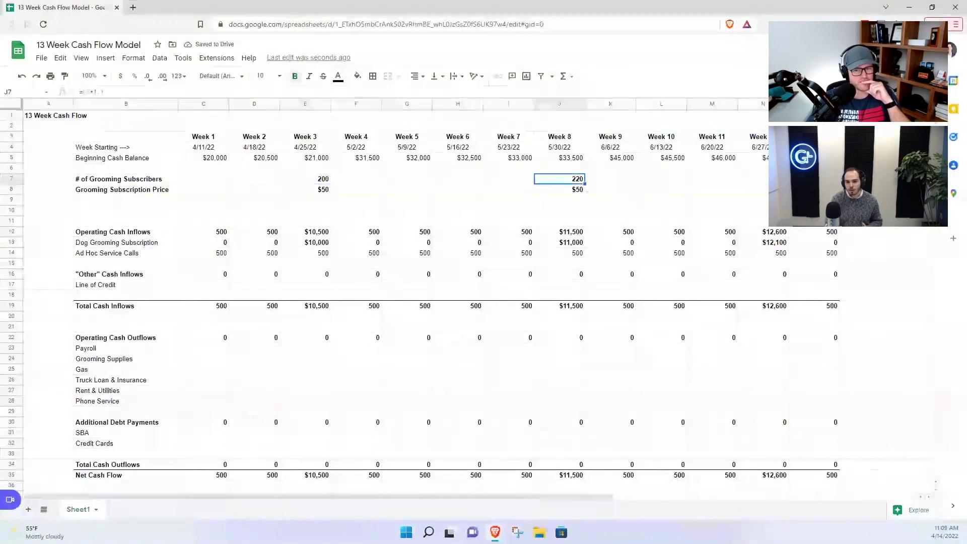
Step: Verify the row 13 subscription revenue formulas for Weeks 1, 3, 8 and 12
key("Left")
key("Left")
key("Left")
key("Left")
key("Down")
key("Down")
key("Down")
key("Down")
key("Down")
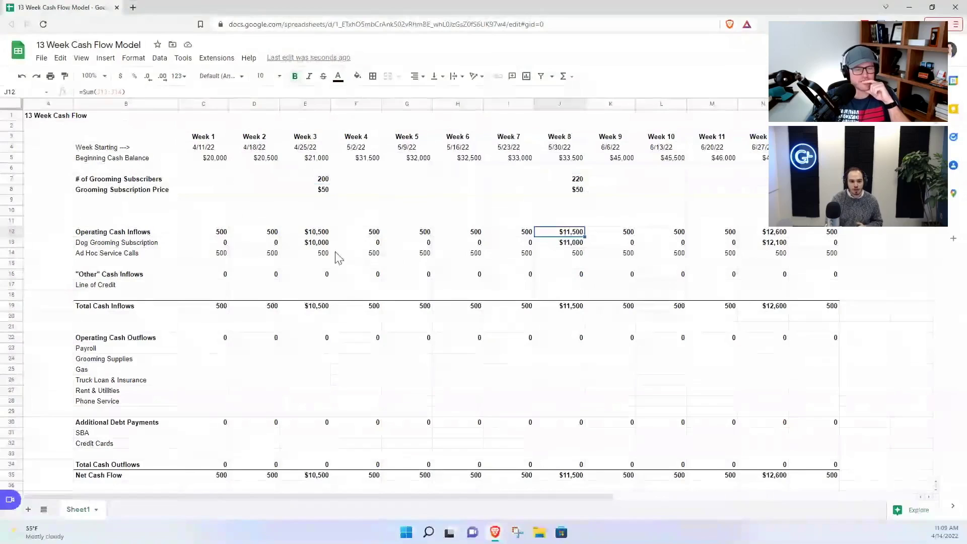
left_click(294, 244)
left_click(219, 245)
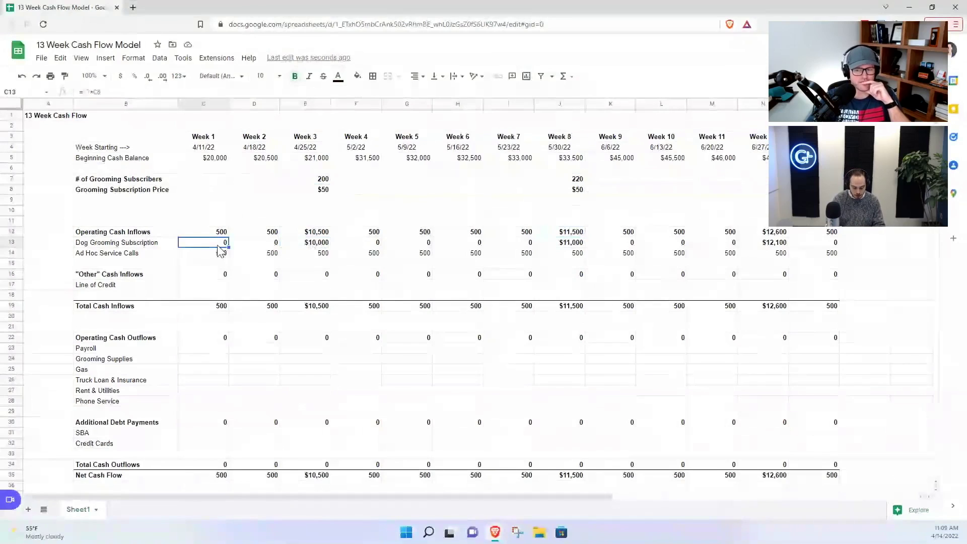
key("ctrl+shift+Right")
left_click(307, 247)
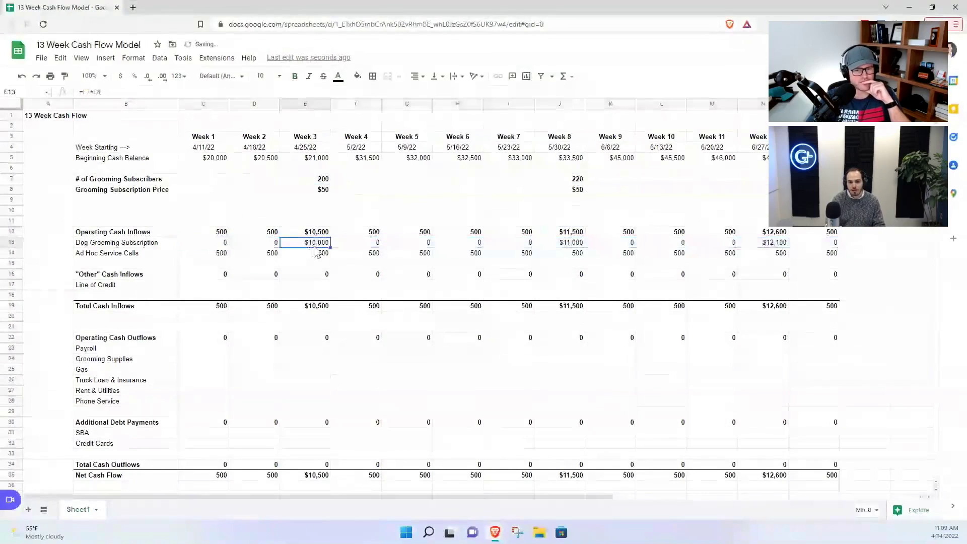
left_click(570, 247)
left_click(781, 247)
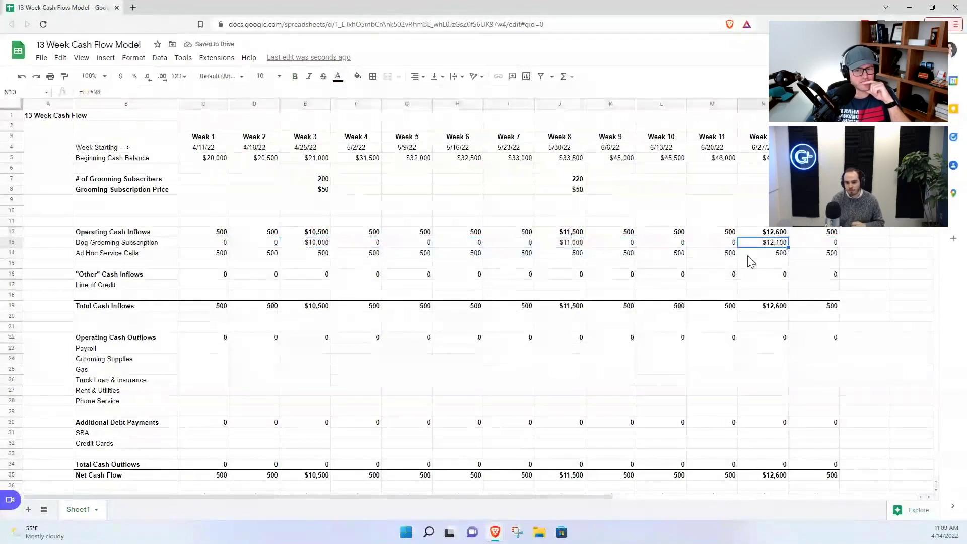
left_click(208, 288)
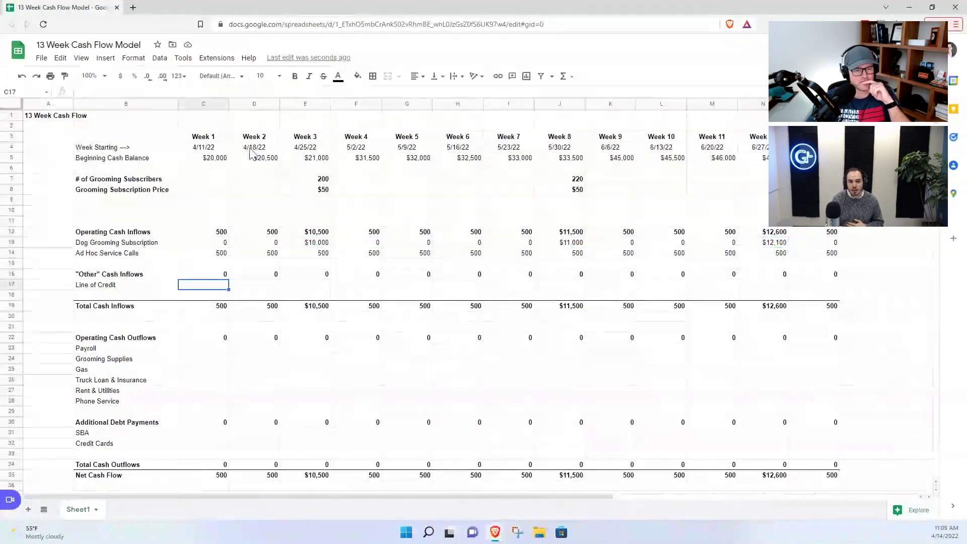
left_click_drag(214, 158, 811, 157)
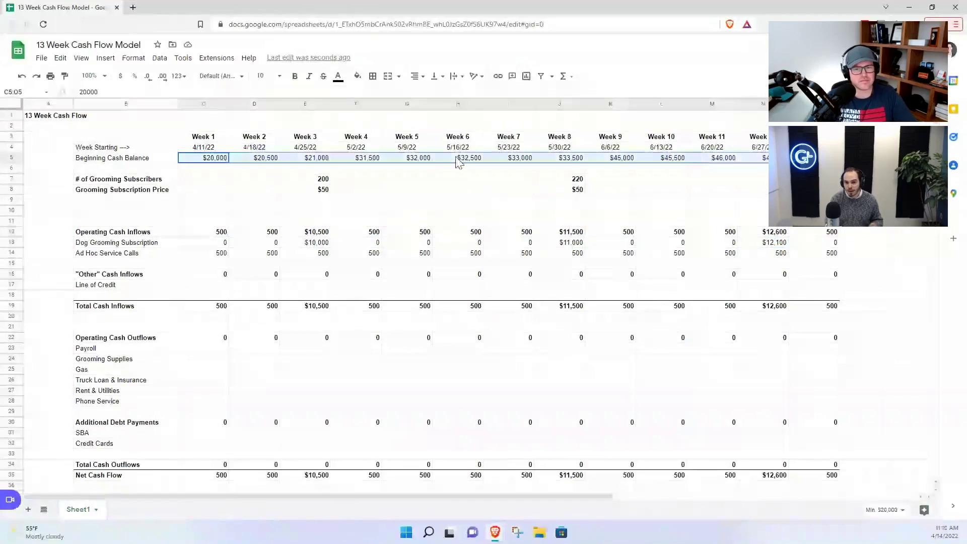
scroll(381, 287, "down", 1)
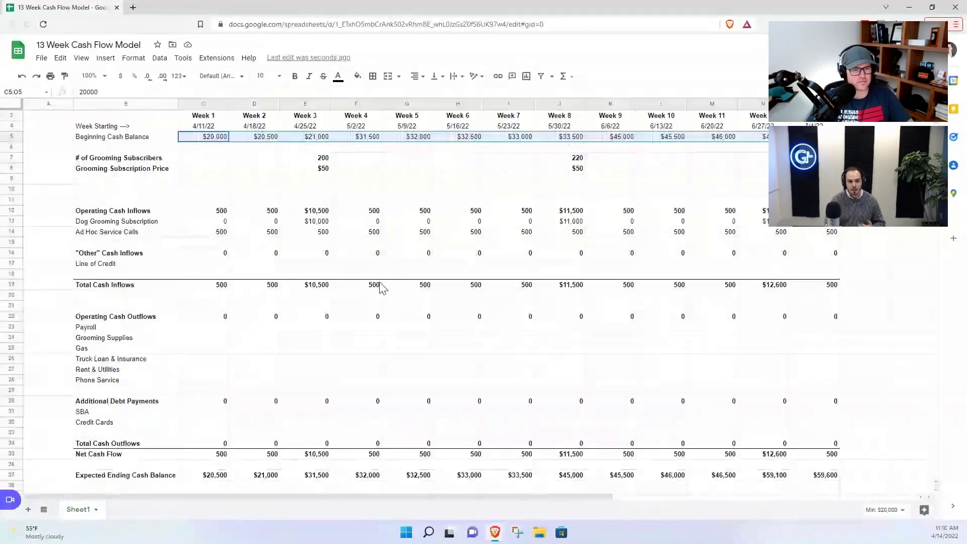
left_click(204, 264)
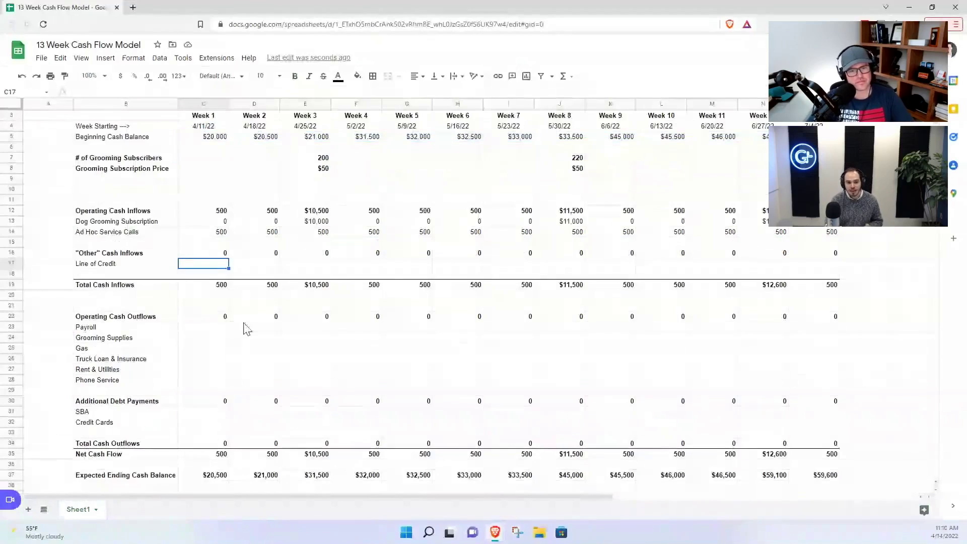
left_click(207, 328)
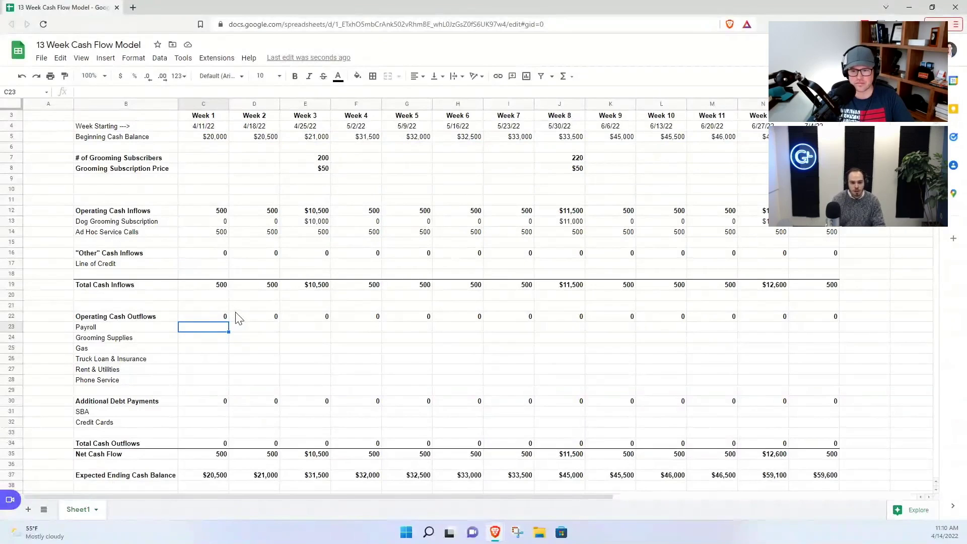
Step: Enter 2500 as Week 1 payroll and paste it across all 13 weeks
type("2500")
key("Return")
key("Up")
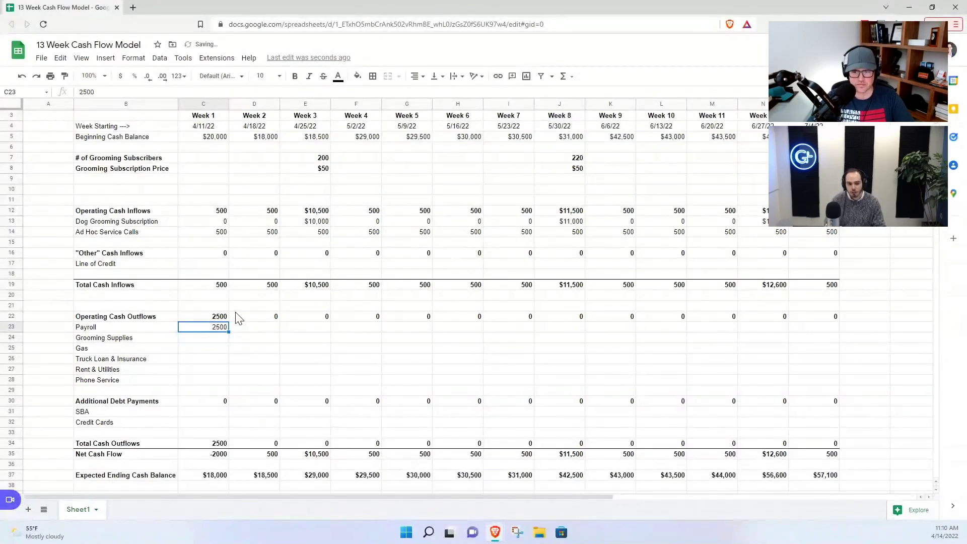
key("ctrl+c")
key("shift+Right")
key("shift+Right")
key("shift+Right")
key("shift+Right")
key("shift+Right")
key("shift+Right")
key("shift+Right")
key("shift+Right")
key("shift+Right")
key("shift+Right")
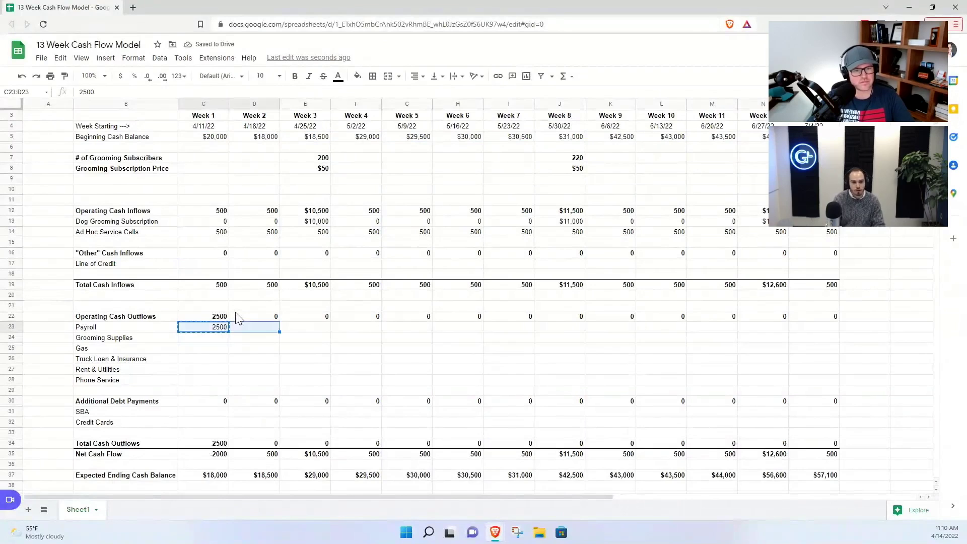
key("shift+Right")
key("shift+Right")
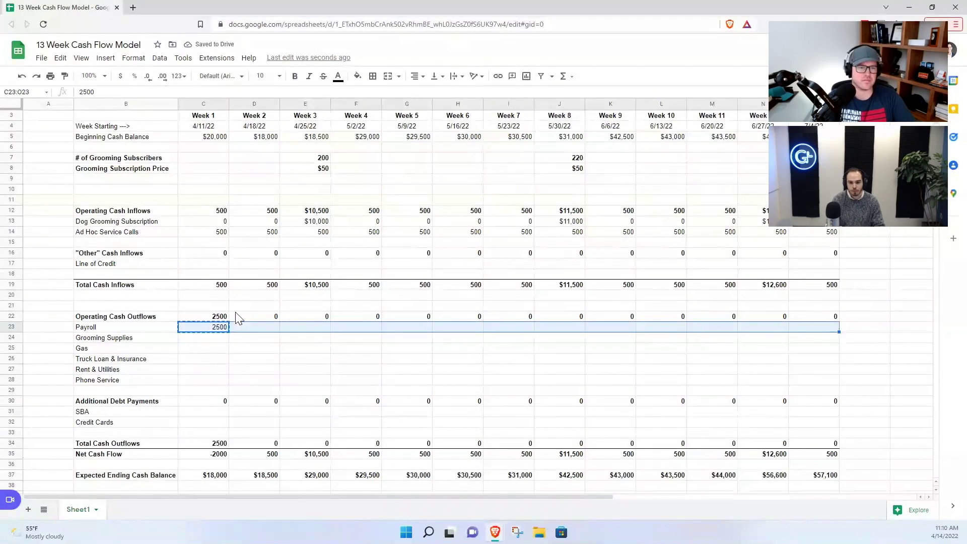
key("ctrl+v")
key("Right")
key("Right")
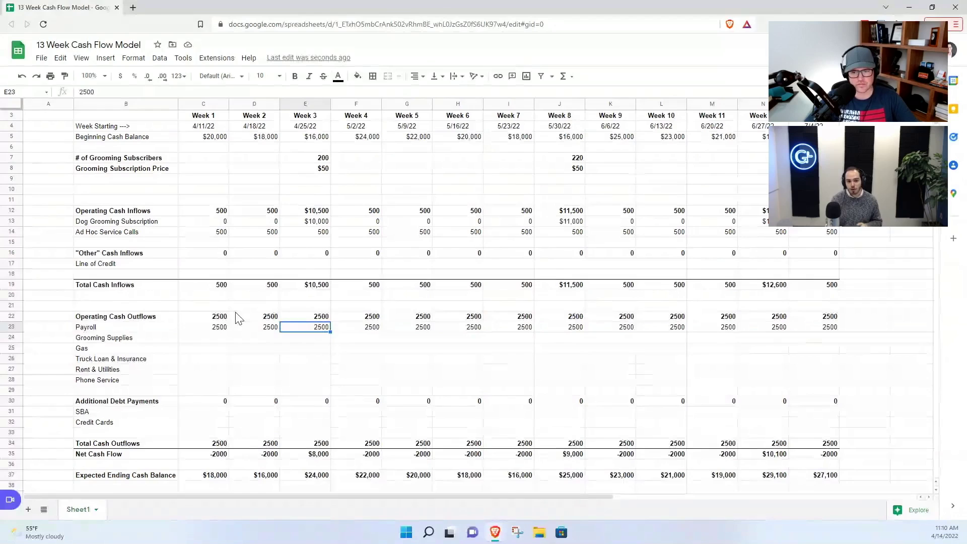
Step: Review the 2500 payroll values in Weeks 1 through 3
key("Left")
key("Left")
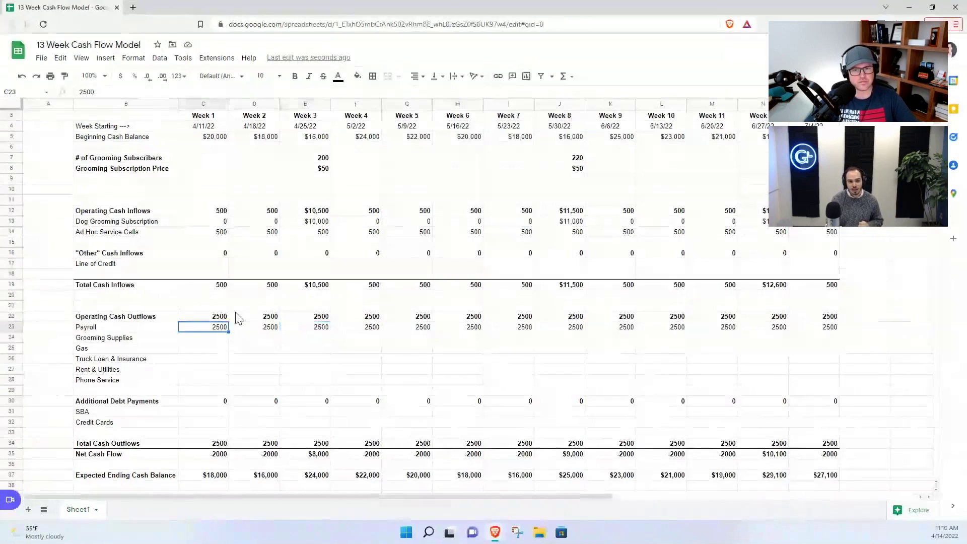
key("Right")
key("Right")
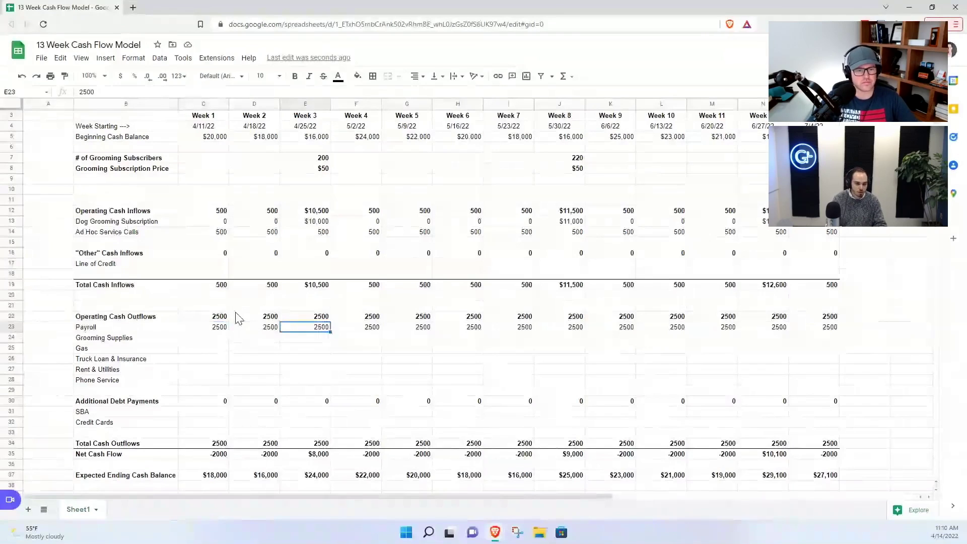
key("Right")
key("Left")
key("Left")
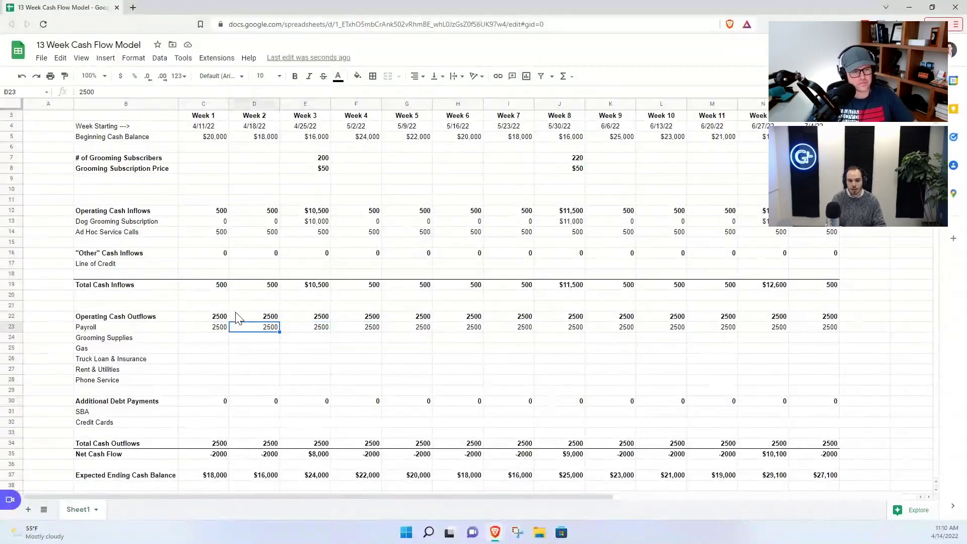
key("Down")
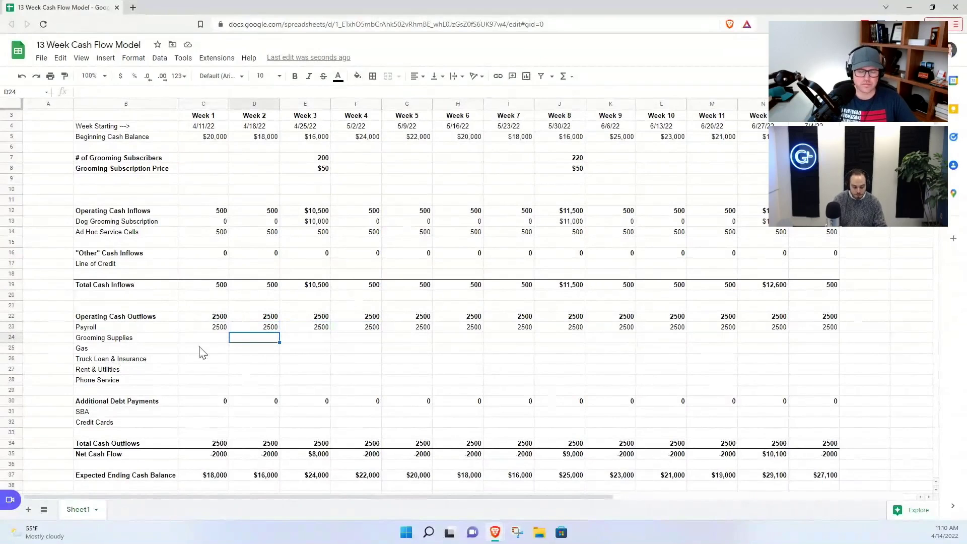
key("Left")
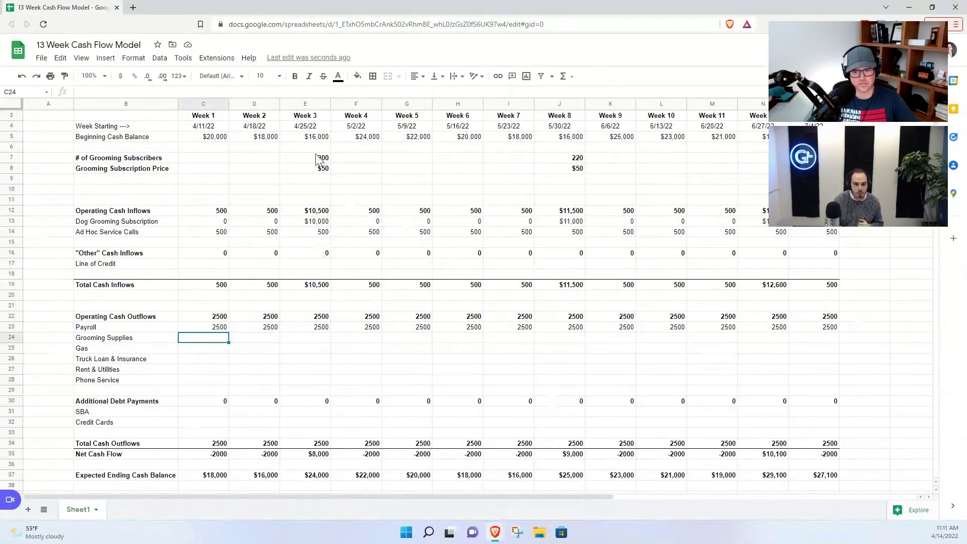
left_click(203, 232)
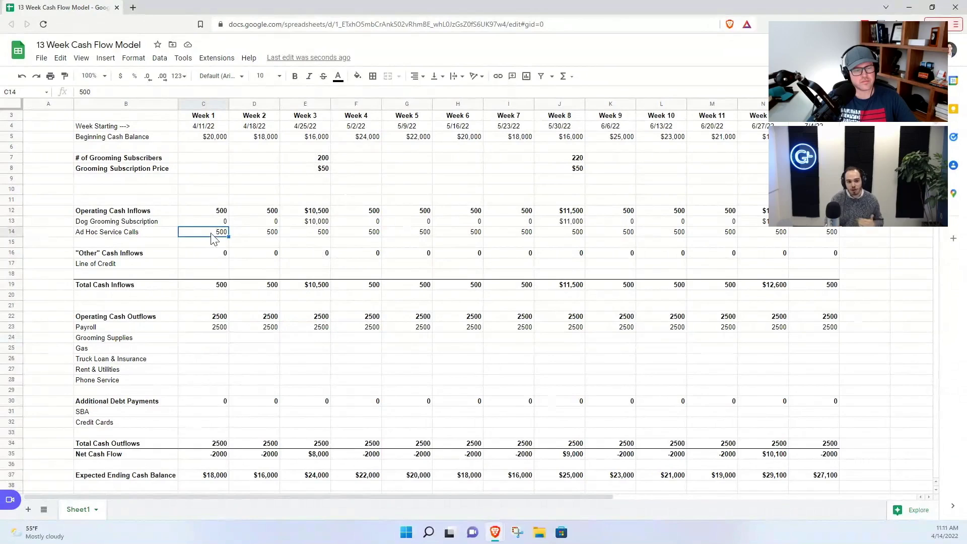
left_click_drag(316, 159, 313, 171)
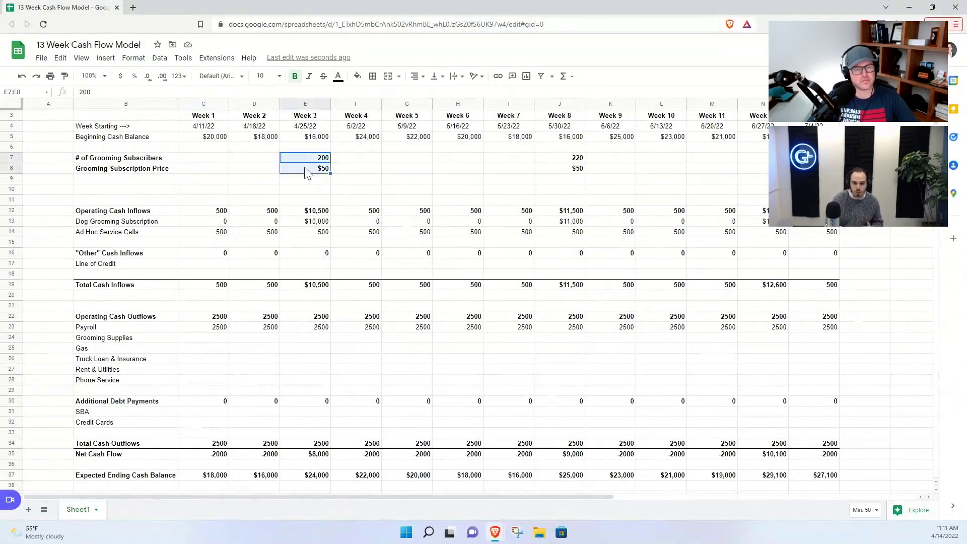
left_click(320, 160)
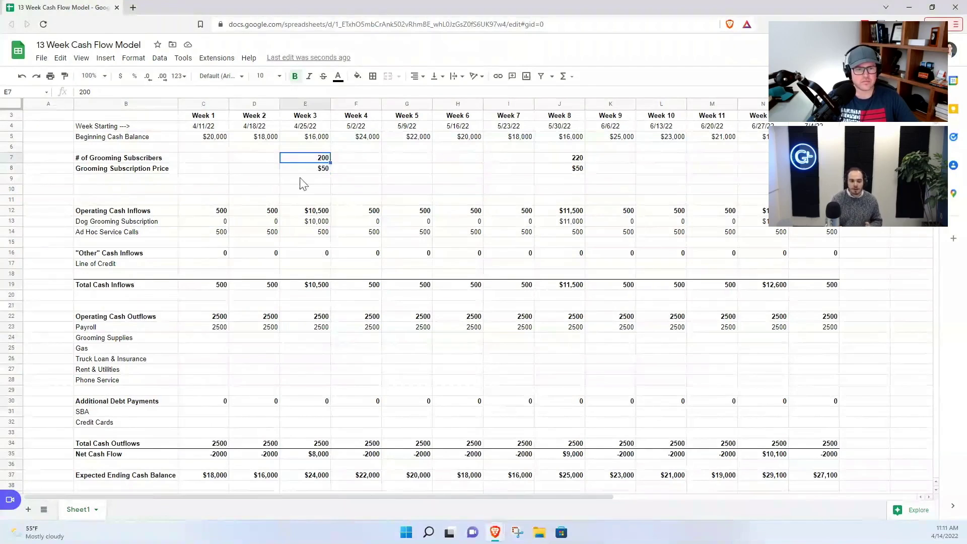
left_click(201, 233)
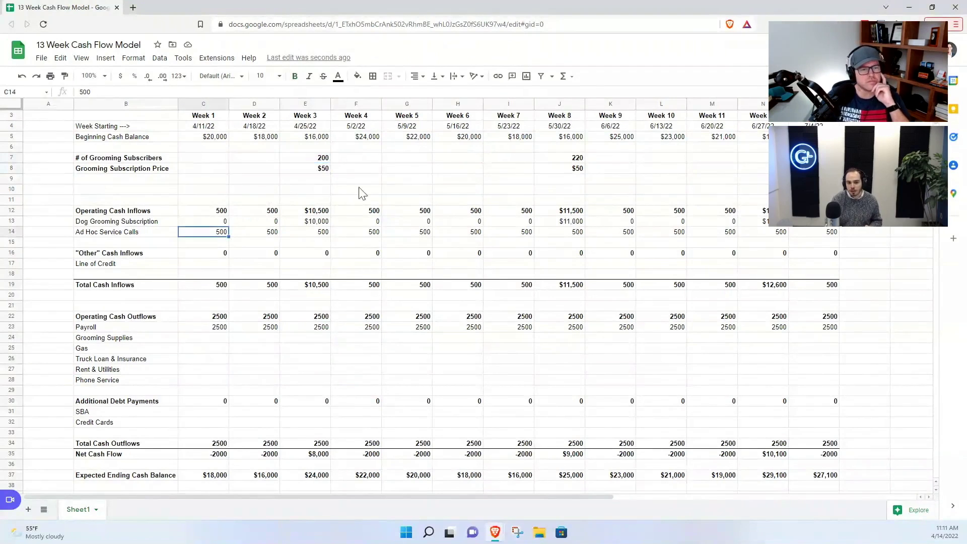
left_click(321, 172)
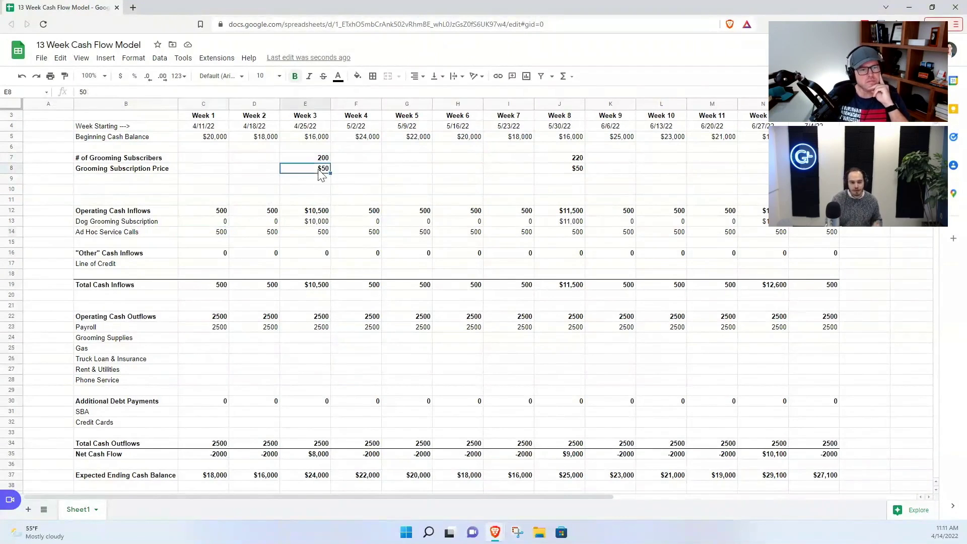
left_click(222, 236)
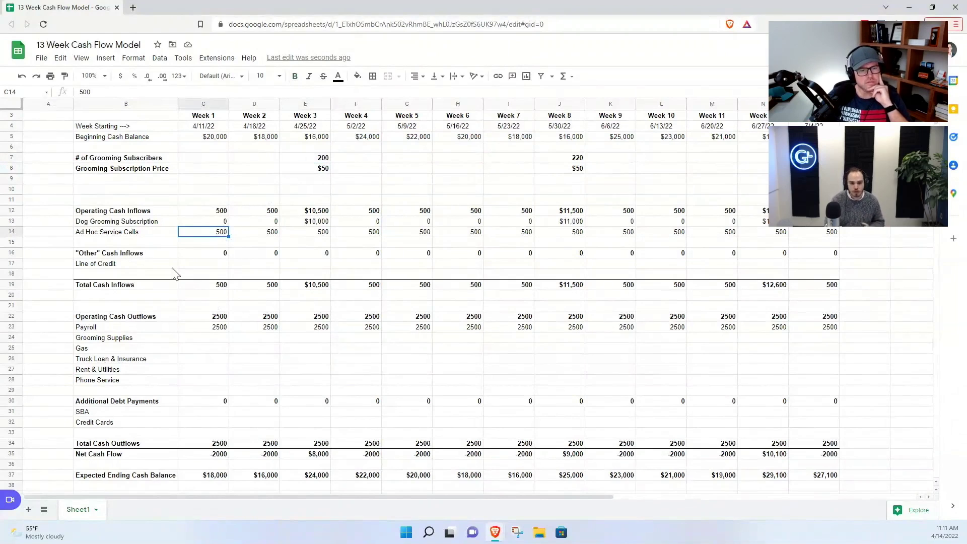
left_click(205, 340)
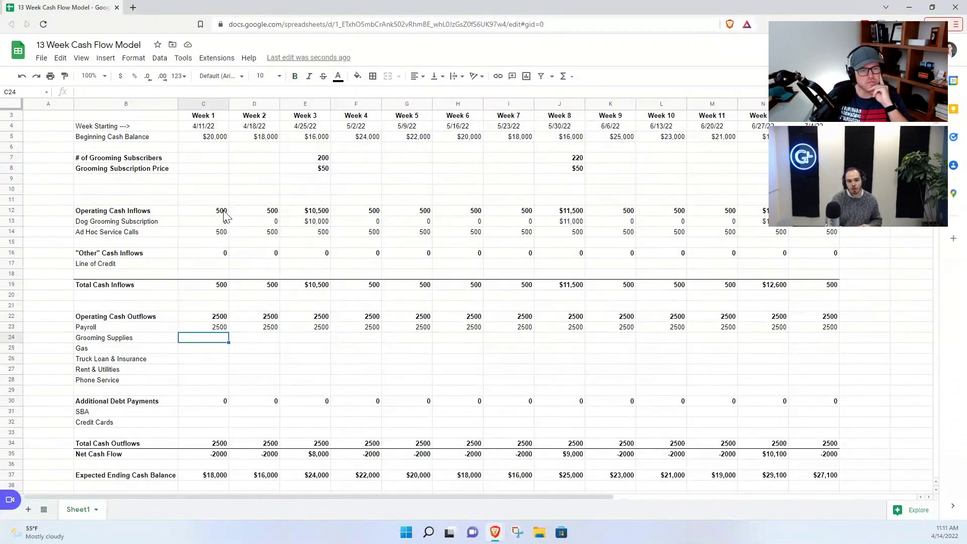
left_click(321, 157)
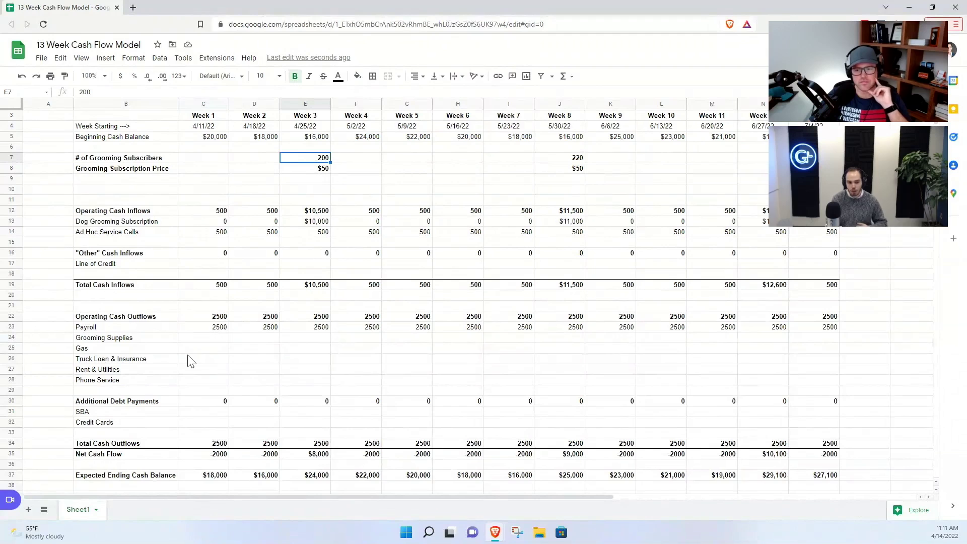
left_click(212, 340)
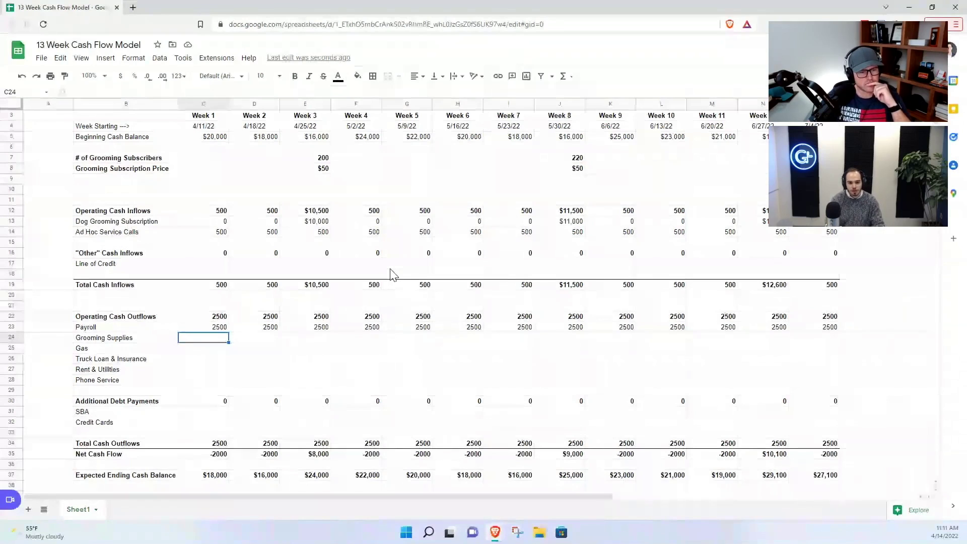
Step: Enter =60*10 as Week 1 Grooming Supplies, fill 600 across every week, and check Week 8
type("=60*10")
key("ctrl+Return")
key("shift+Right")
key("shift+Right")
key("shift+Right")
key("shift+Right")
key("shift+Right")
key("shift+Right")
key("shift+Right")
key("shift+Right")
key("shift+Right")
key("shift+Right")
key("shift+Right")
key("shift+Right")
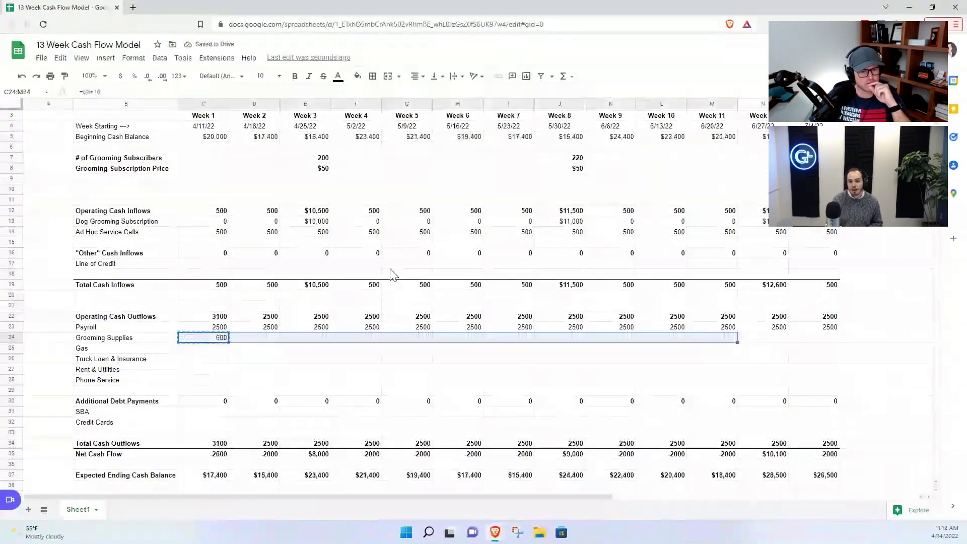
key("ctrl+r")
key("Right")
key("Right")
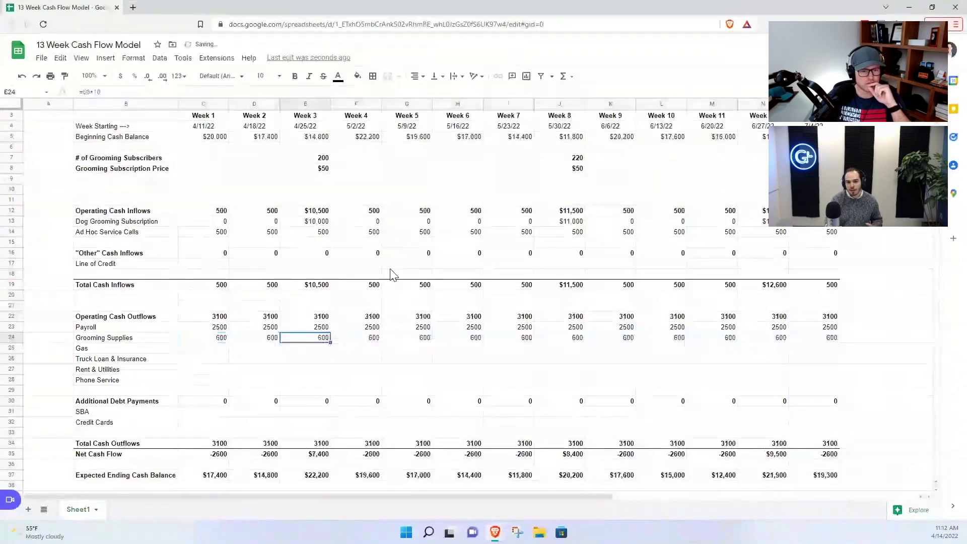
key("Right")
key("Right")
key("Right")
key("Right")
key("Right")
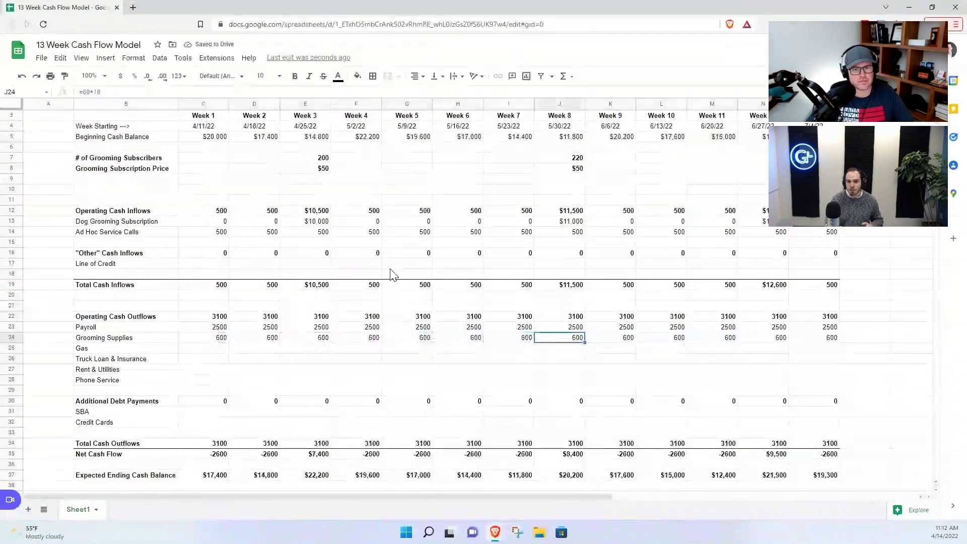
left_click(558, 103)
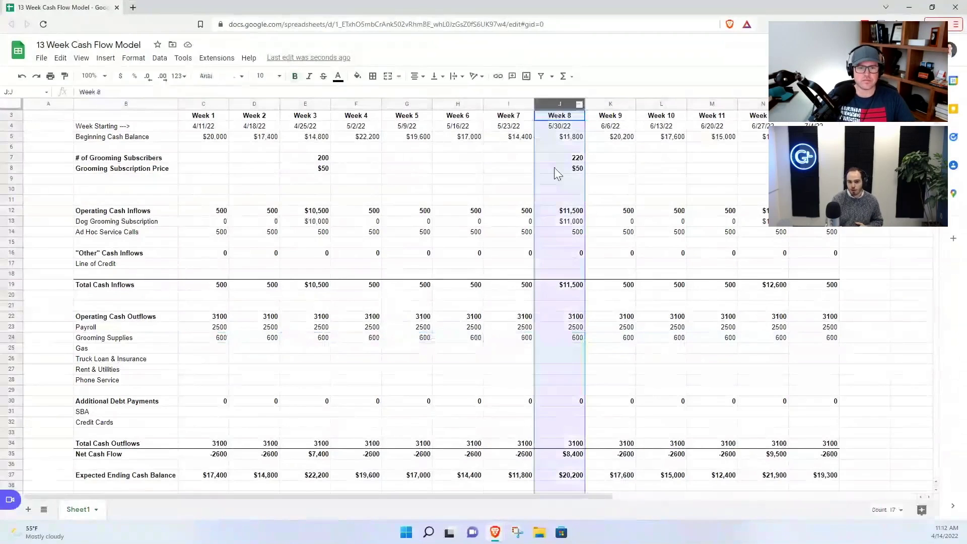
key("Escape")
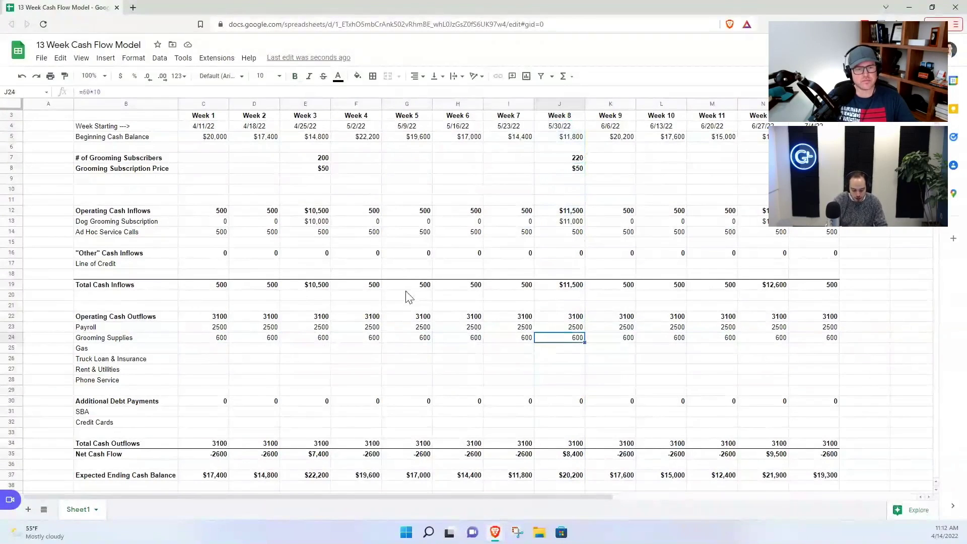
Step: Enter =((220/4)+(J14/50))*10 in Week 8 Grooming Supplies and fill it across later weeks
type("=(")
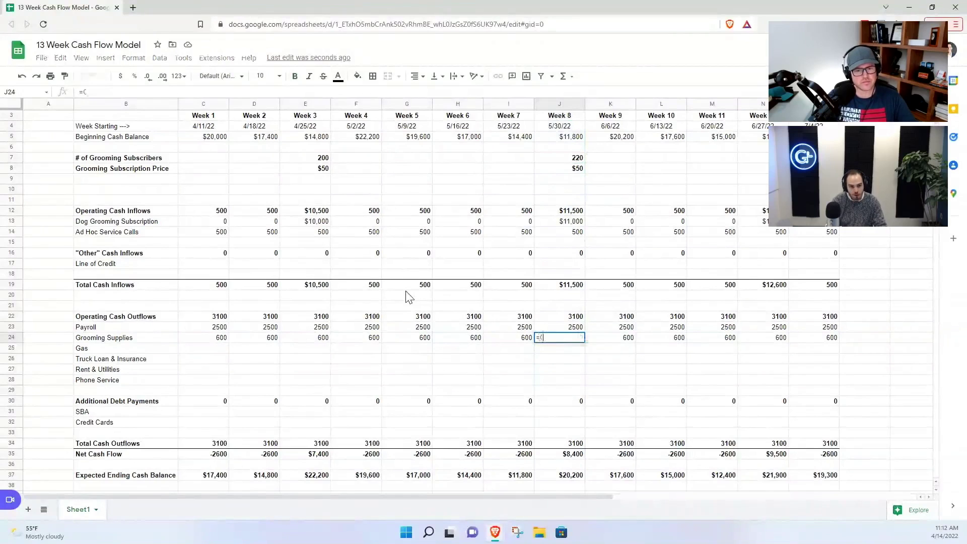
type("220/4")
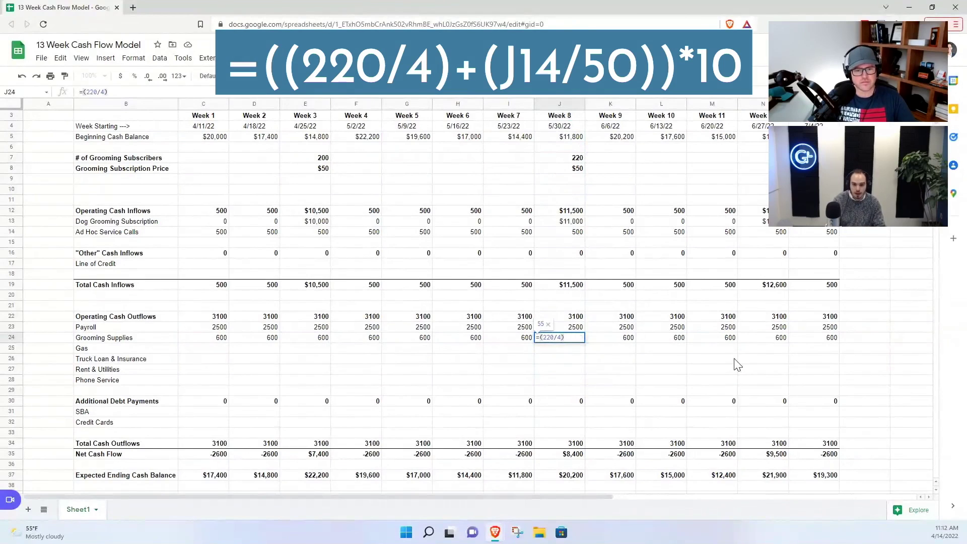
type("+(")
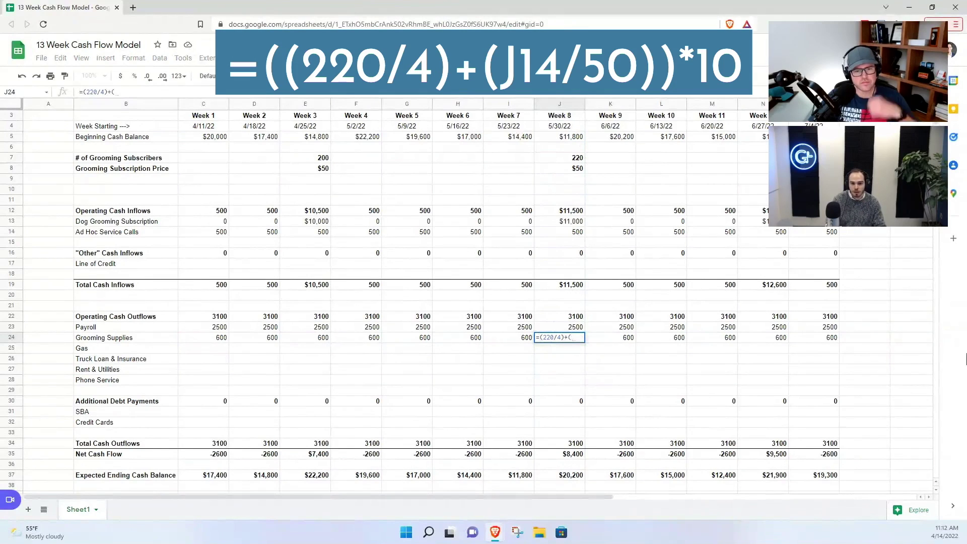
left_click(570, 233)
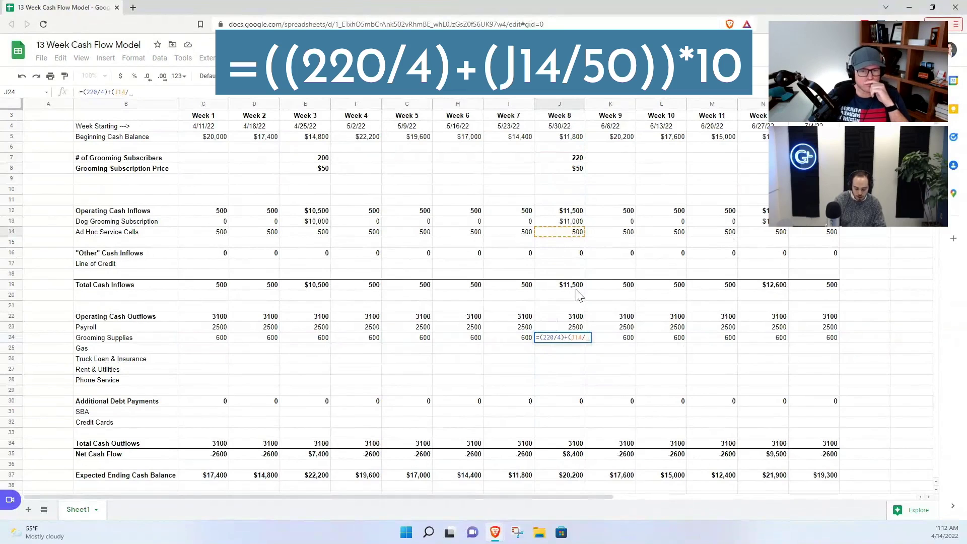
type("/50")
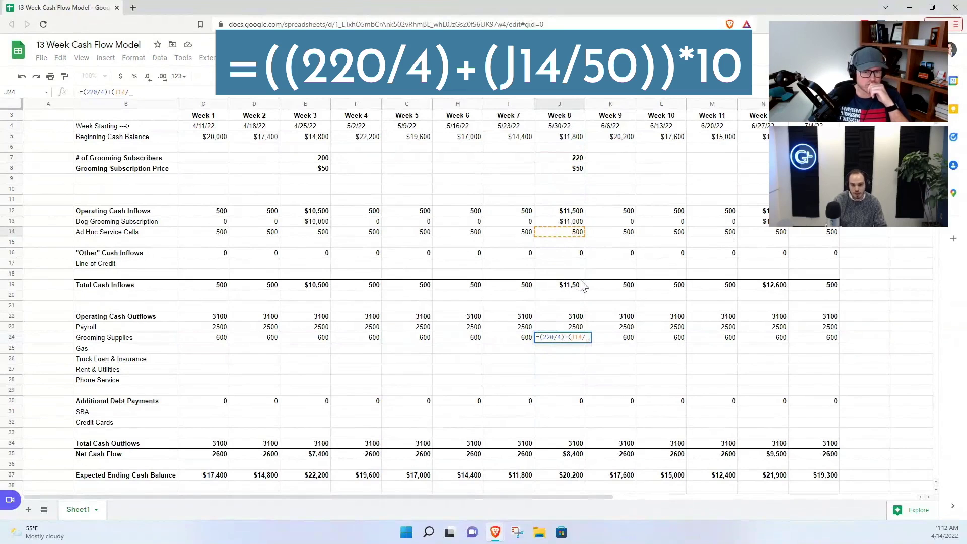
type(")")
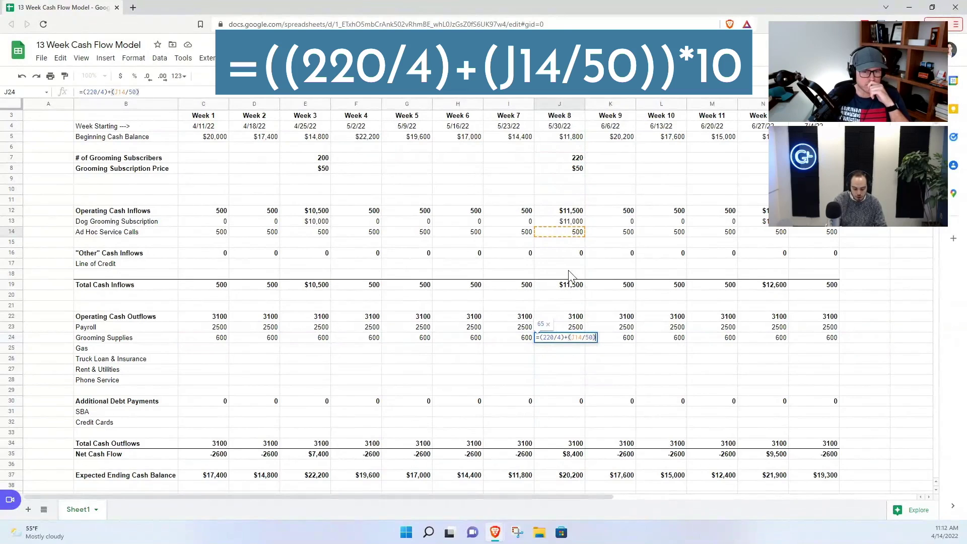
type("*10")
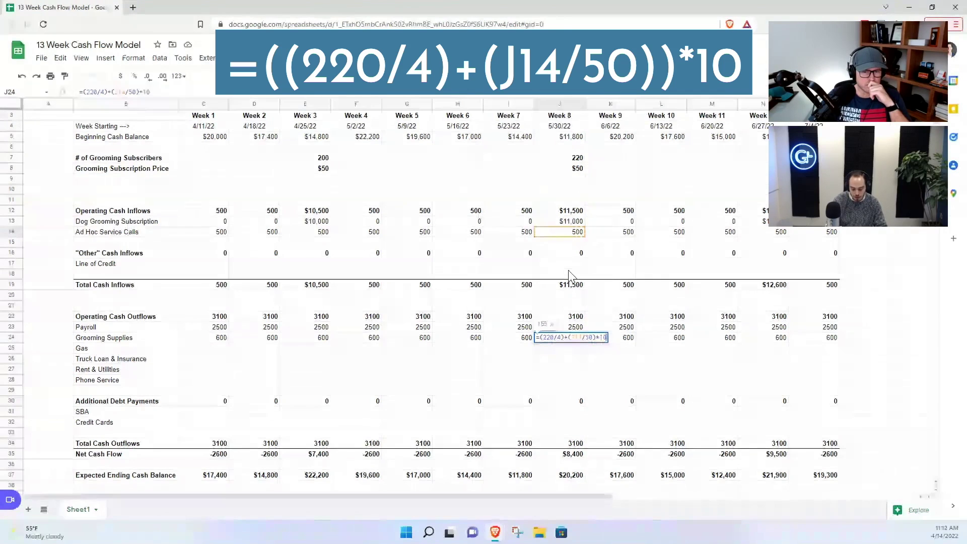
type(")")
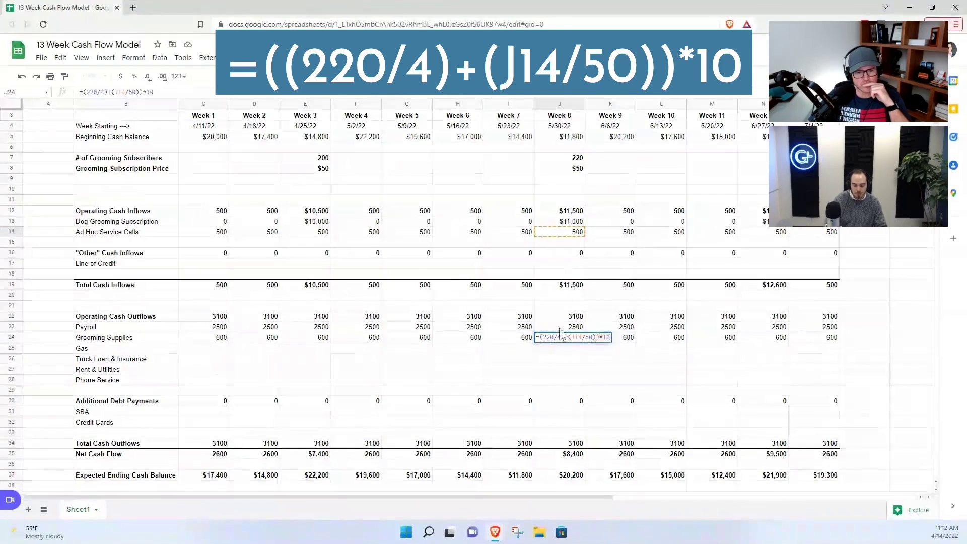
left_click(540, 337)
type("(")
key("Tab")
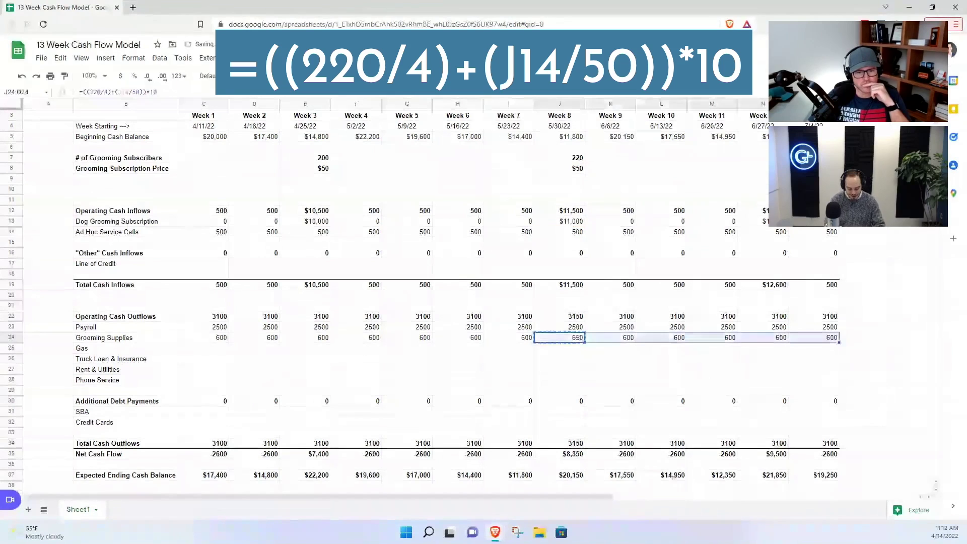
key("ctrl+Return")
Step: Change the Week 12 Grooming Supplies formula's subscriber count from 220 to 242
left_click(763, 338)
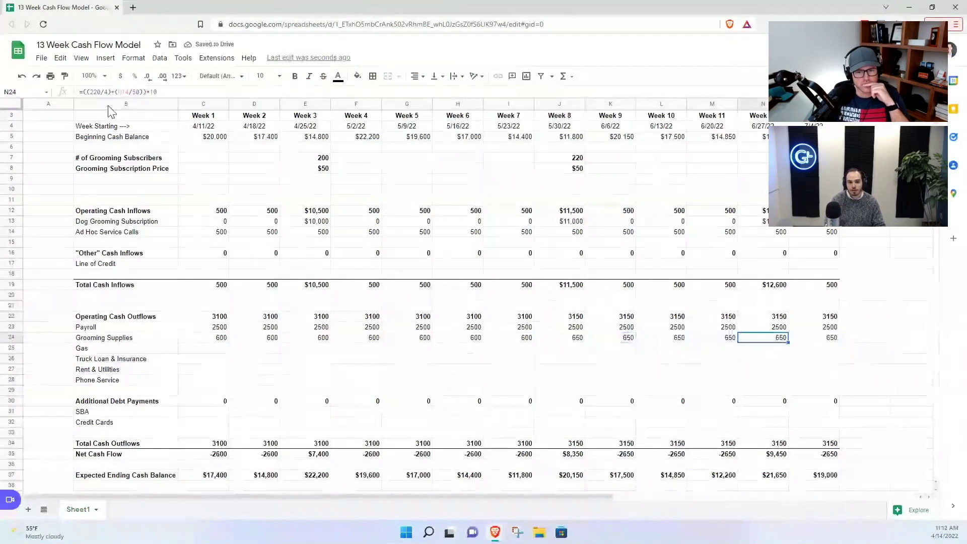
left_click(92, 91)
key("BackSpace")
key("BackSpace")
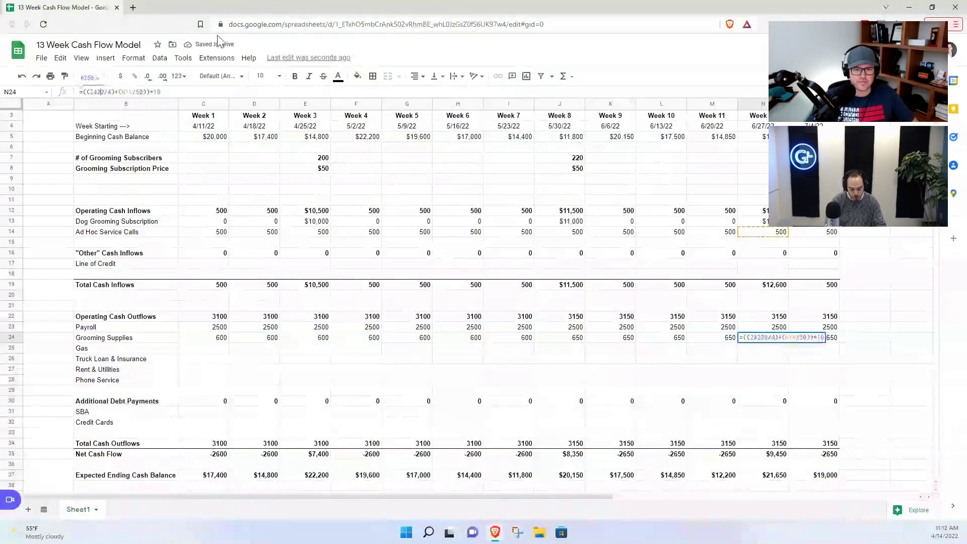
type("42")
key("Return")
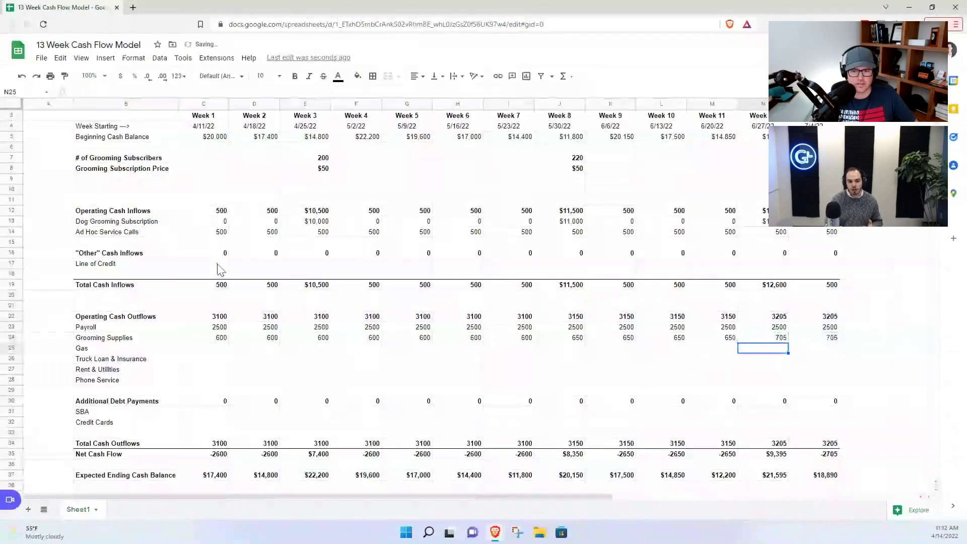
left_click_drag(220, 337, 775, 337)
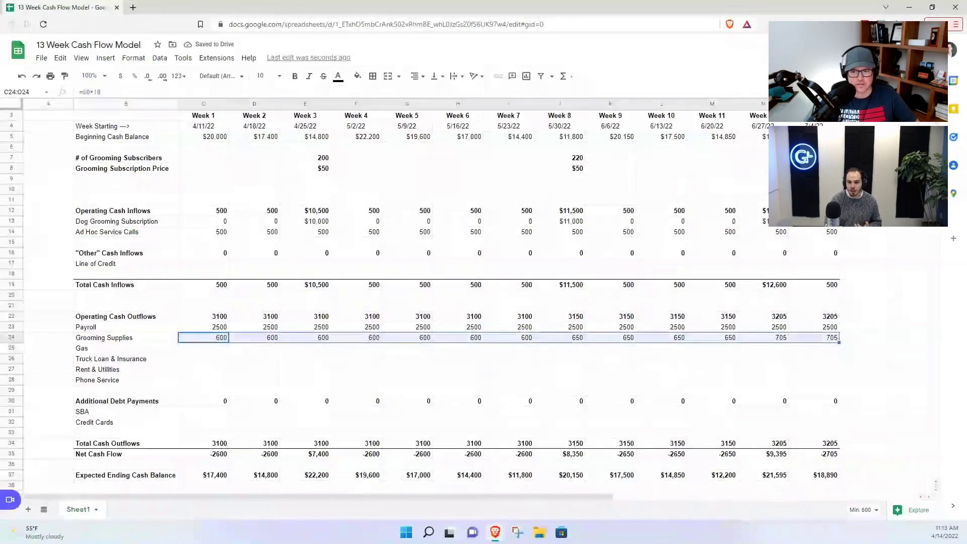
left_click(776, 158)
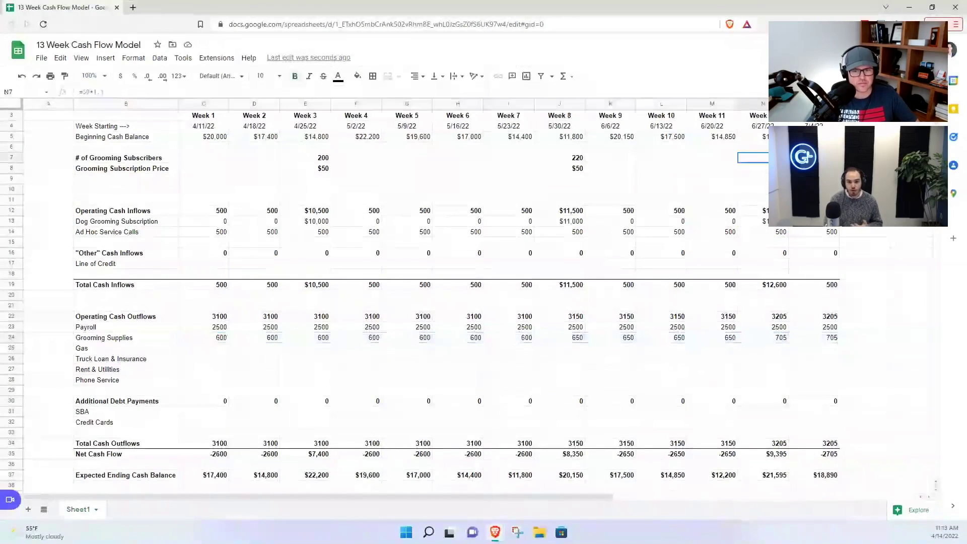
key("shift+Down")
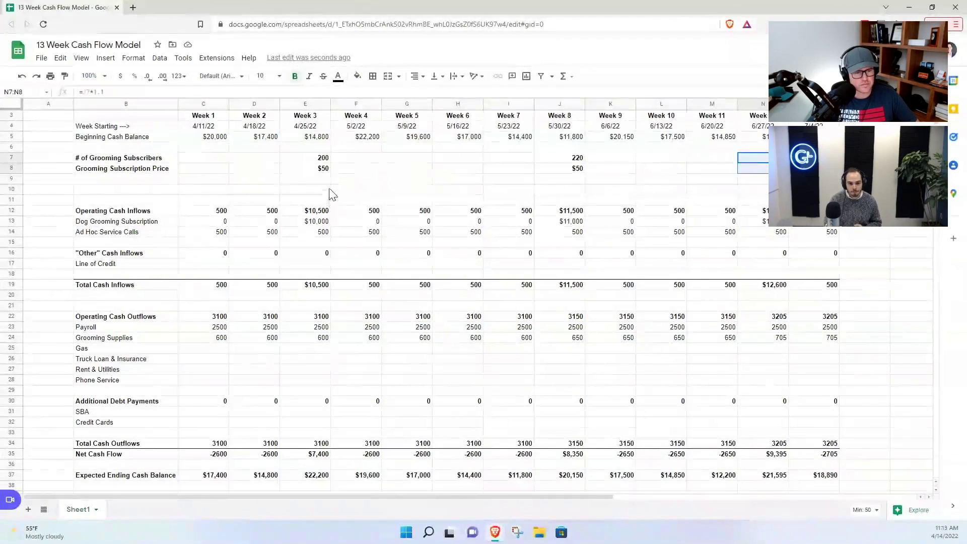
left_click(211, 340)
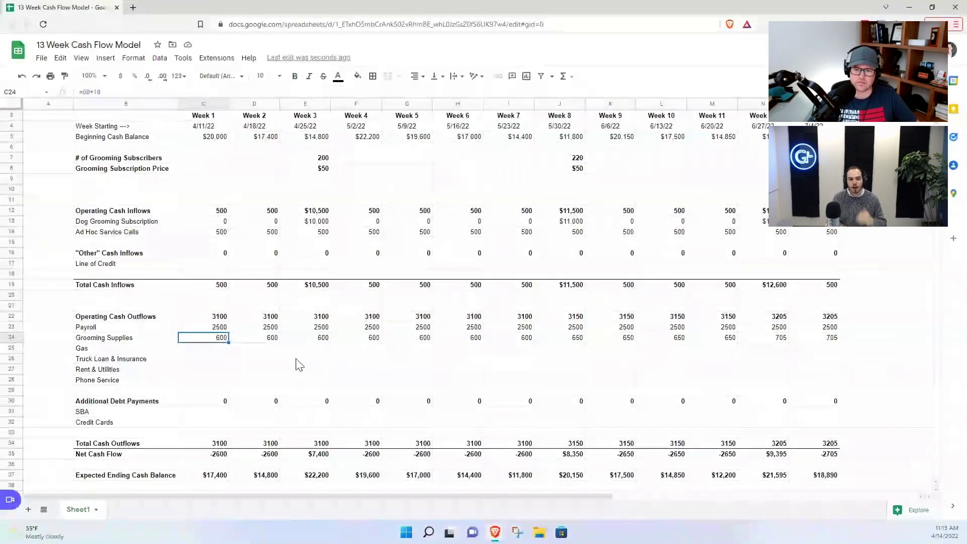
left_click(317, 338)
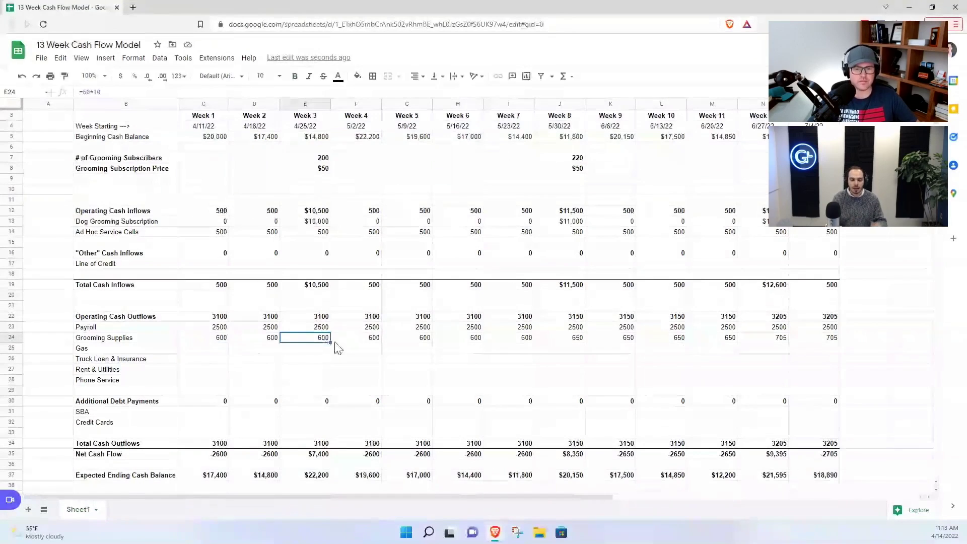
left_click(221, 340)
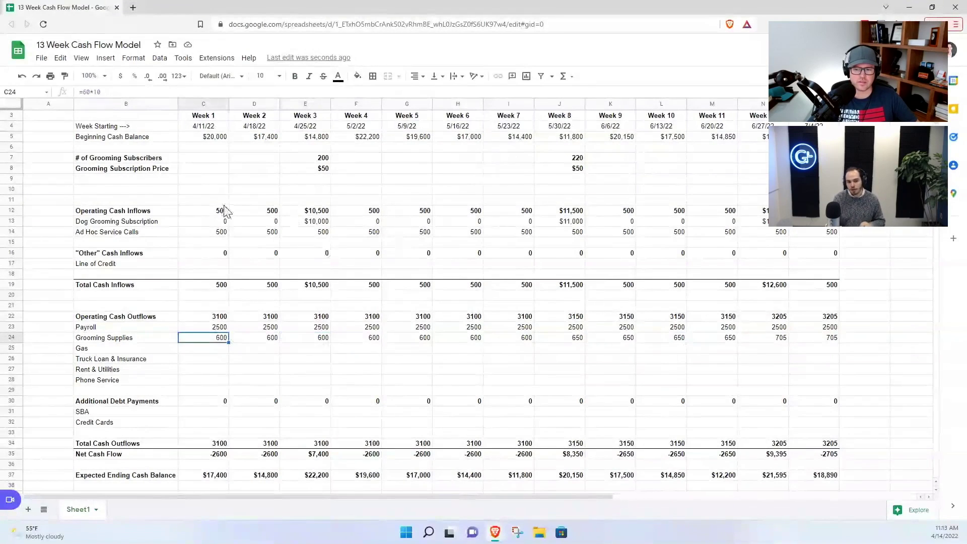
mouse_move(137, 158)
left_mouse_down()
mouse_move(288, 172)
mouse_move(811, 171)
left_mouse_up()
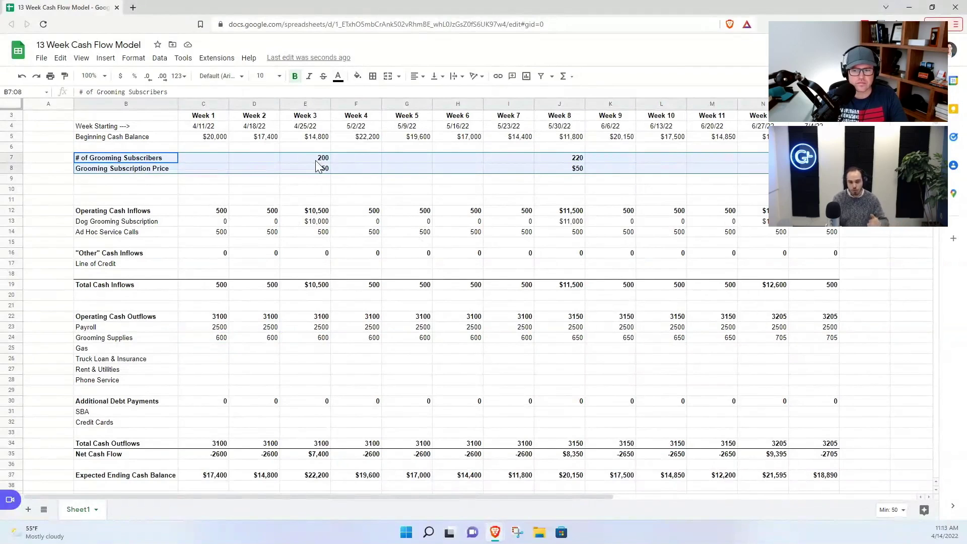
left_click(219, 350)
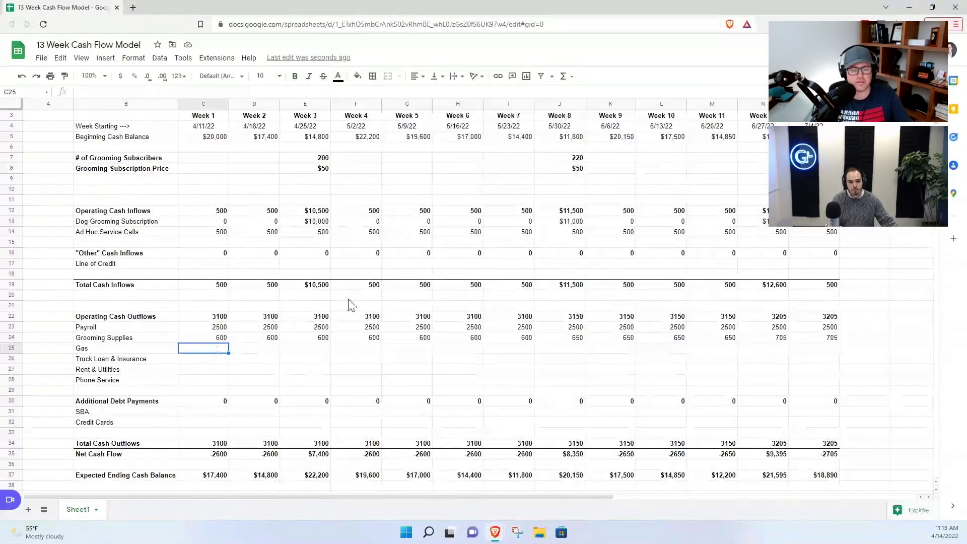
left_click(210, 339)
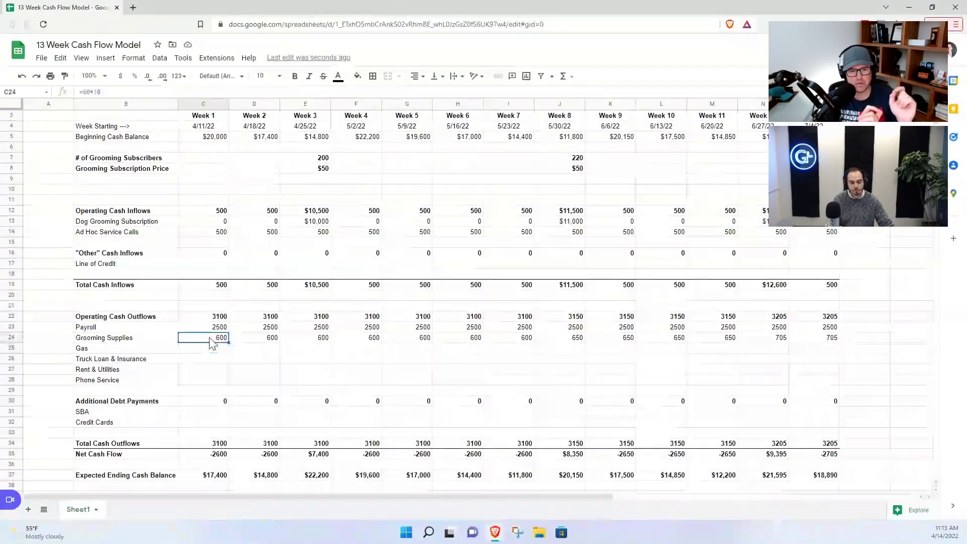
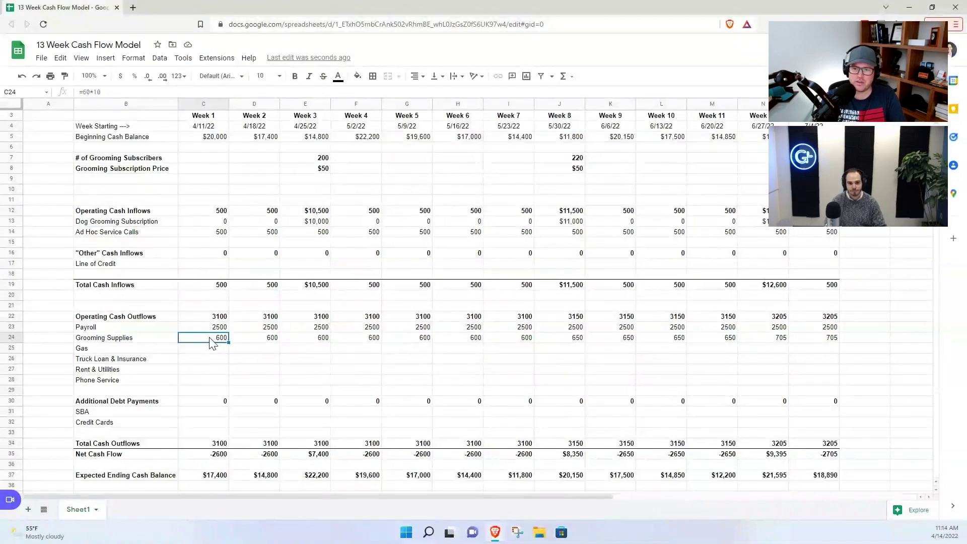
Step: Review the subscriber counts and $50 subscription price assumptions in rows 7–8
left_click_drag(207, 161, 326, 171)
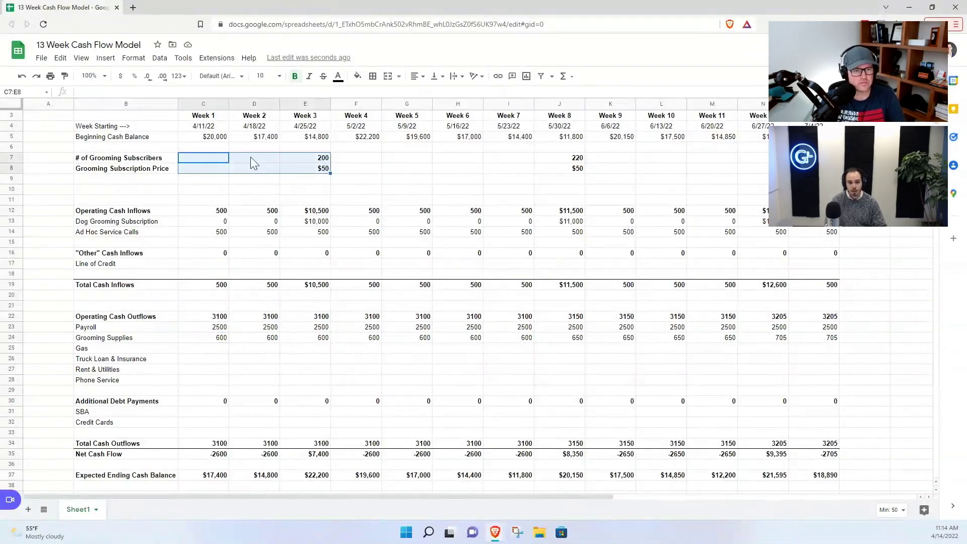
key("shift+Right")
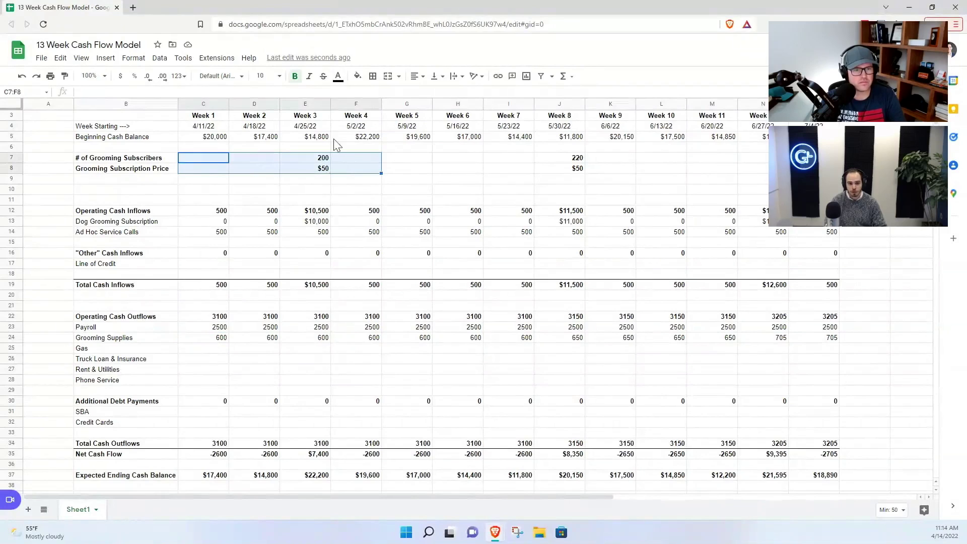
left_click(310, 160)
left_click_drag(347, 160, 529, 161)
left_click(574, 159)
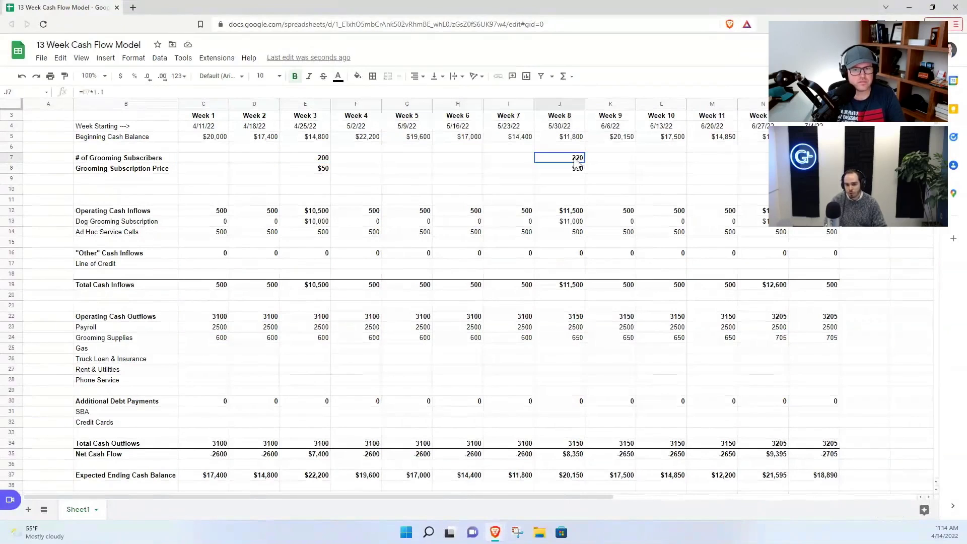
key("shift+Right")
key("shift+Right")
key("shift+Right")
left_click(575, 170)
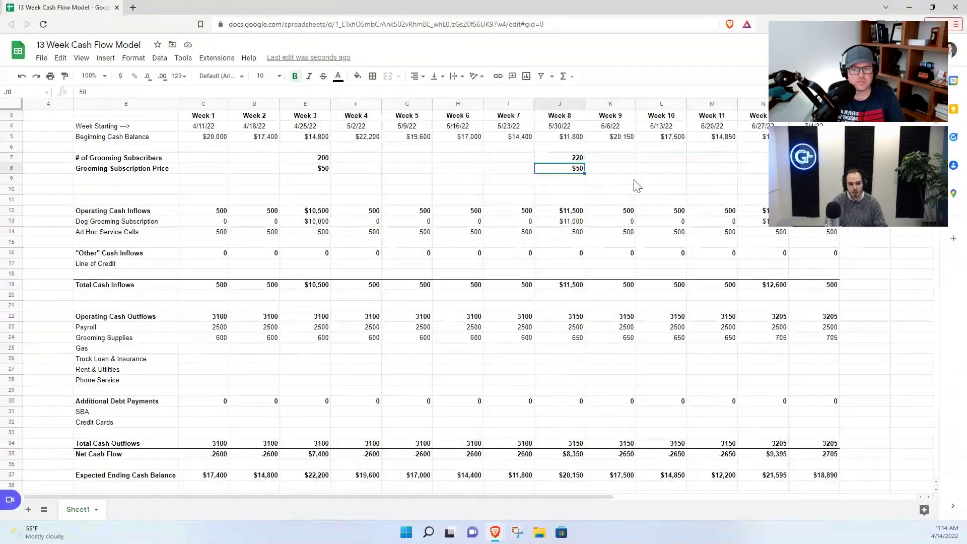
Step: Enter a 200 Gas cost in Week 1 and fill it through Week 13
left_click(200, 349)
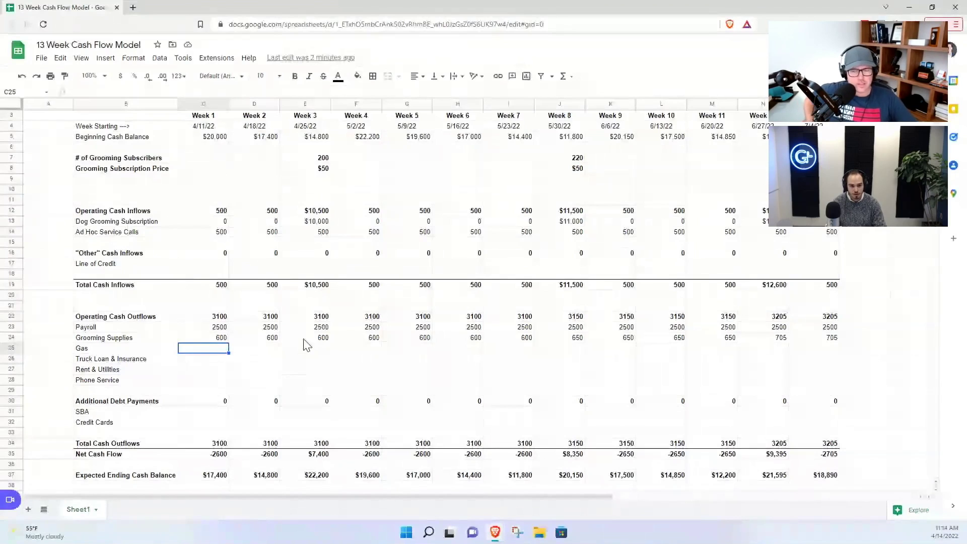
type("200")
key("Return")
key("Up")
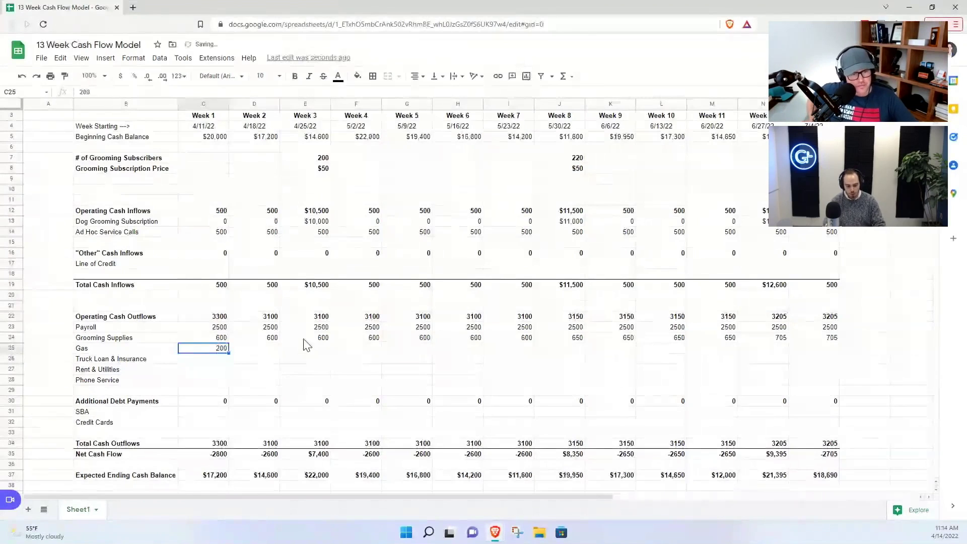
key("shift+Right")
key("shift+Right")
key("shift+Right")
key("shift+Right")
key("shift+Right")
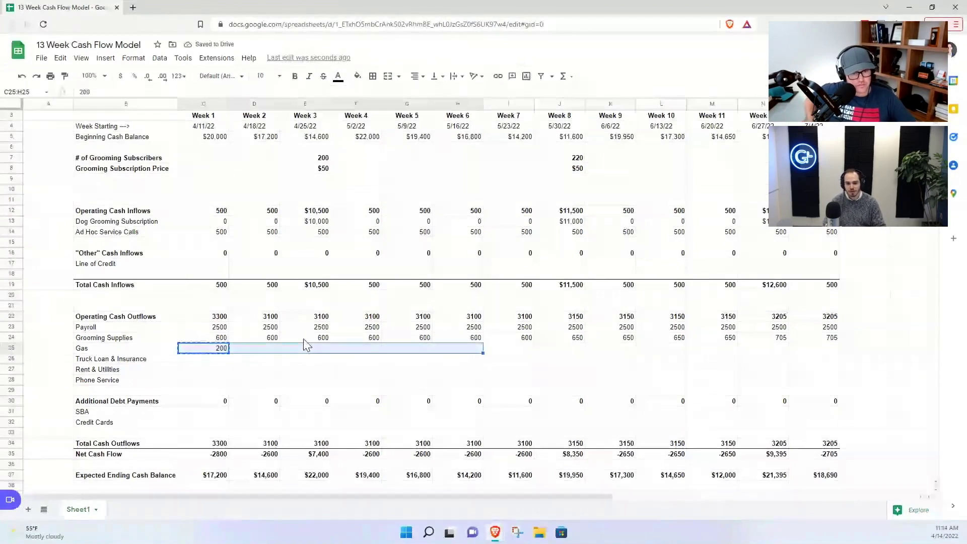
key("shift+Right")
key("shift+Right")
key("shift+Right")
key("shift+Right")
key("shift+Right")
key("shift+Right")
key("shift+Right")
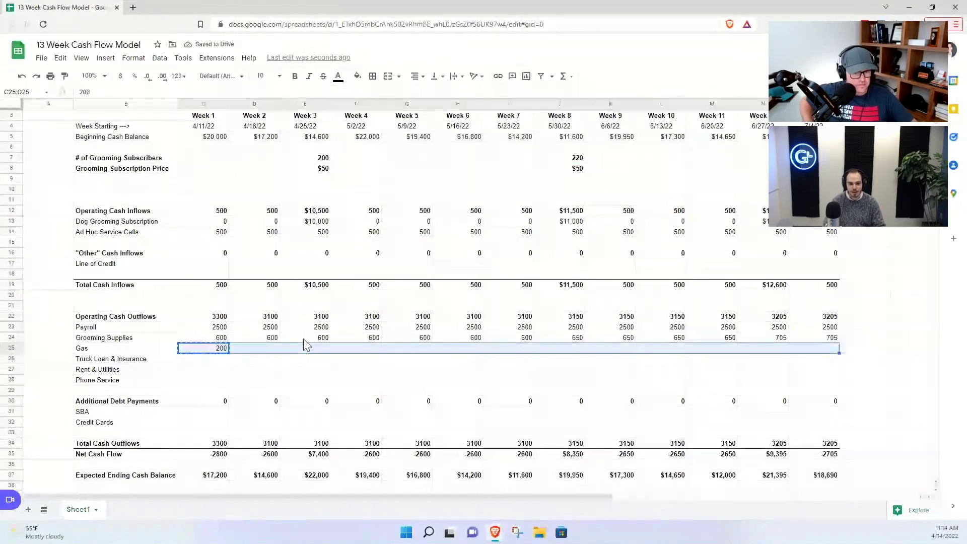
key("ctrl+r")
Step: Check the supplies formula and the filled Gas values across the weeks
key("Down")
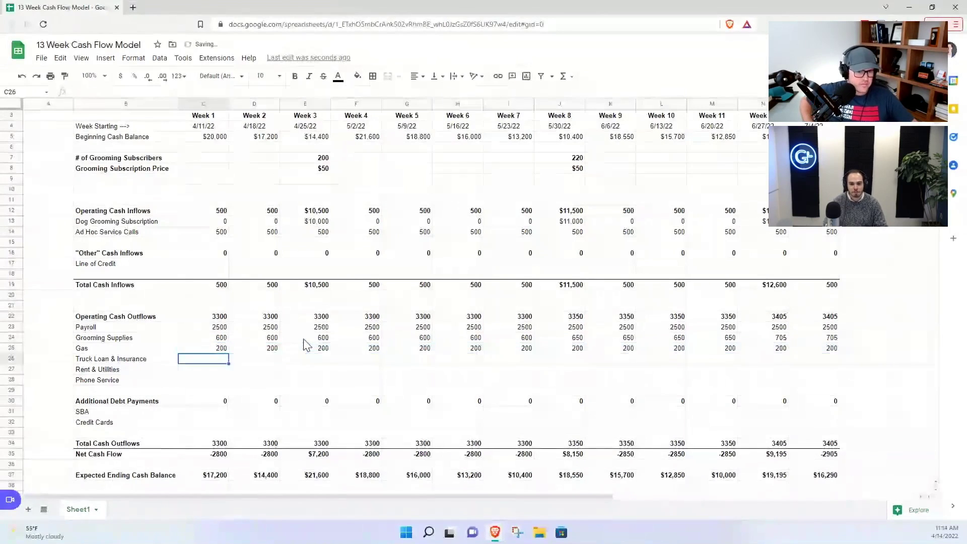
left_click(304, 339)
key("Down")
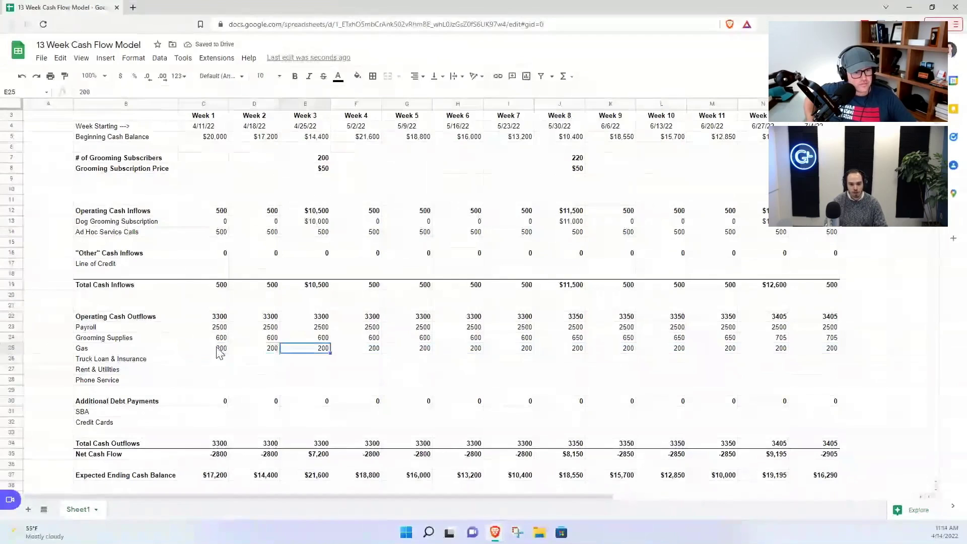
key("Right")
key("Right")
key("Right")
key("Right")
key("Right")
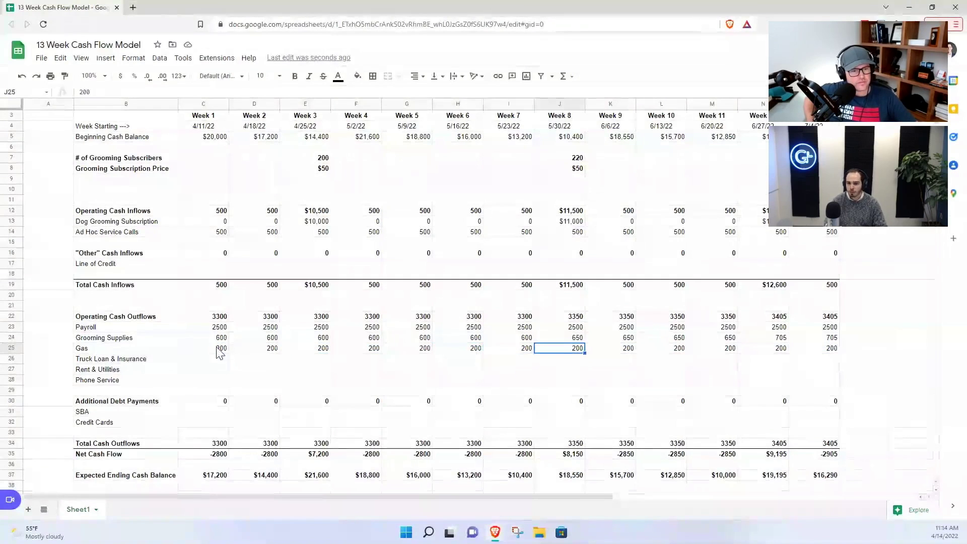
key("ctrl+shift+Right")
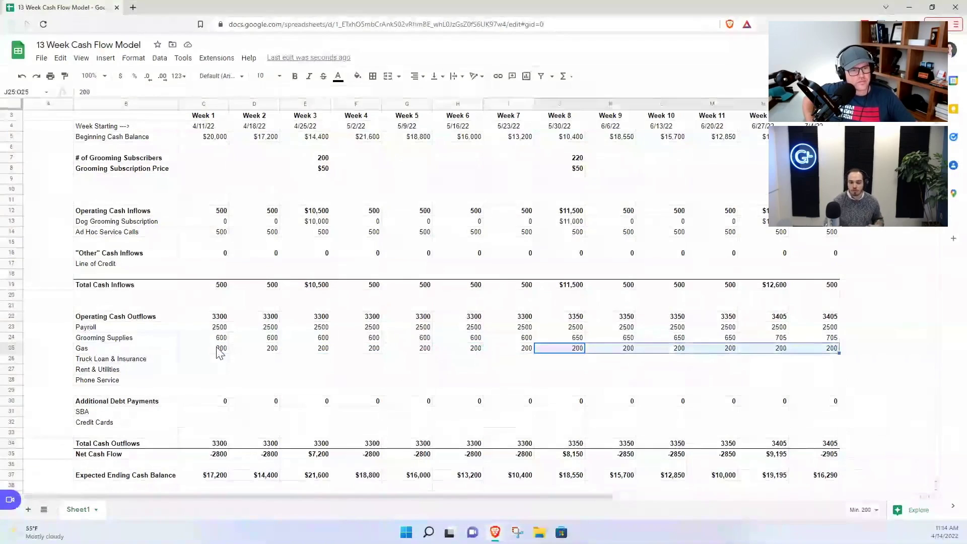
Step: Enter 500 for Truck Loan & Insurance and paste it across all 13 weeks
left_click(220, 355)
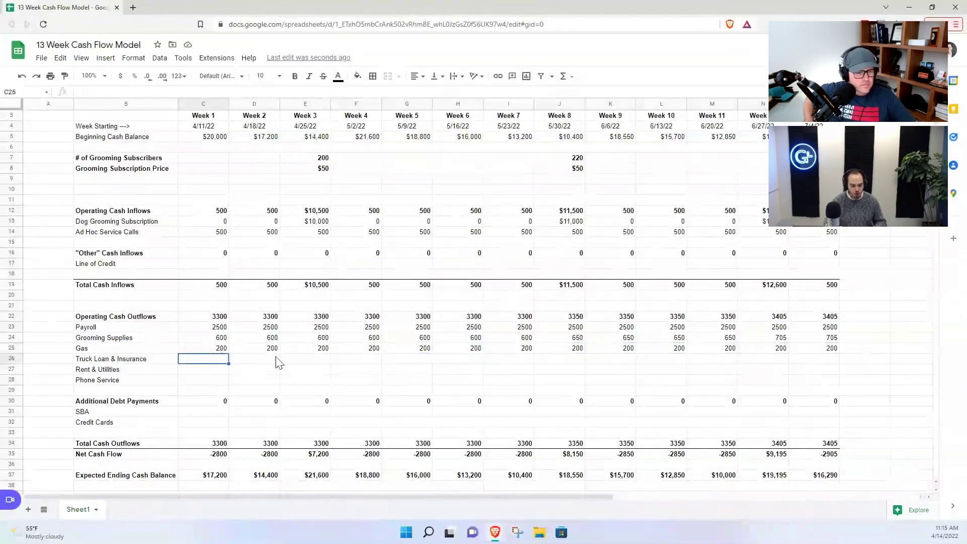
type("500")
key("ctrl+Return")
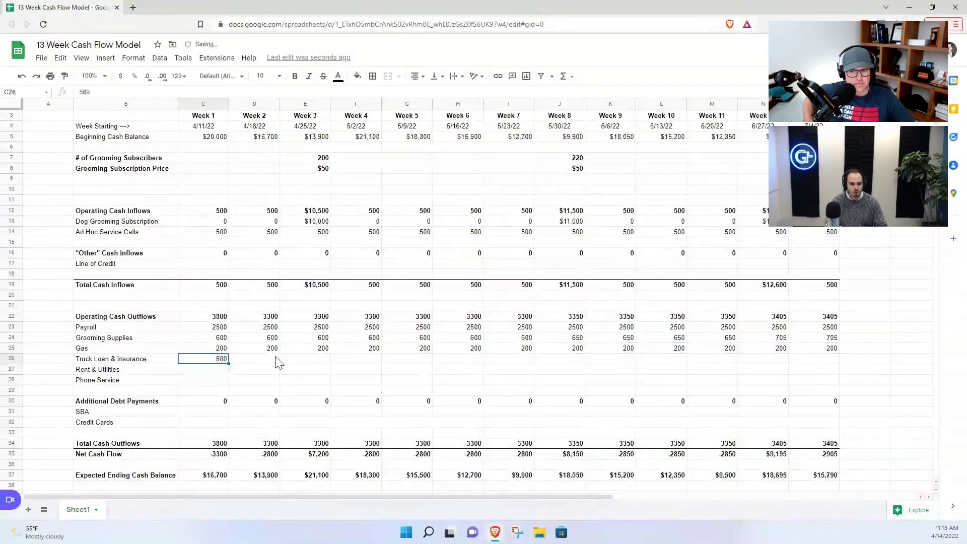
key("ctrl+c")
key("shift+Right")
key("shift+Right")
key("shift+Right")
key("shift+Right")
key("shift+Right")
key("shift+Right")
key("shift+Right")
key("shift+Right")
key("shift+Right")
key("shift+Right")
key("shift+Right")
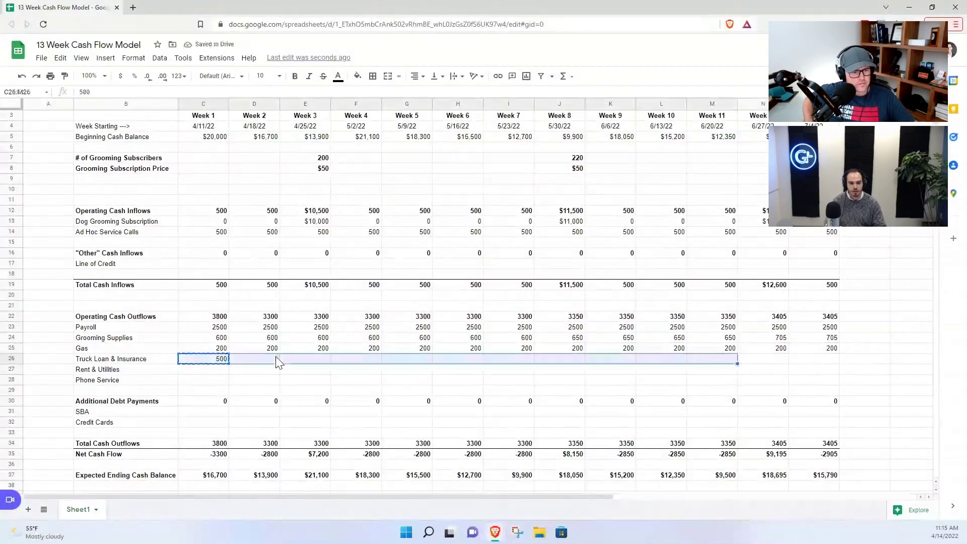
key("shift+Right")
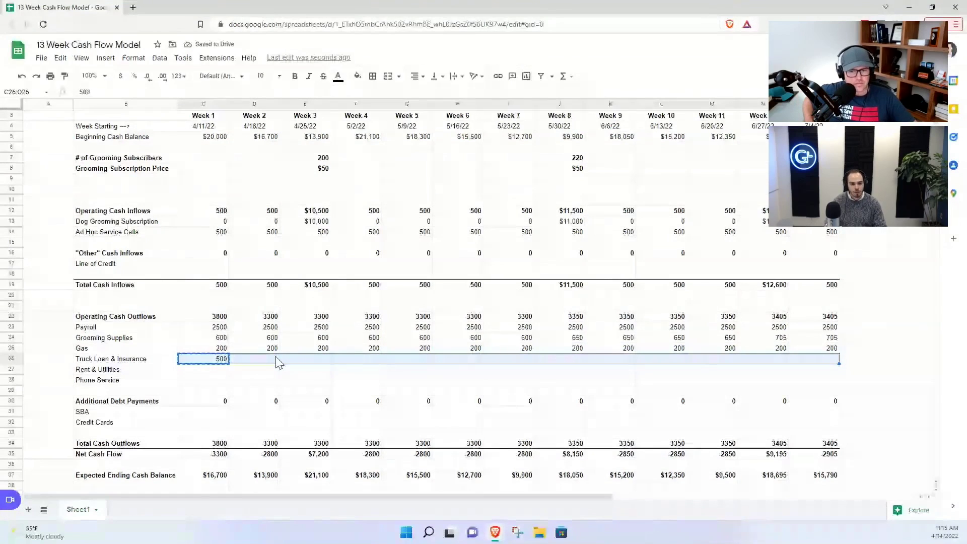
key("ctrl+v")
left_click(212, 372)
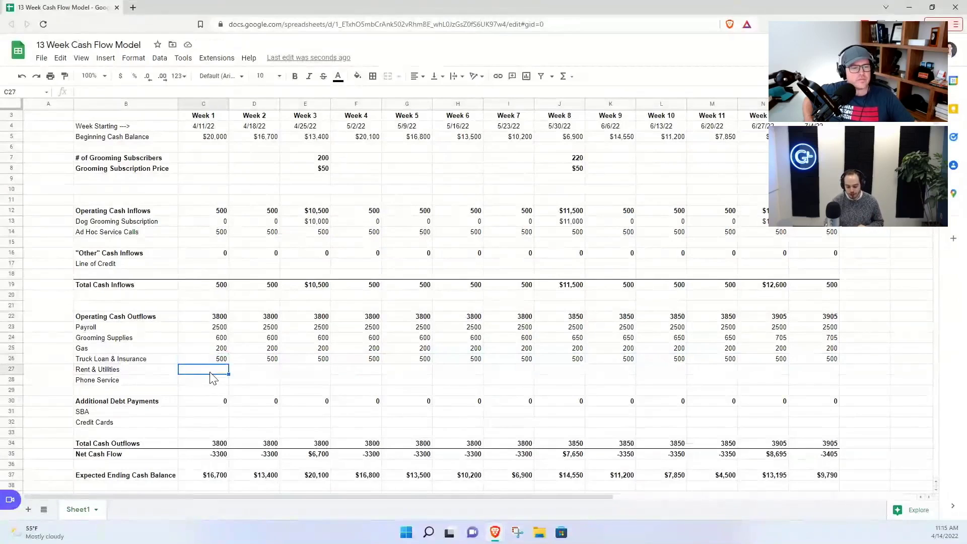
Step: Enter a 1000 Rent & Utilities payment for Week 1
left_click_drag(209, 126, 255, 127)
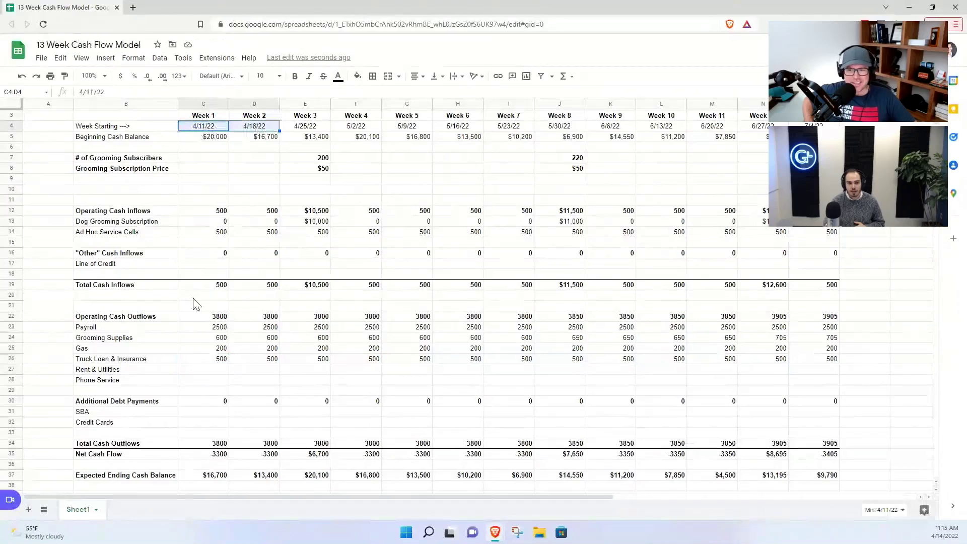
left_click(198, 372)
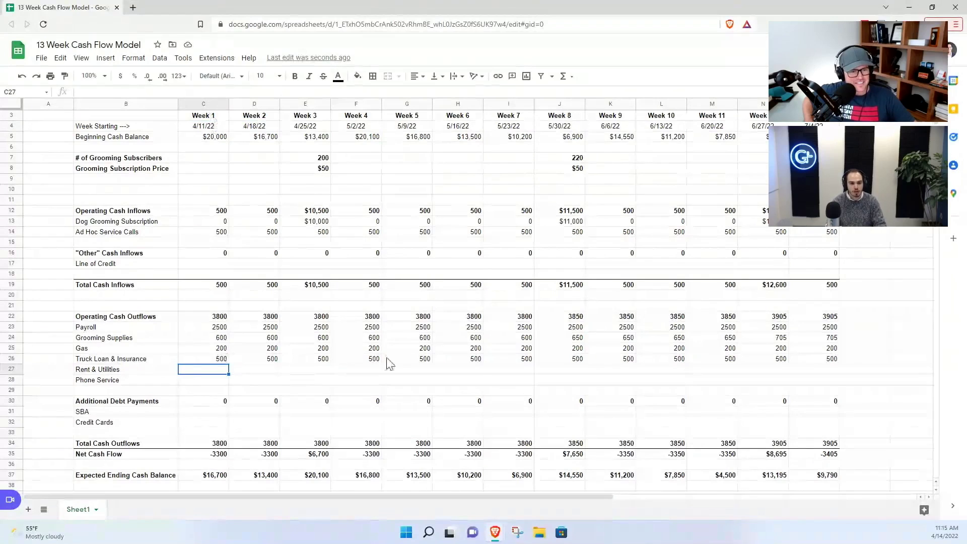
type("1000")
key("ctrl+Return")
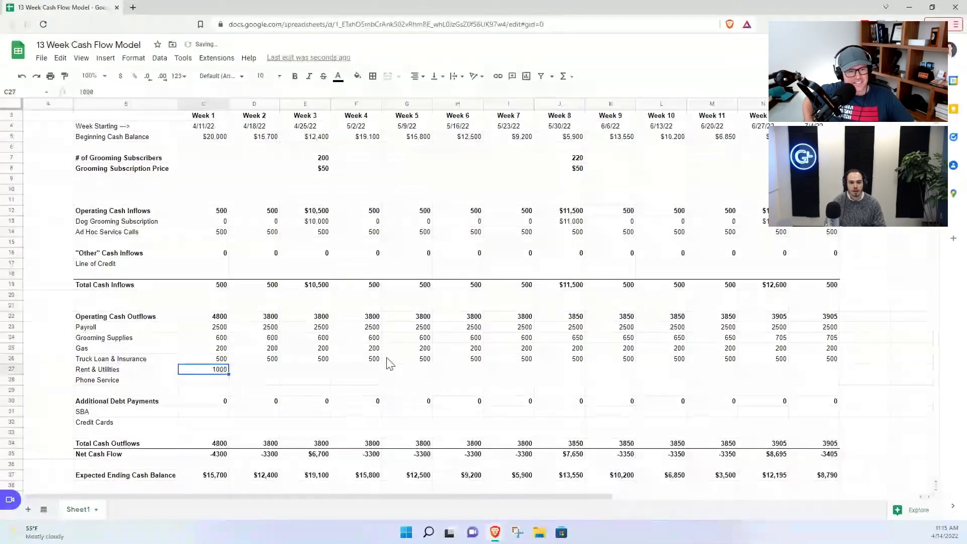
key("ctrl+c")
Step: Paste the 1000 rent payment into Weeks 5 and 10
key("Right")
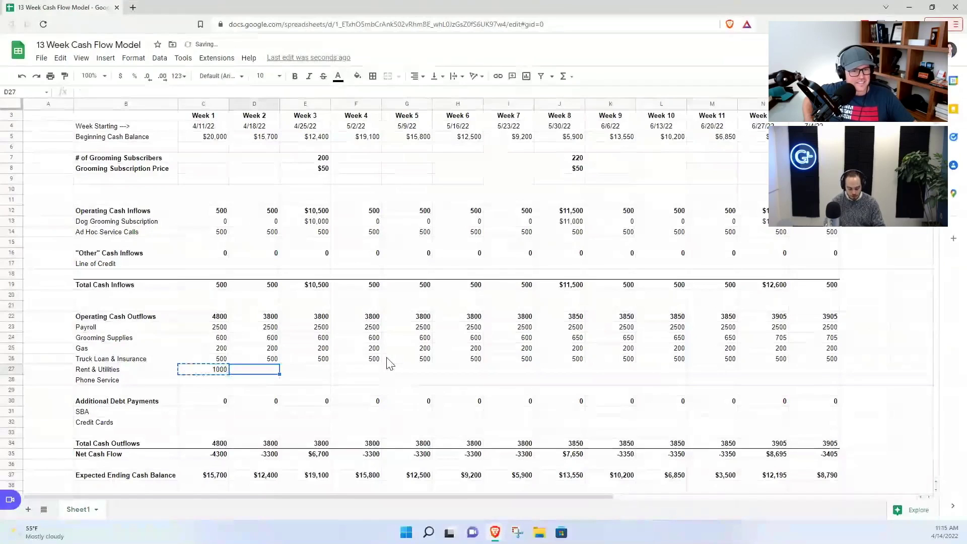
key("Right")
key("Right")
key("Right")
key("ctrl+v")
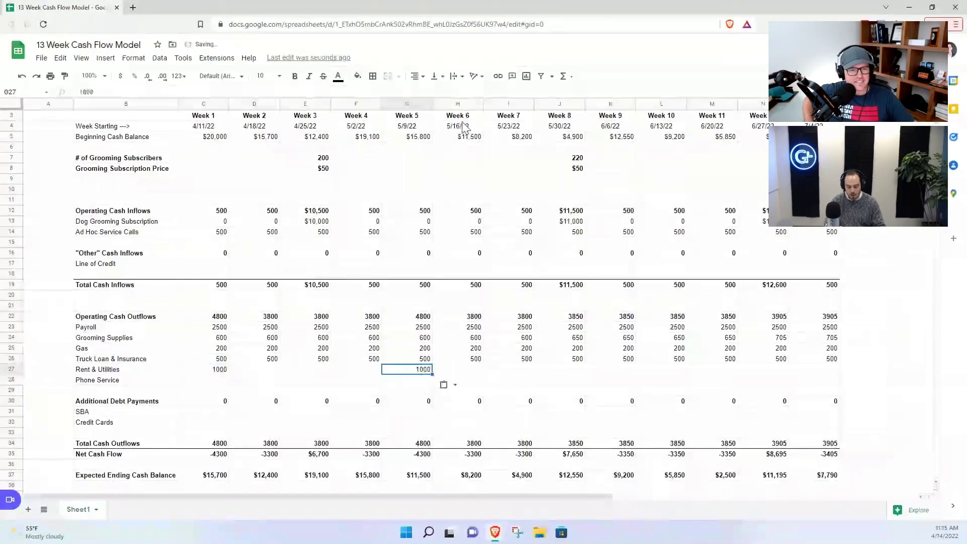
key("ctrl+c")
key("Right")
key("Right")
key("Right")
key("Right")
key("Right")
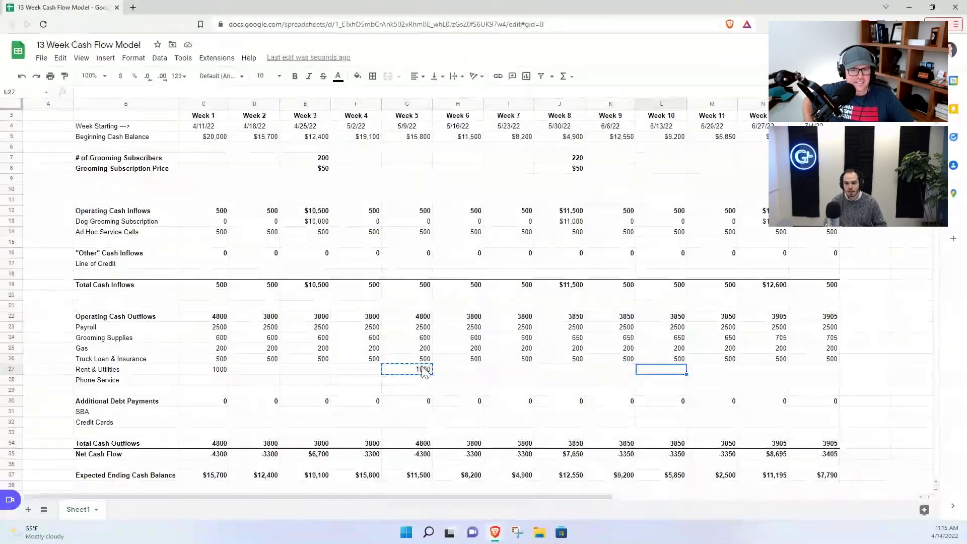
key("ctrl+v")
key("Right")
key("Right")
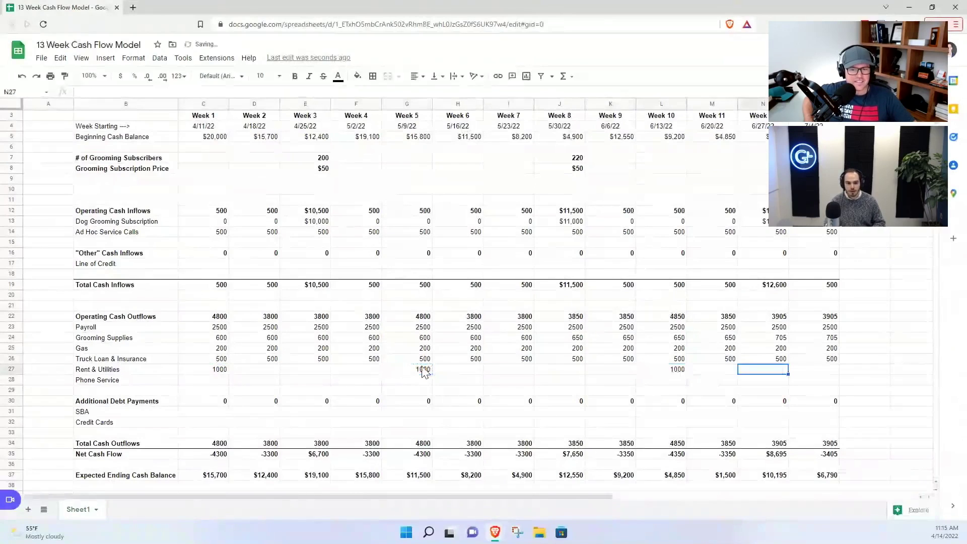
key("Left")
key("Left")
key("Left")
key("Left")
key("Left")
key("Left")
key("Left")
key("Left")
key("Left")
key("Left")
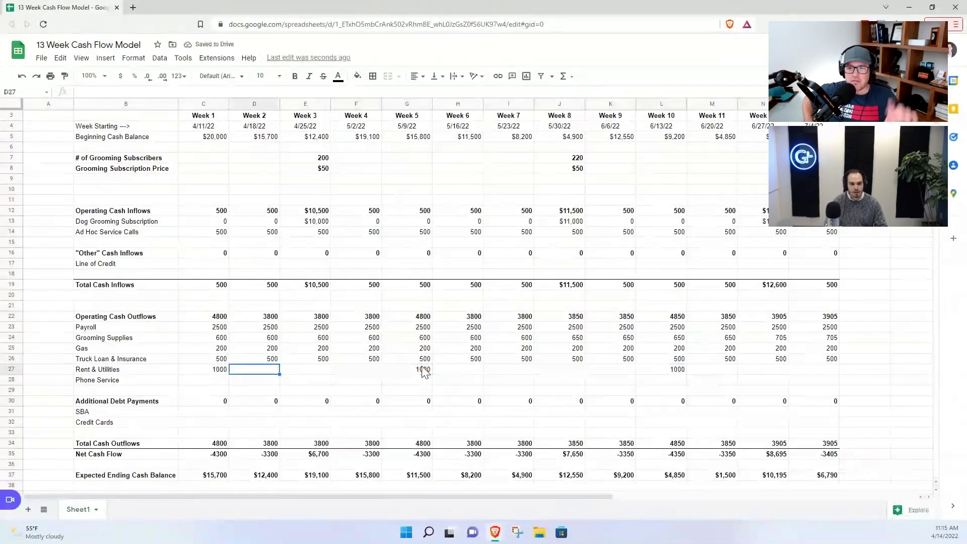
key("Down")
key("Left")
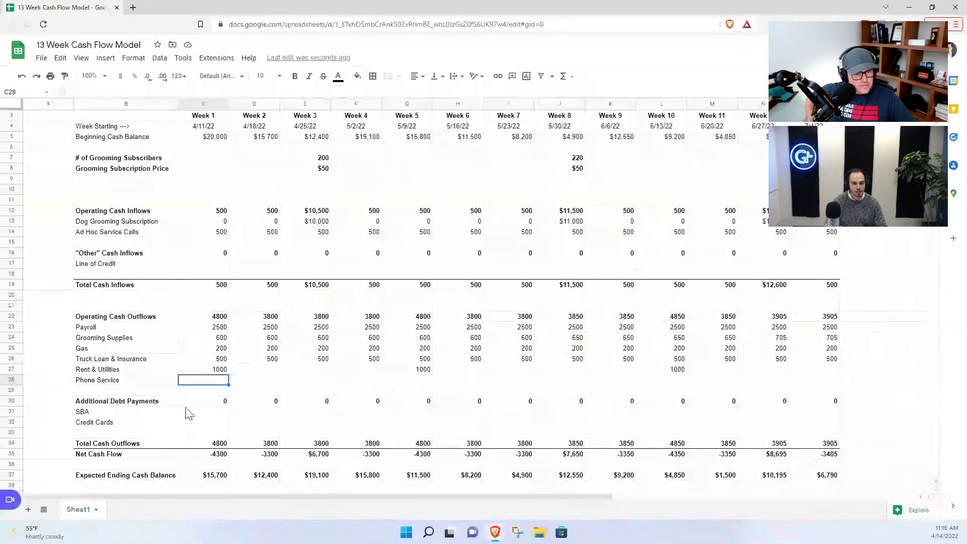
Step: Enter Phone Service costs of 0, 0, 100 and 0 for Weeks 1–4
key("Right")
key("Right")
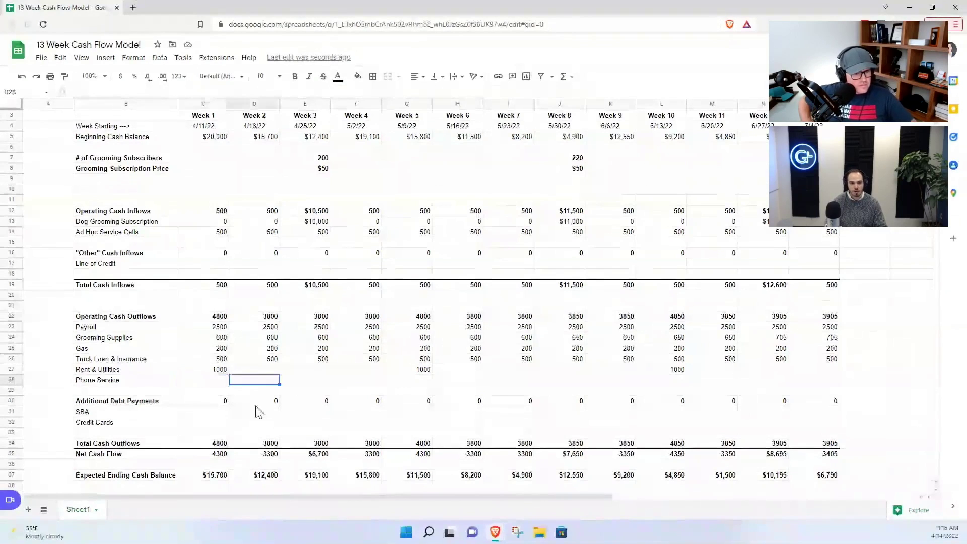
key("Right")
key("Left")
key("Left")
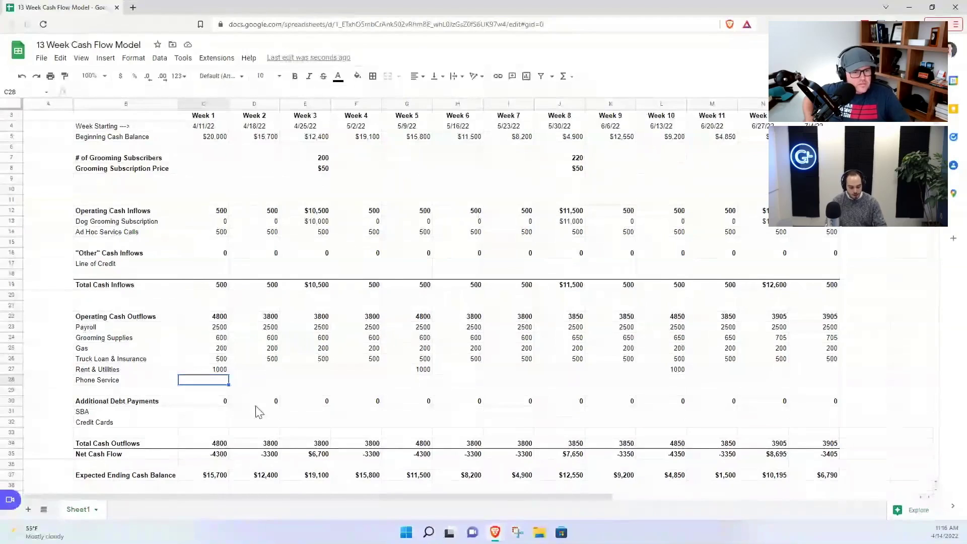
type("0")
key("Tab")
type("0")
key("Tab")
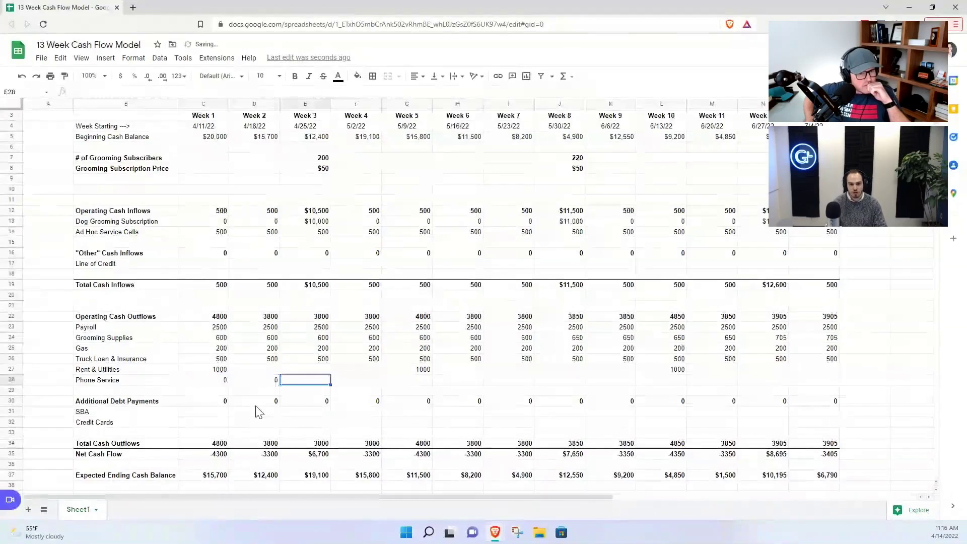
type("100")
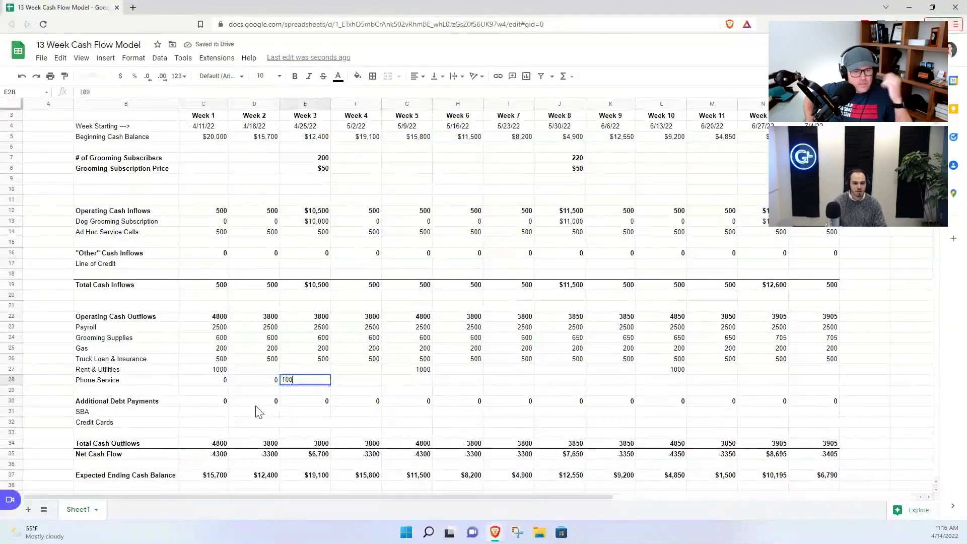
key("Tab")
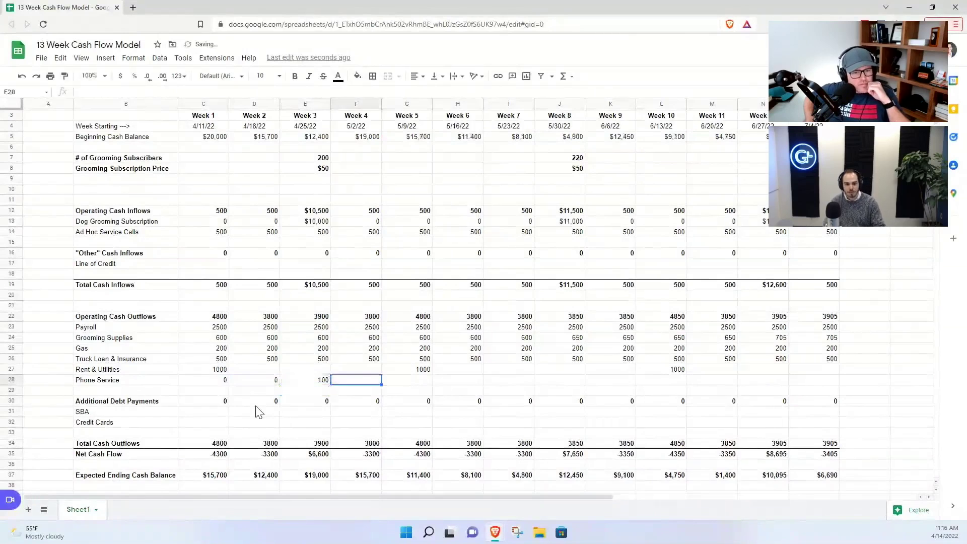
type("0")
key("Left")
Step: Copy the 100 phone cost into Weeks 8 and 12
key("ctrl+c")
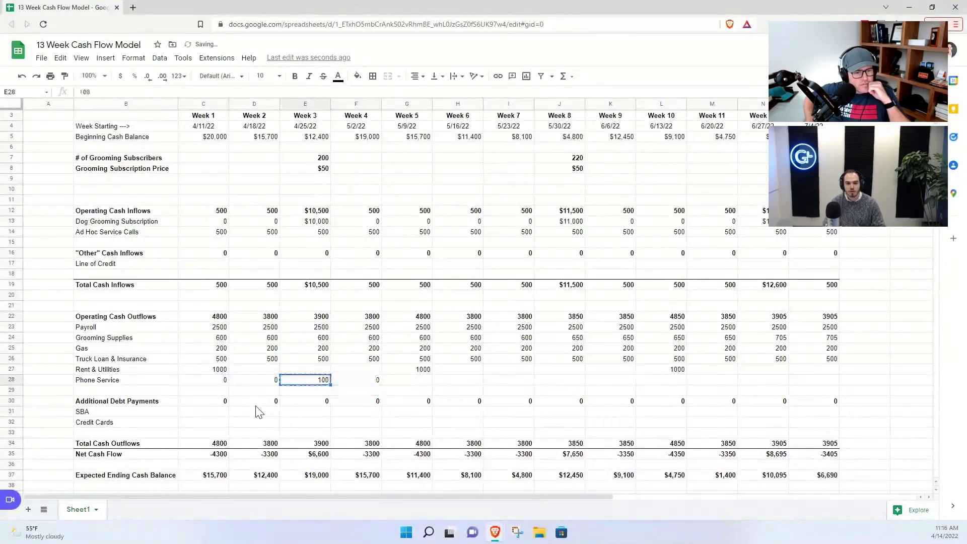
key("Right")
key("Right")
key("Right")
key("Right")
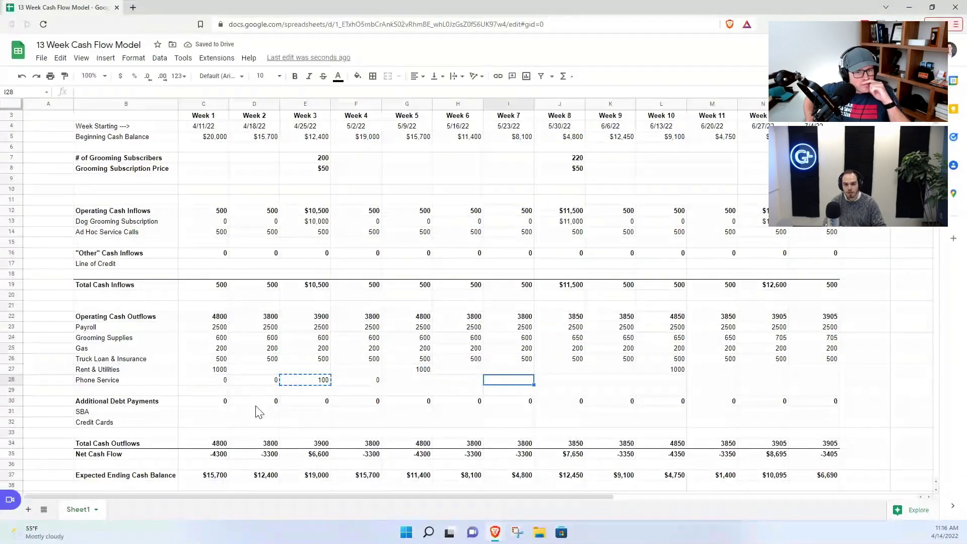
key("Right")
key("ctrl+v")
key("Right")
key("Right")
key("Right")
key("Right")
key("ctrl+v")
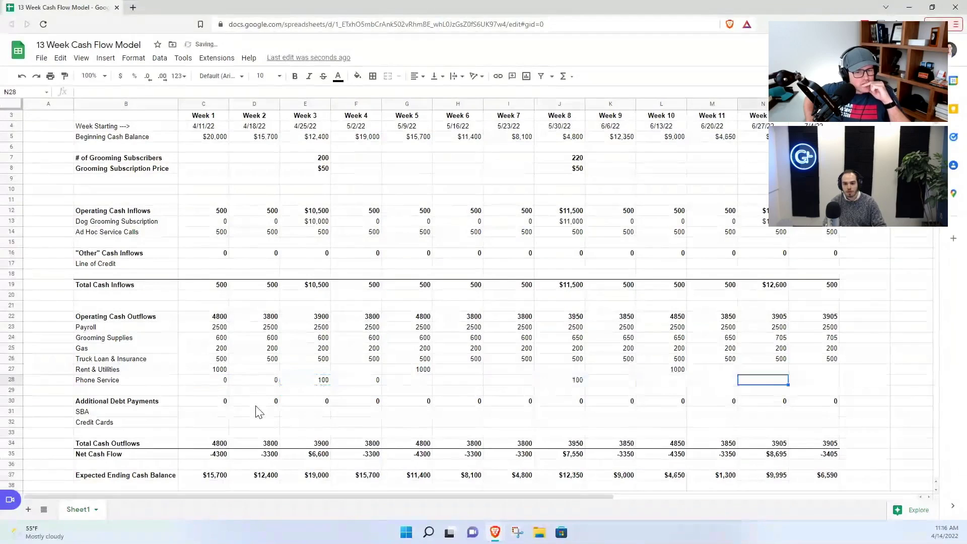
key("Left")
key("Left")
key("Left")
key("Left")
key("Left")
key("Left")
key("Left")
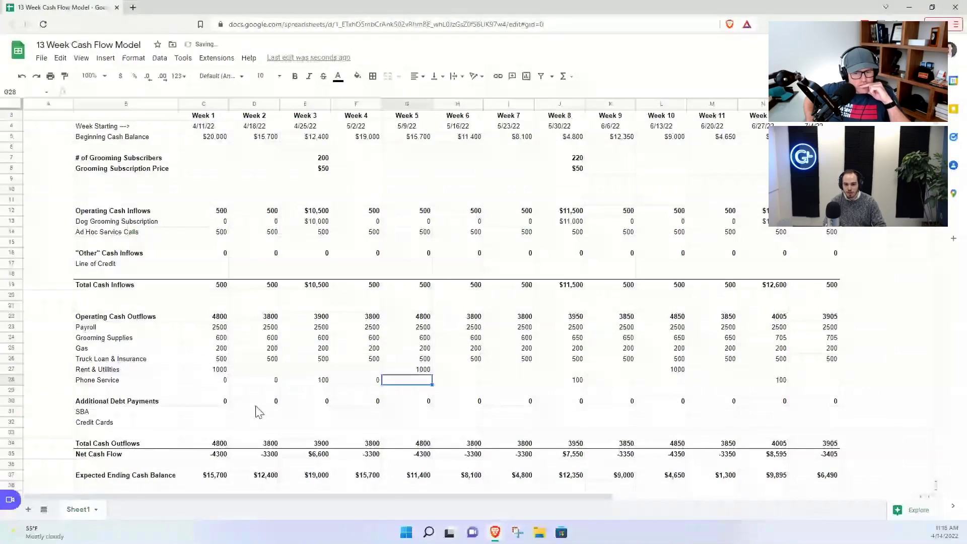
Step: Fill zeros into the remaining empty Phone Service weeks
key("shift+Right")
key("shift+Right")
type("0")
key("ctrl+Return")
key("ctrl+c")
key("Right")
key("Right")
key("Right")
key("Right")
key("ctrl+v")
key("Right")
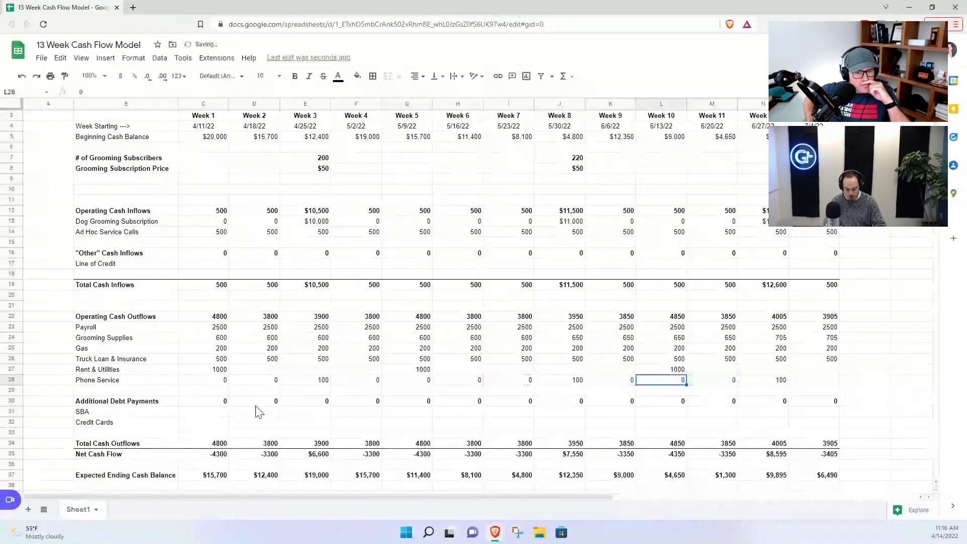
key("Right")
key("Right")
key("Right")
type("0")
Step: Fill zeros into the blank Rent & Utilities weeks 2–4, 6–9 and 11–13
key("Up")
key("shift+Left")
key("shift+Left")
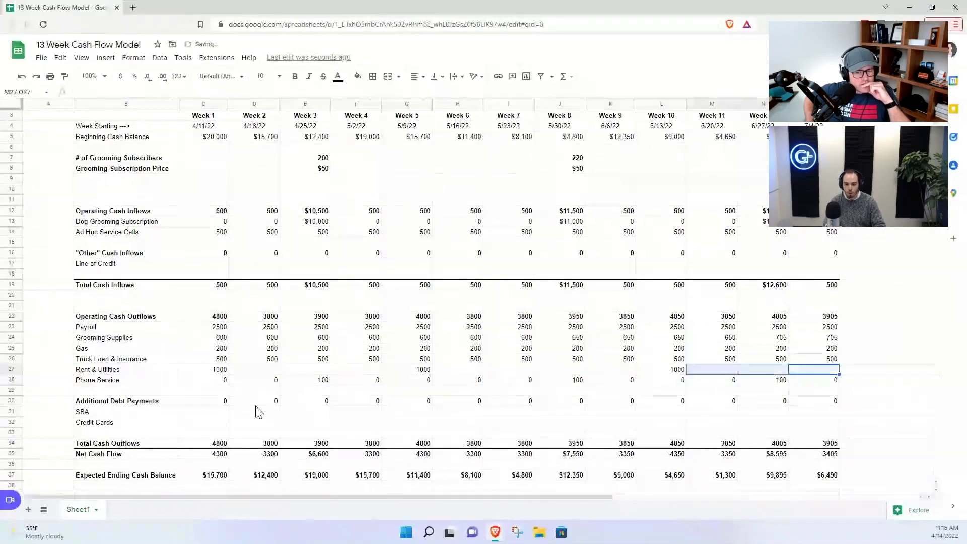
type("0")
key("ctrl+Return")
key("Left")
key("Left")
key("Left")
key("Left")
key("shift+Left")
key("shift+Left")
key("shift+Left")
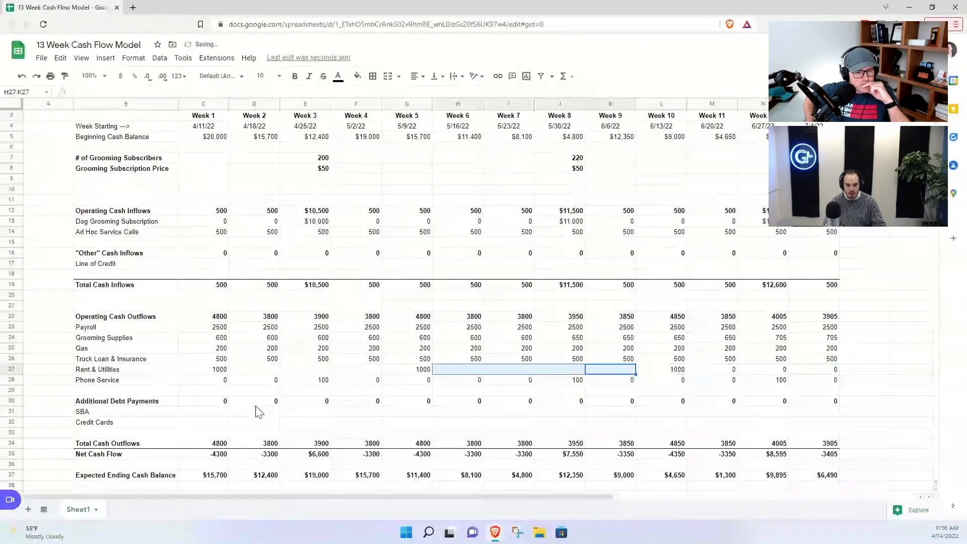
type("0")
key("ctrl+Return")
key("Left")
key("Left")
key("Left")
key("Left")
key("Left")
key("shift+Left")
key("shift+Left")
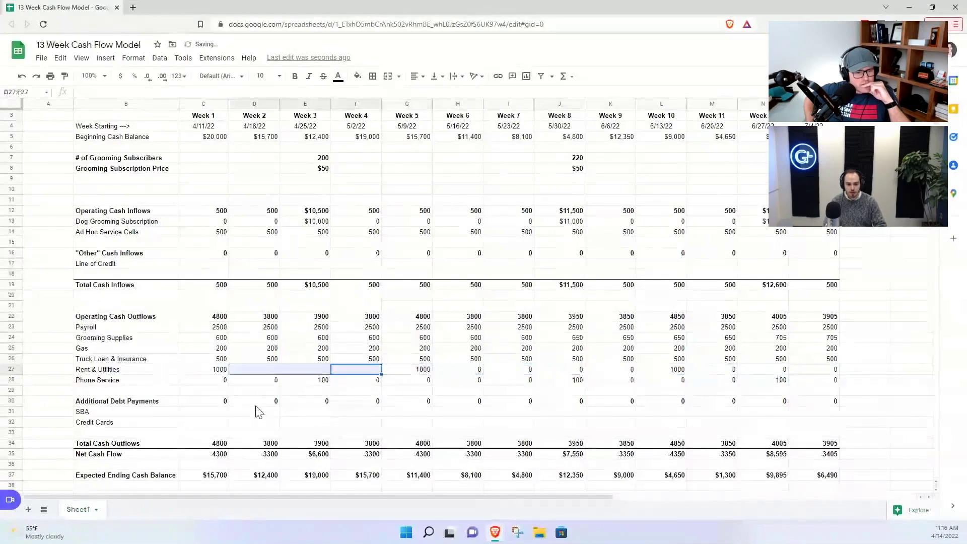
type("0")
key("ctrl+Return")
key("Down")
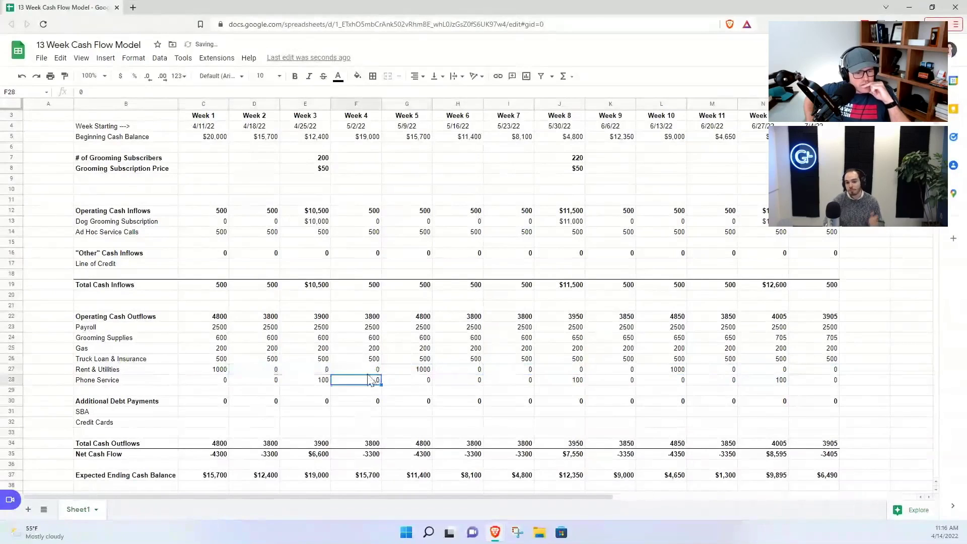
left_click(222, 419)
left_click_drag(211, 328, 826, 385)
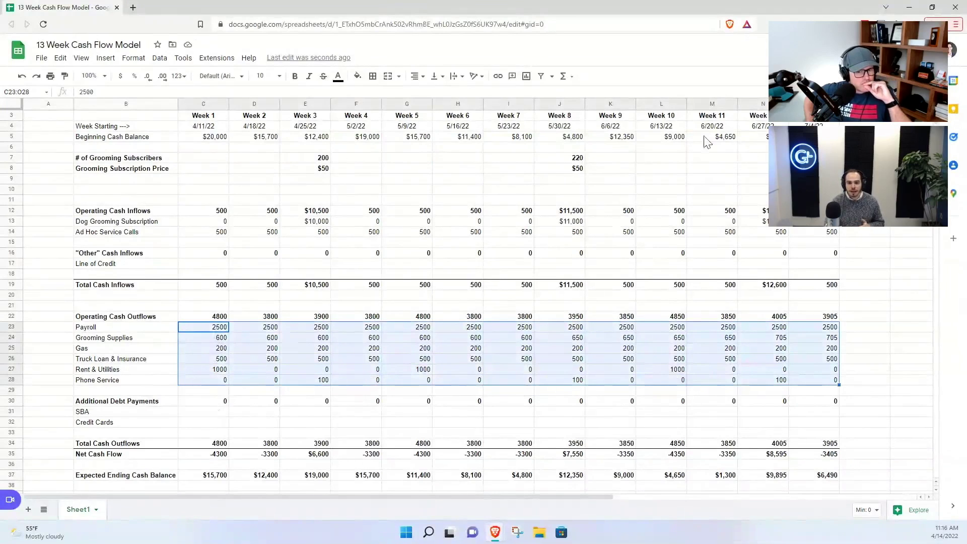
left_click(742, 136)
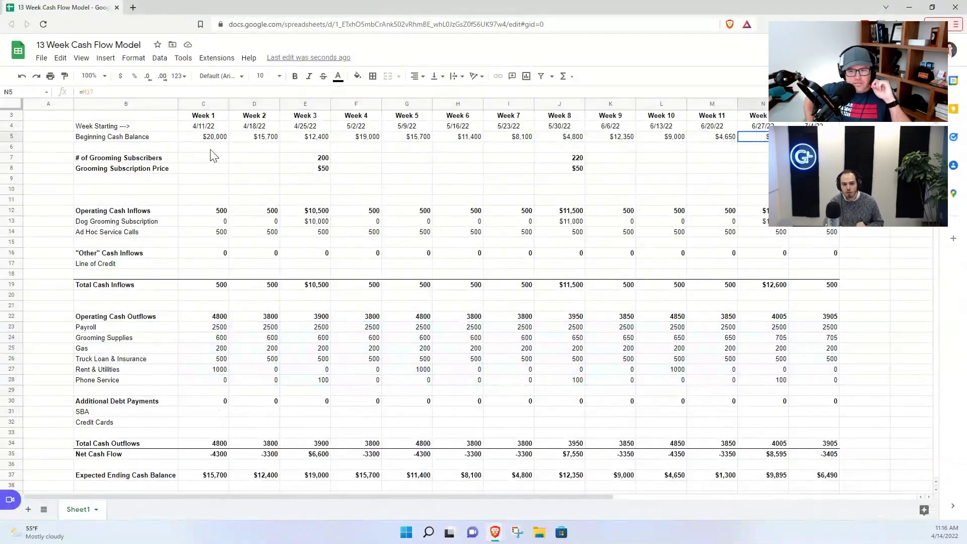
left_click_drag(210, 139, 813, 137)
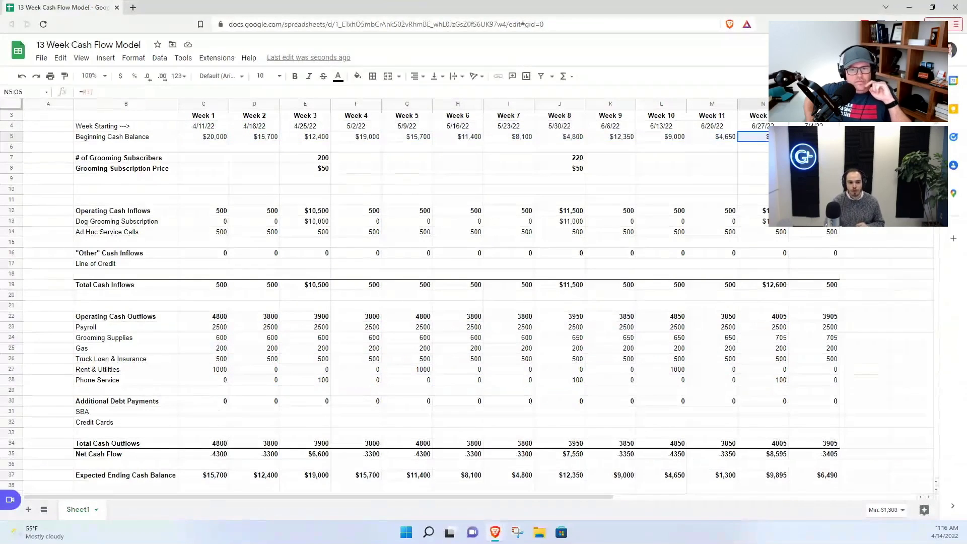
left_click(814, 137)
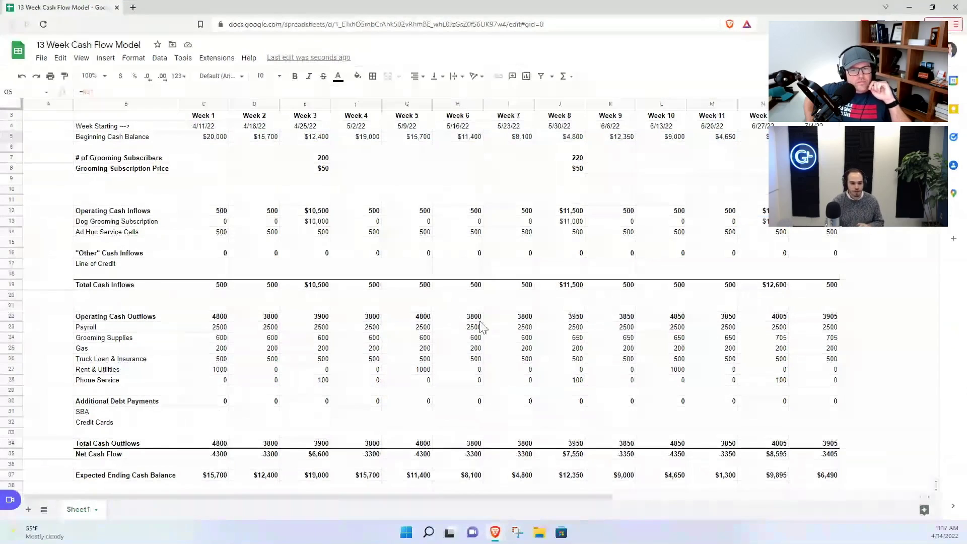
scroll(212, 393, "down", 1)
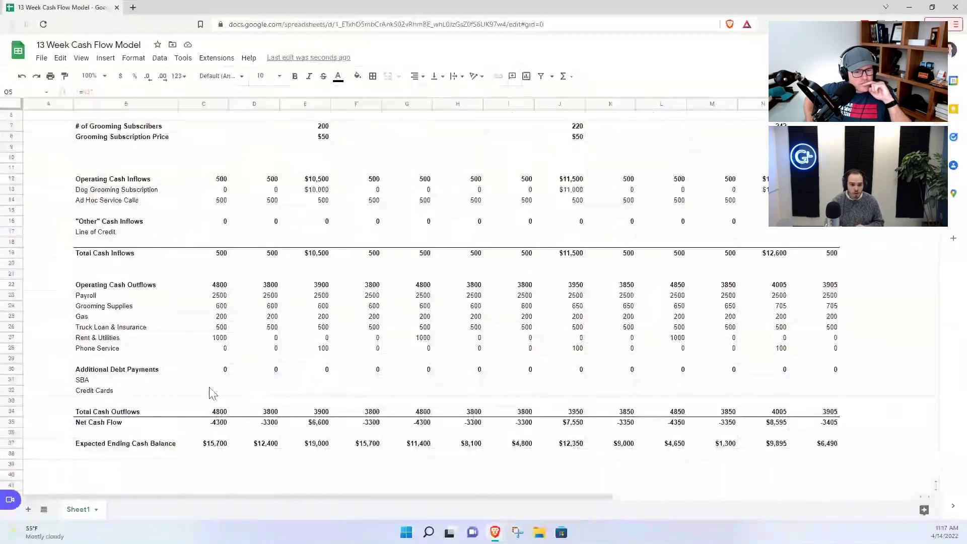
Step: Enter a 250 SBA payment in Week 3 and paste it into Weeks 8 and 12
left_click(215, 382)
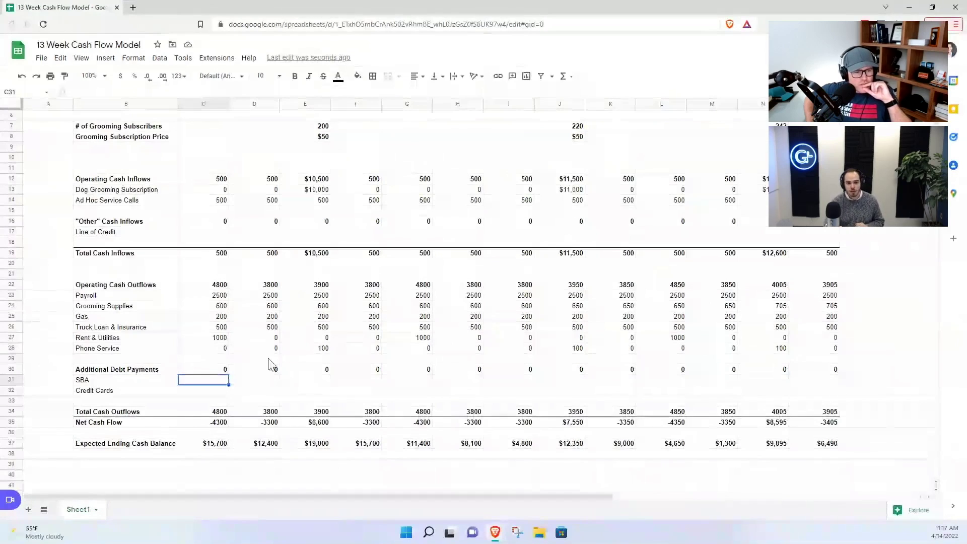
scroll(292, 361, "up", 2)
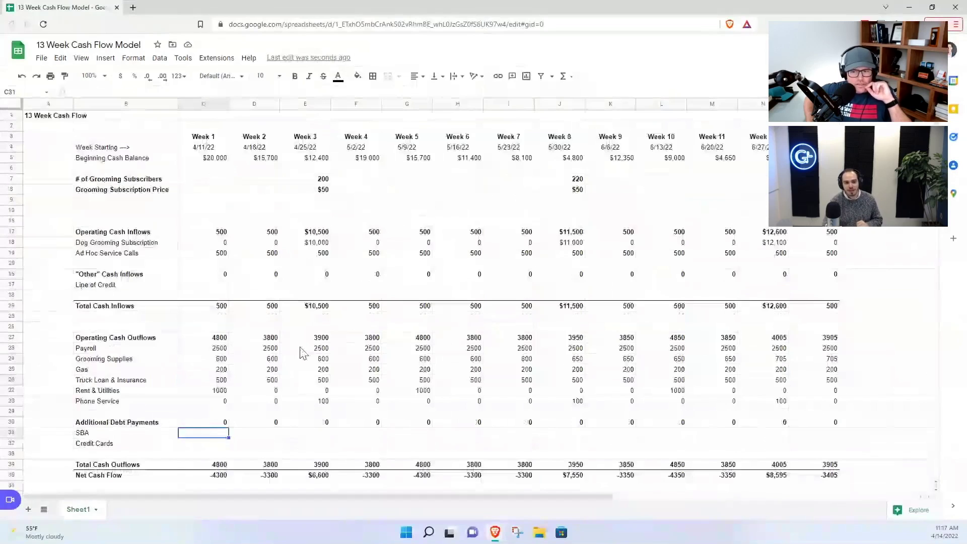
key("Right")
key("Right")
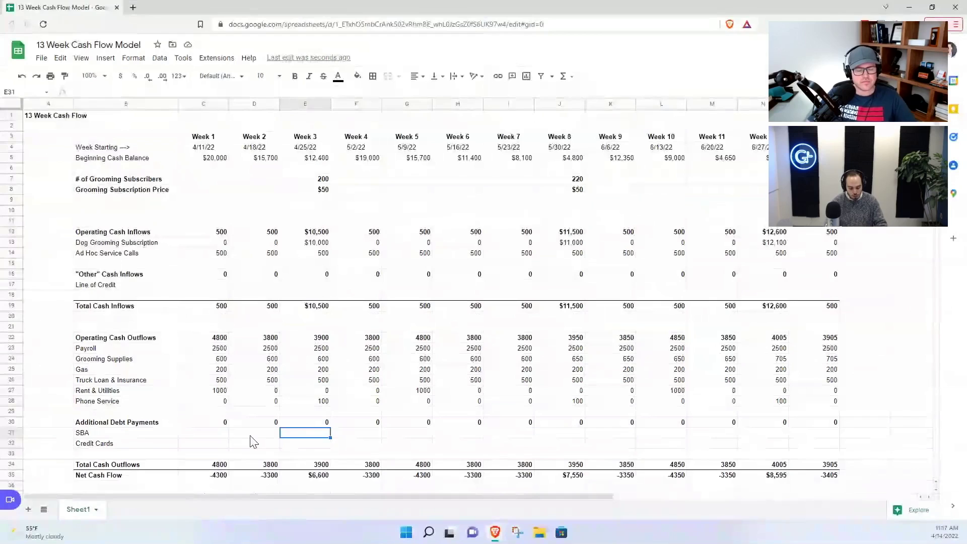
type("250")
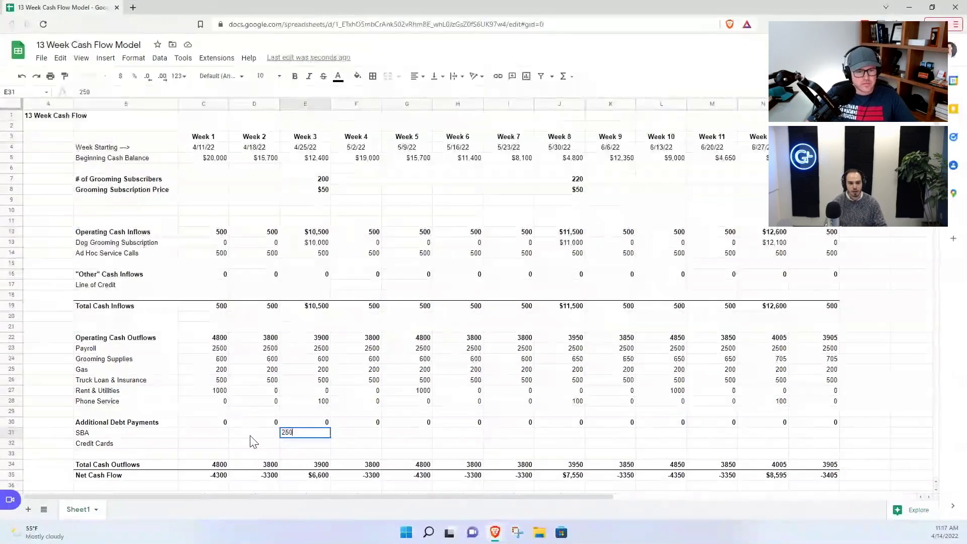
key("Return")
key("Up")
key("ctrl+c")
key("Right")
key("Right")
key("Right")
key("Right")
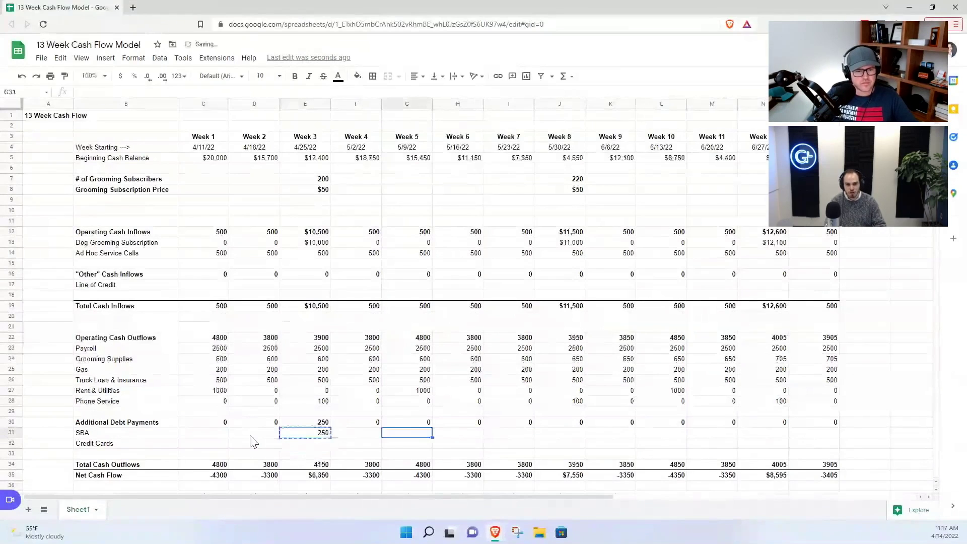
key("Right")
key("ctrl+v")
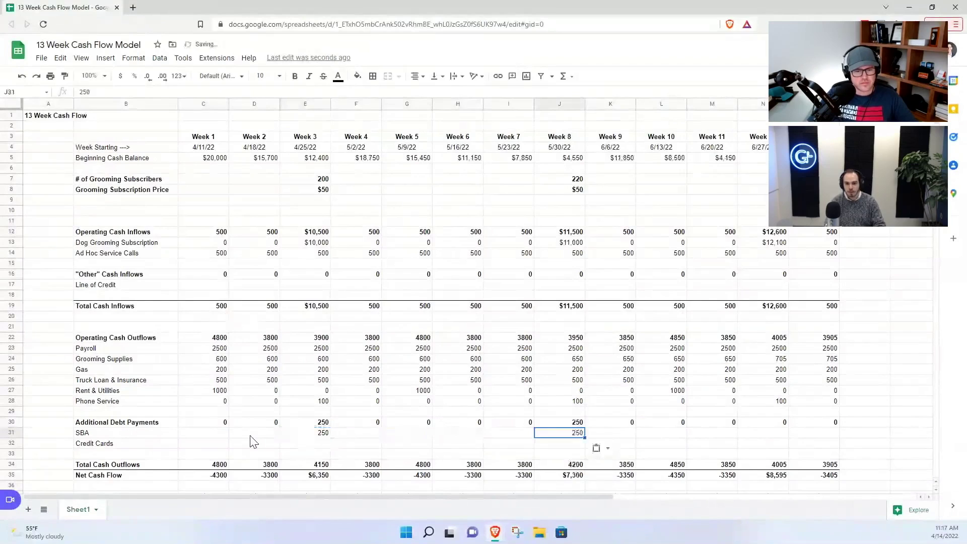
key("Right")
key("Right")
key("Right")
key("Right")
key("ctrl+v")
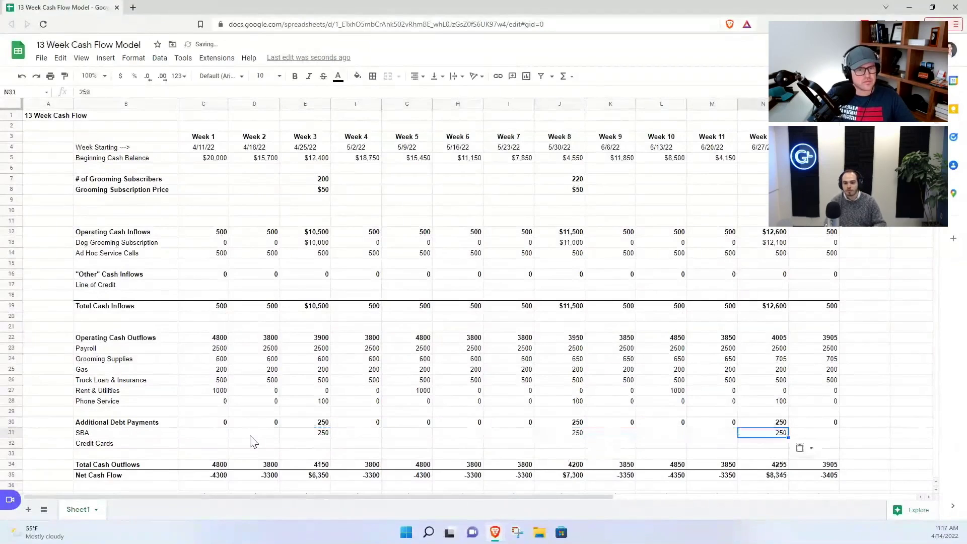
key("Left")
Step: Enter 0 in every other SBA week
key("Left")
key("Left")
key("Left")
key("Left")
key("Left")
key("Left")
key("Left")
key("Left")
key("Left")
type("0")
key("Left")
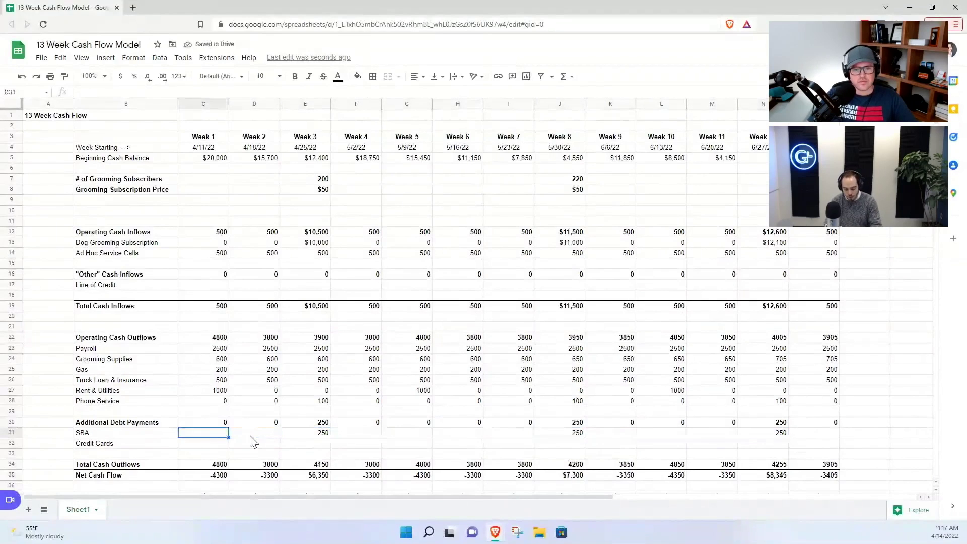
type("0")
key("Right")
key("Right")
key("Right")
key("0")
key("Right")
key("0")
key("Right")
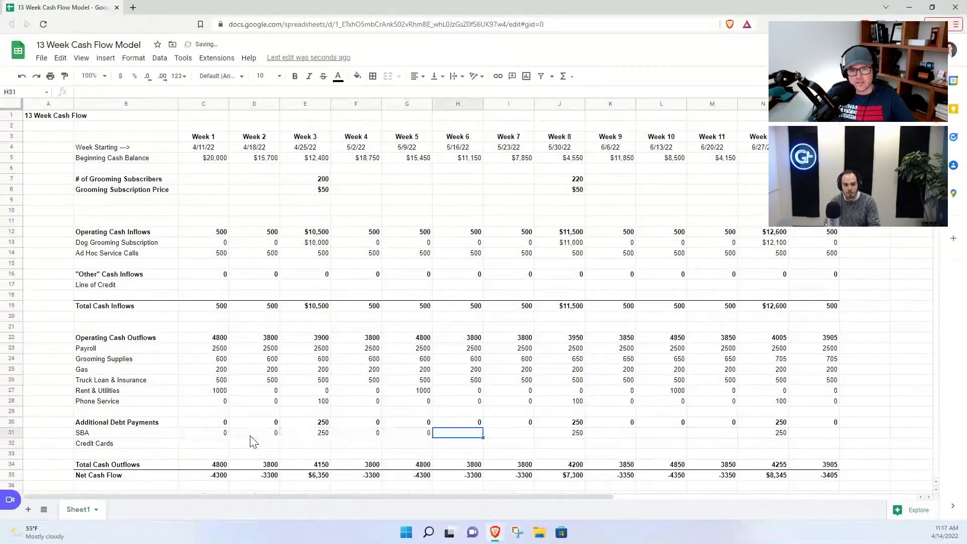
key("0")
key("Right")
key("0")
key("Right")
key("Right")
type("0")
key("Right")
type("0")
key("Right")
type("0")
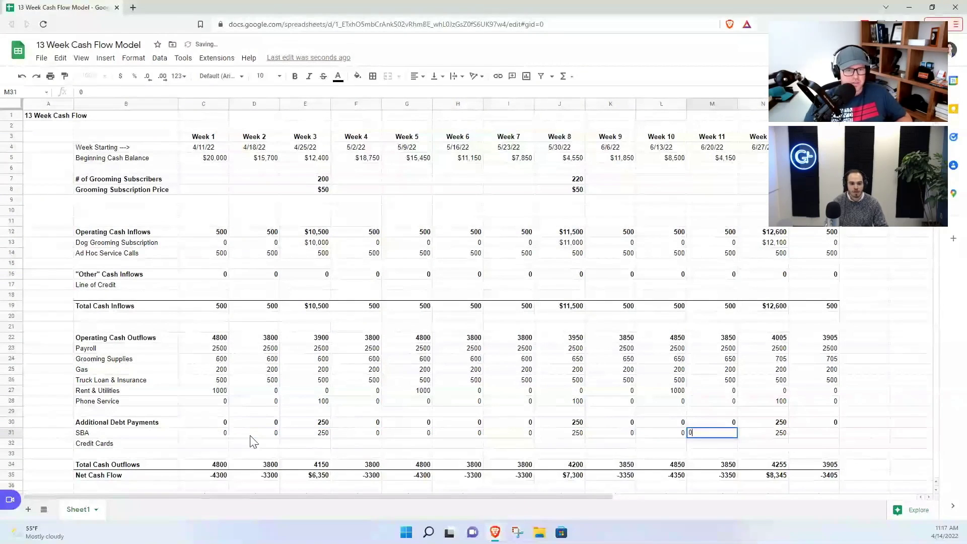
key("Right")
type("0")
key("Return")
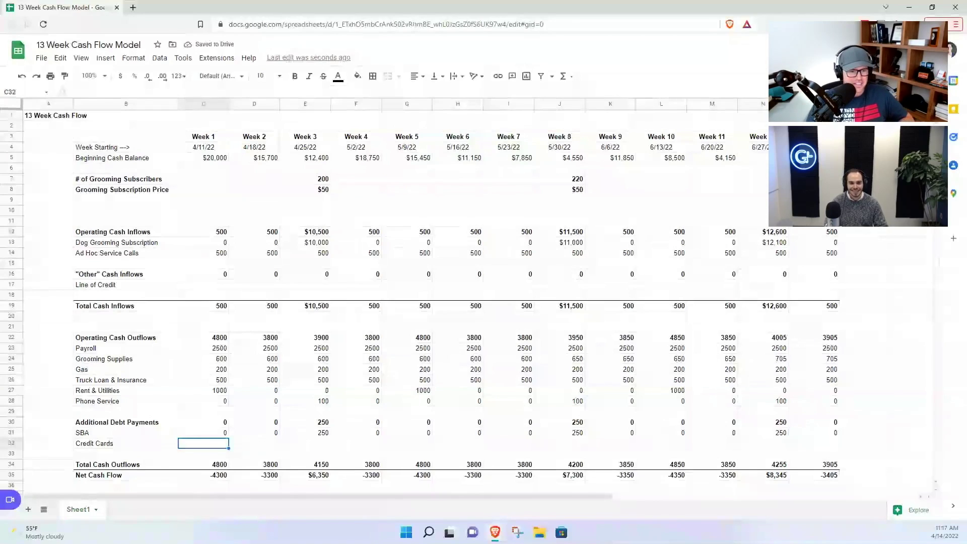
Step: Select the full Line of Credit row, then the Credit Cards row below SBA
left_click(204, 158)
scroll(138, 270, "down", 1)
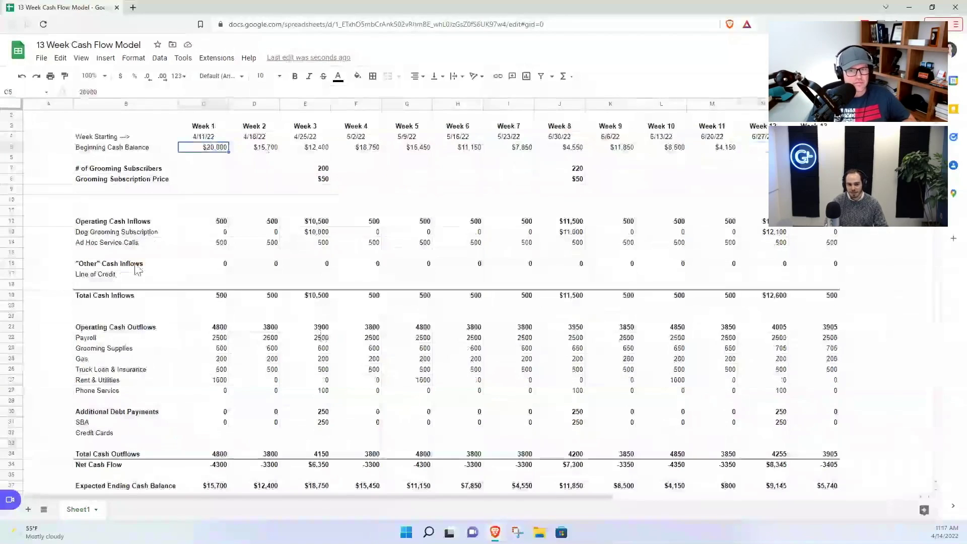
left_click(132, 274)
key("shift+space")
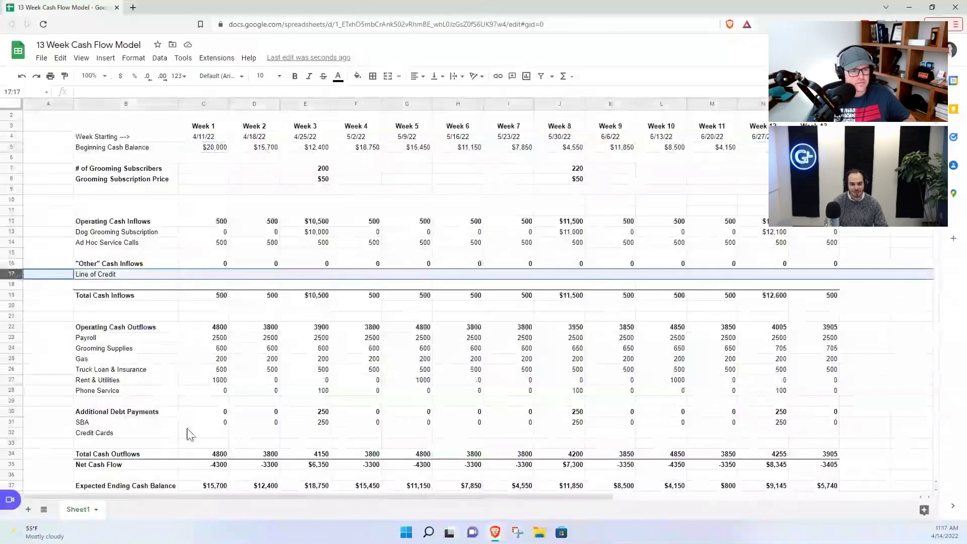
scroll(187, 432, "down", 1)
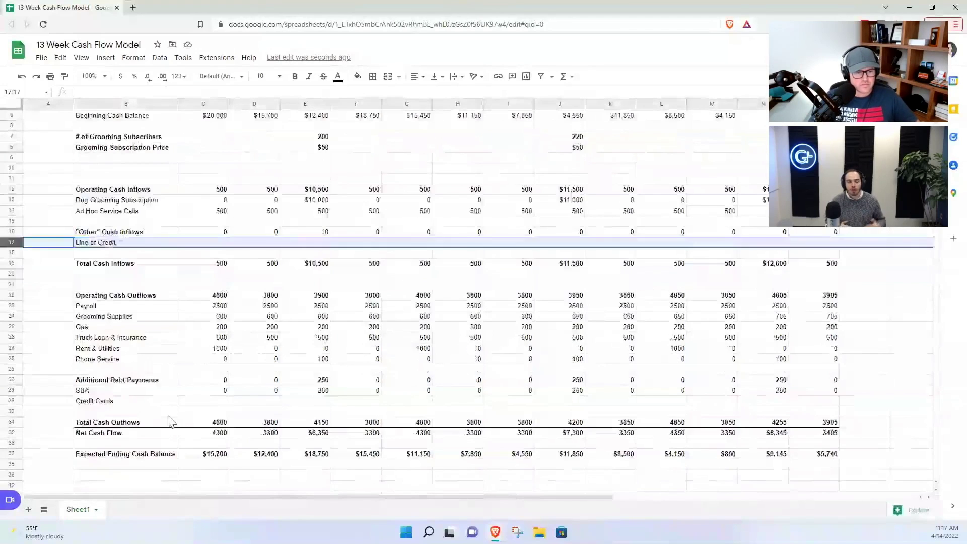
left_click(187, 401)
key("shift+space")
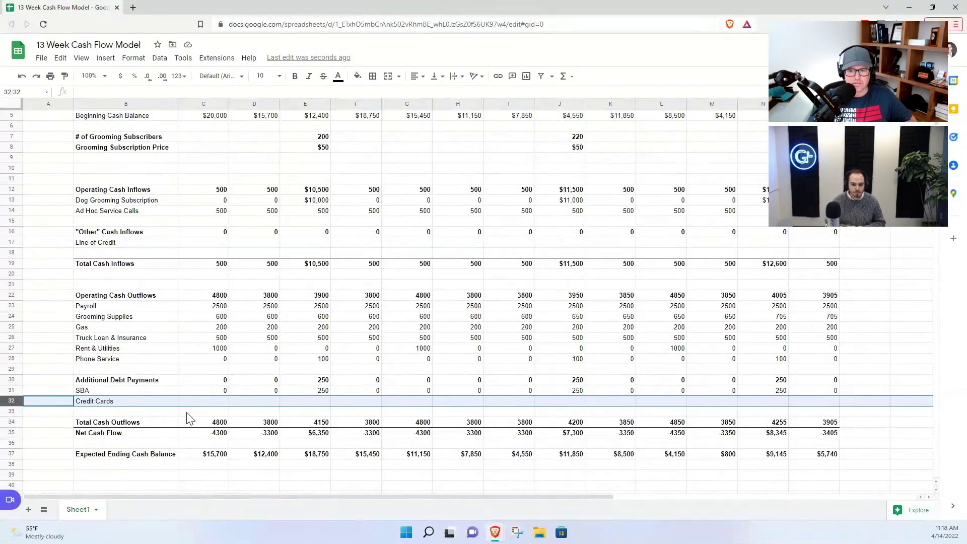
Step: Enter 1500 Credit Cards payments in Weeks 3, 8 and 12, with 0 in the other weeks
key("Right")
key("Right")
key("Right")
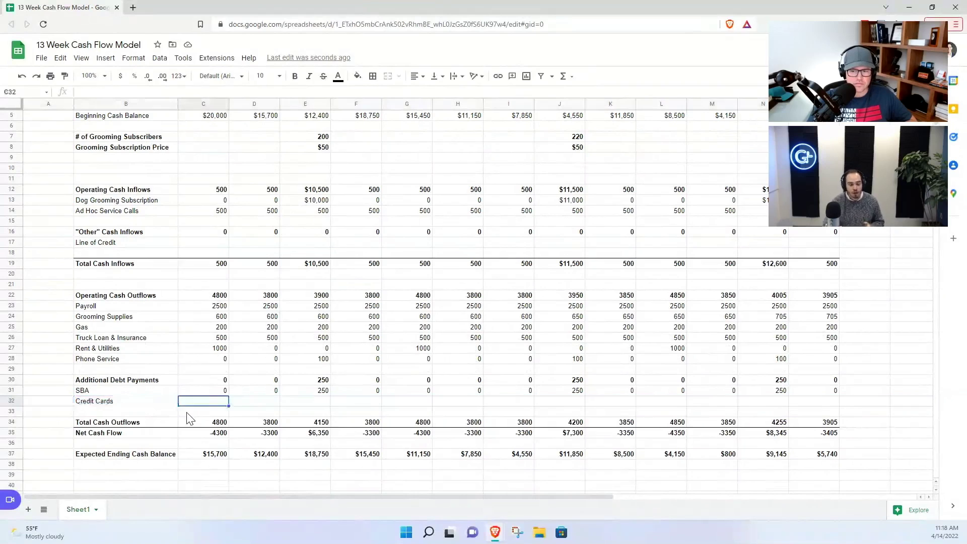
scroll(189, 419, "up", 2)
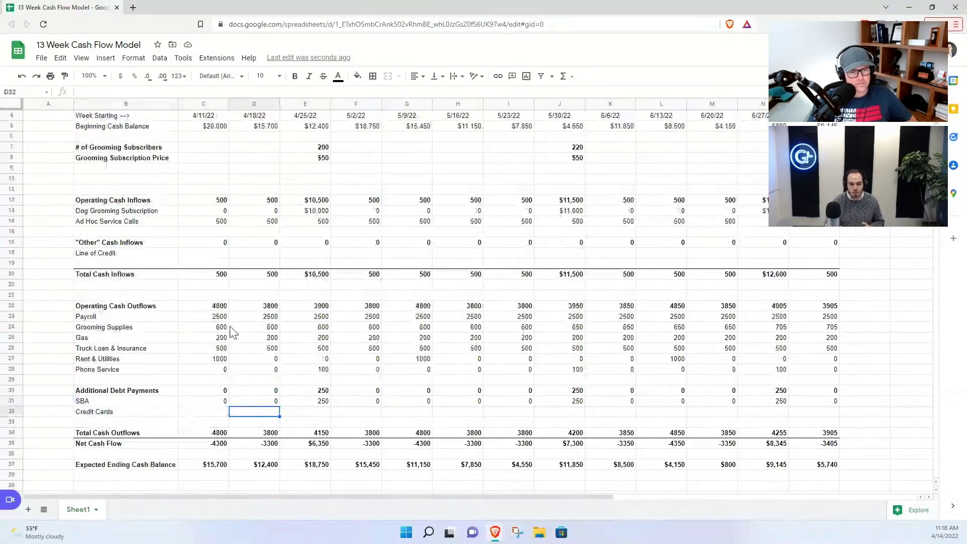
key("Left")
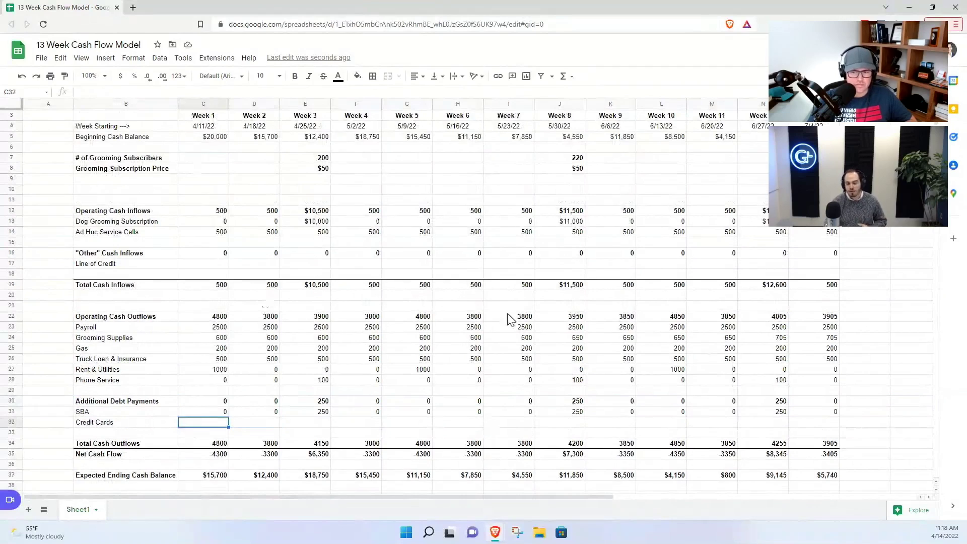
key("Right")
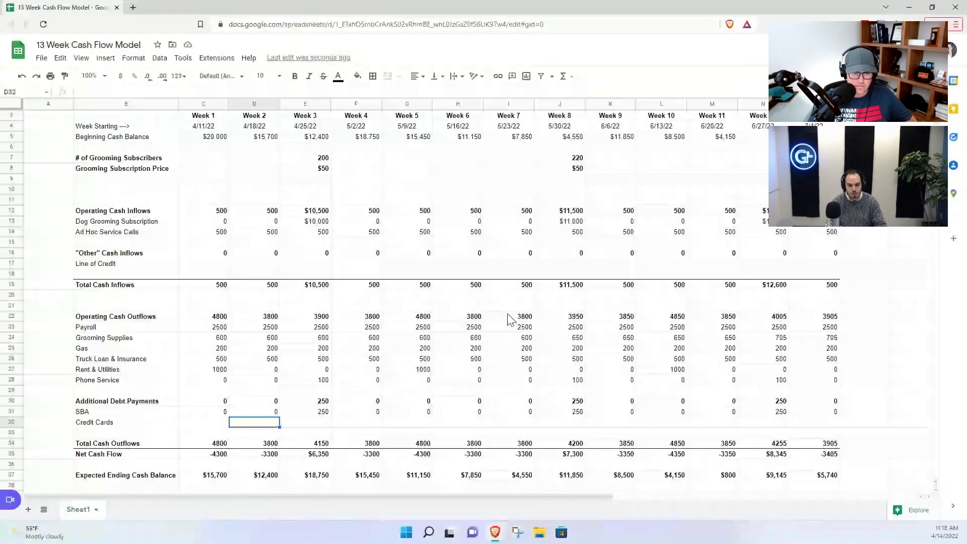
key("ctrl+z")
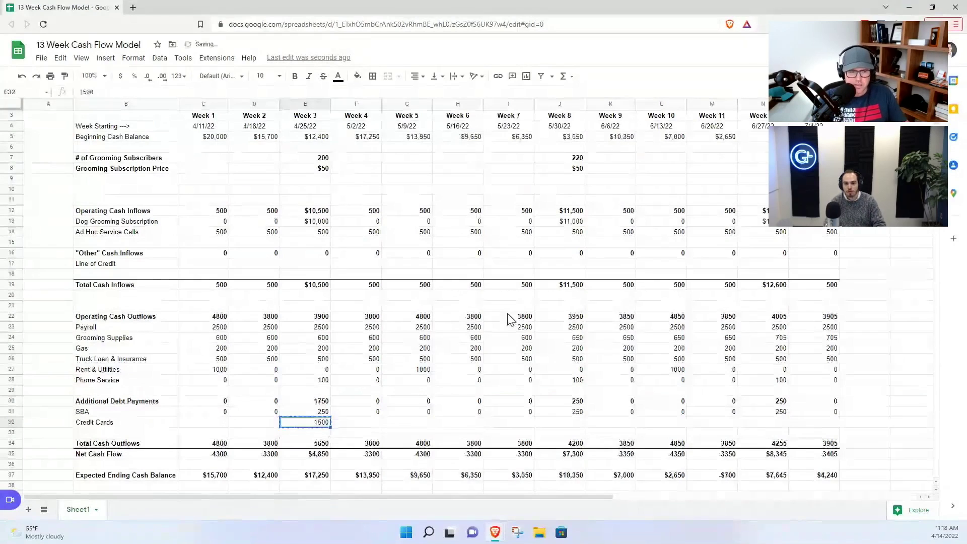
key("ctrl+z")
key("ctrl+z")
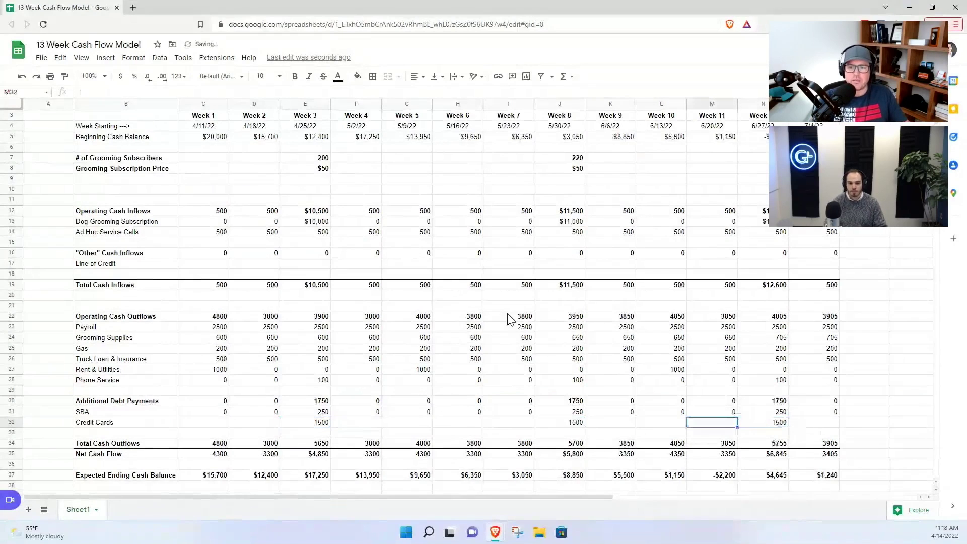
key("ctrl+z")
key("ctrl+z")
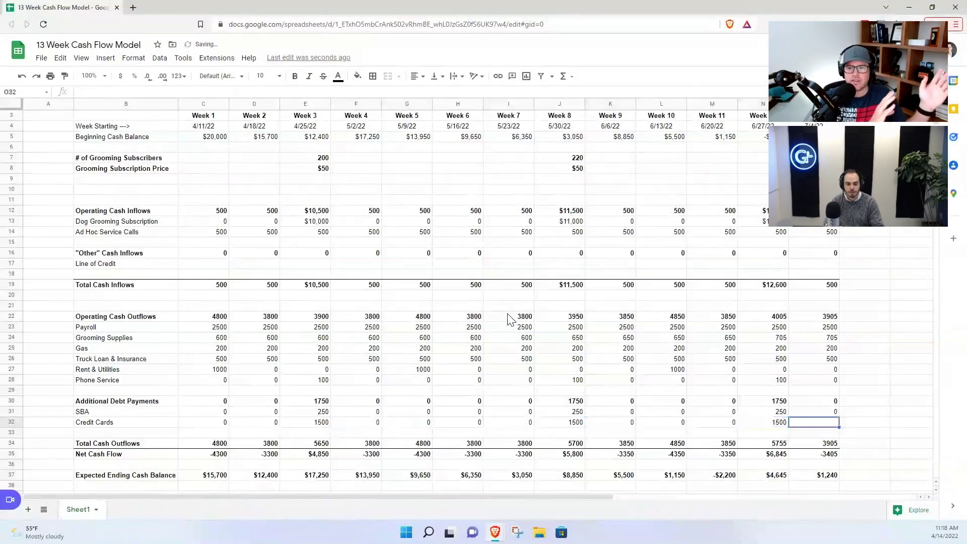
key("Return")
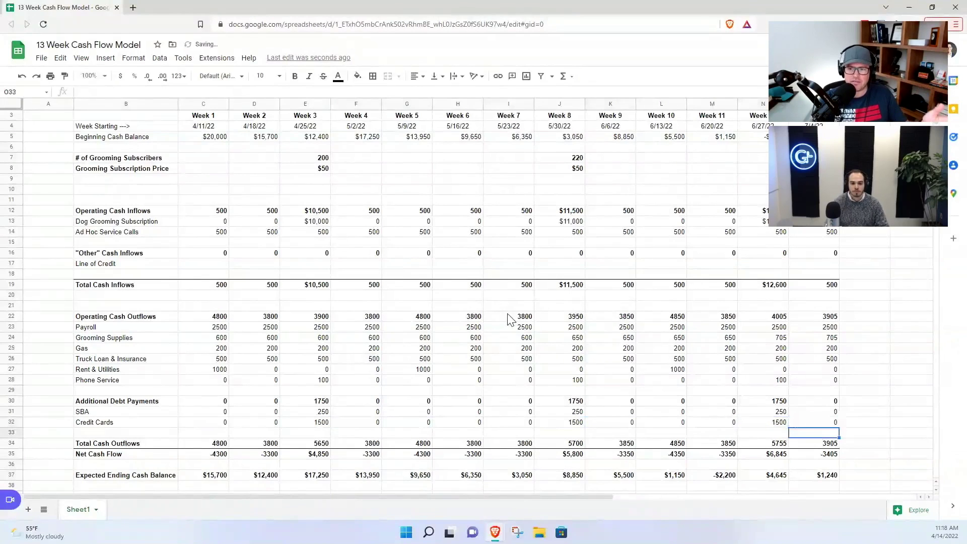
left_click(219, 329)
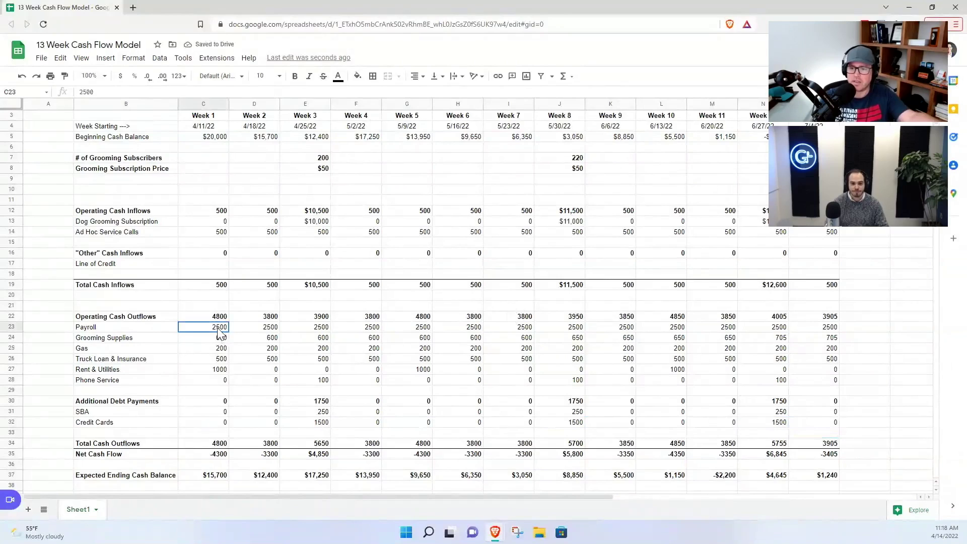
left_click(292, 350)
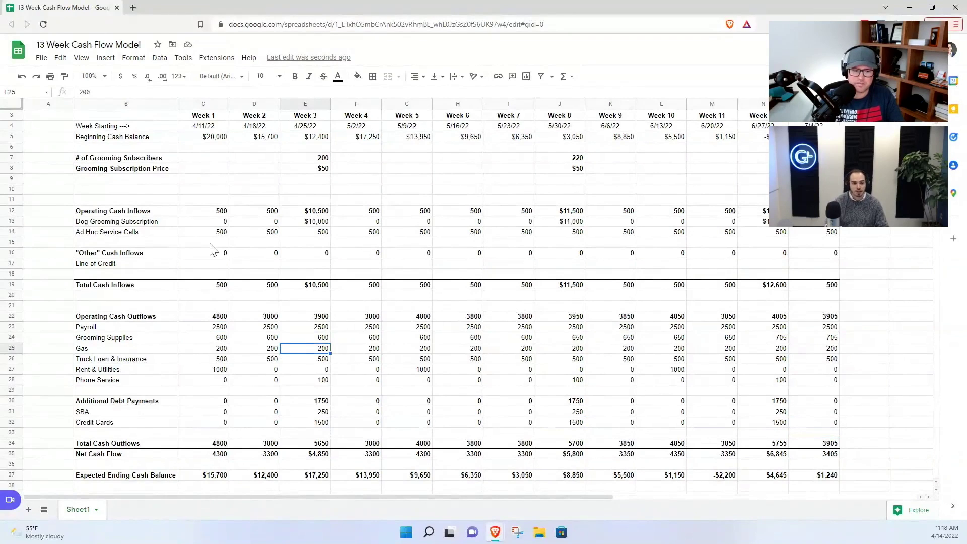
left_click(214, 371)
left_click(221, 349)
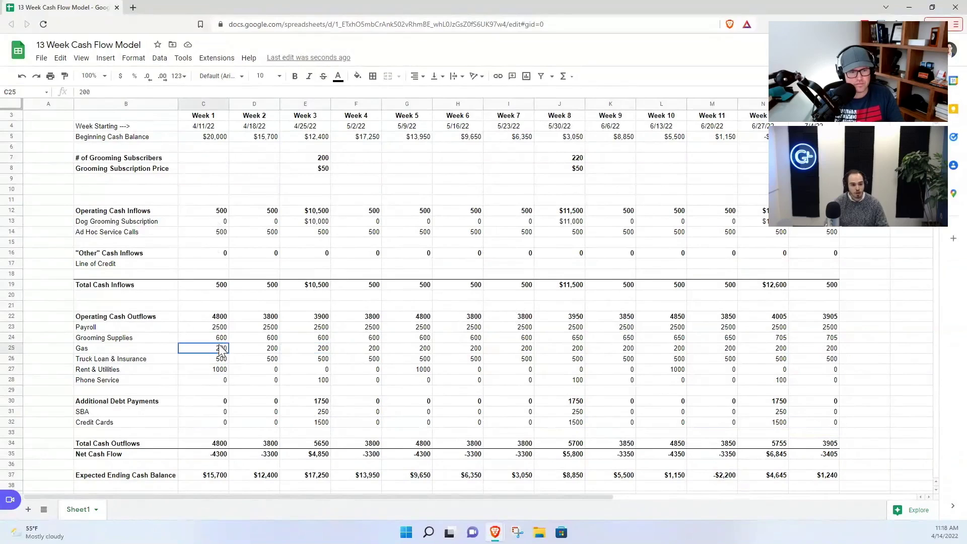
key("shift+Right")
key("shift+Right")
key("shift+Right")
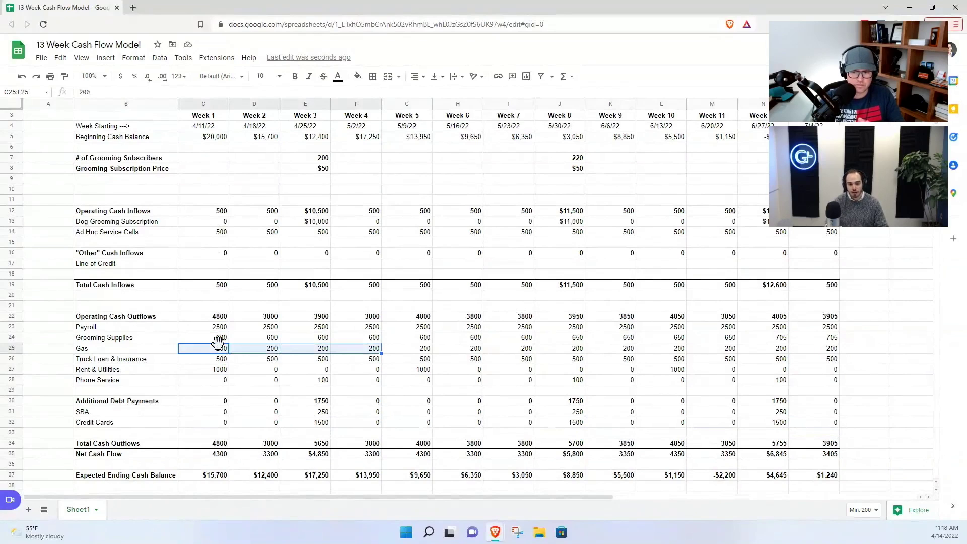
left_click(304, 342, "shift")
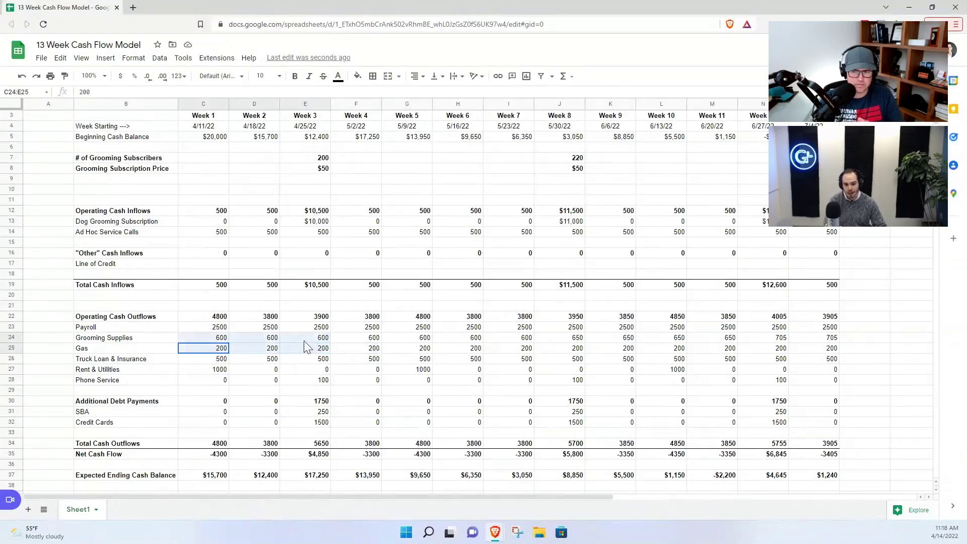
left_click(319, 423)
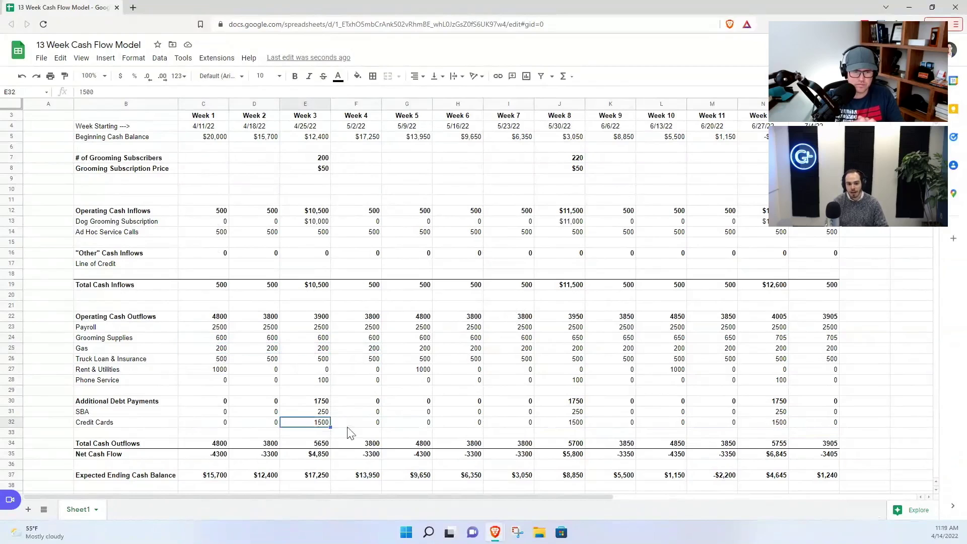
left_click_drag(207, 350, 325, 351)
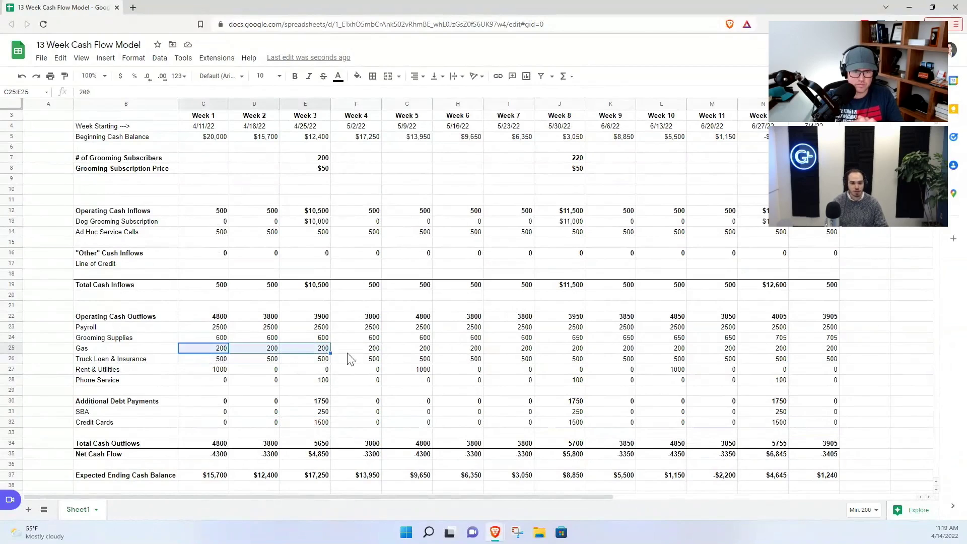
left_click(373, 424)
type("600")
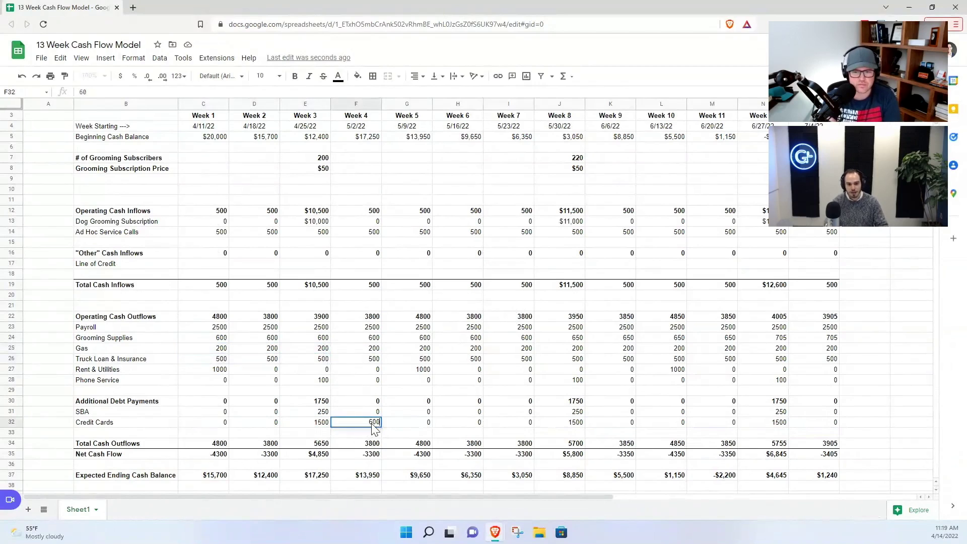
key("Return")
left_click(373, 424)
key("Delete")
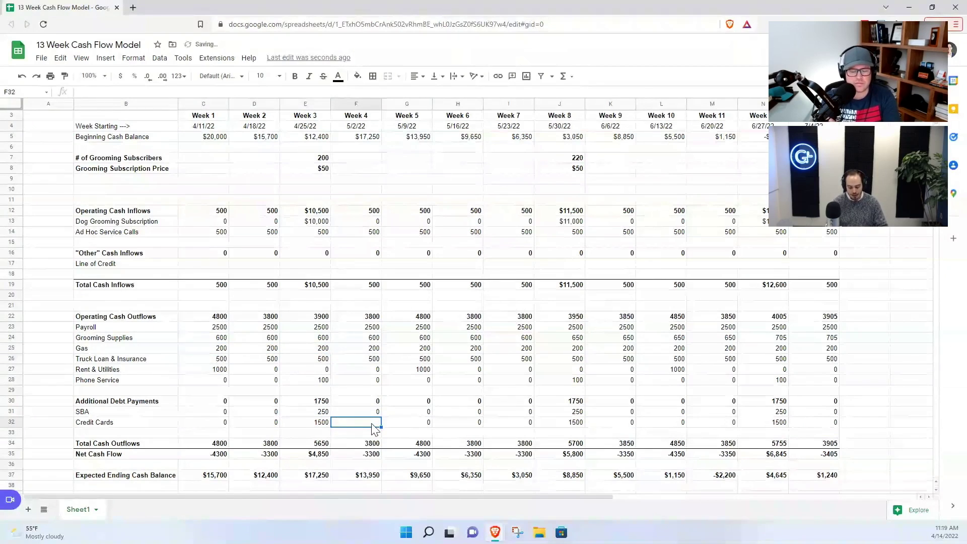
type("0")
key("Return")
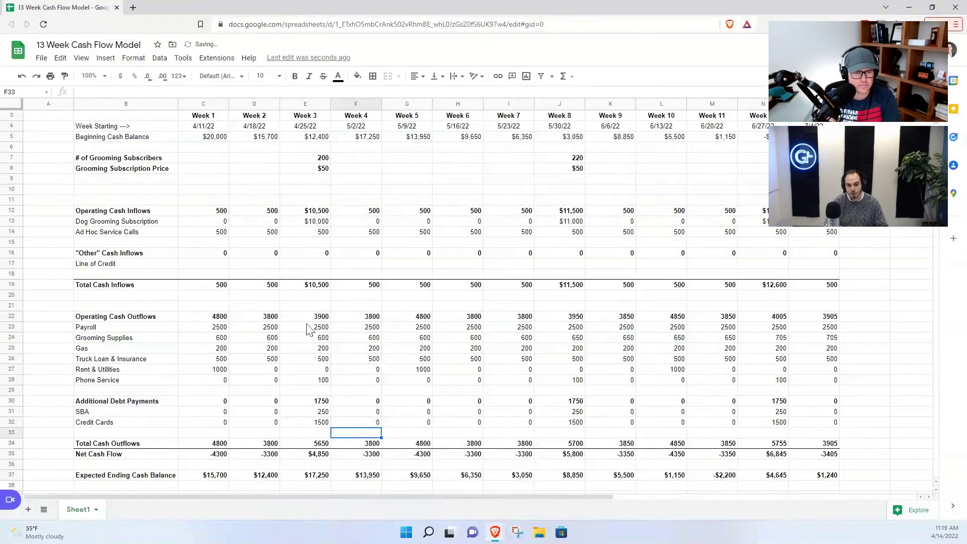
left_click_drag(307, 328, 310, 383)
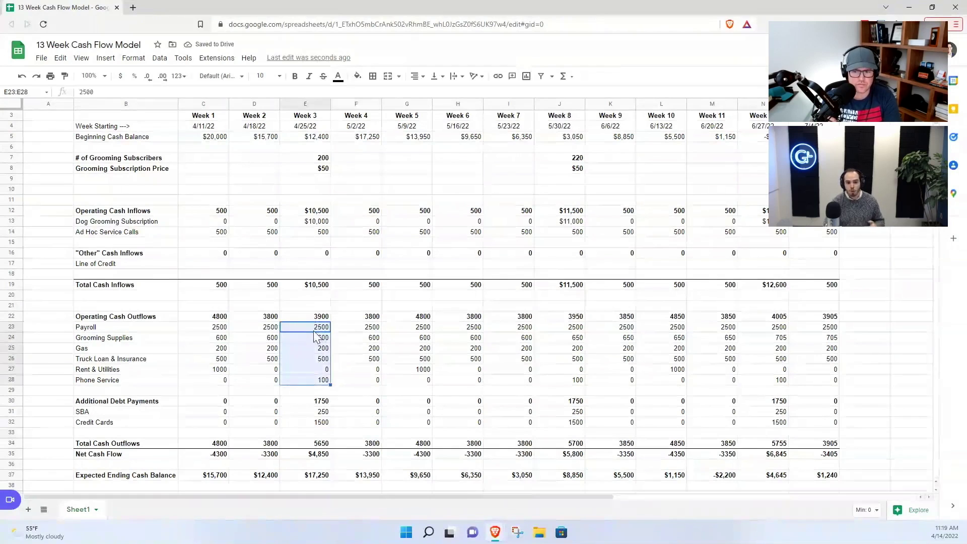
left_click_drag(203, 348, 326, 352)
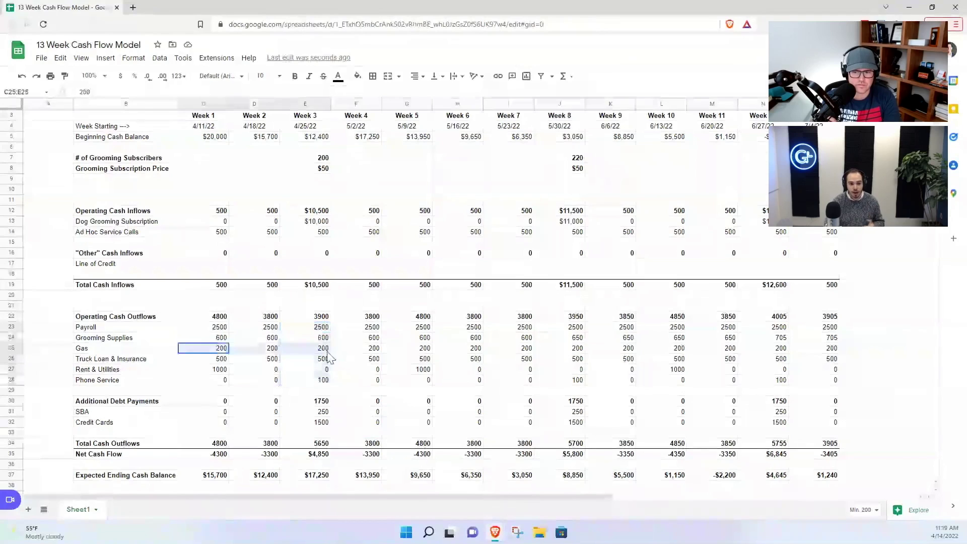
left_click(6, 348)
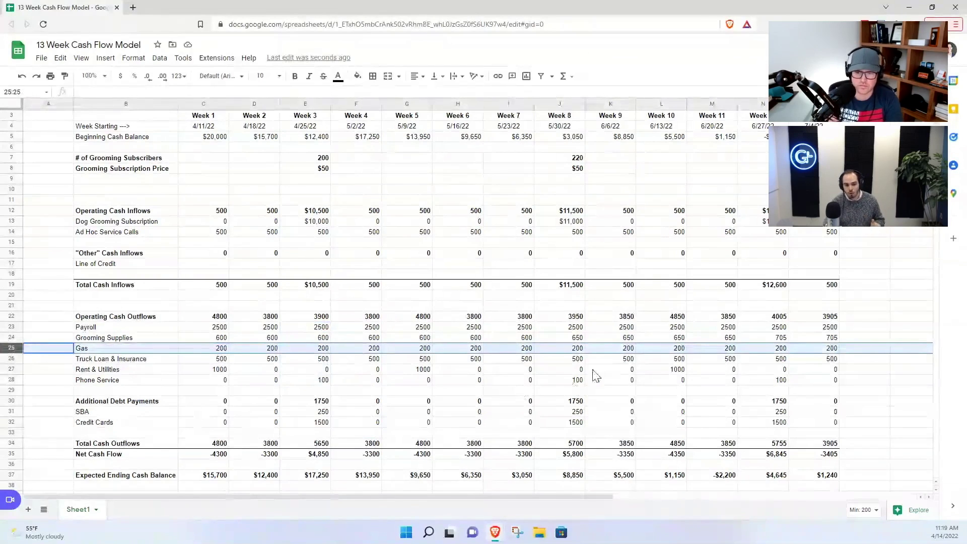
left_click_drag(201, 330, 819, 386)
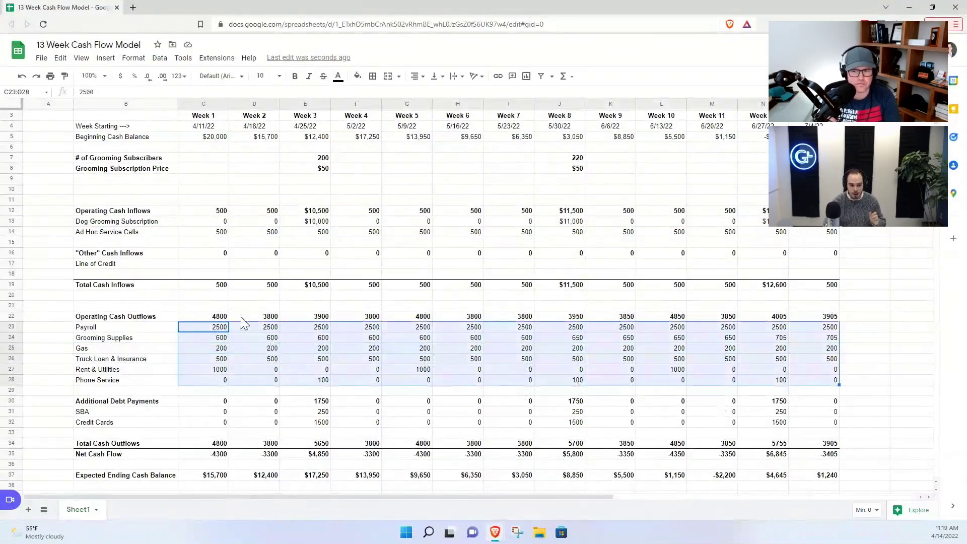
left_click(11, 348)
left_click_drag(206, 351, 300, 350)
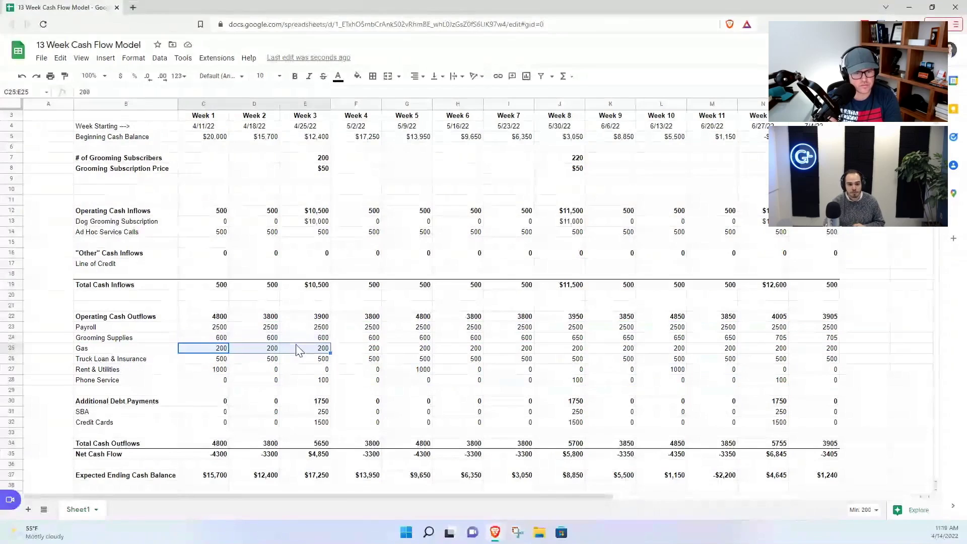
scroll(319, 479, "down", 1)
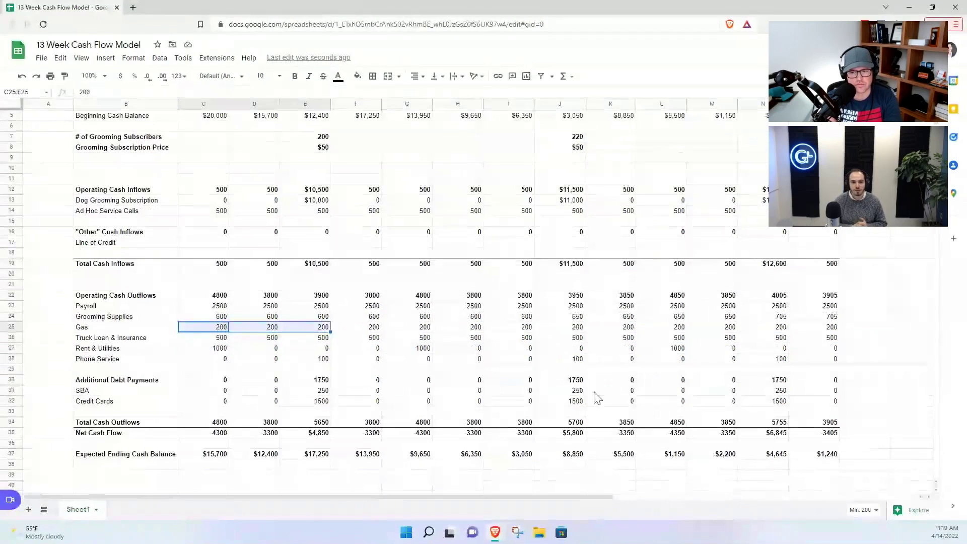
scroll(597, 398, "up", 2)
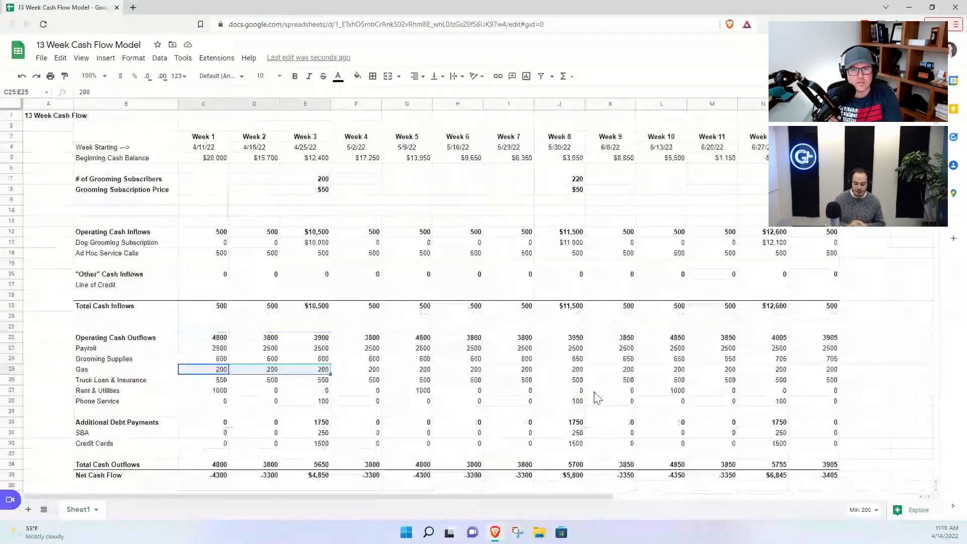
key("ctrl+z")
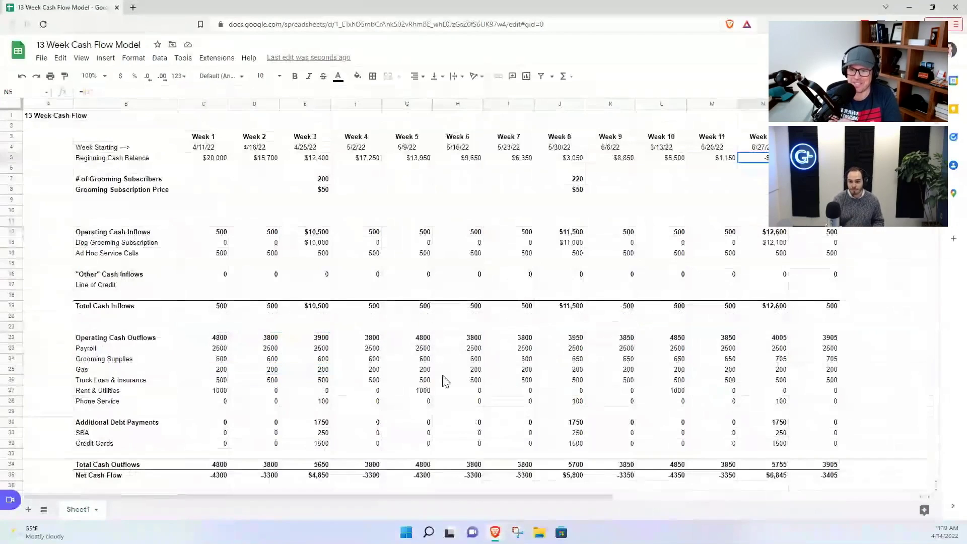
left_click(225, 159)
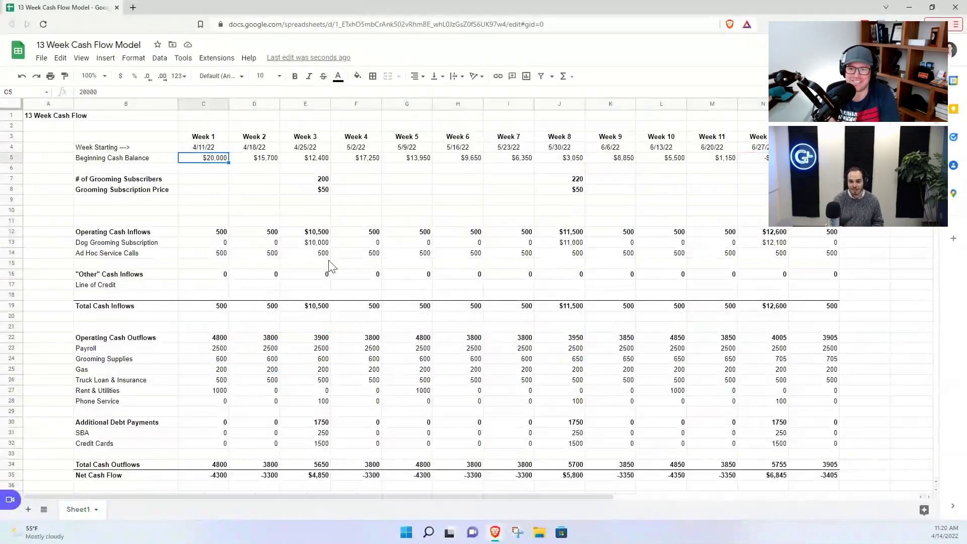
scroll(330, 265, "down", 1)
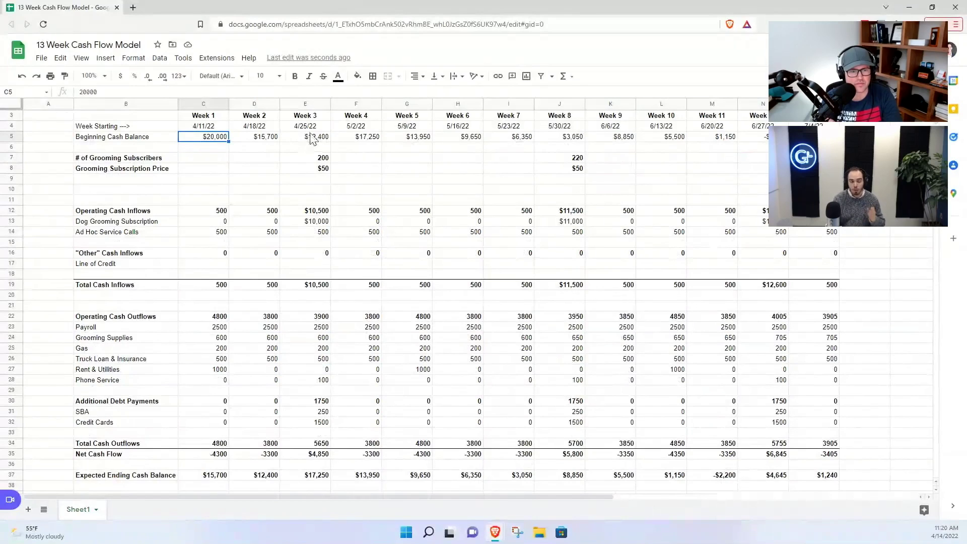
left_click(305, 104)
left_click(306, 127)
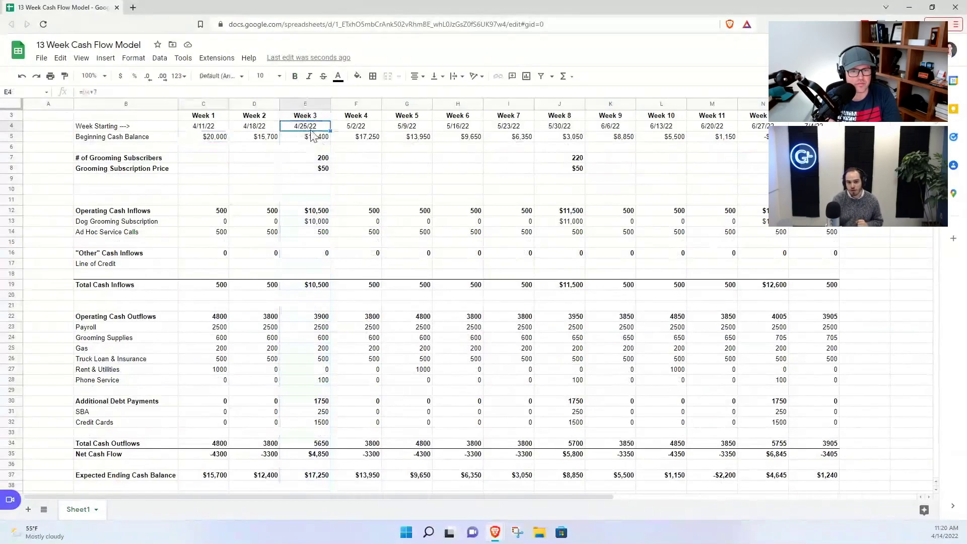
left_click(351, 130)
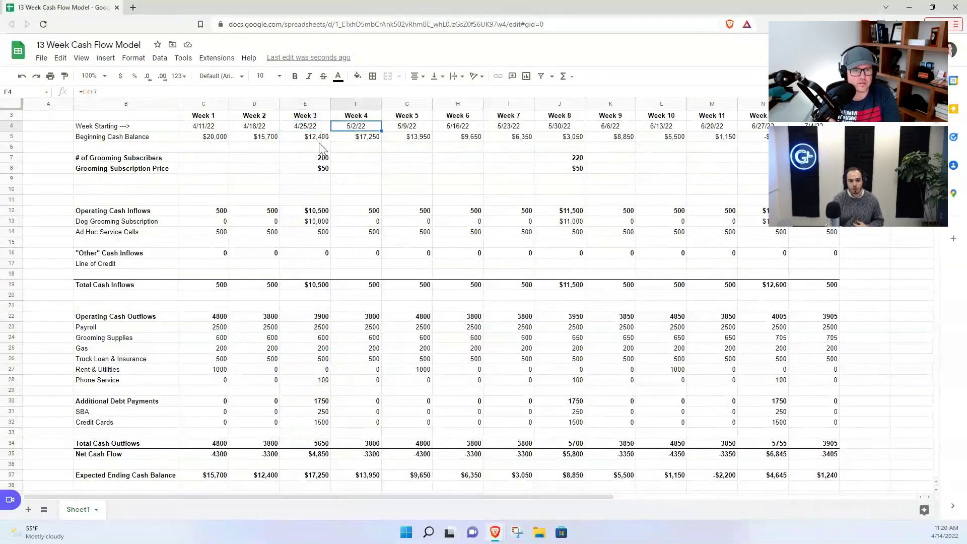
left_click(354, 137)
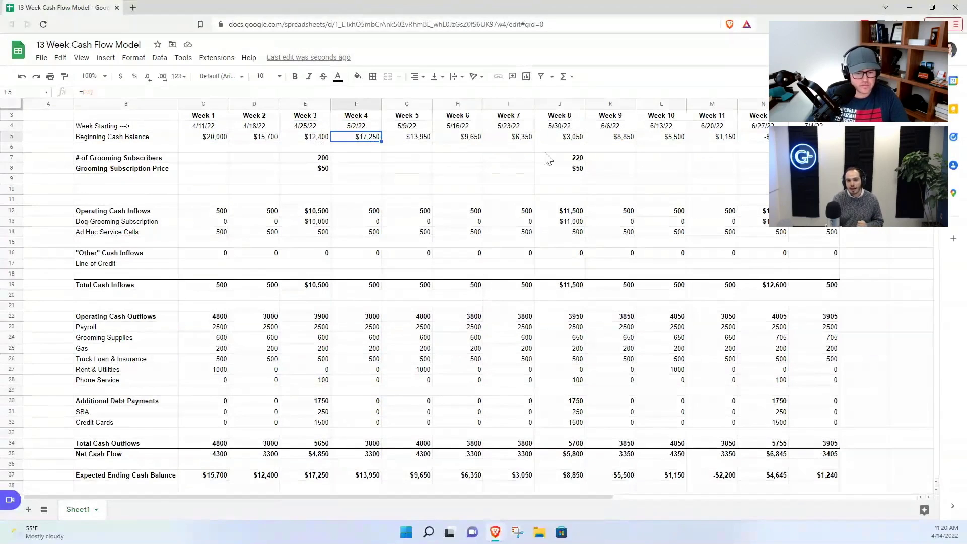
left_click(611, 138)
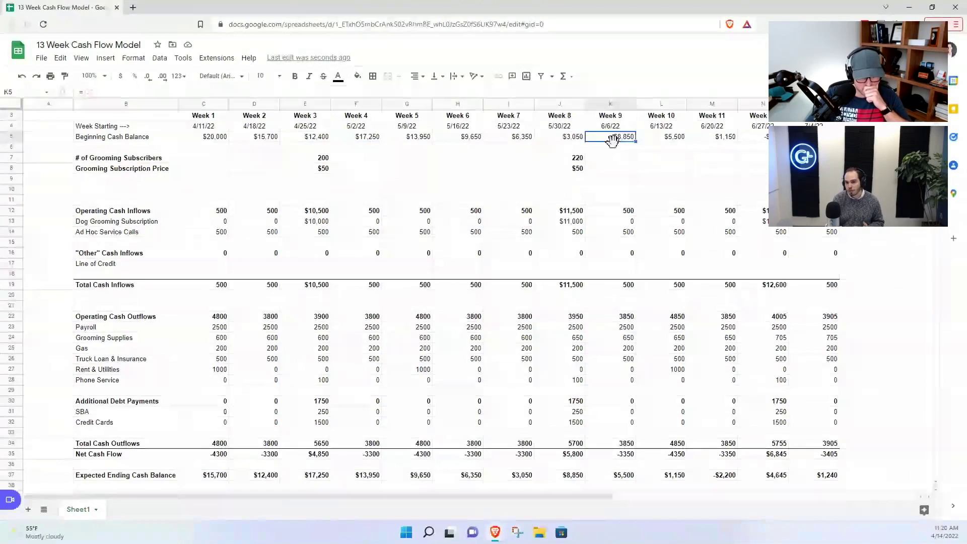
left_click(766, 139)
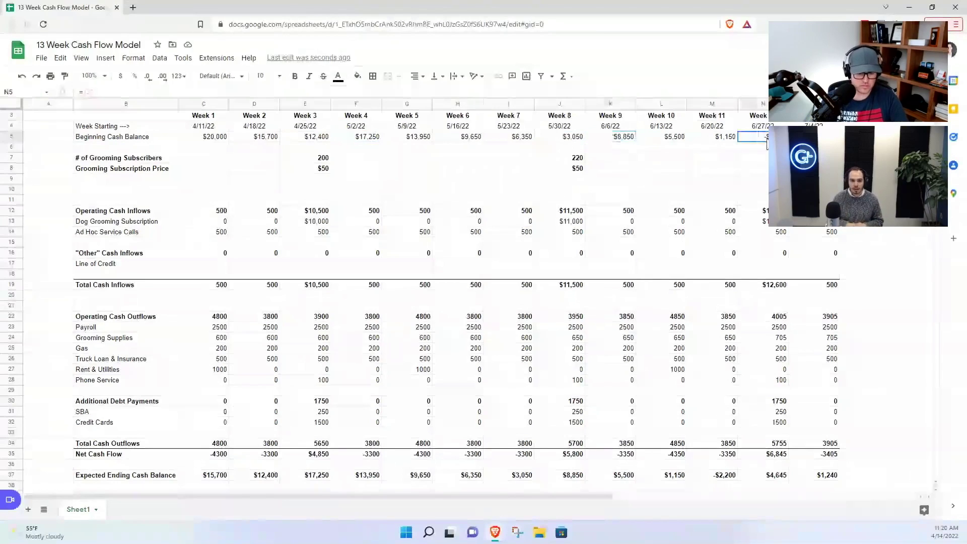
left_click(813, 137)
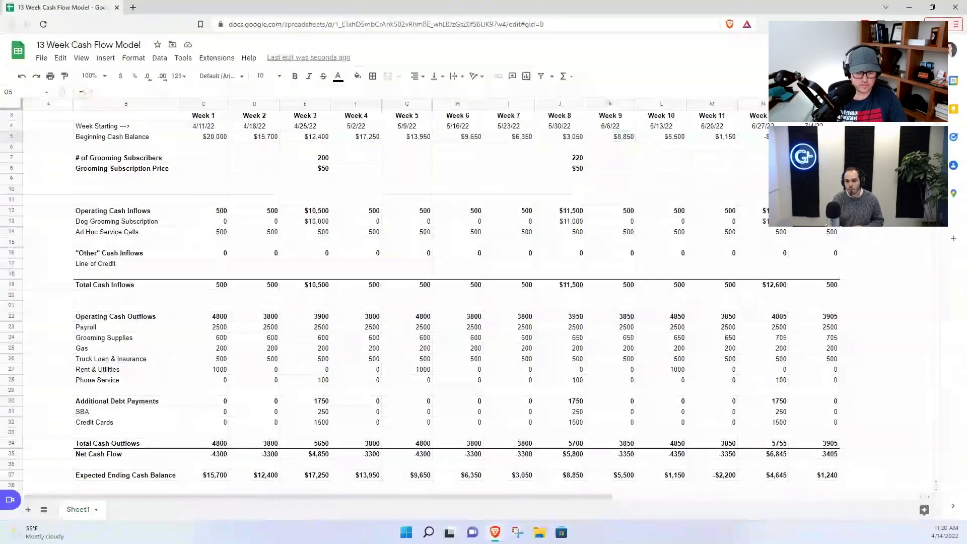
left_click_drag(755, 137, 714, 143)
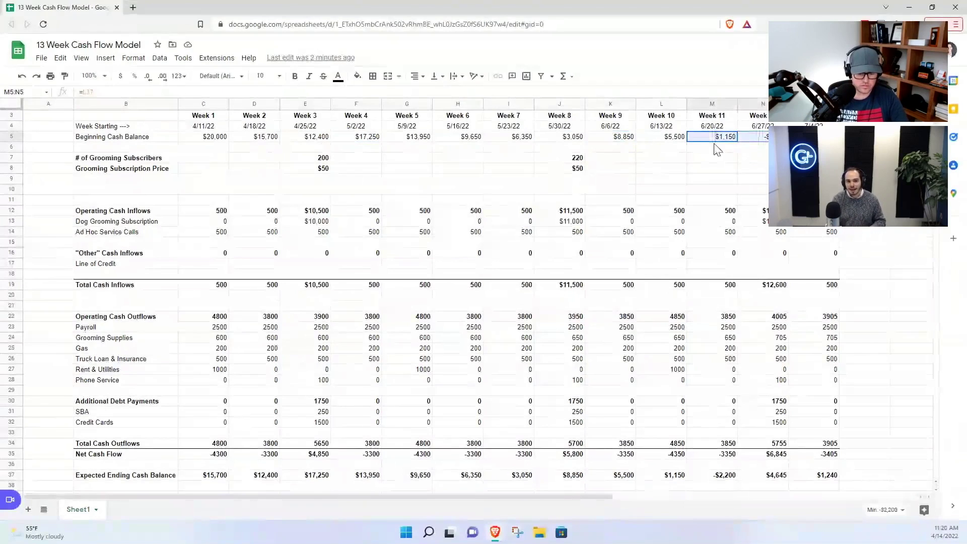
left_click(750, 140)
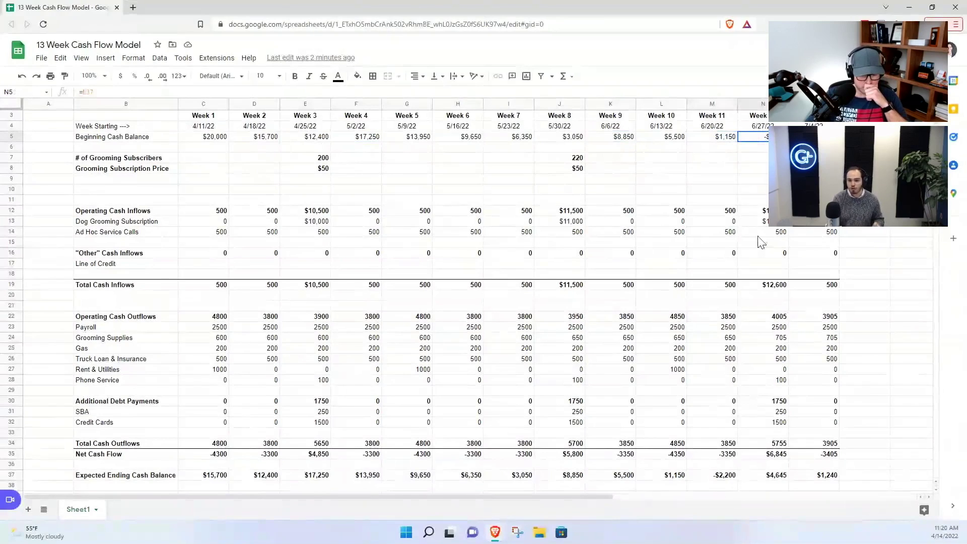
scroll(714, 413, "down", 1)
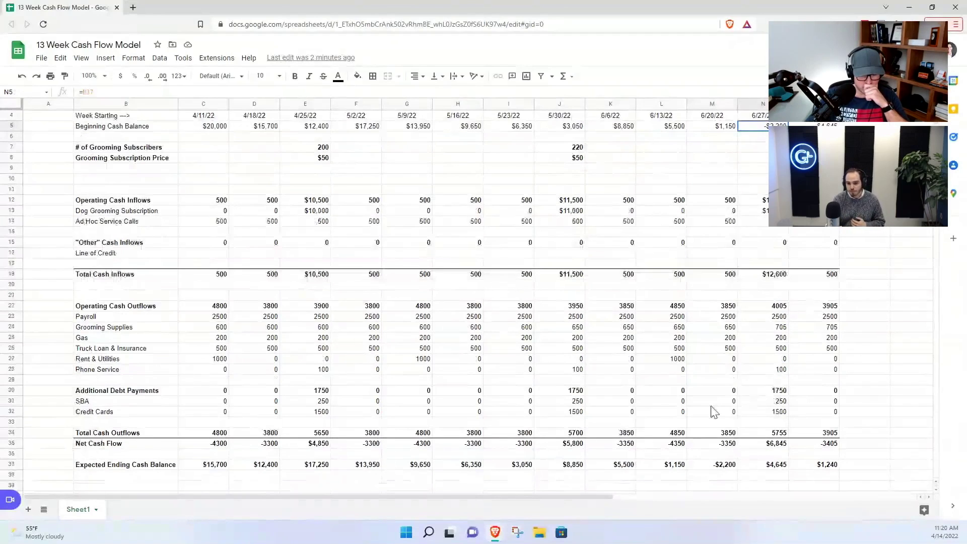
left_click(569, 412)
left_click_drag(308, 412, 566, 412)
key("ctrl+c")
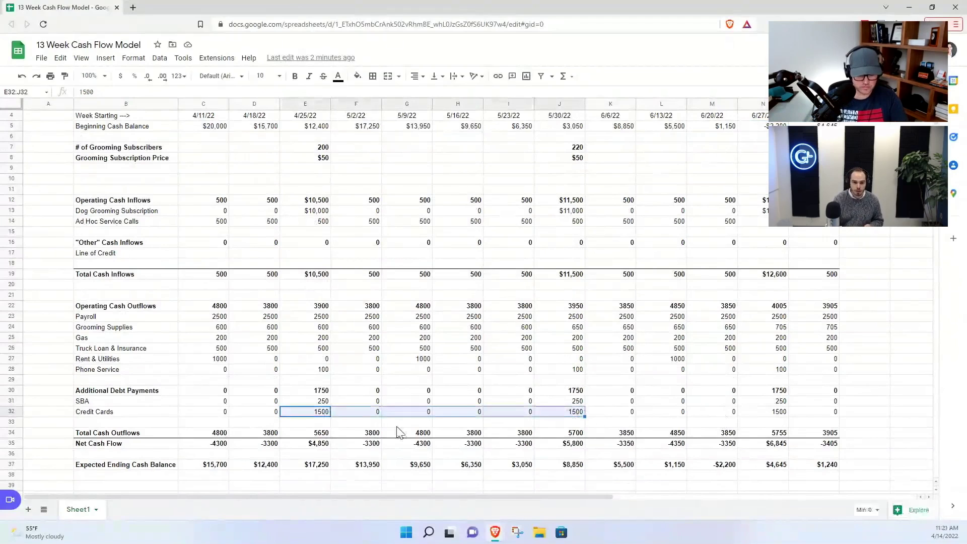
left_click(786, 412)
key("Escape")
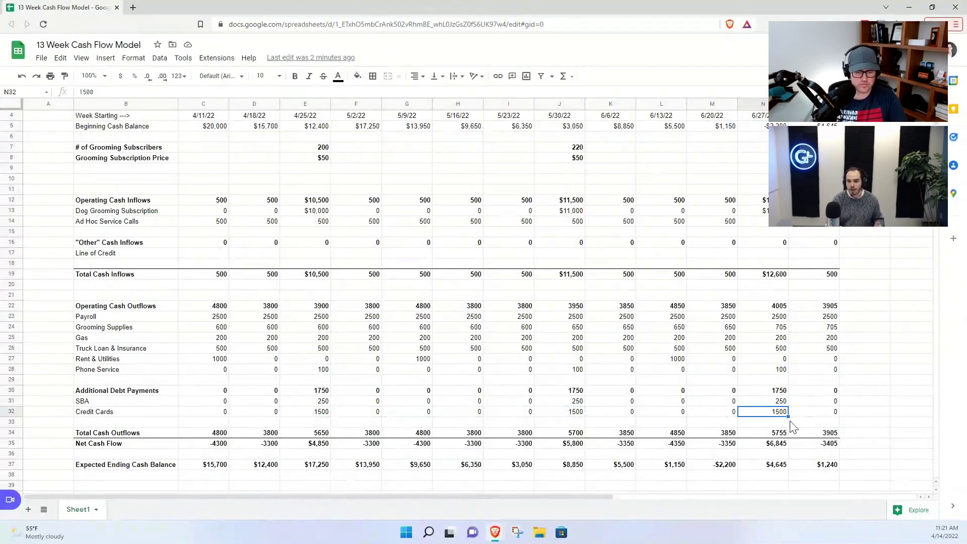
scroll(757, 373, "up", 1)
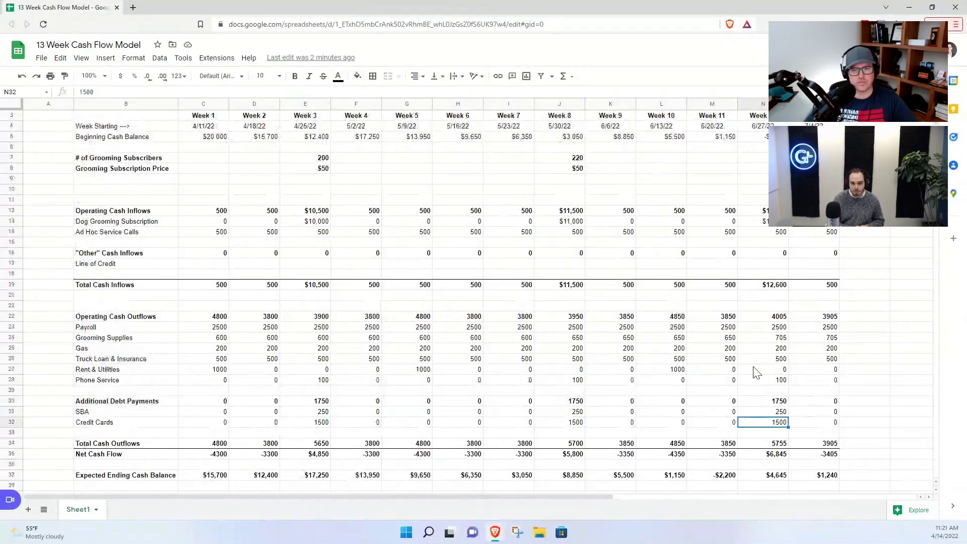
left_click(398, 263)
key("Right")
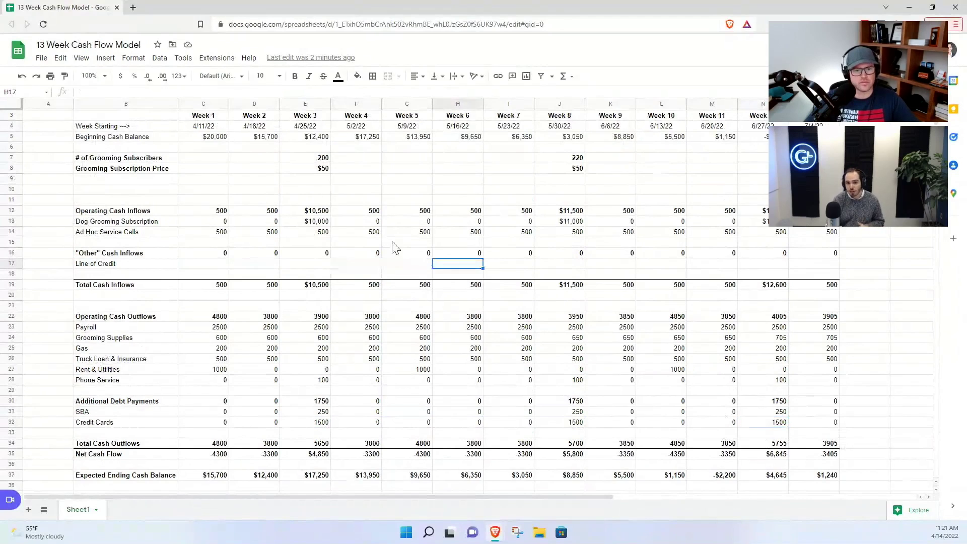
key("Right")
key("Right")
key("Right")
key("Right")
key("Right")
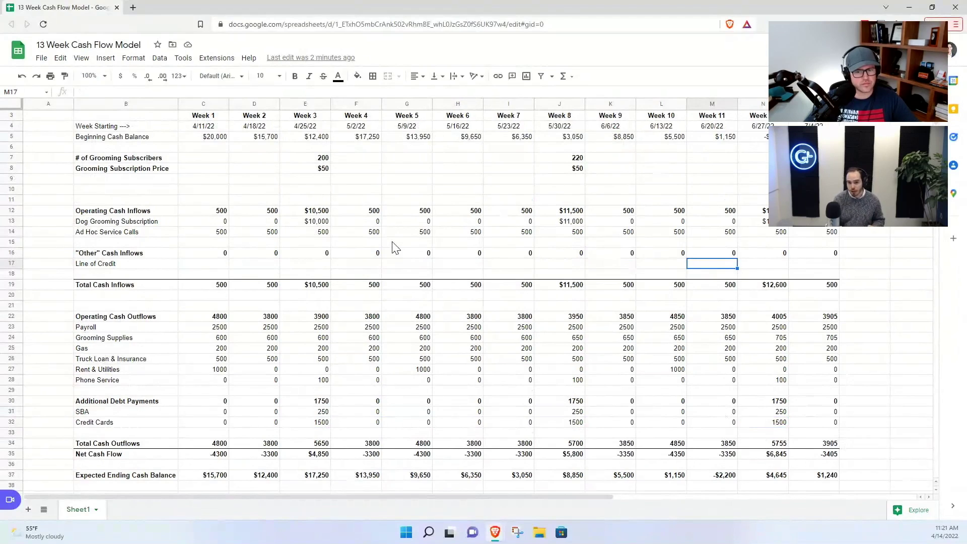
key("Right")
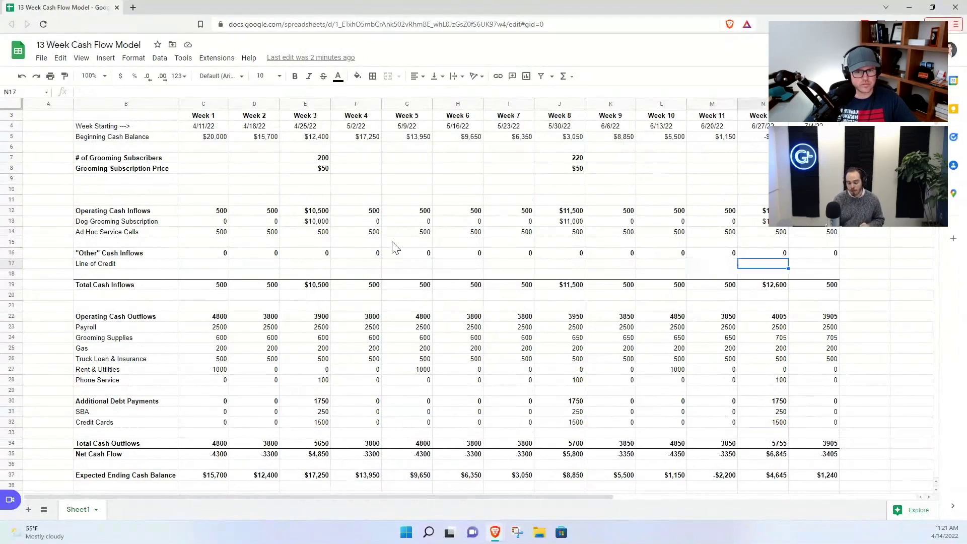
key("Left")
key("Left")
key("Left")
key("Left")
key("Left")
key("Left")
key("Left")
key("Left")
key("Left")
key("Left")
key("Left")
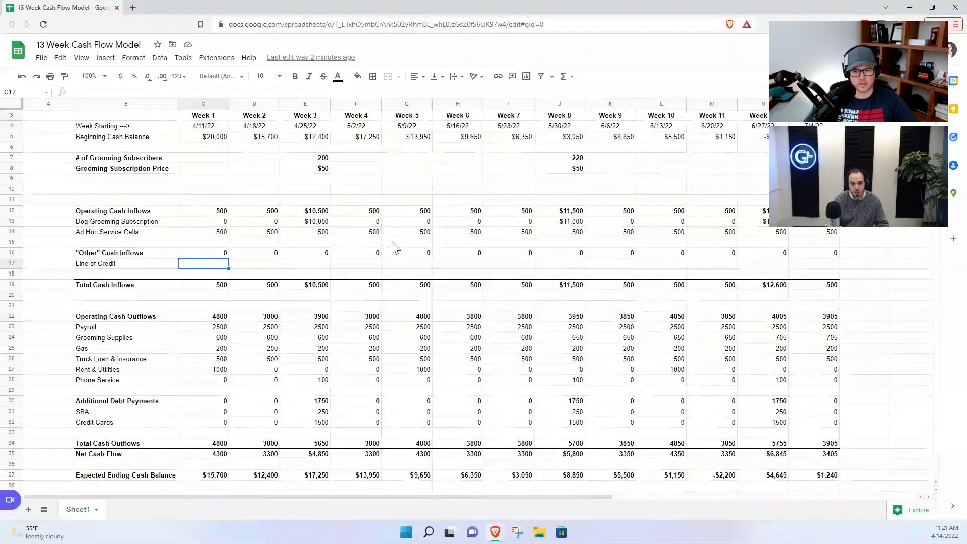
type("=(")
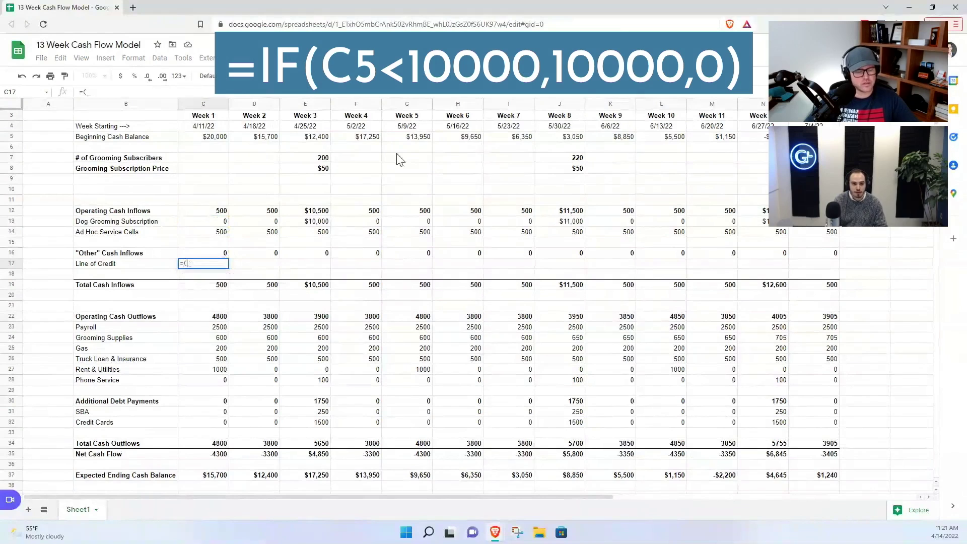
key("BackSpace")
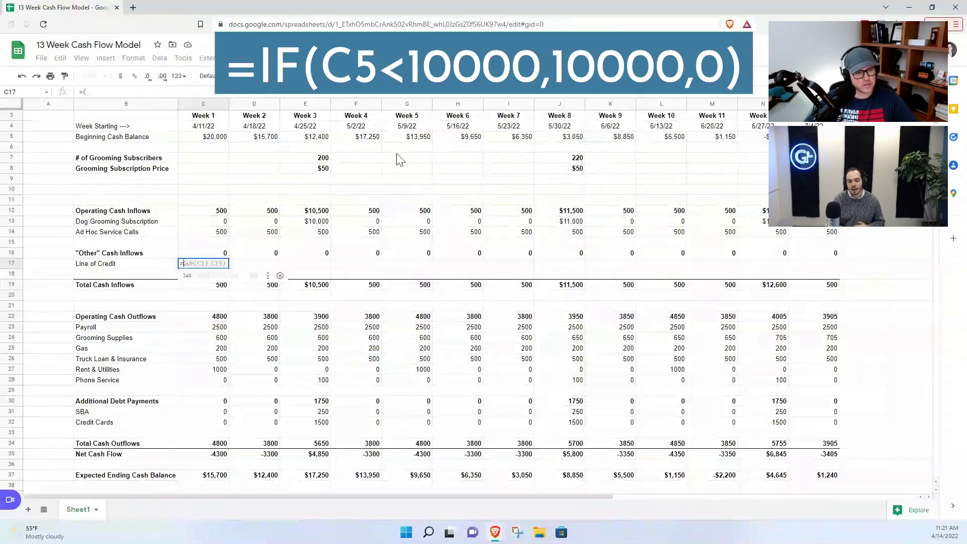
type("IF(<")
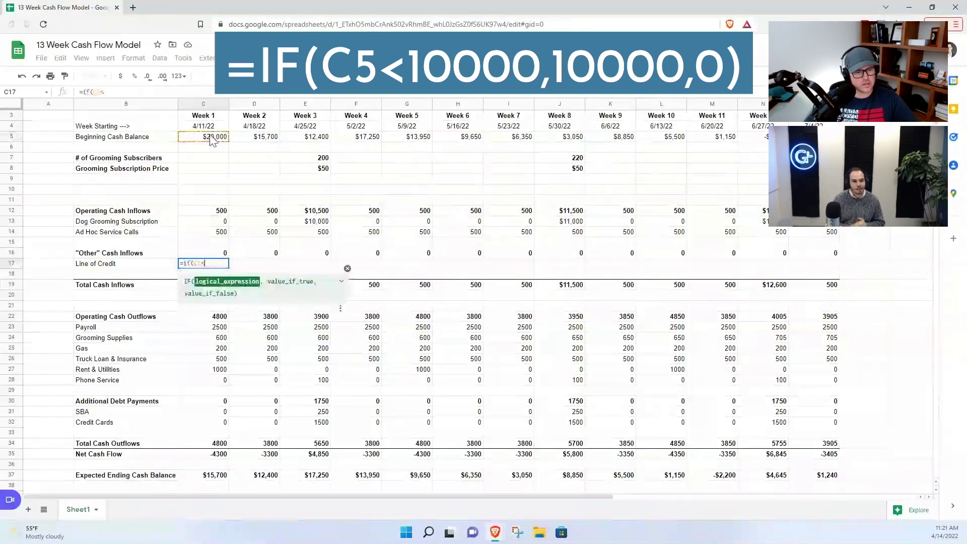
type("100")
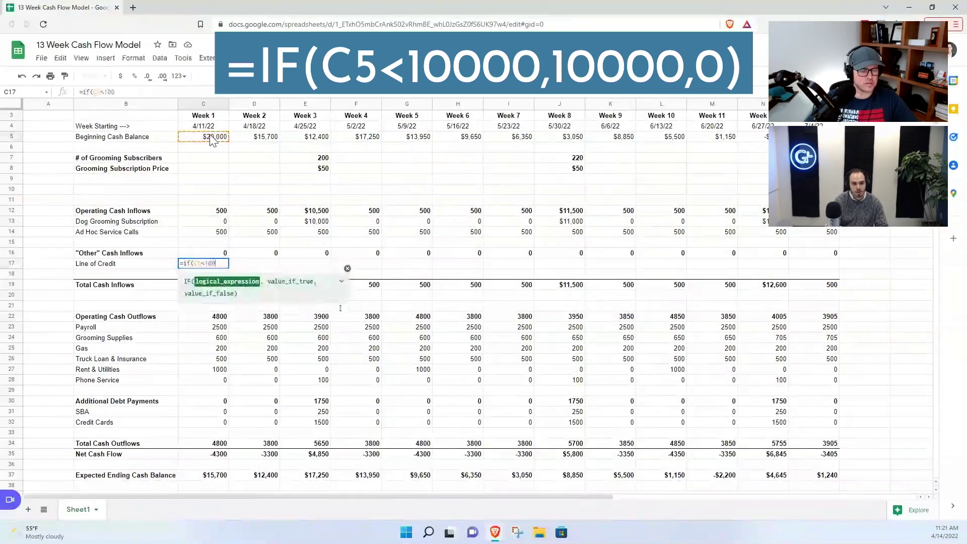
type("000")
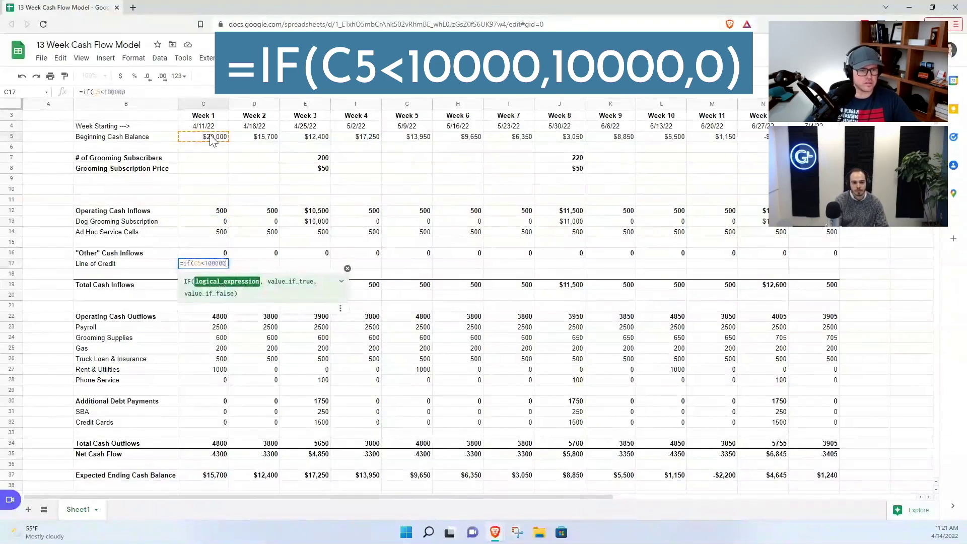
type("0")
key("BackSpace")
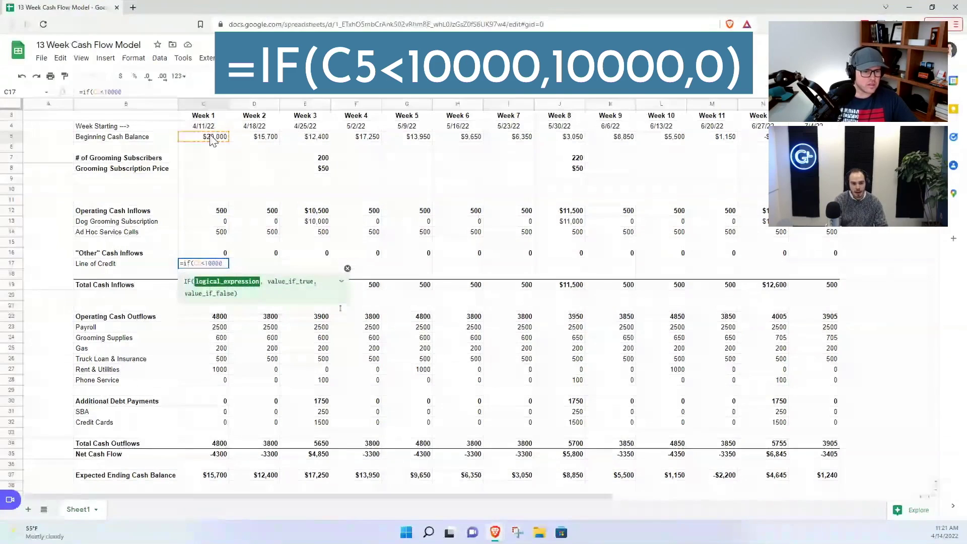
type(",100")
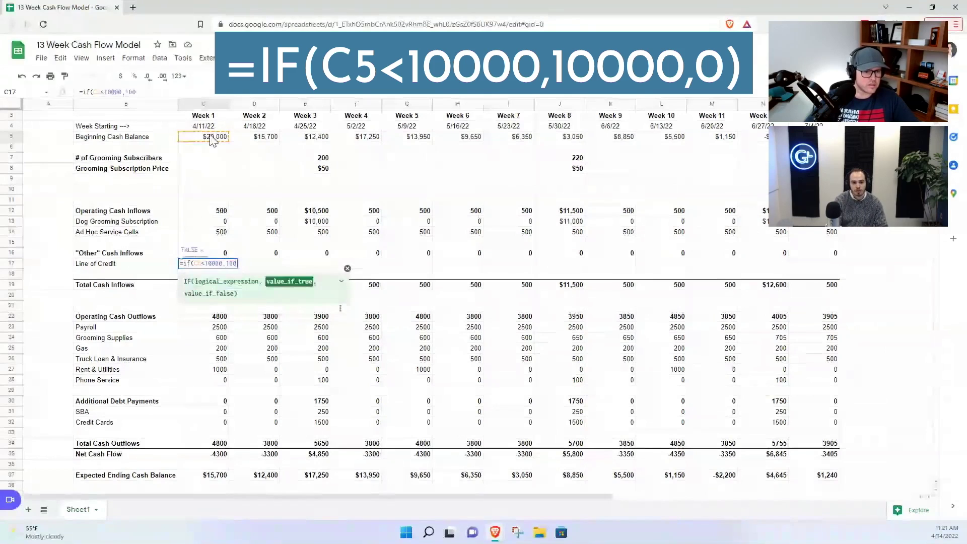
type("000")
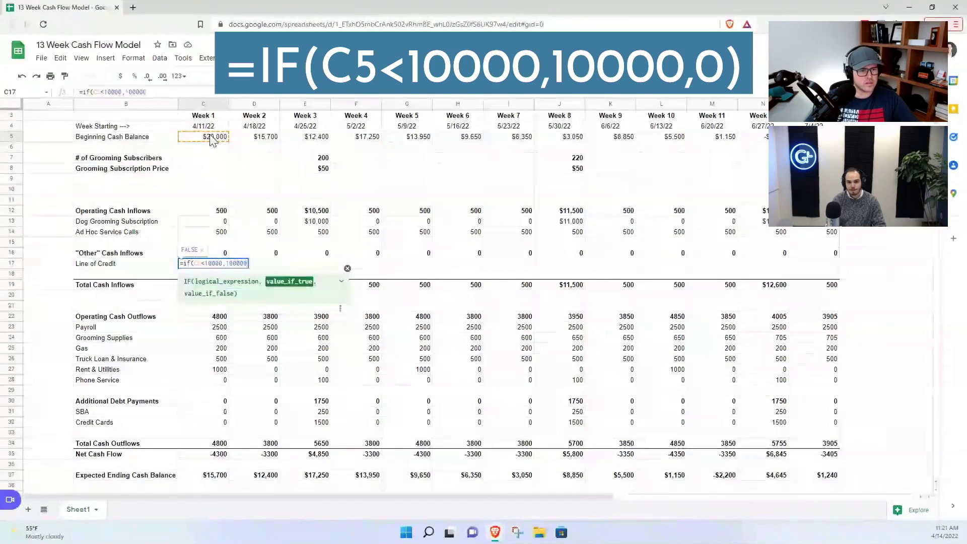
type(",0)")
key("Return")
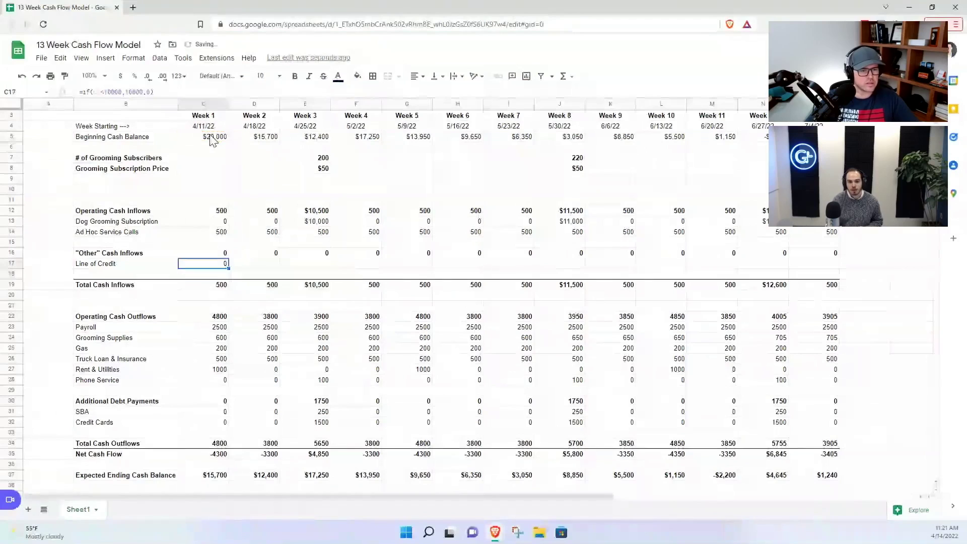
key("shift+Right")
key("shift+Right")
key("shift+Right")
key("shift+Right")
key("shift+Right")
key("shift+Right")
key("shift+Right")
key("shift+Right")
key("shift+Right")
key("shift+Right")
key("shift+Right")
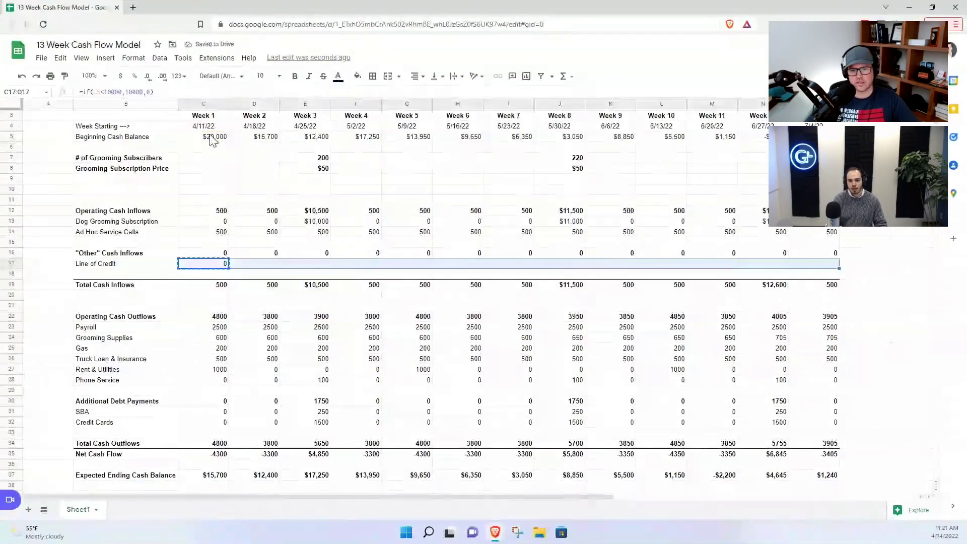
key("ctrl+r")
key("Right")
left_click(468, 264)
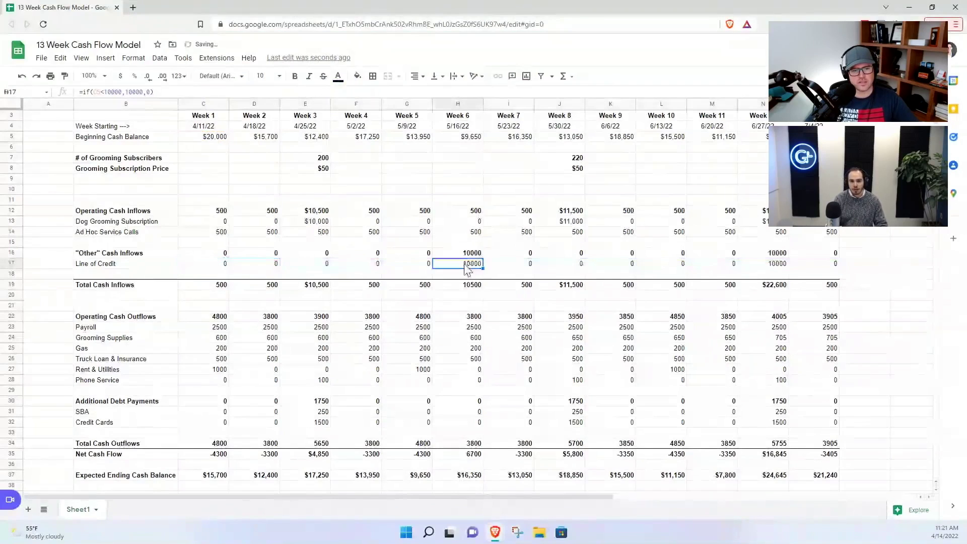
left_click(462, 138)
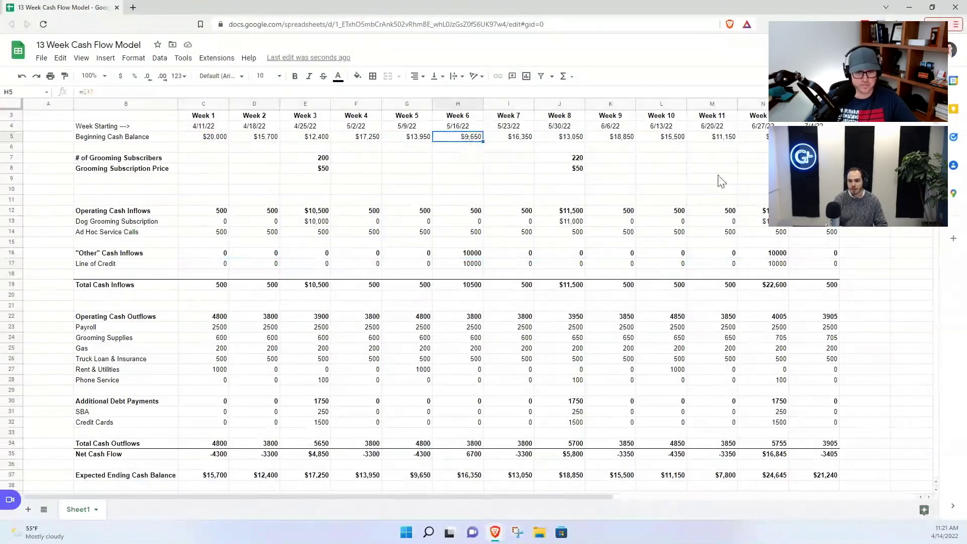
left_click(764, 265)
left_click(759, 137)
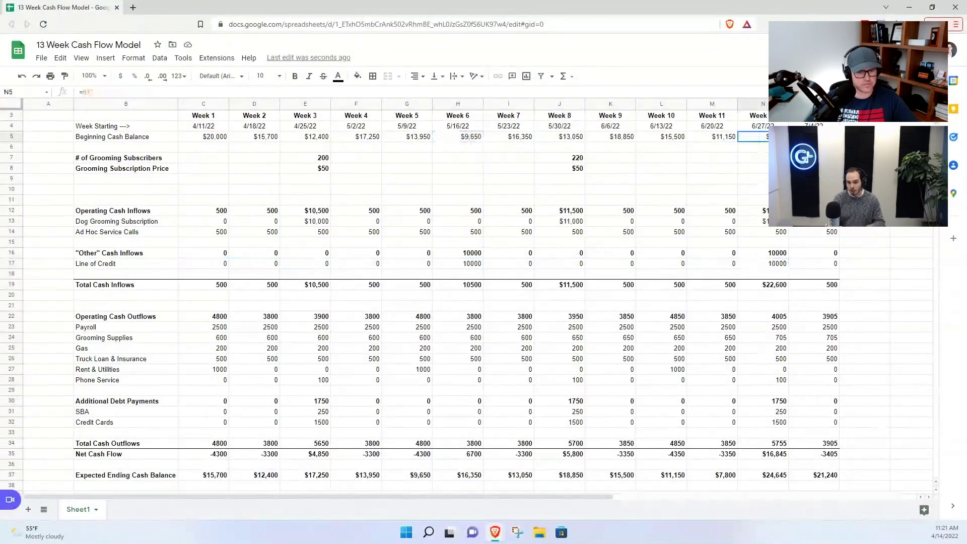
left_click(775, 263)
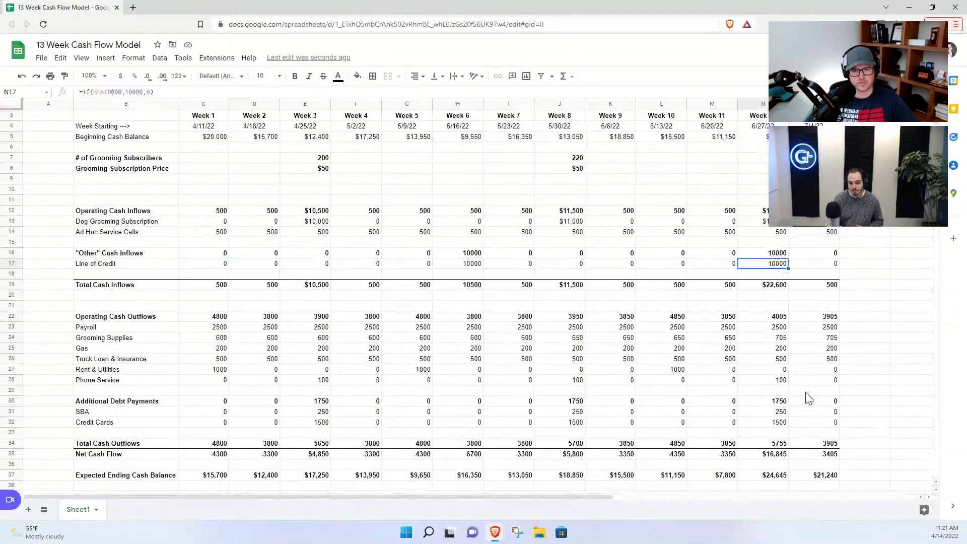
scroll(809, 398, "down", 1)
scroll(809, 398, "down", 2)
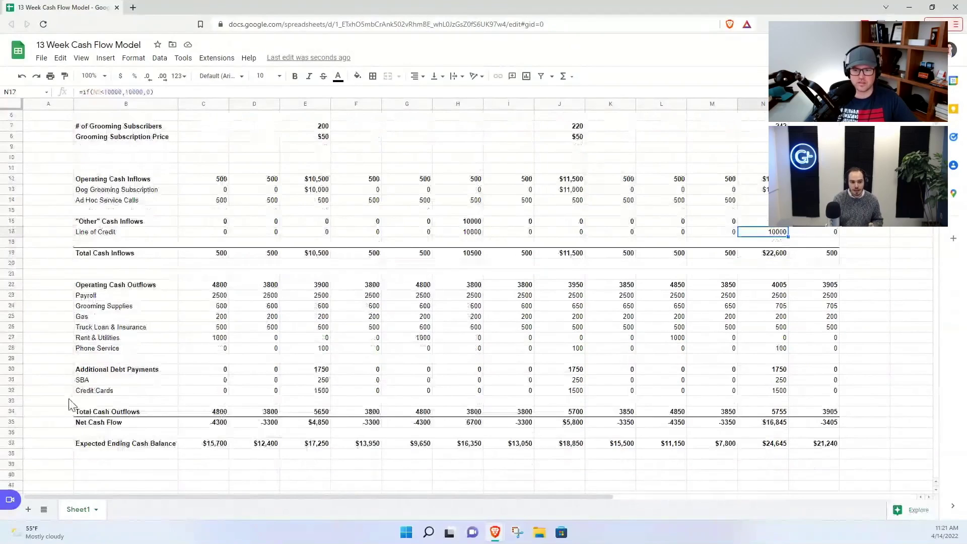
left_click(11, 390)
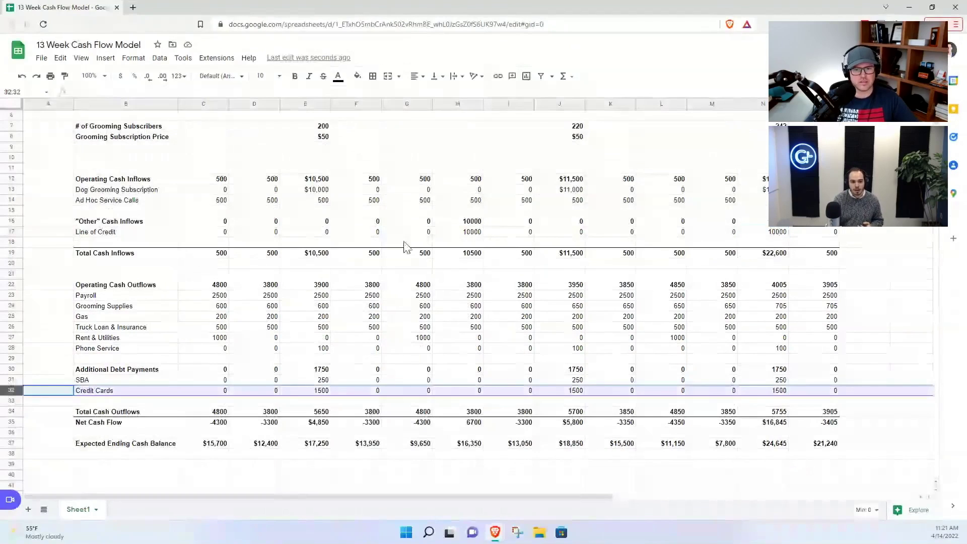
left_click_drag(456, 232, 776, 232)
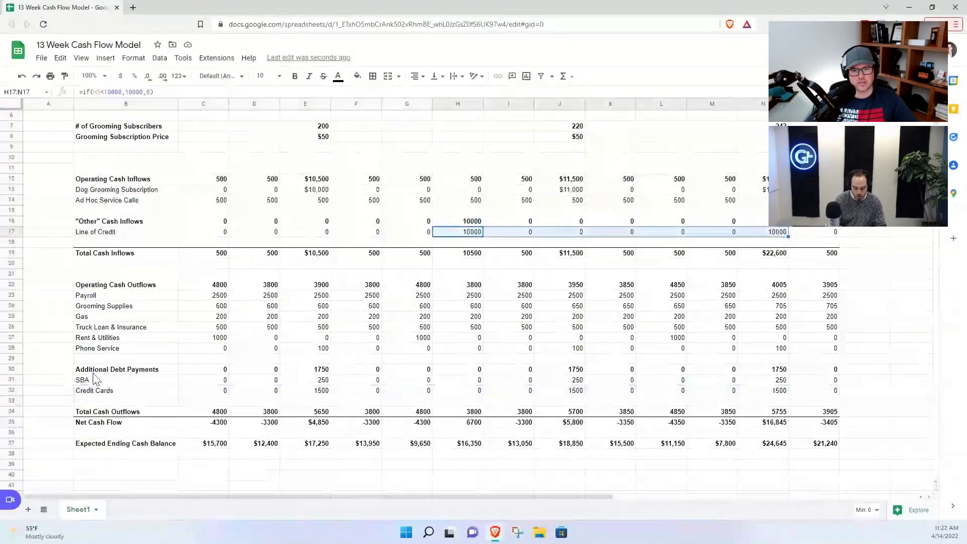
Step: Insert a new row above Credit Cards labelled LOC Payoff
right_click(11, 390)
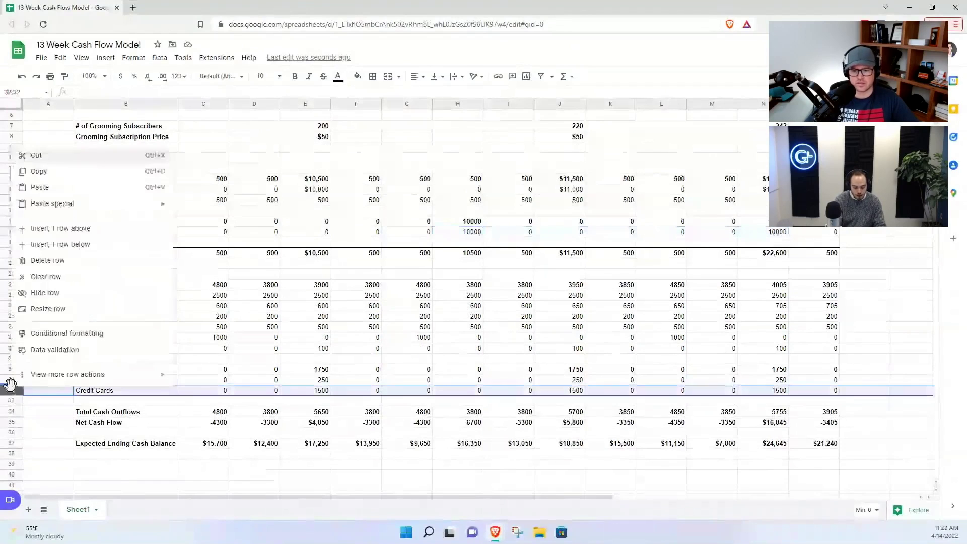
left_click(82, 229)
key("Tab")
type("LOC")
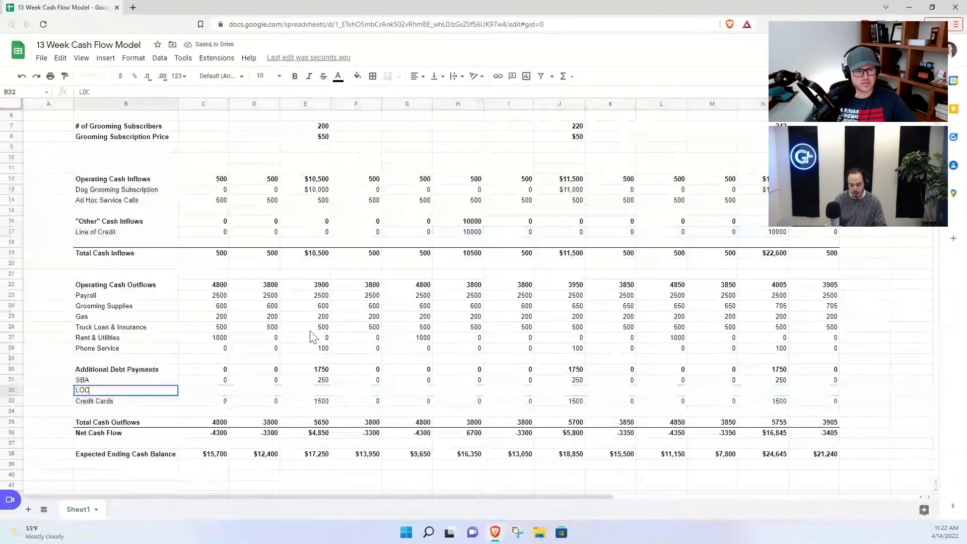
type(" Payoff")
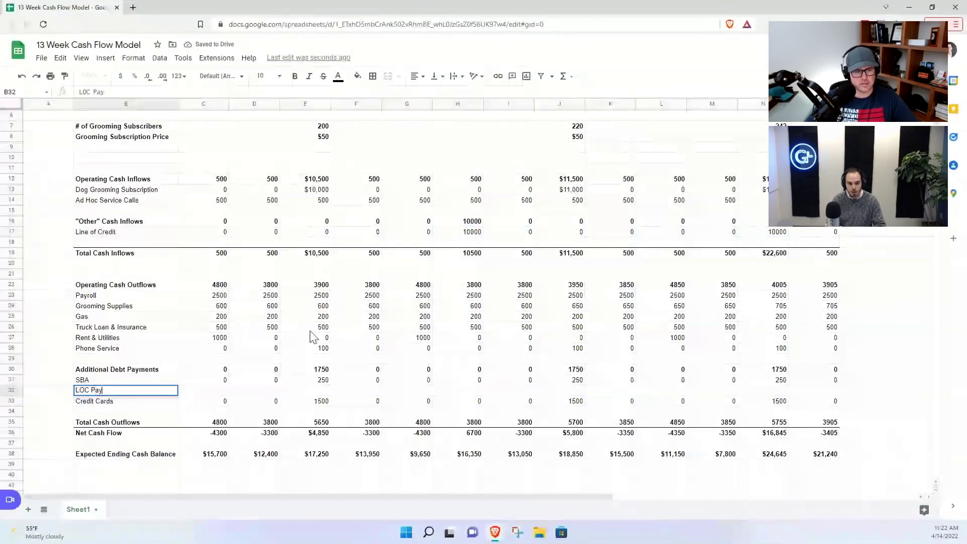
key("Right")
key("Right")
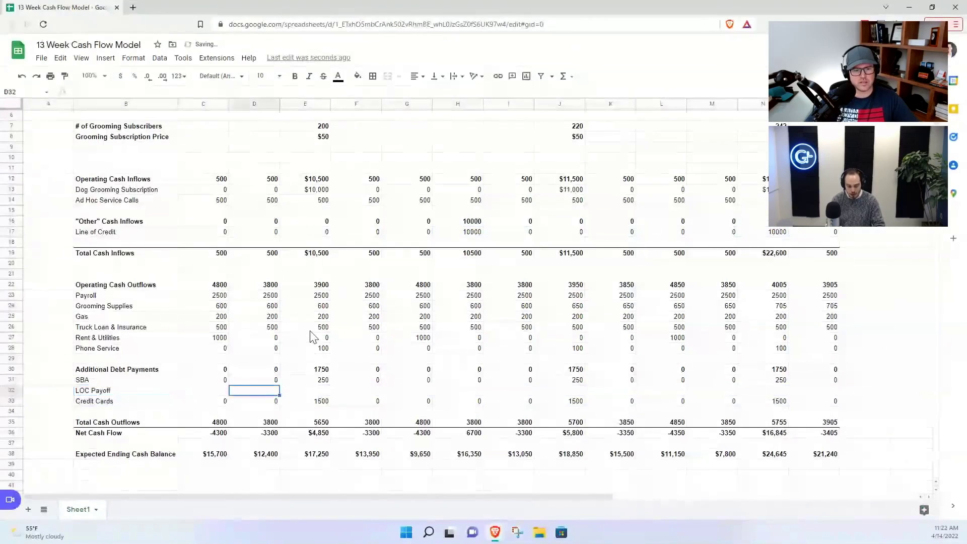
Step: Fill the LOC Payoff row with 0 for every week using Ctrl+R
key("Left")
type("0")
key("Tab")
key("Tab")
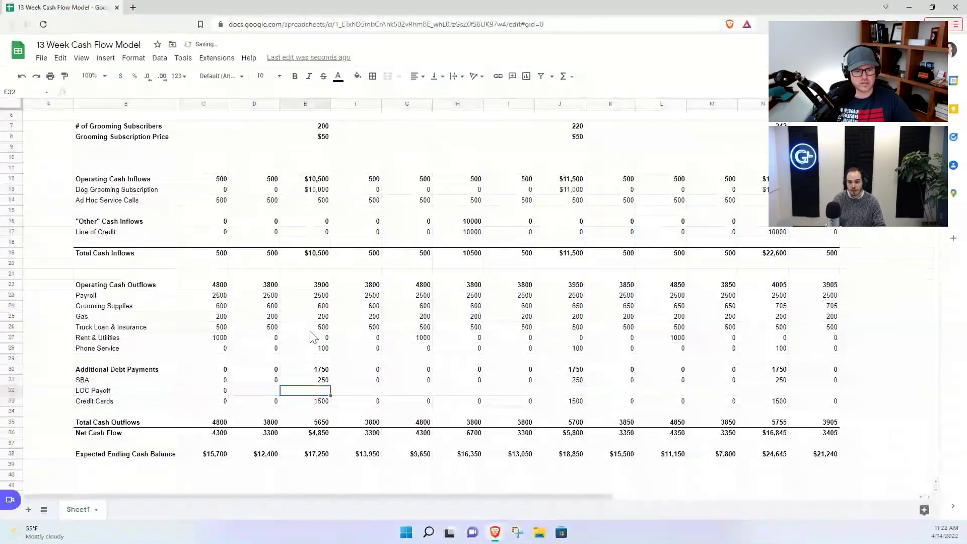
key("Left")
key("Left")
key("ctrl+shift+Right")
key("ctrl+r")
key("Right")
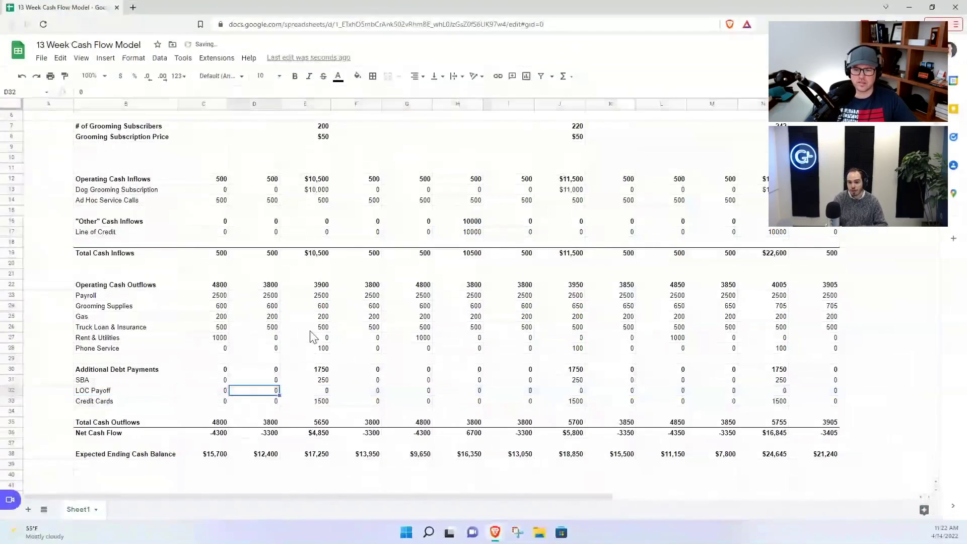
key("ctrl+Right")
scroll(518, 349, "up", 2)
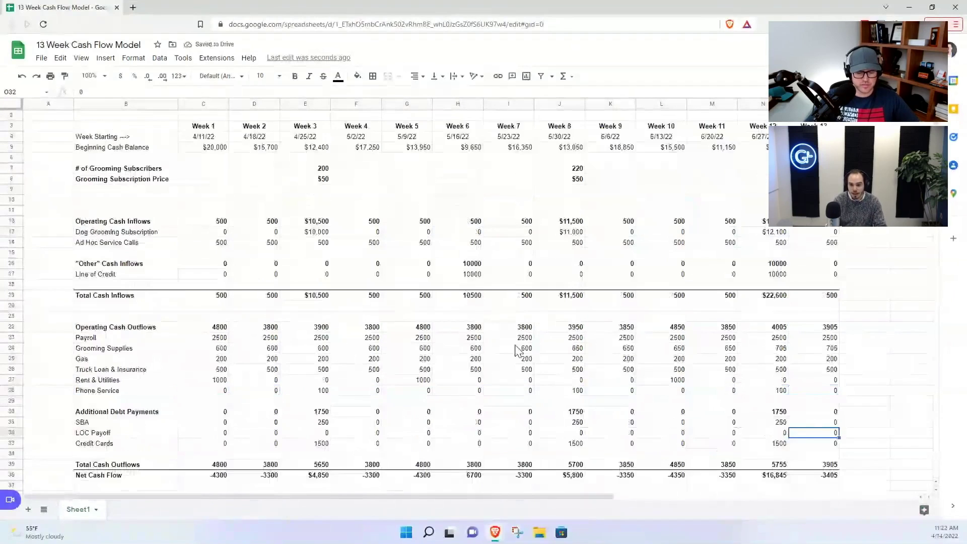
Step: Test a 10000 Week 13 LOC payoff, then undo it
scroll(518, 349, "down", 2)
left_click(820, 383)
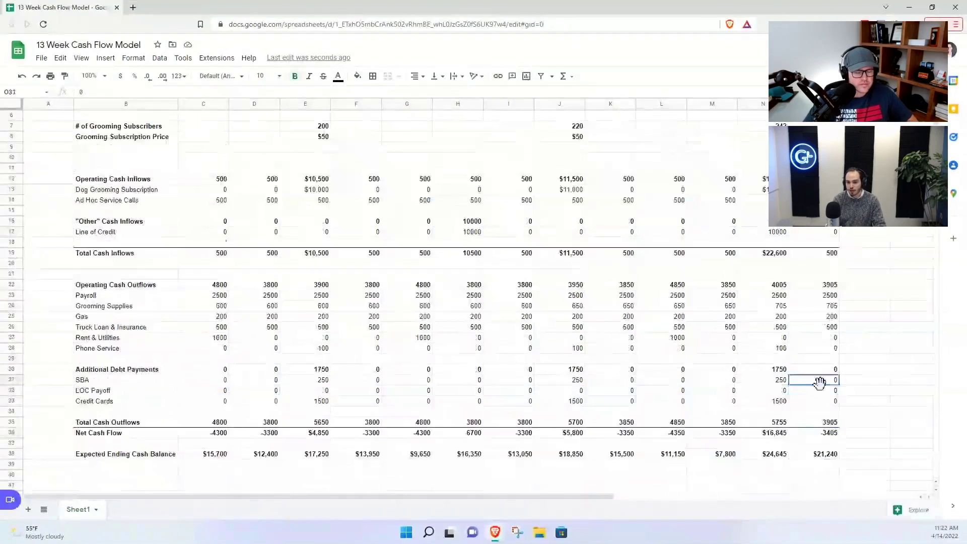
key("Down")
type("10000")
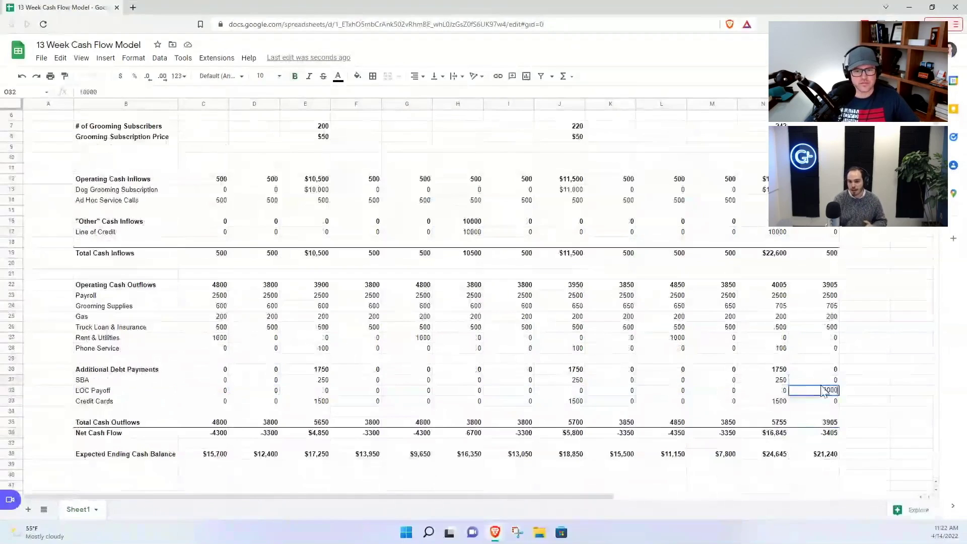
key("Return")
key("Left")
key("Up")
key("Left")
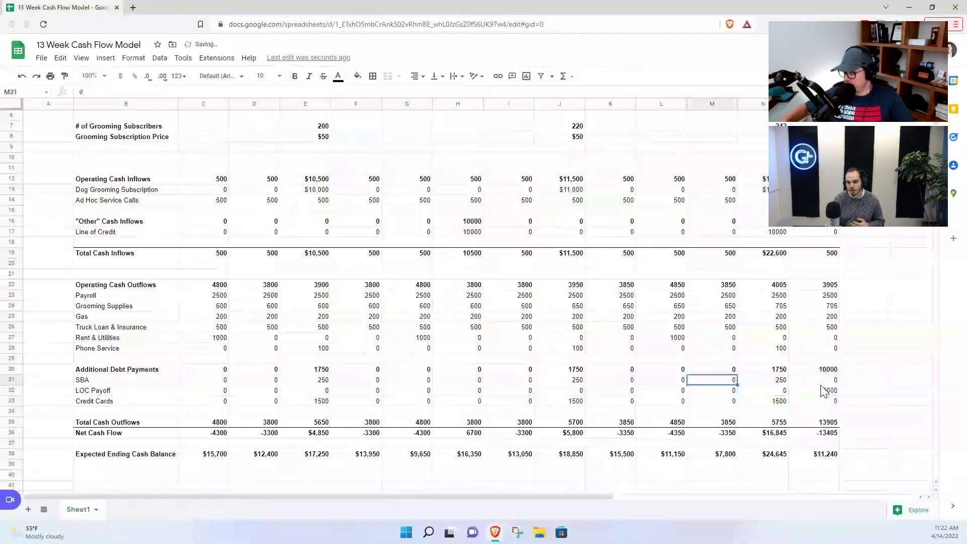
key("Right")
key("Right")
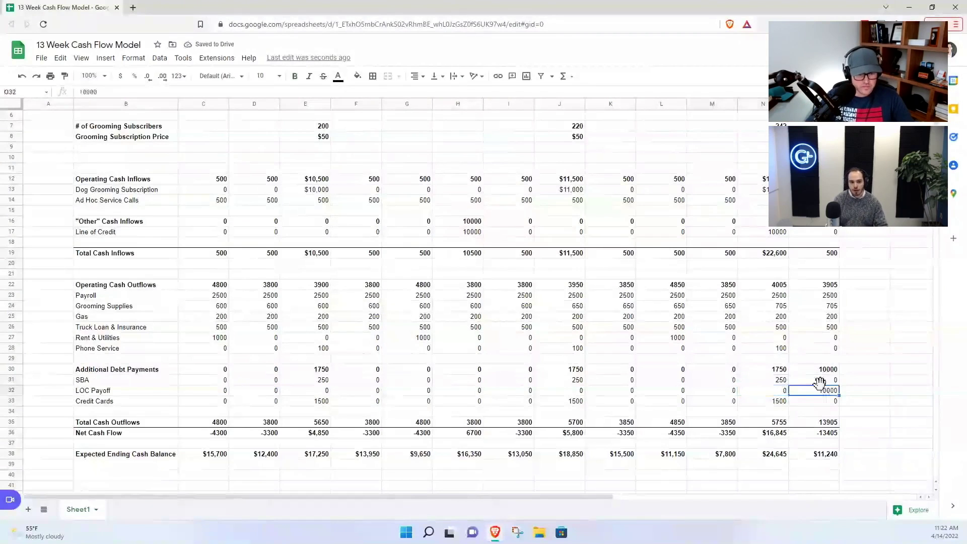
key("ctrl+z")
Step: Test 0 as the Week 6 Line of Credit, then undo to restore its formula
left_click(462, 234)
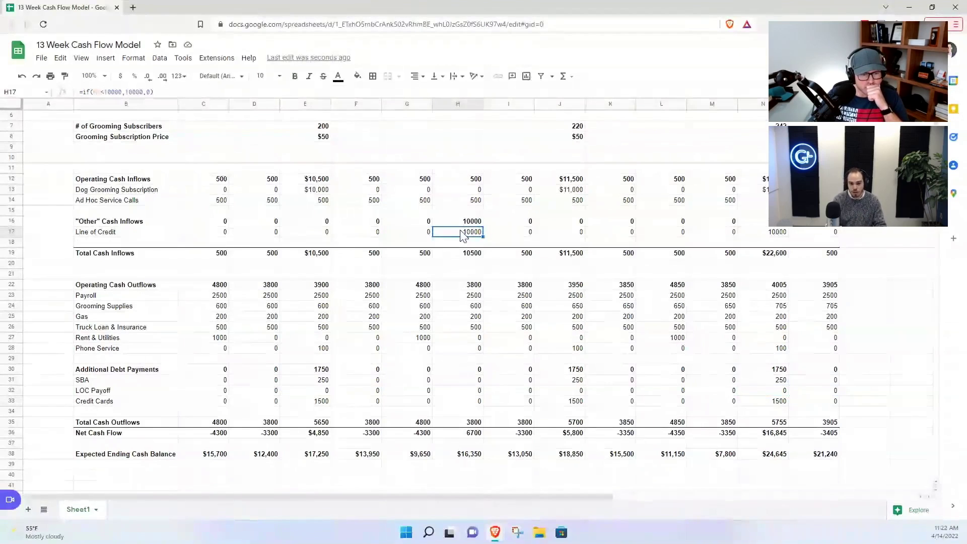
type("0")
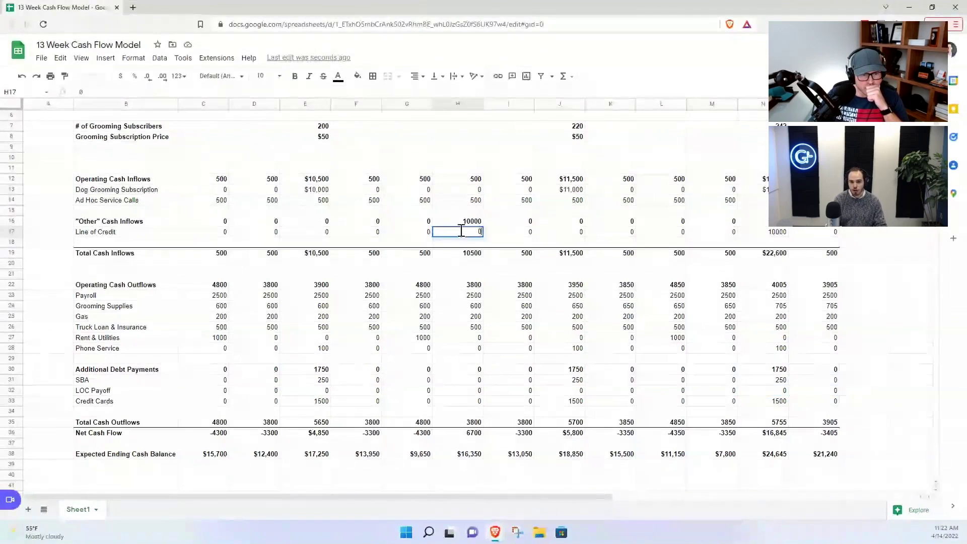
key("Return")
key("Up")
scroll(463, 234, "up", 2)
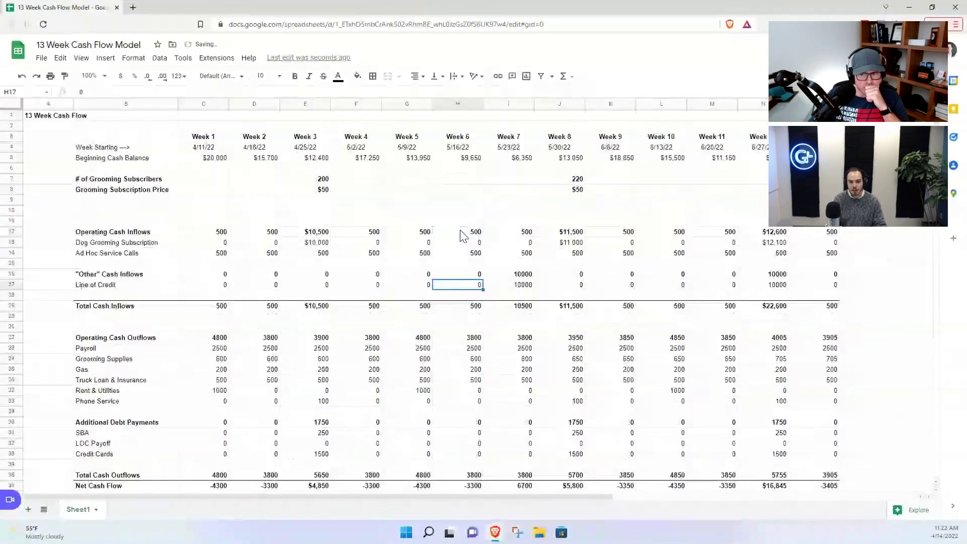
key("ctrl+z")
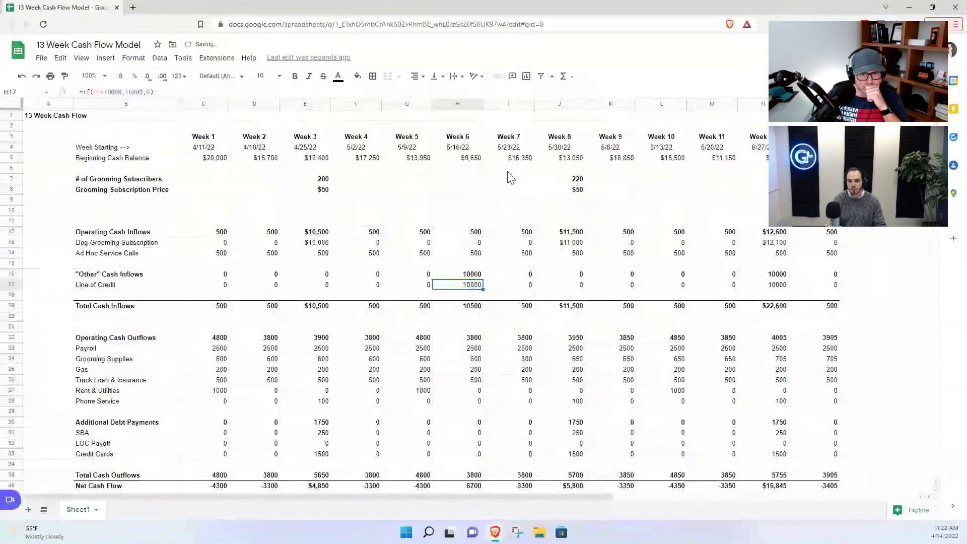
Step: Set the Line of Credit row C17:O17 to 0 in every week
left_click_drag(212, 158, 806, 158)
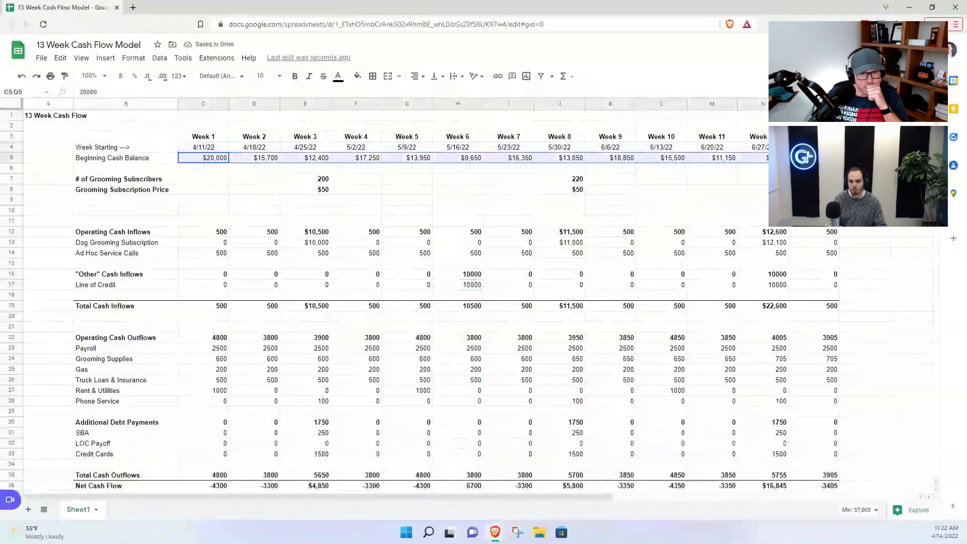
left_click(212, 286)
left_click_drag(301, 280, 838, 288)
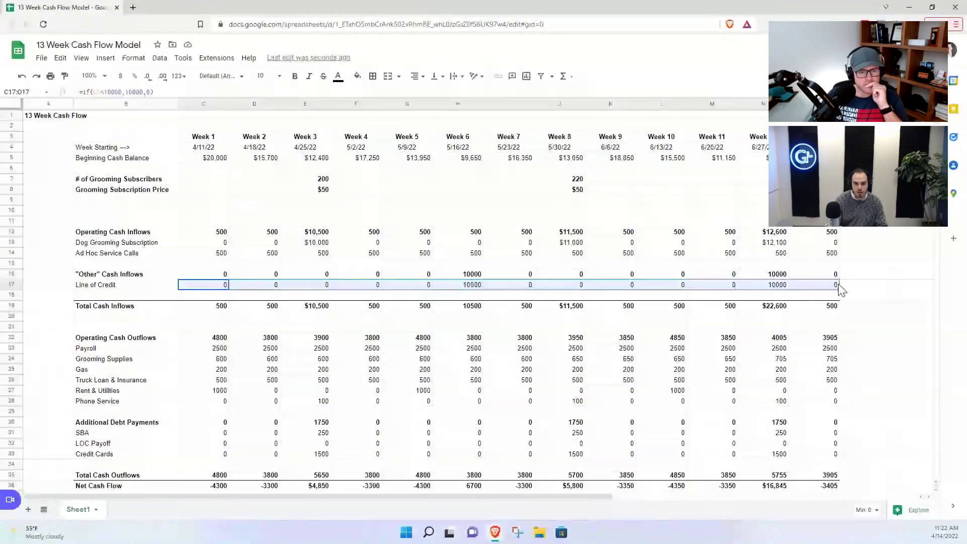
key("Right")
key("Right")
key("Right")
key("Right")
key("Right")
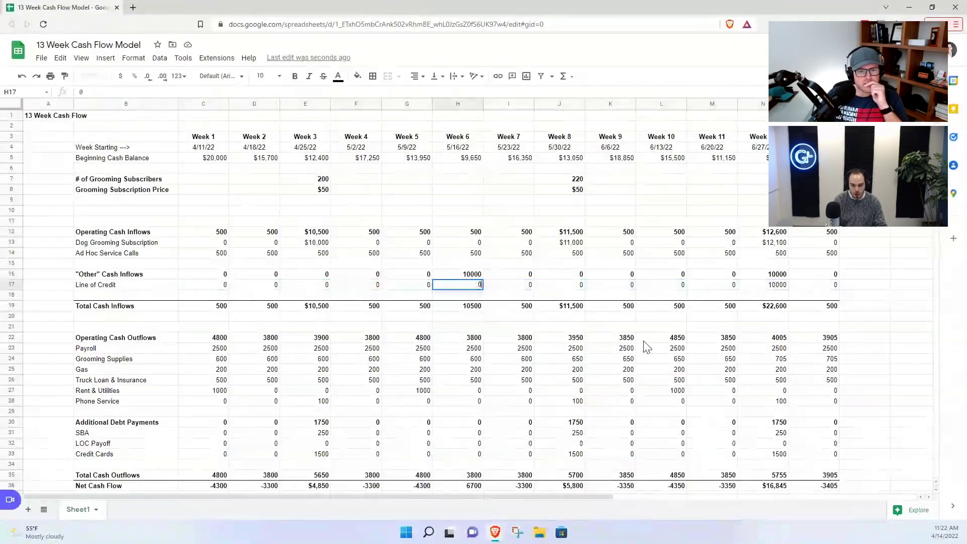
key("Right")
key("Left")
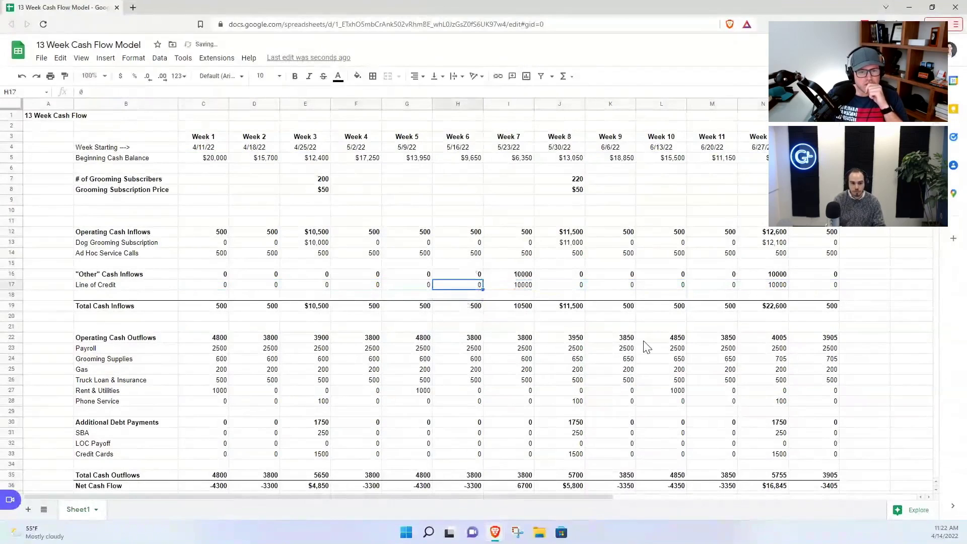
key("Left")
key("ctrl+z")
key("Right")
key("Right")
key("Right")
key("Right")
key("Right")
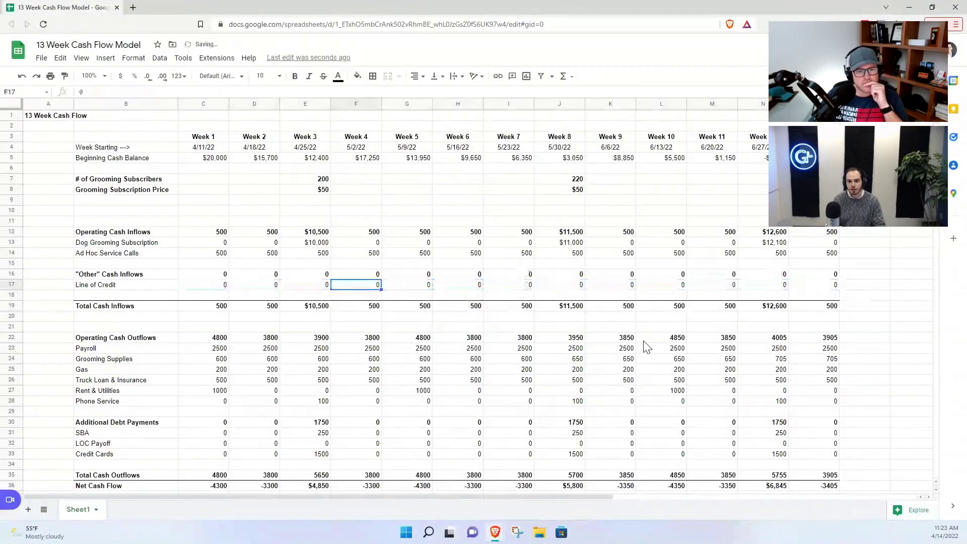
Step: Enter a 15000 Line of Credit draw in Week 8 (J17)
key("Right")
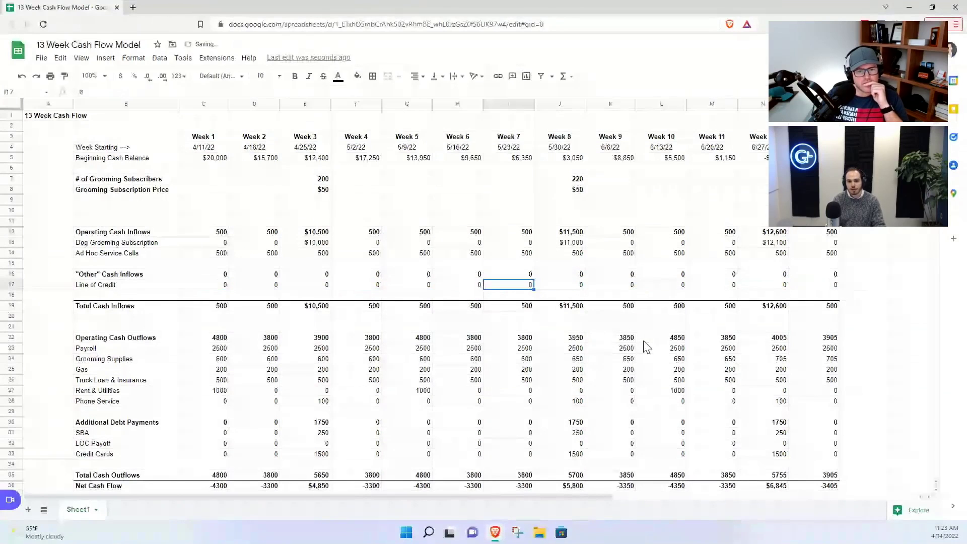
key("Right")
key("Right")
key("Right")
key("Right")
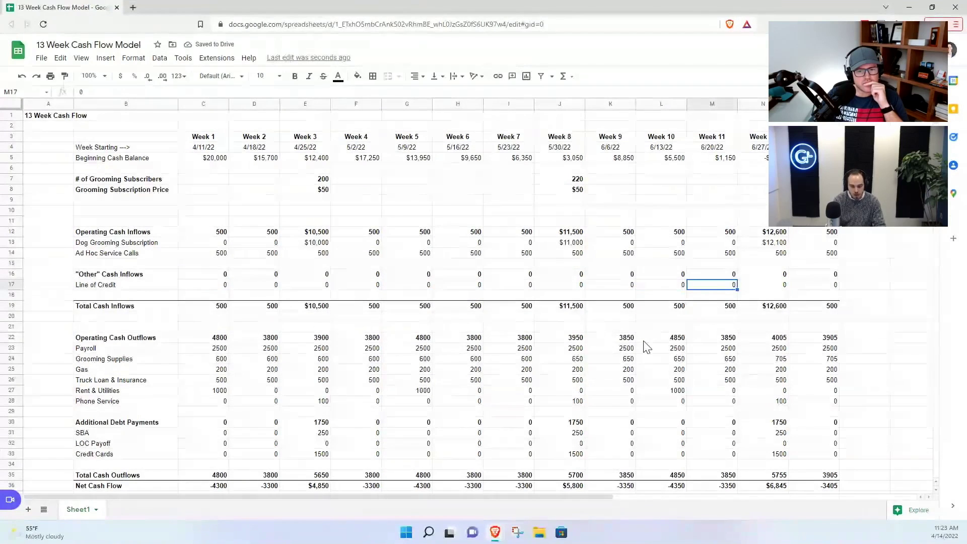
key("Left")
key("Left")
key("Left")
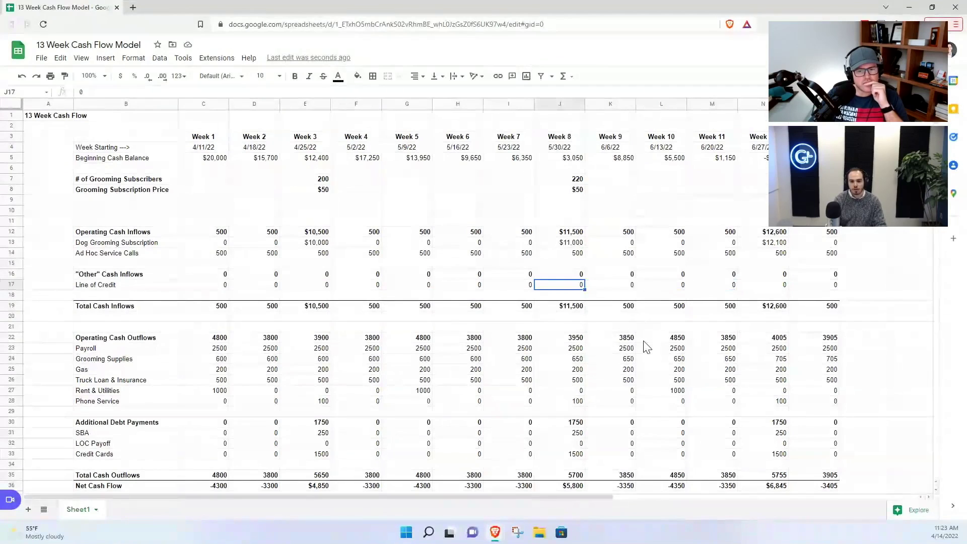
type("15000")
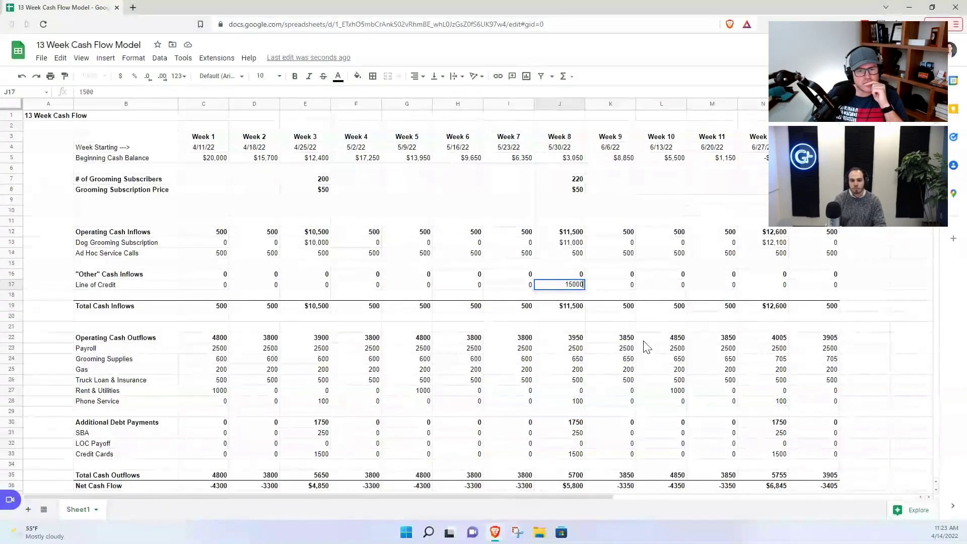
key("Return")
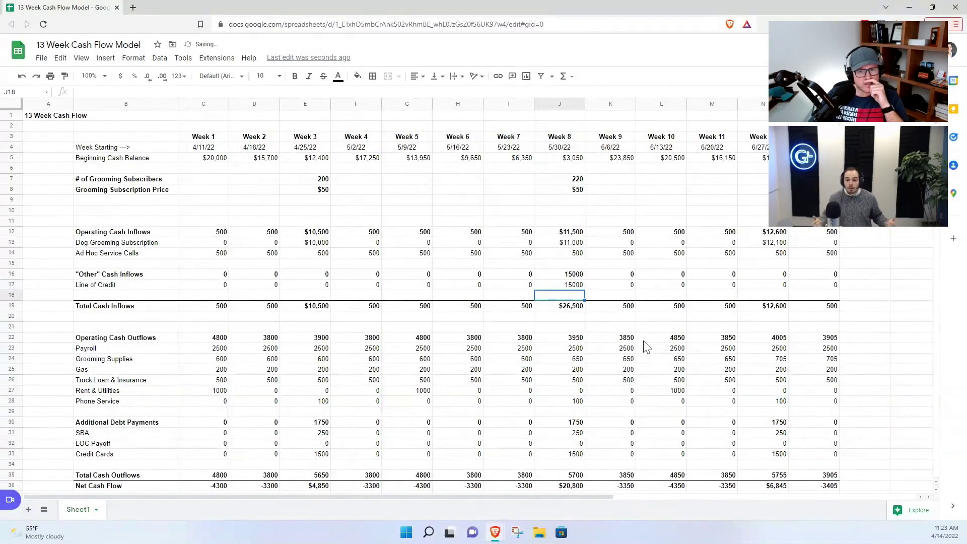
key("Up")
key("Right")
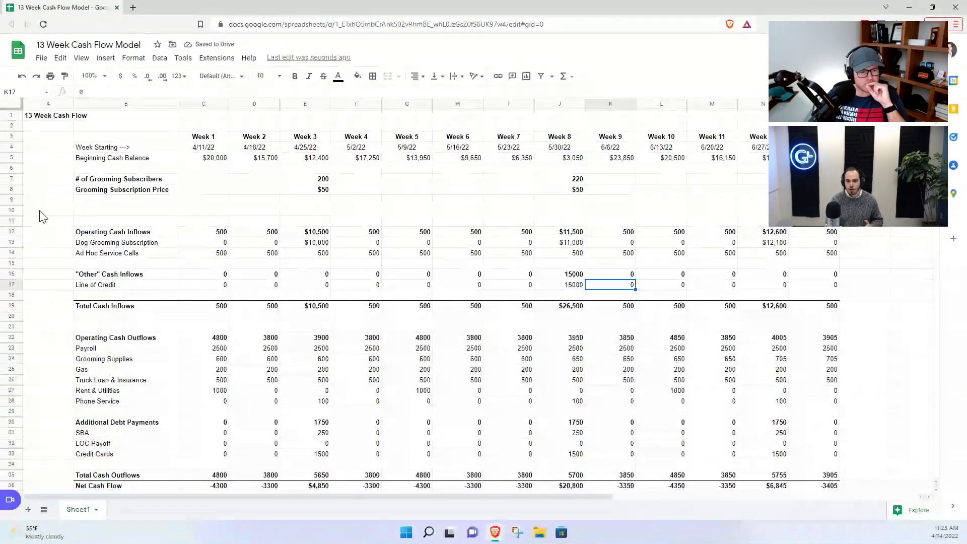
Step: Select the Net Cash Flow row C36:O36 and switch the status-bar summary to Avg
scroll(729, 258, "down", 1)
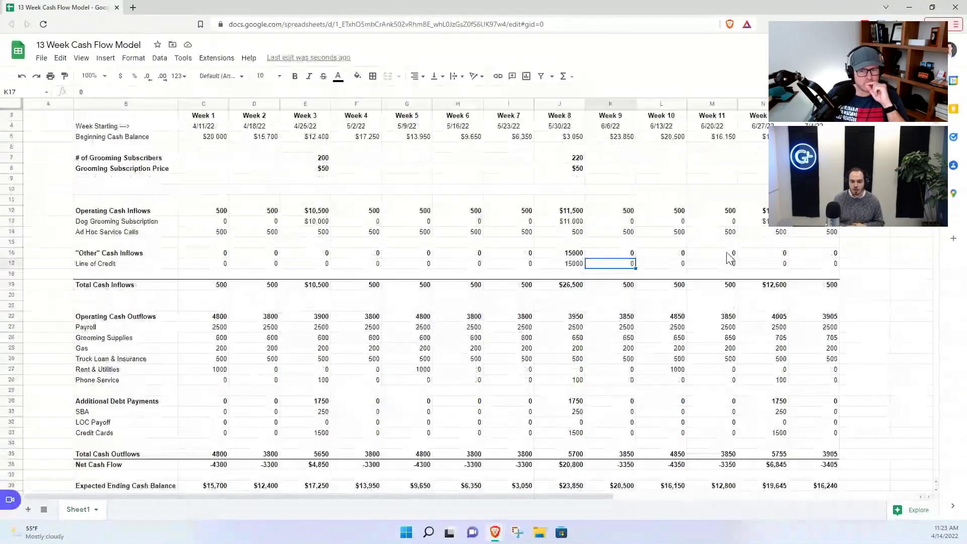
key("ctrl+z")
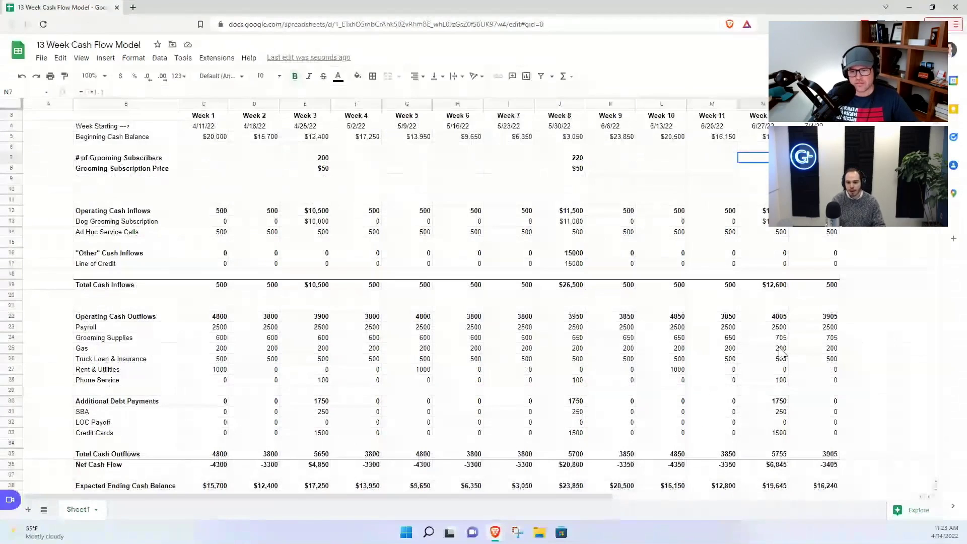
scroll(223, 429, "down", 1)
left_click(222, 423)
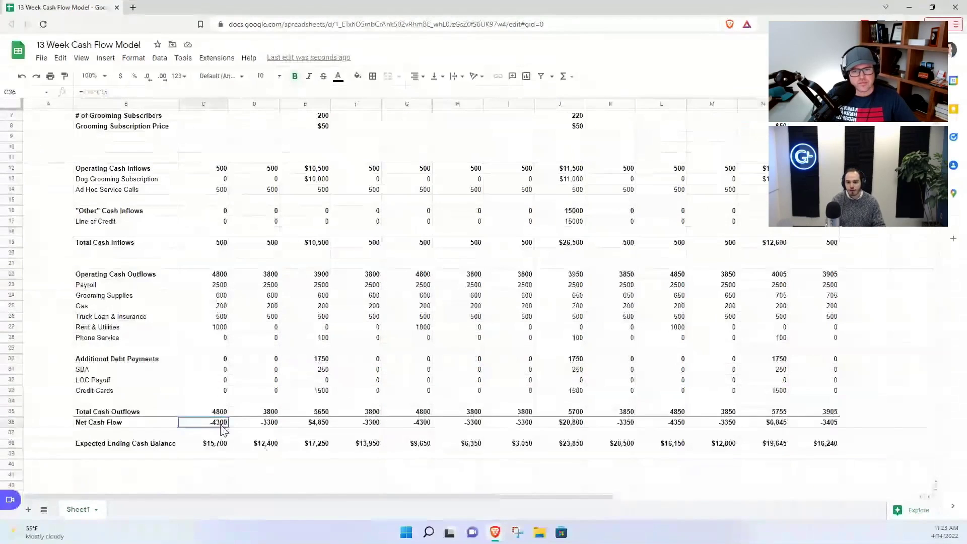
left_click_drag(223, 430, 826, 423)
left_click(851, 510)
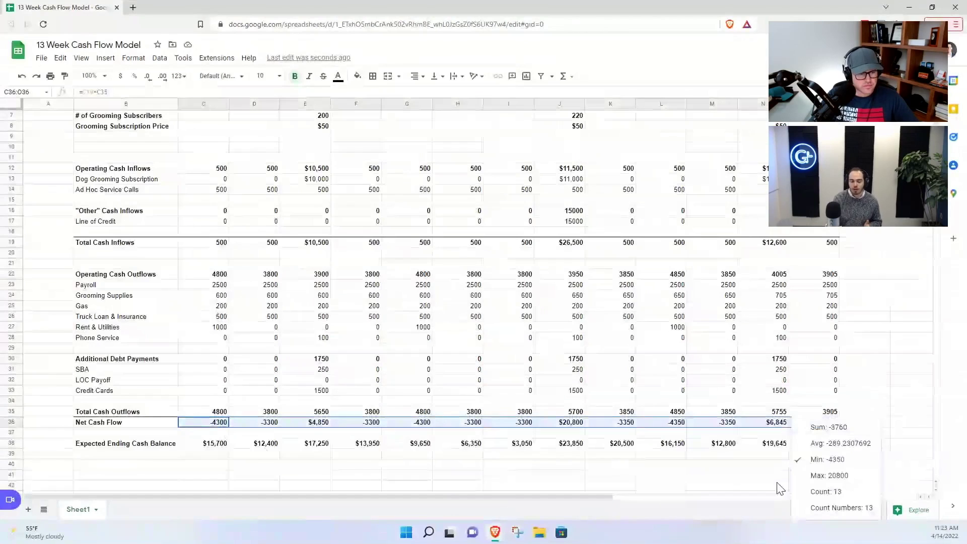
left_click(872, 444)
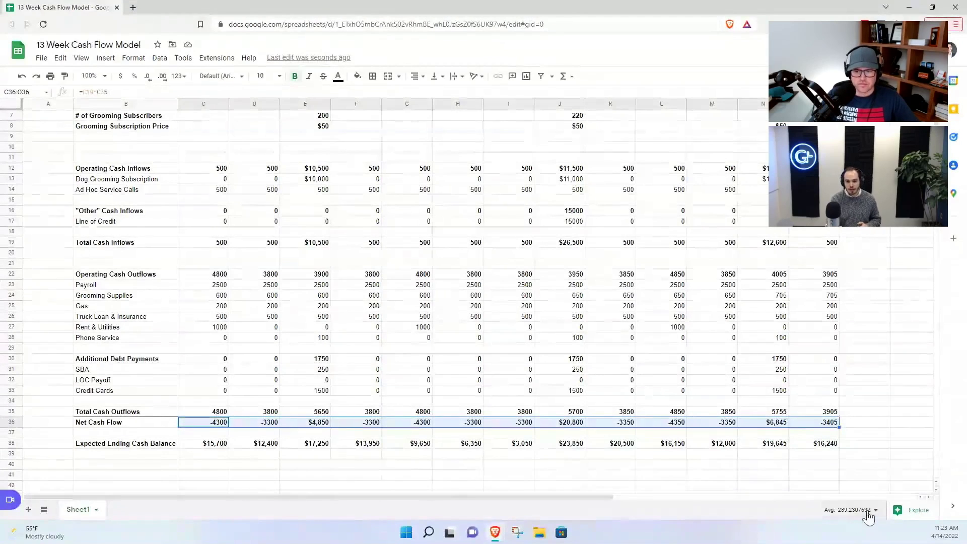
Step: Review Credit Cards payments E33:N33, the subscriber and price assumptions E7:N8, and row 9
scroll(698, 286, "up", 1)
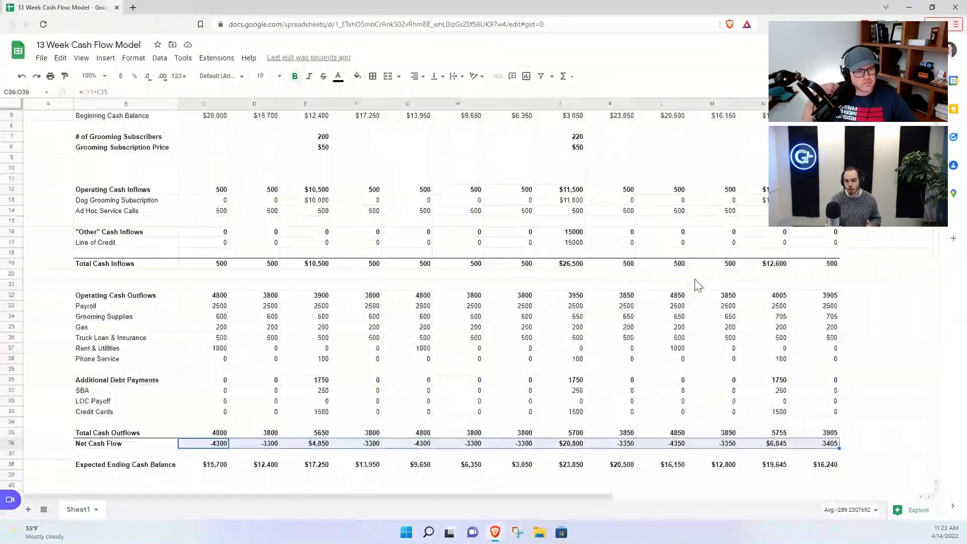
left_click(569, 411)
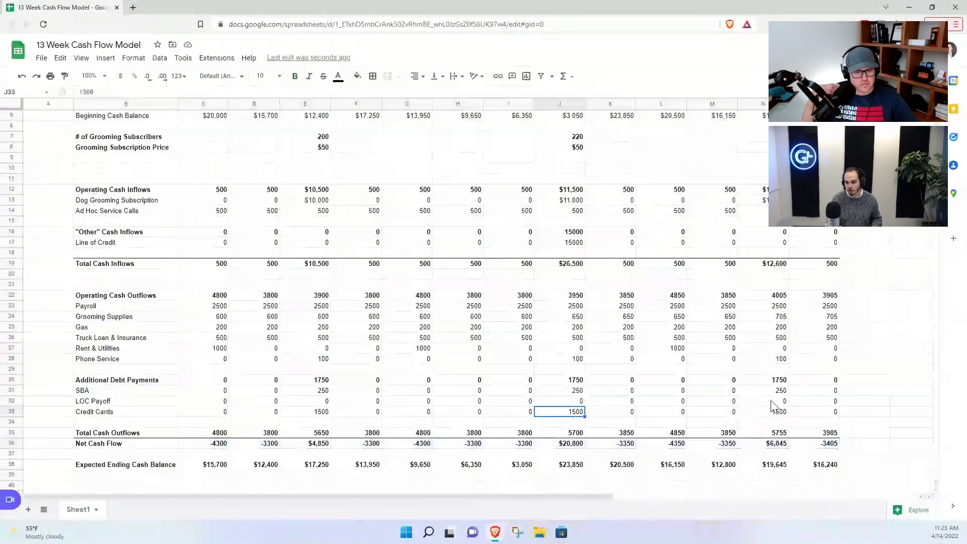
left_click(778, 412)
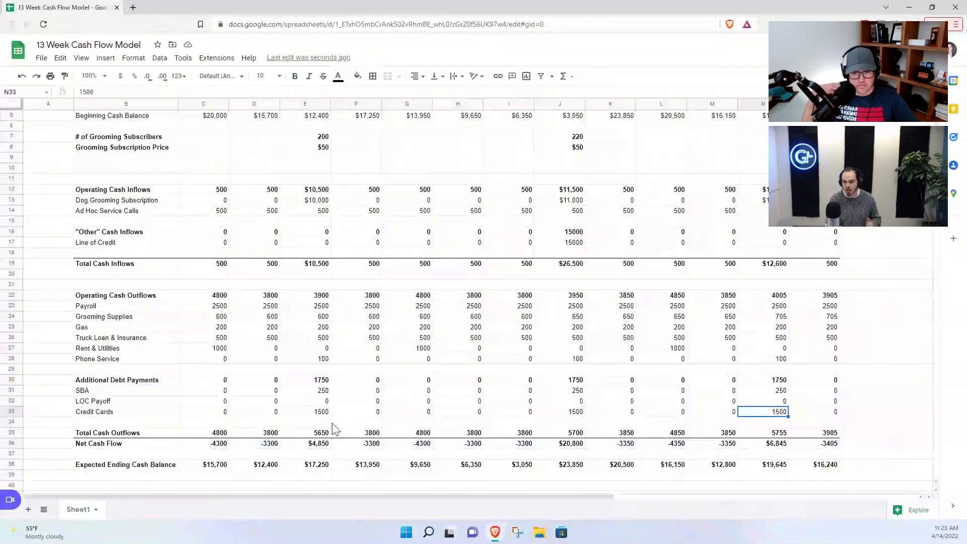
left_click_drag(323, 411, 778, 413)
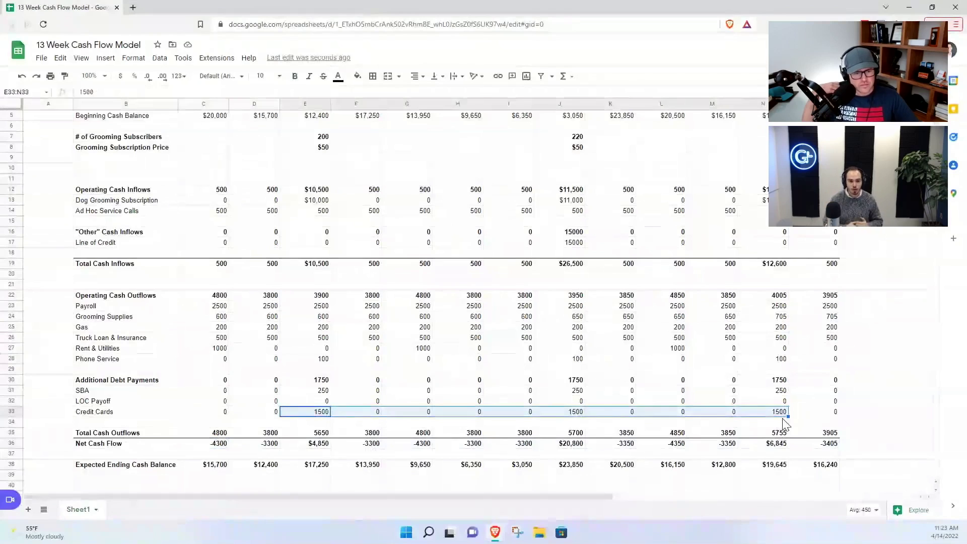
left_click_drag(323, 137, 764, 147)
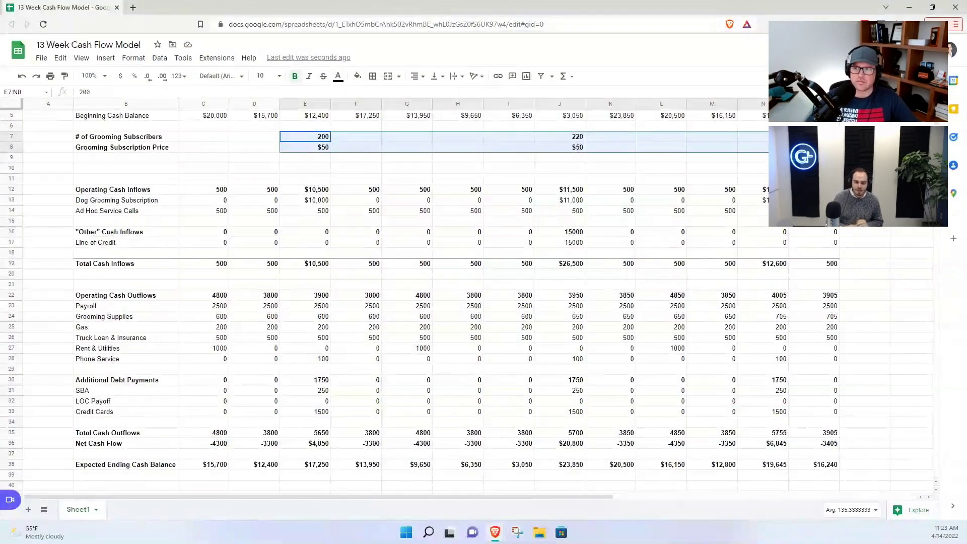
left_click(14, 157)
Step: Insert a row above row 9 and label B9 'Subscriber Conversion to Treat Boxes'
right_click(14, 158)
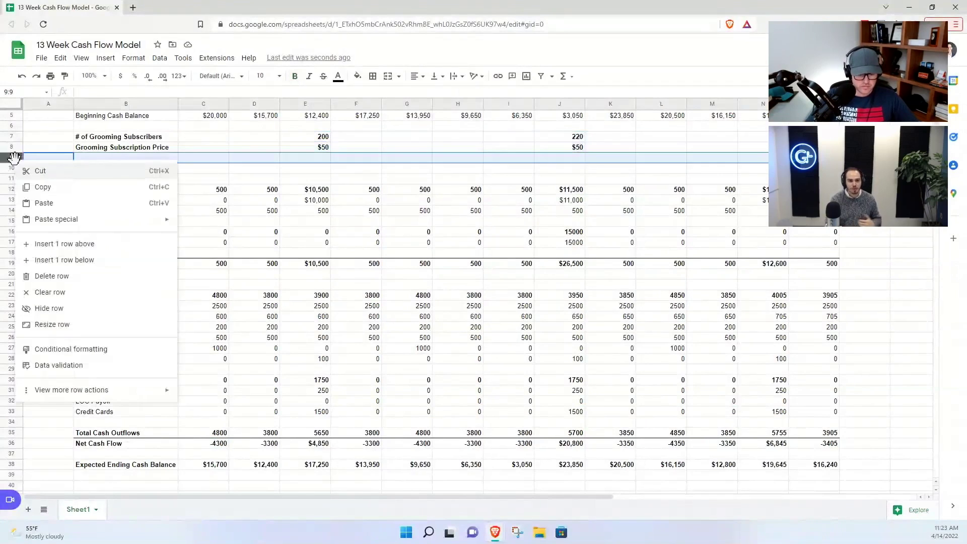
left_click(96, 244)
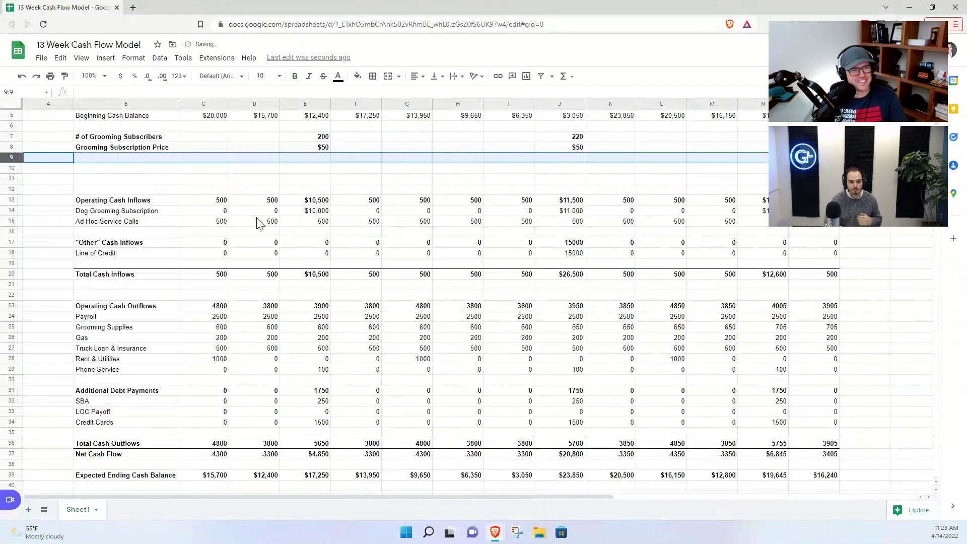
left_click(95, 158)
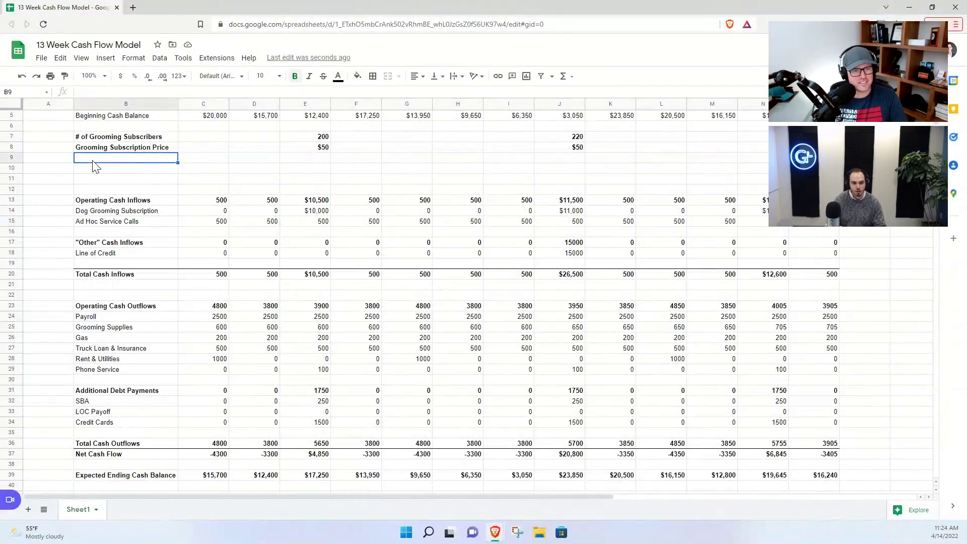
key("Up")
key("Right")
key("Up")
key("Right")
key("Down")
key("Left")
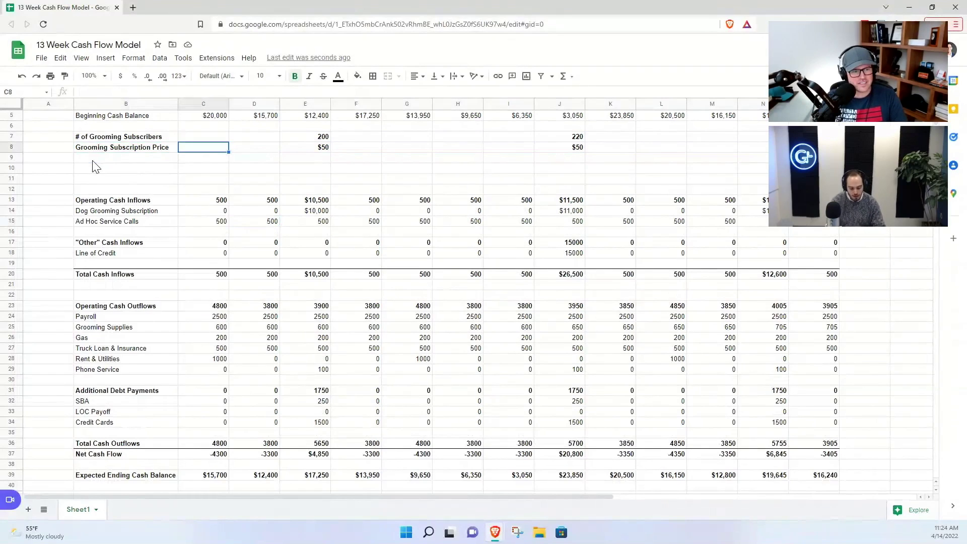
left_click(93, 160)
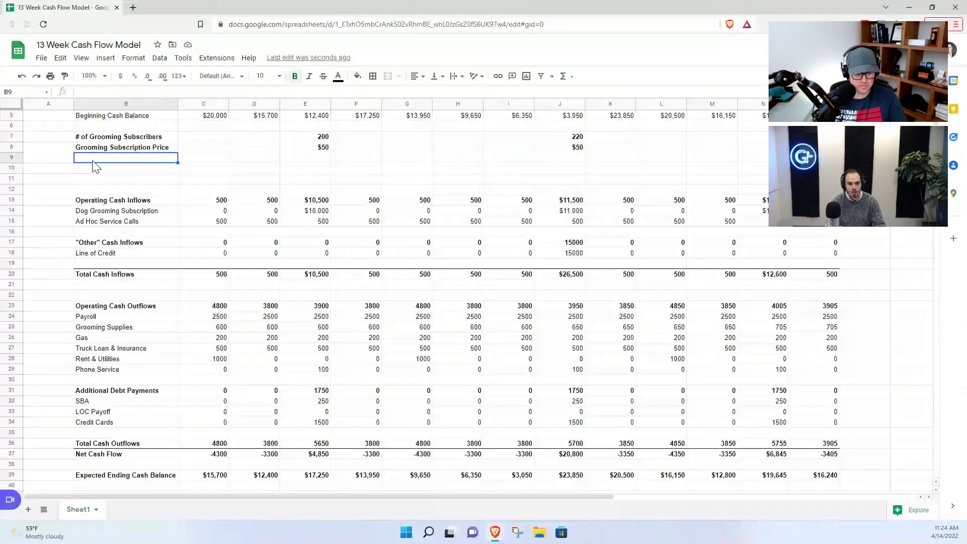
type("Subscriber Conversion")
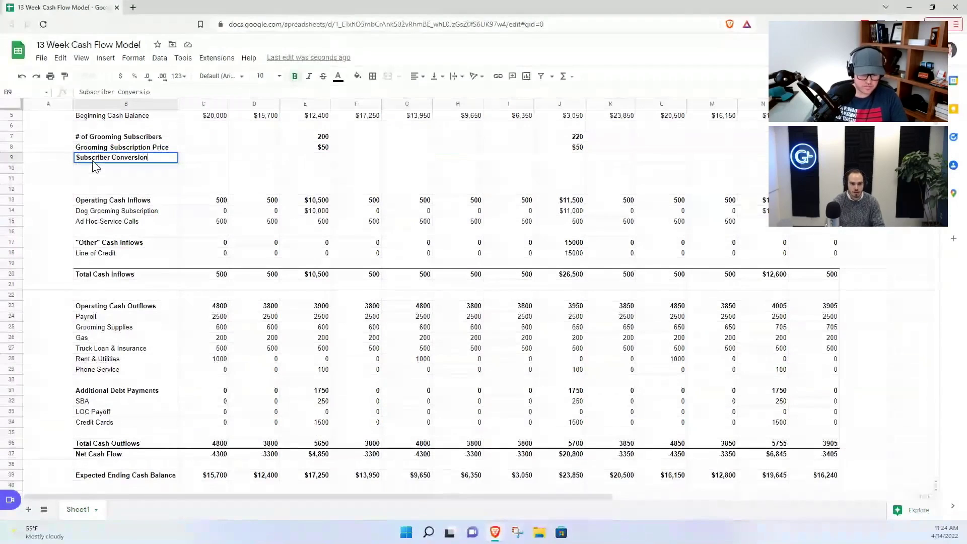
type(" to Treat Boxes")
key("Return")
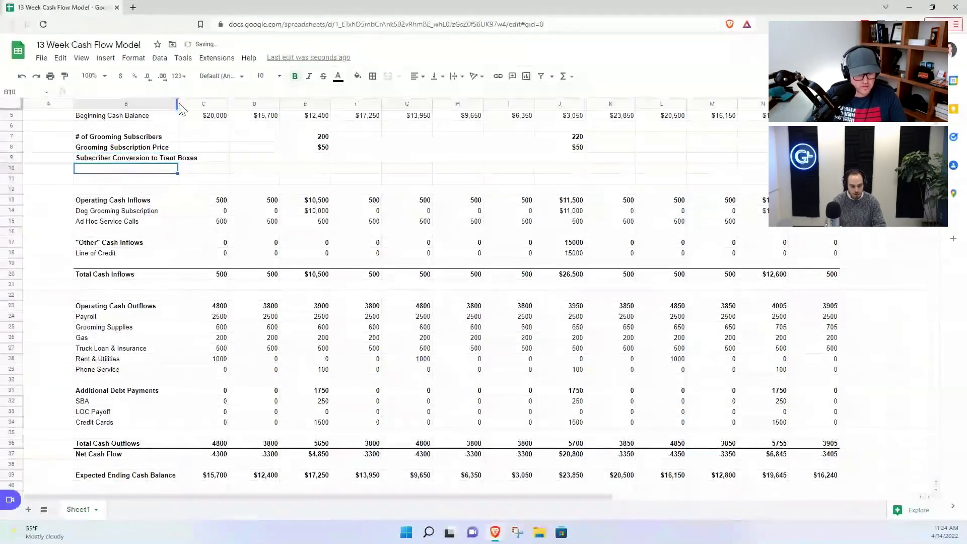
Step: Widen column B to fit, add the 'Treat Box Pricing' label, and enter 0 in E9
double_click(175, 102)
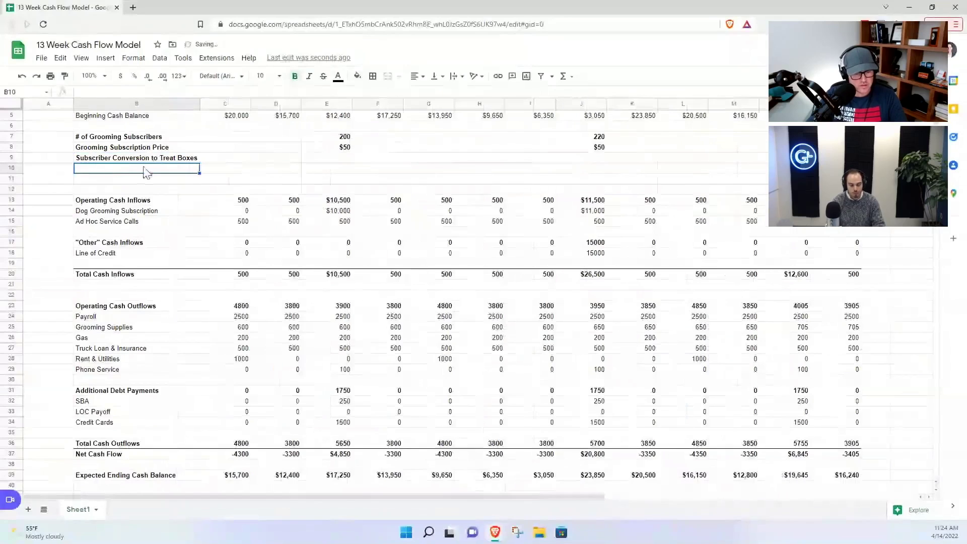
type("T")
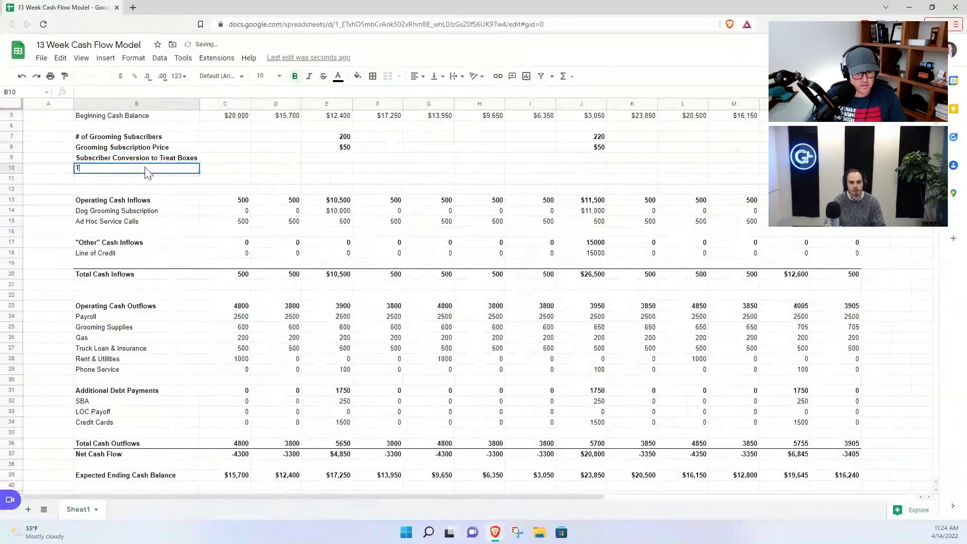
type("reat Box Pricing")
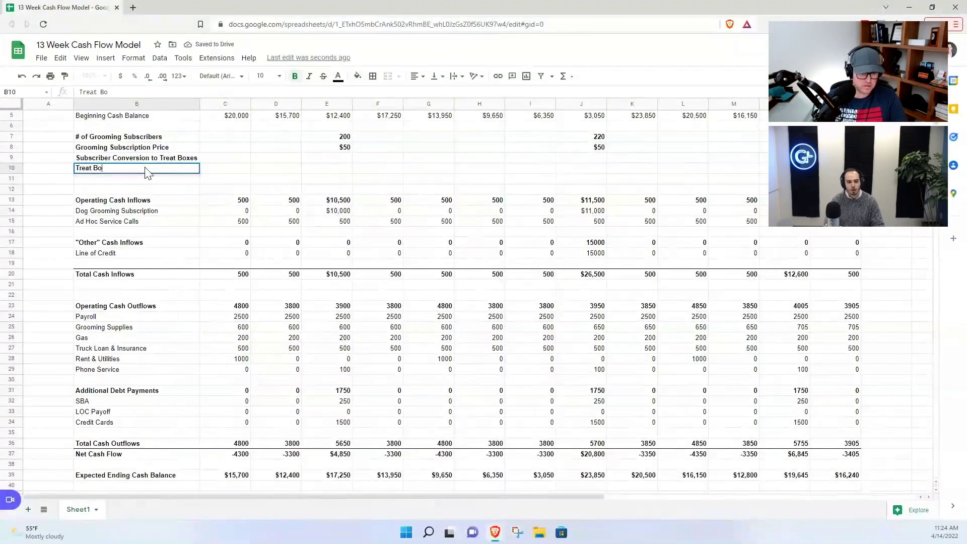
key("Tab")
key("Tab")
key("Tab")
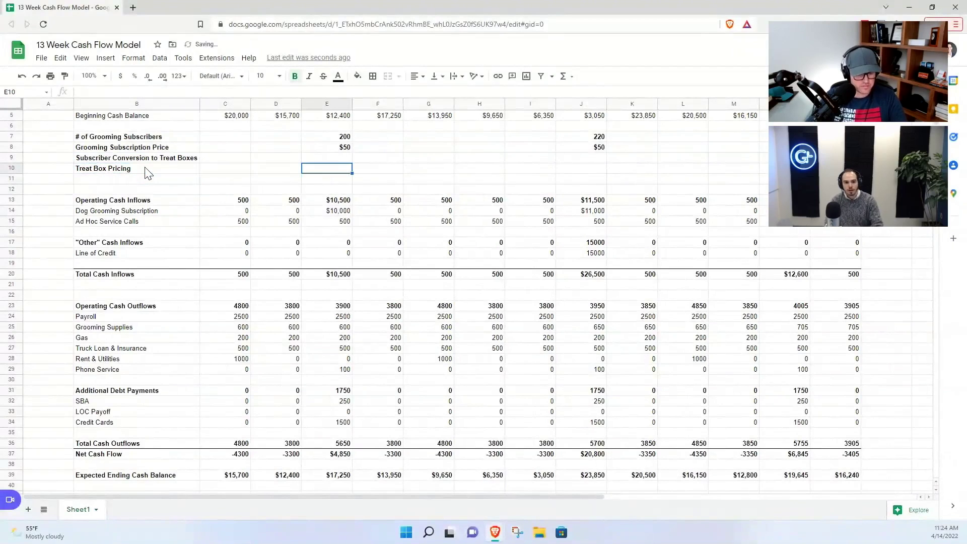
key("Up")
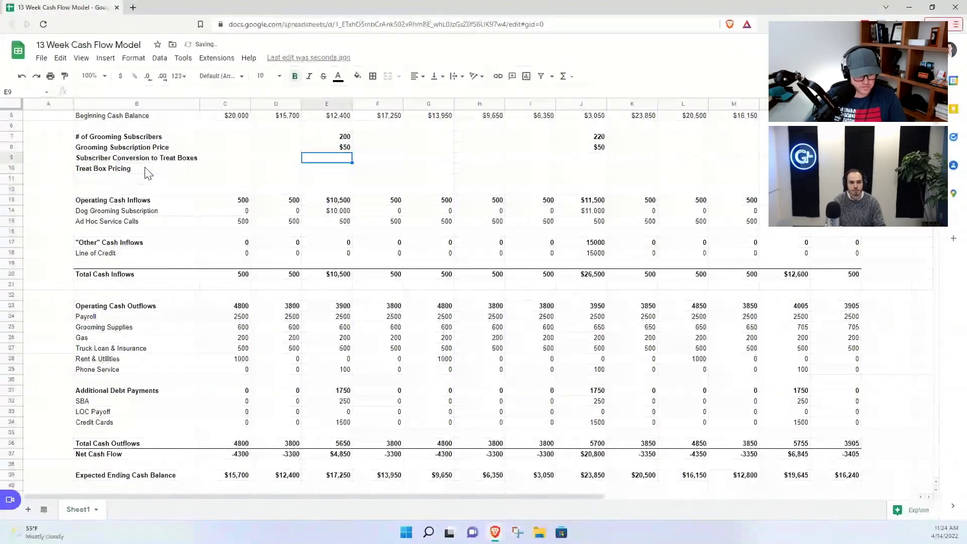
type("0")
key("Return")
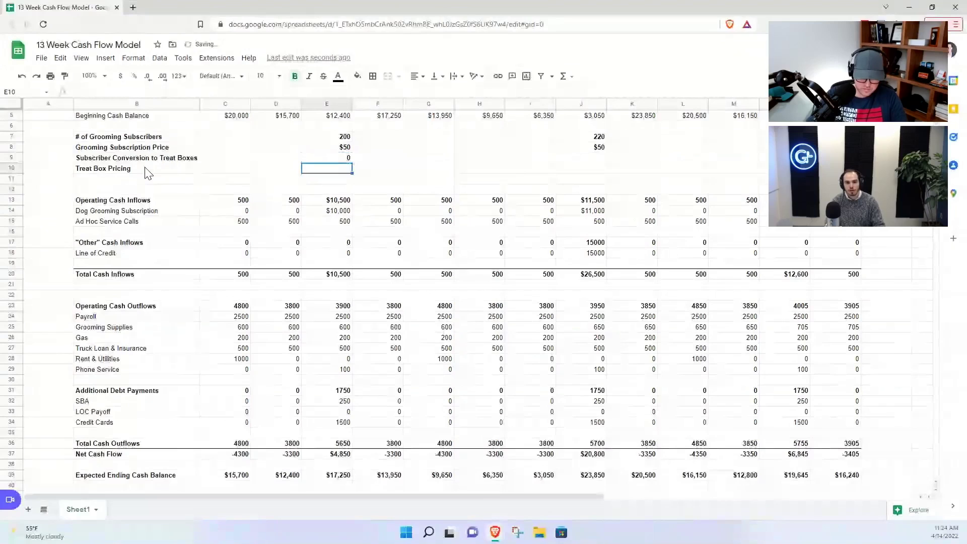
Step: Format the Week 3 conversion as a percentage and set Week 8 conversion to 10%
key("Up")
left_click(134, 76)
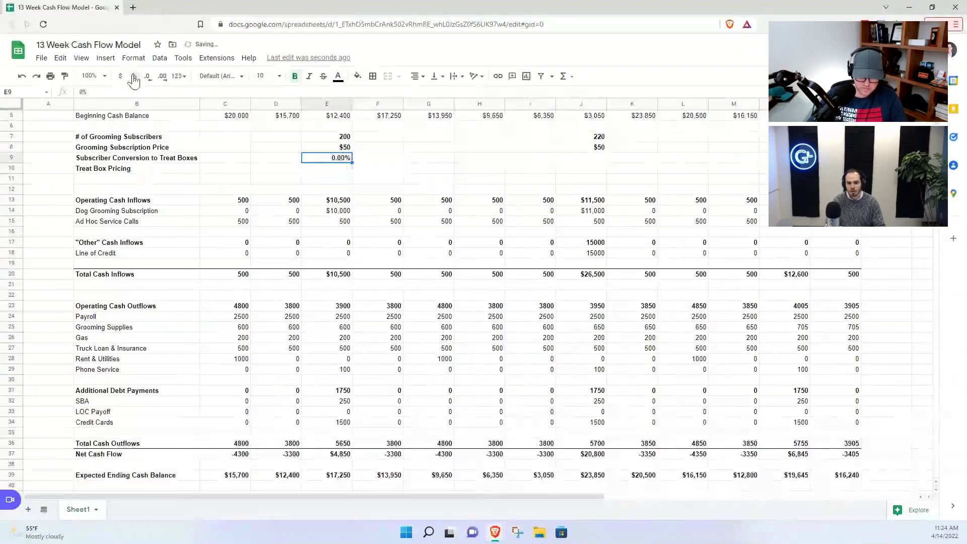
key("ctrl+c")
key("Right")
key("Right")
key("Right")
key("Right")
key("Right")
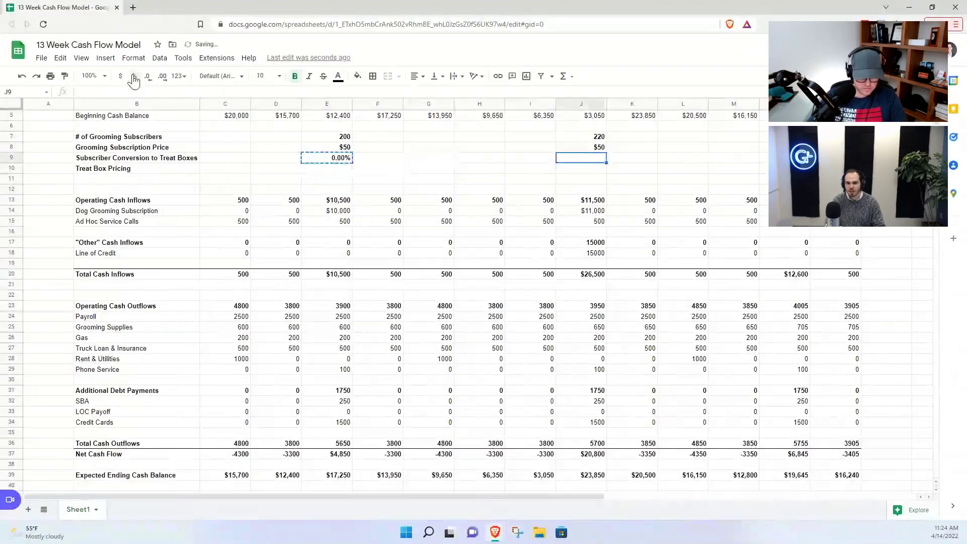
scroll(599, 182, "up", 1)
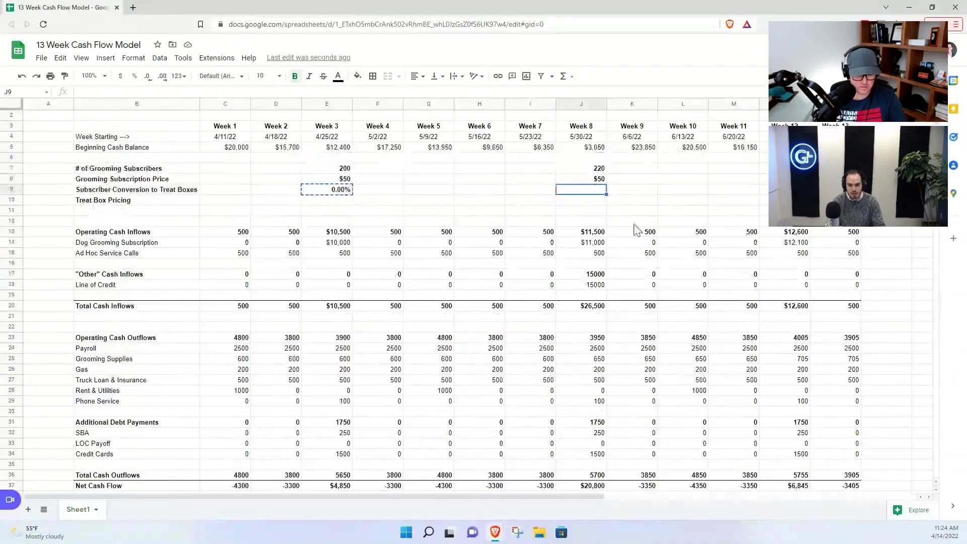
key("ctrl+v")
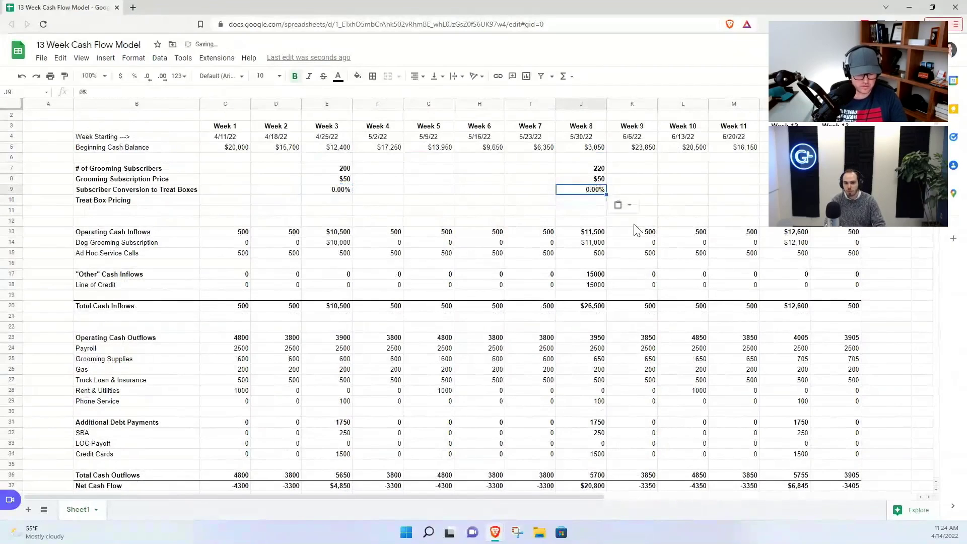
type("10")
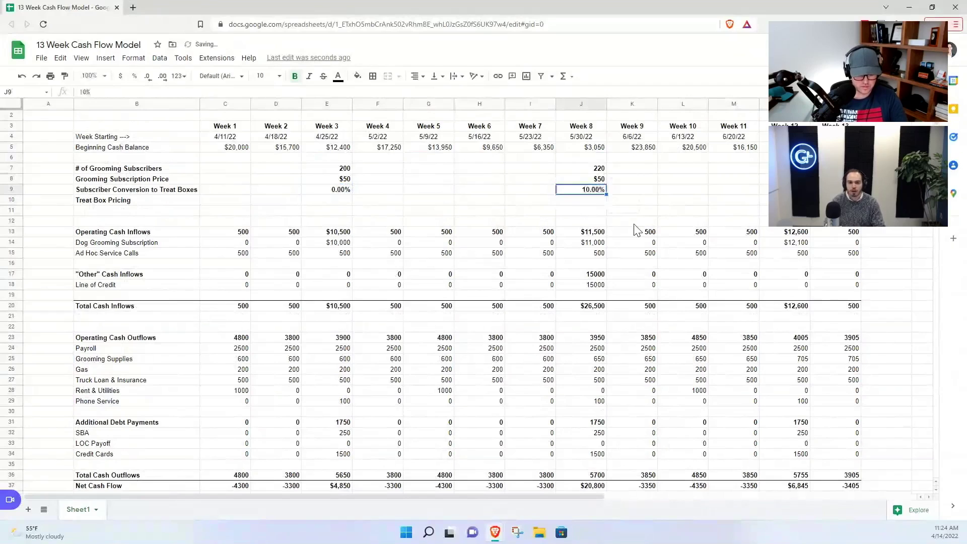
key("ctrl+c")
key("Right")
key("Right")
key("Right")
key("Right")
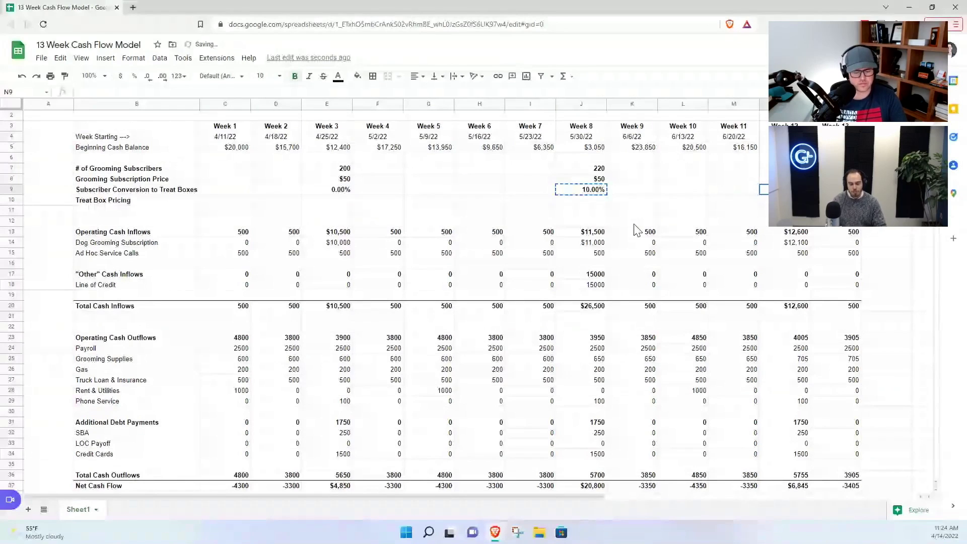
key("Return")
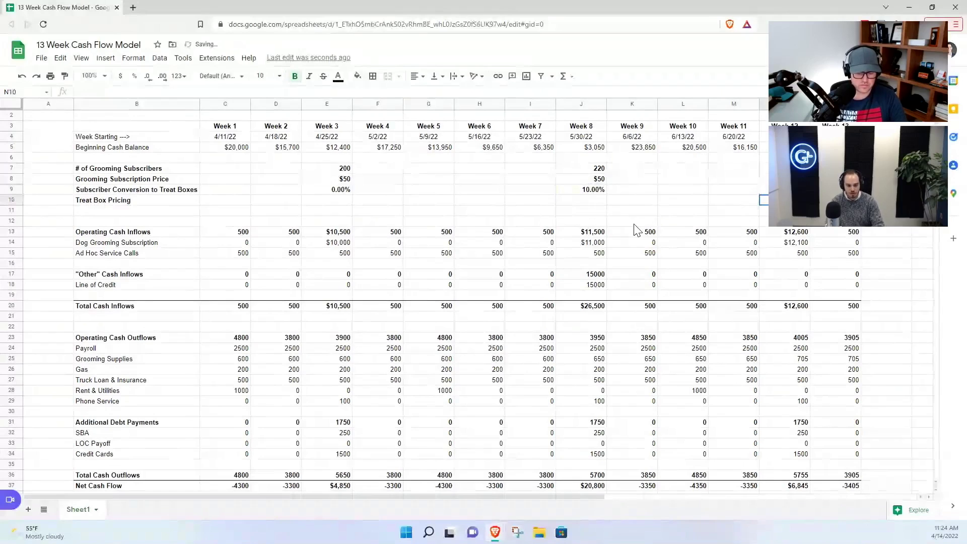
Step: Enter $25 as the Week 3 Treat Box Pricing and copy it to Week 8
key("Left")
key("Left")
key("Left")
key("Left")
key("Left")
key("Left")
key("Left")
key("Left")
key("Left")
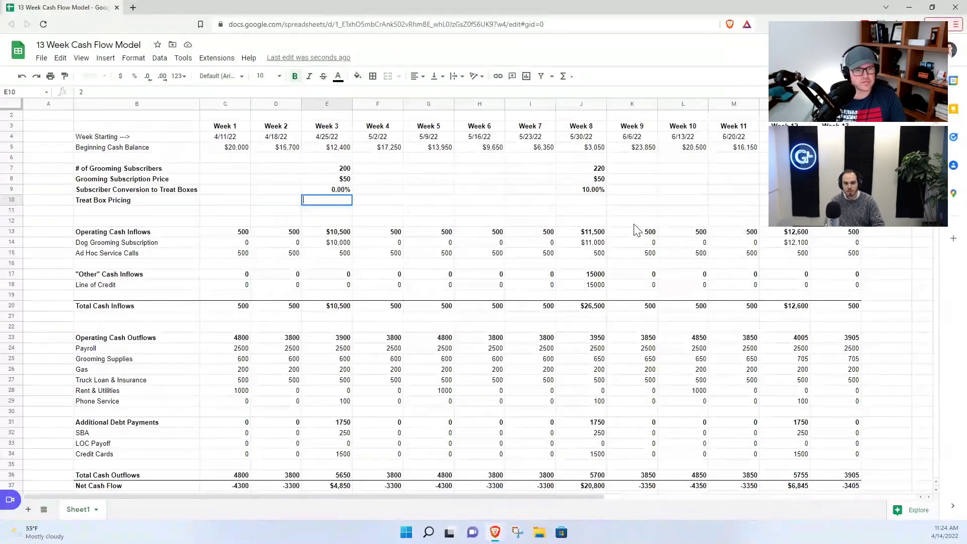
type("$")
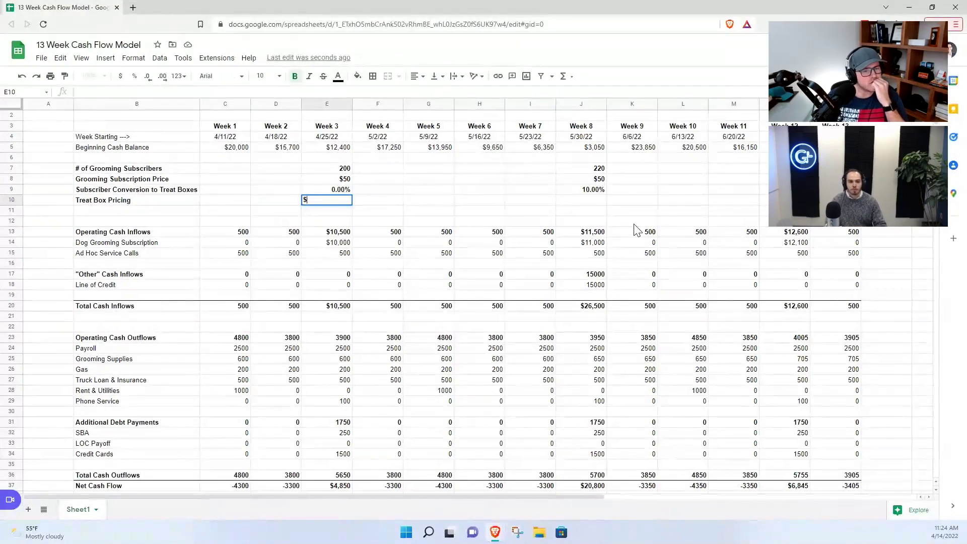
type("25")
key("Return")
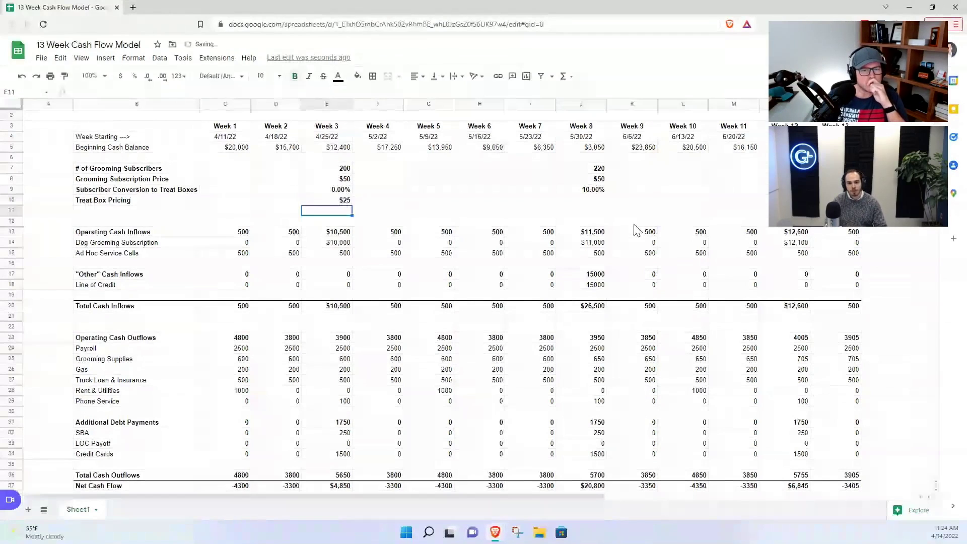
key("Up")
key("ctrl+c")
key("Right")
key("Right")
key("Right")
key("Right")
key("Right")
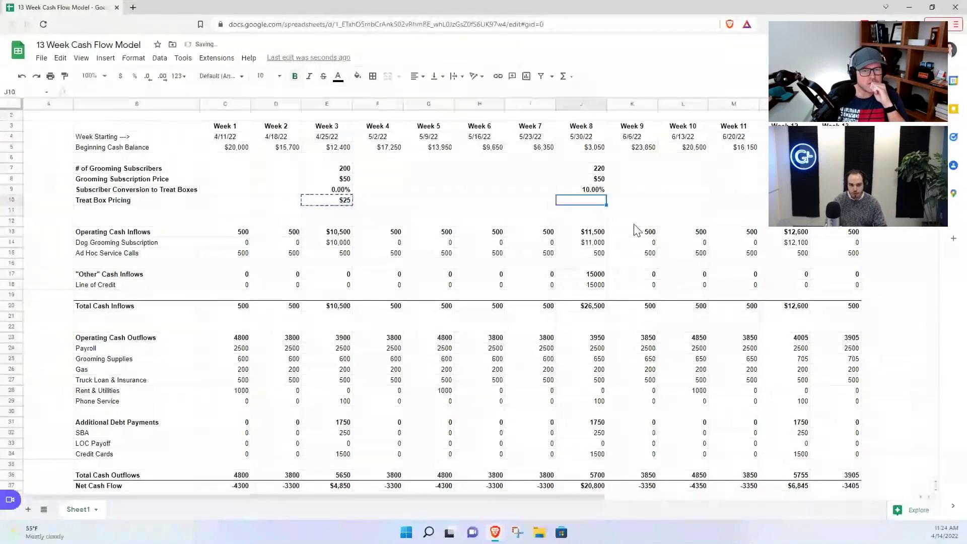
key("ctrl+v")
Step: Check the treat box conversion and price values across Weeks 1–12
left_click_drag(76, 168, 851, 202)
left_click_drag(336, 189, 336, 204)
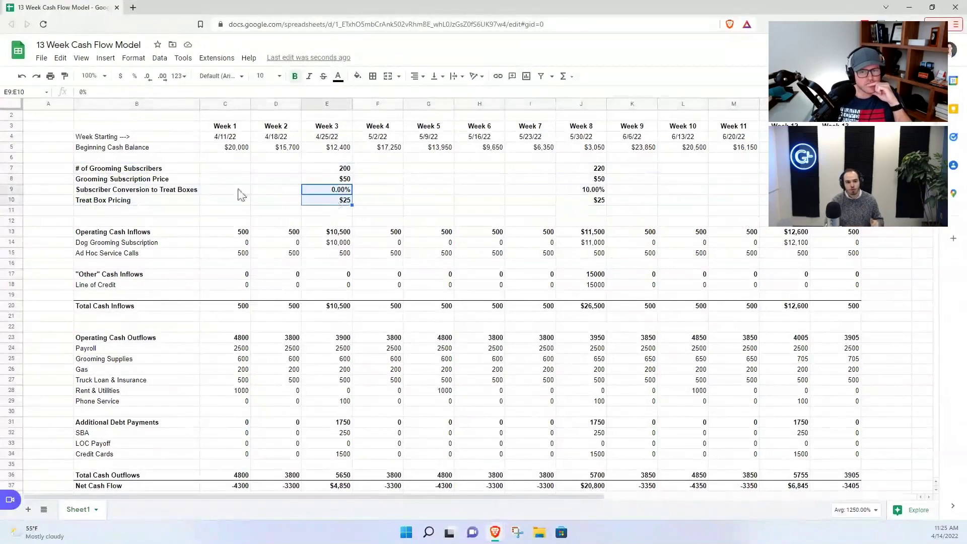
left_click(206, 170)
left_click(262, 195, "shift")
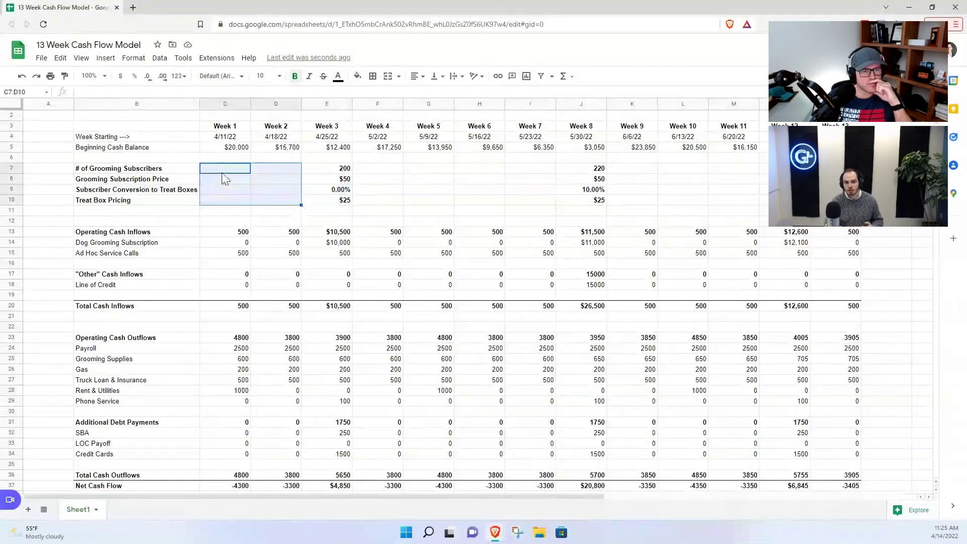
left_click(339, 202)
left_click(592, 190)
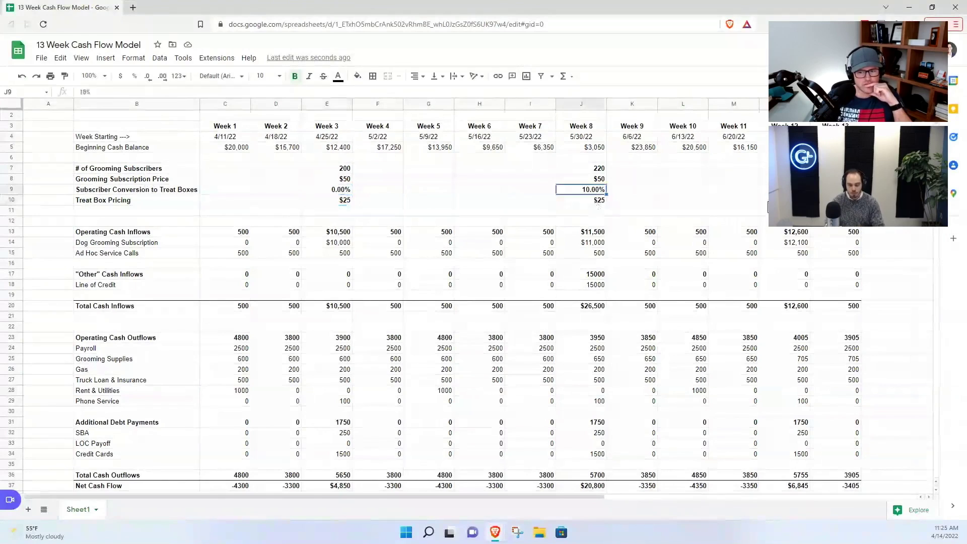
left_click(765, 190)
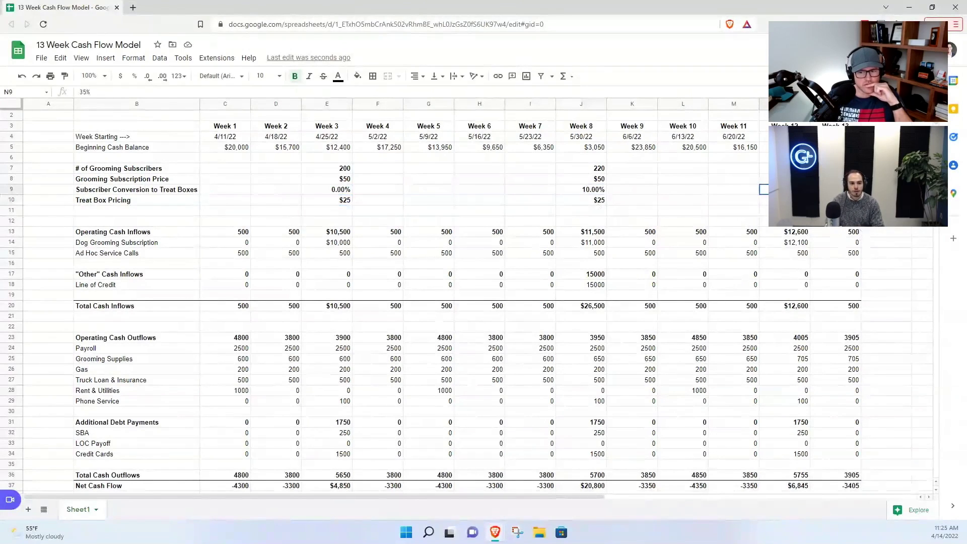
type("3")
key("BackSpace")
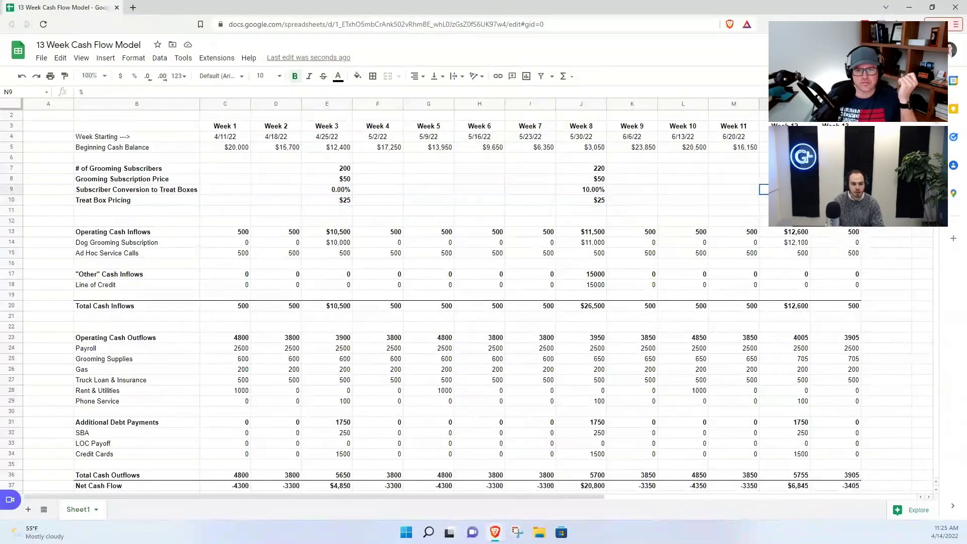
left_click(10, 253)
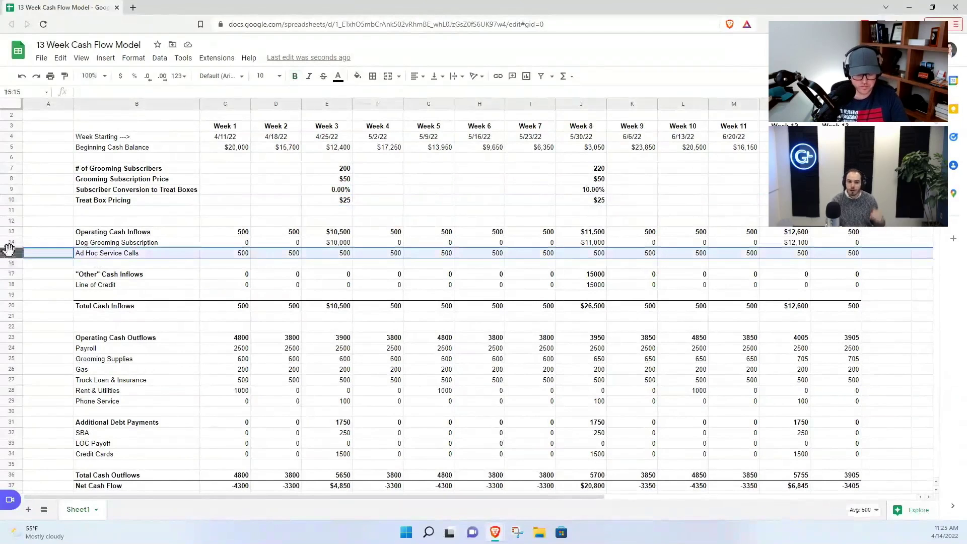
Step: Insert a row above Ad Hoc Service Calls labelled Dog Treat Boxes
right_click(9, 250)
left_click(59, 336)
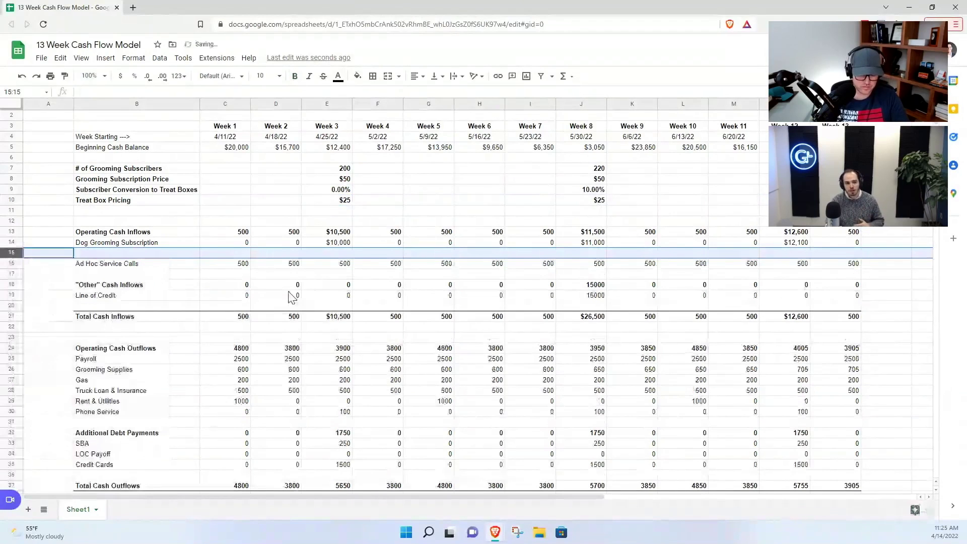
left_click(130, 253)
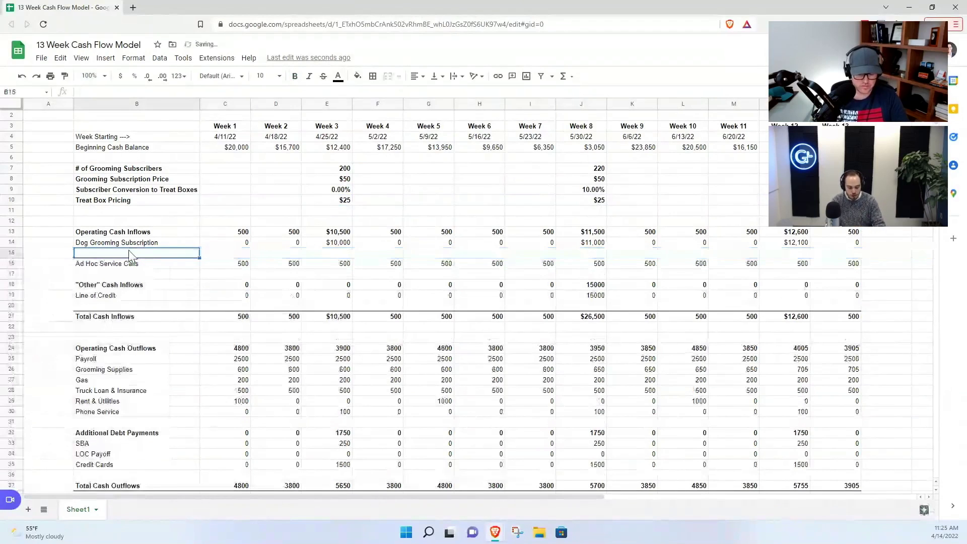
double_click(232, 233)
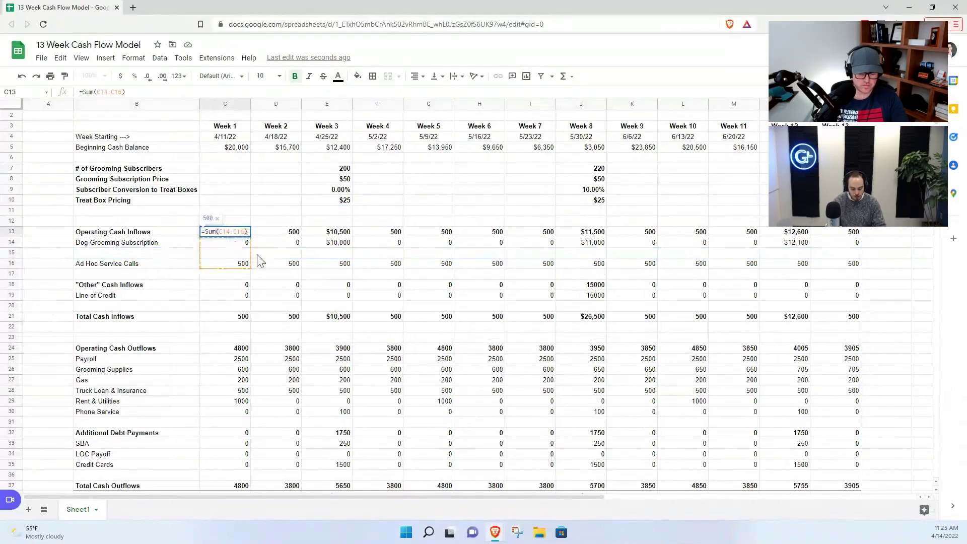
key("Escape")
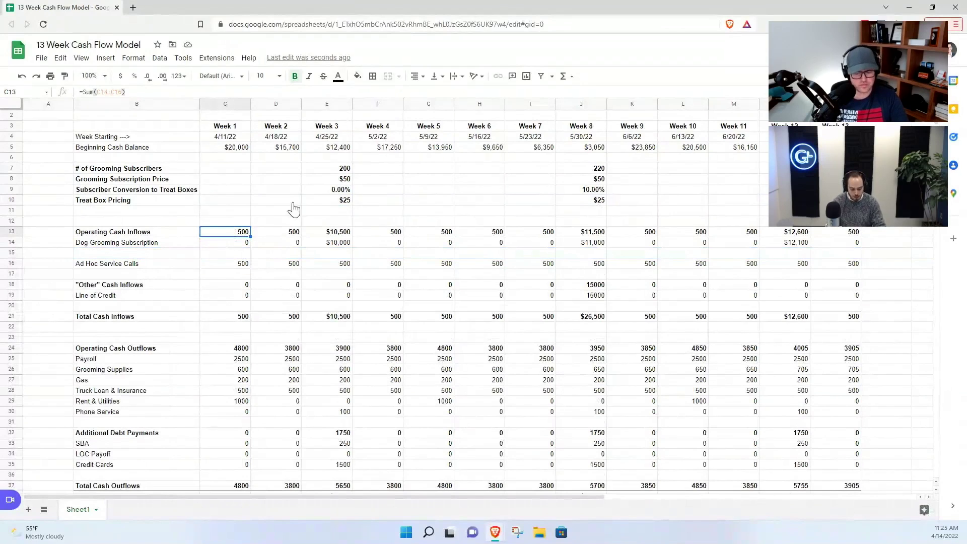
left_click(158, 259)
type("Dog")
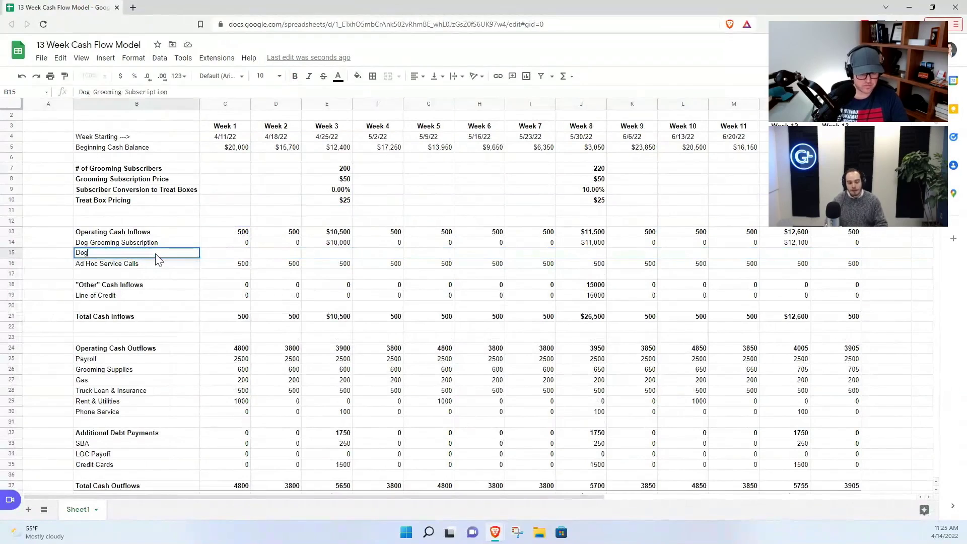
type(" Treat Boxes")
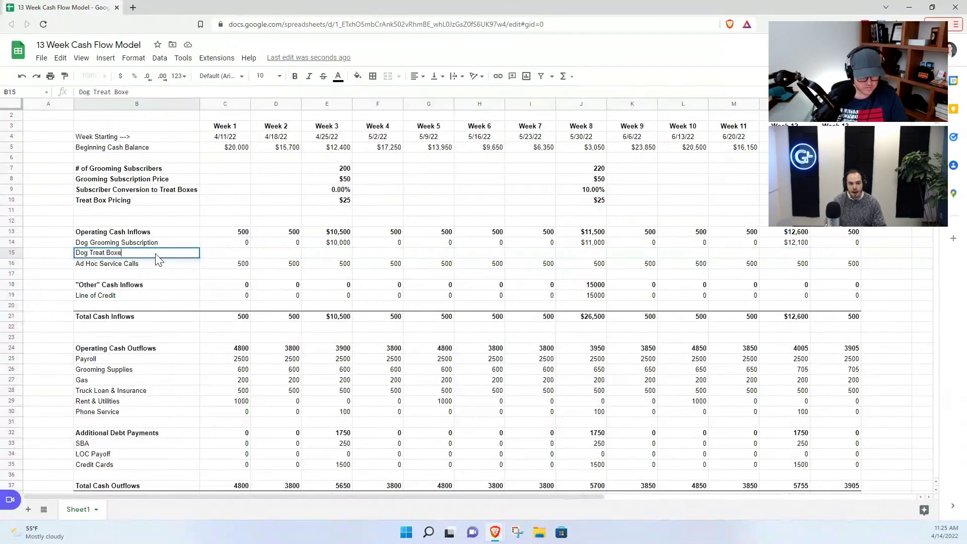
key("Tab")
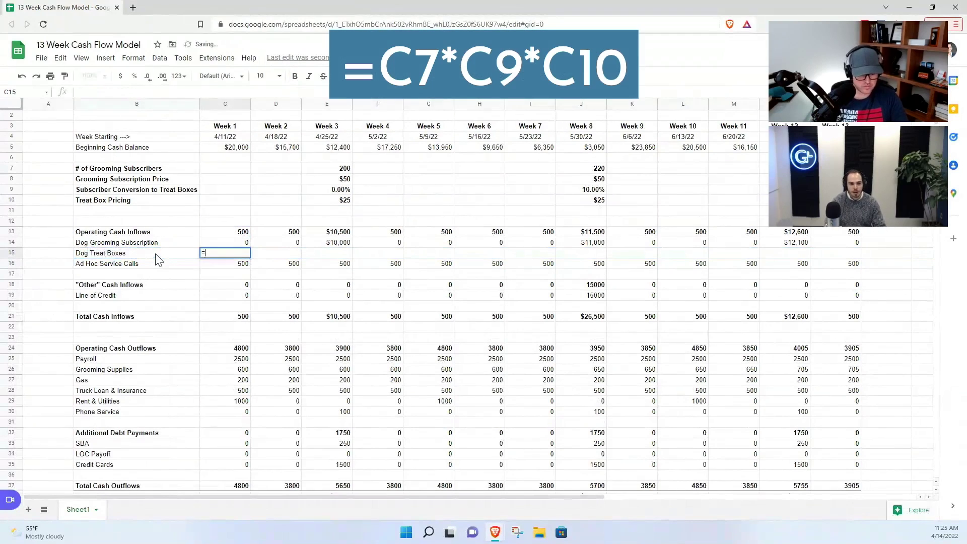
Step: Enter =C7*C9*C10 in C15 as the Week 1 treat box revenue
type("=")
left_click(218, 168)
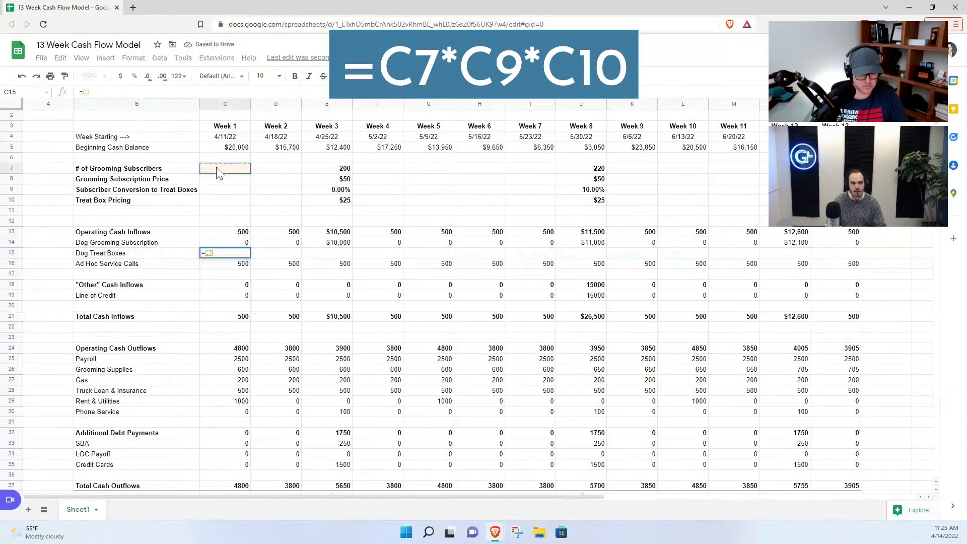
type("*")
left_click(220, 190)
type("*")
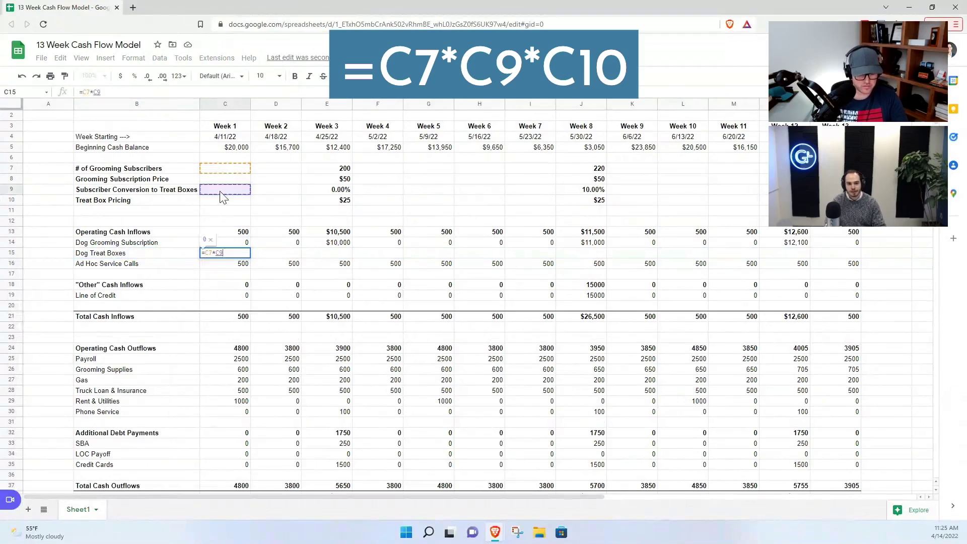
left_click(224, 202)
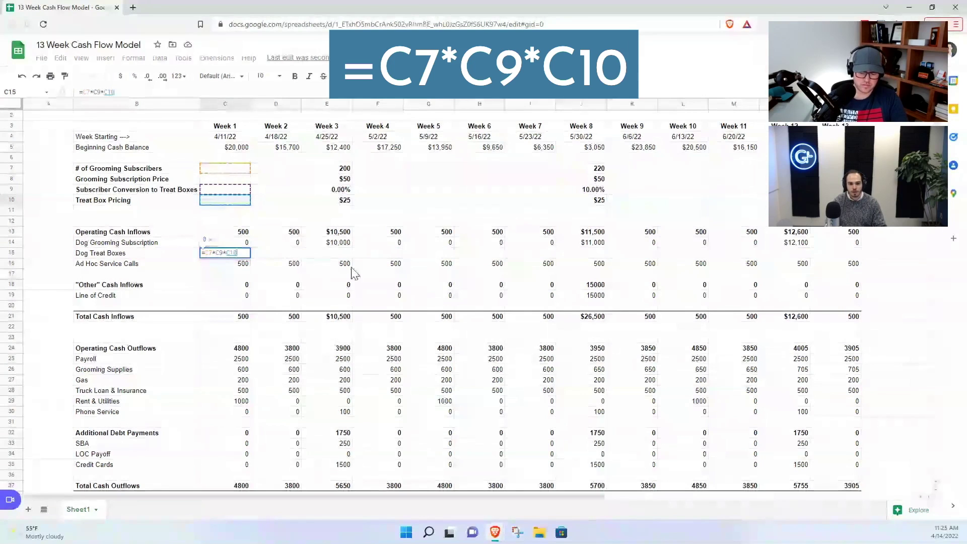
key("Return")
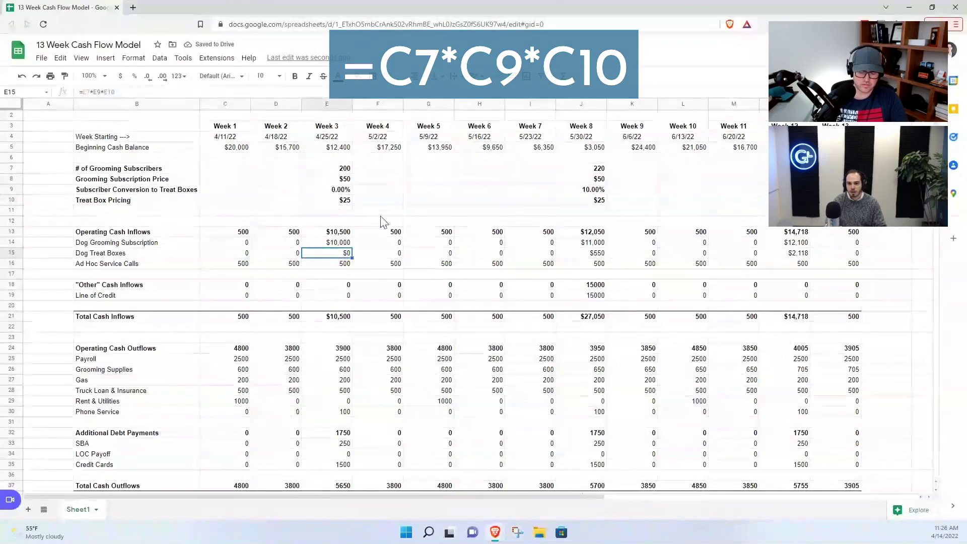
left_click(588, 193)
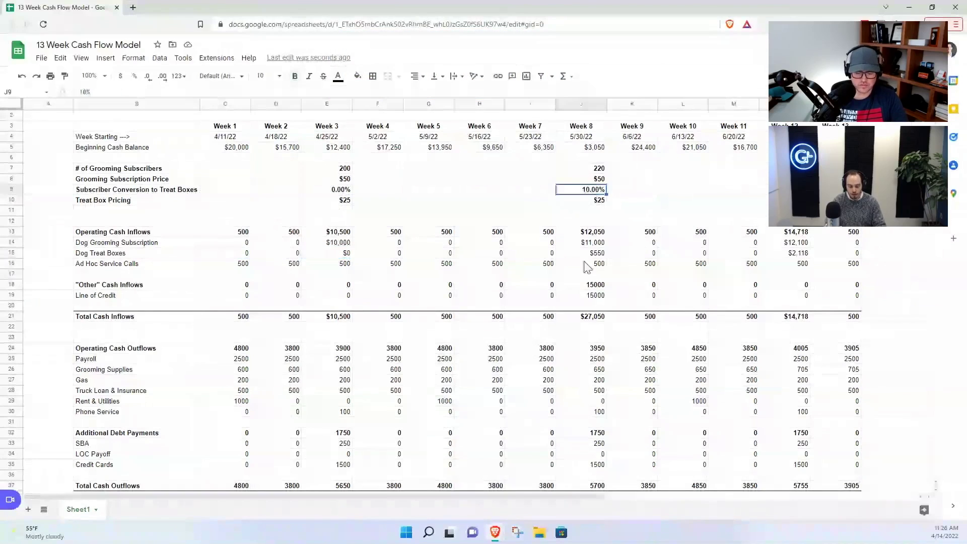
left_click(589, 257)
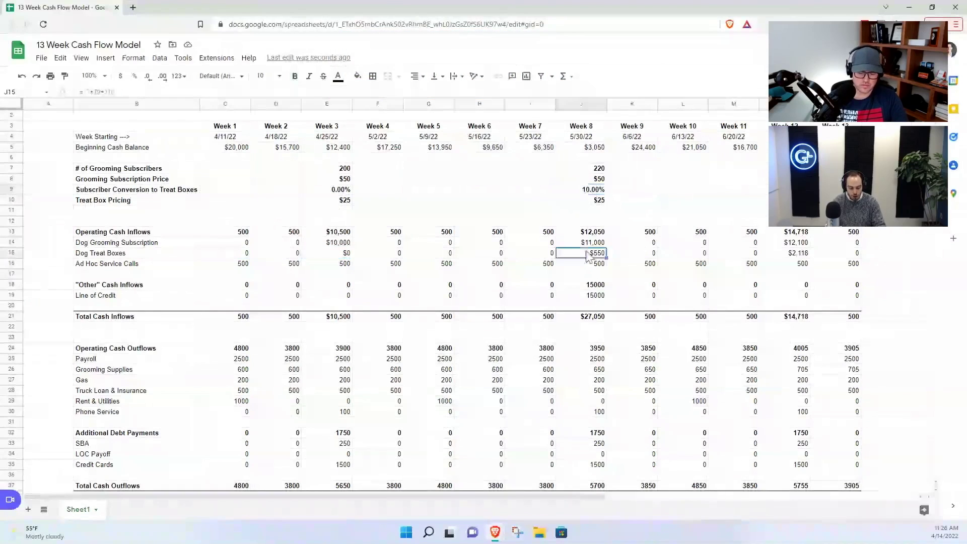
left_click(789, 253)
left_click(589, 190)
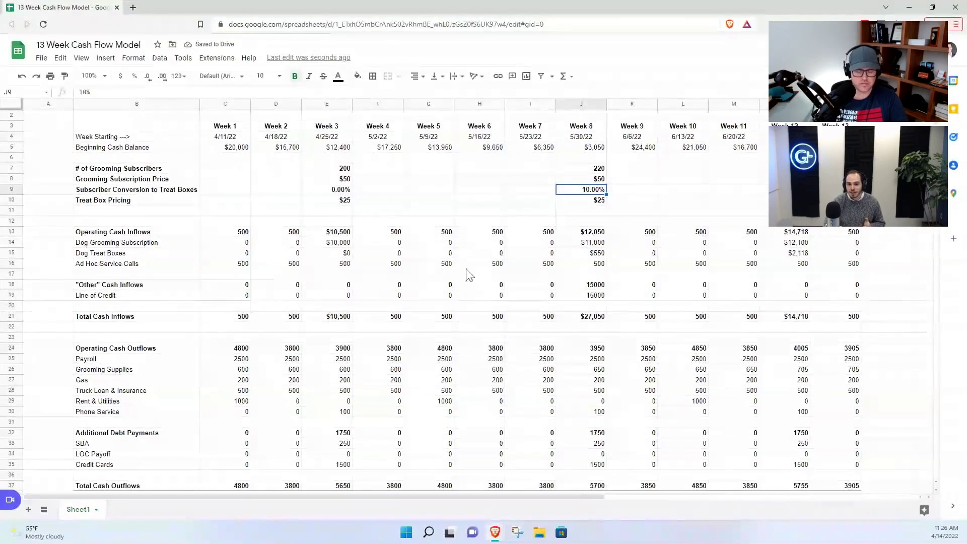
left_click(583, 296)
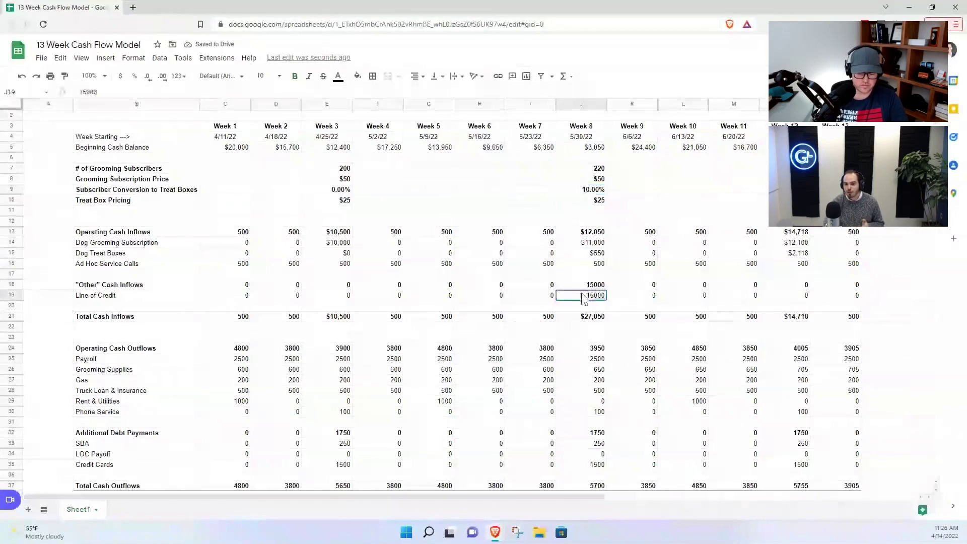
left_click_drag(632, 147, 837, 148)
left_click(799, 252)
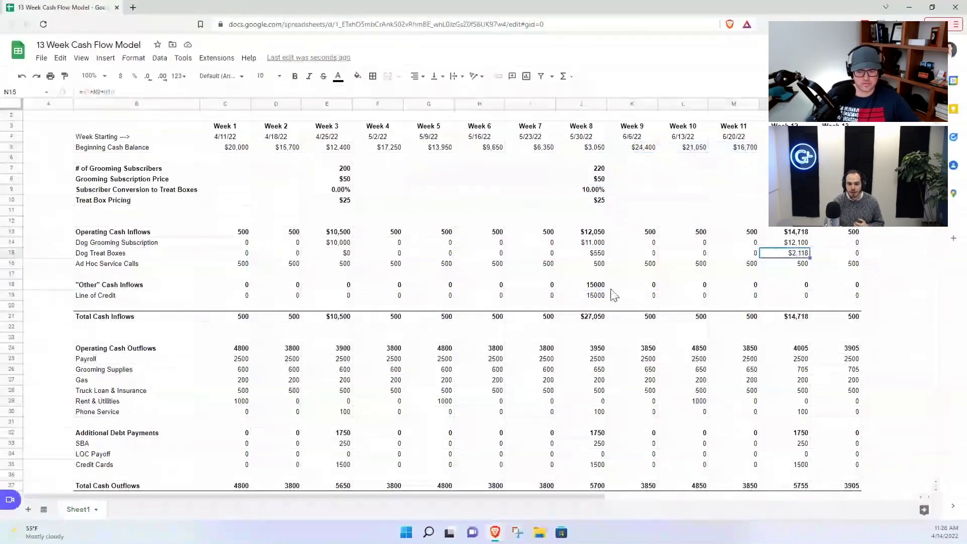
left_click(594, 298)
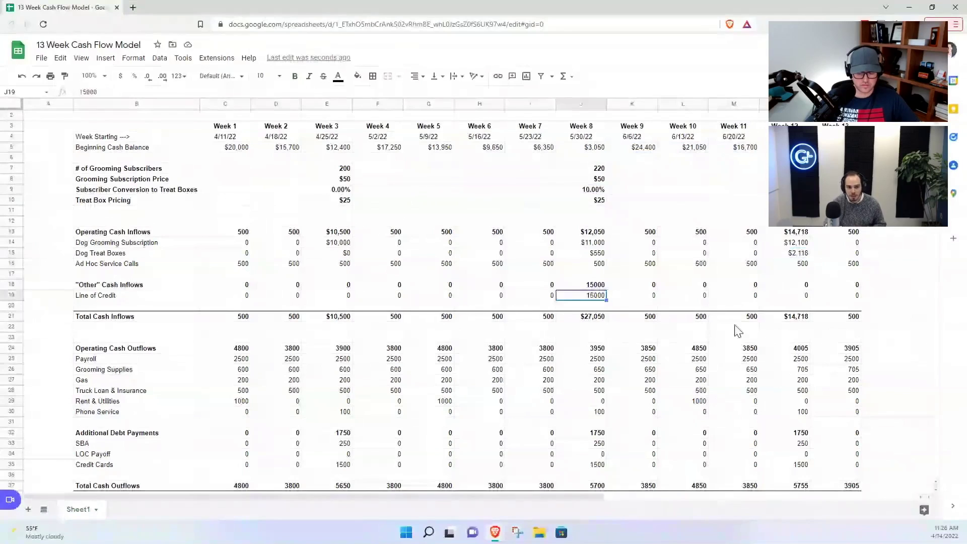
left_click_drag(582, 252, 796, 252)
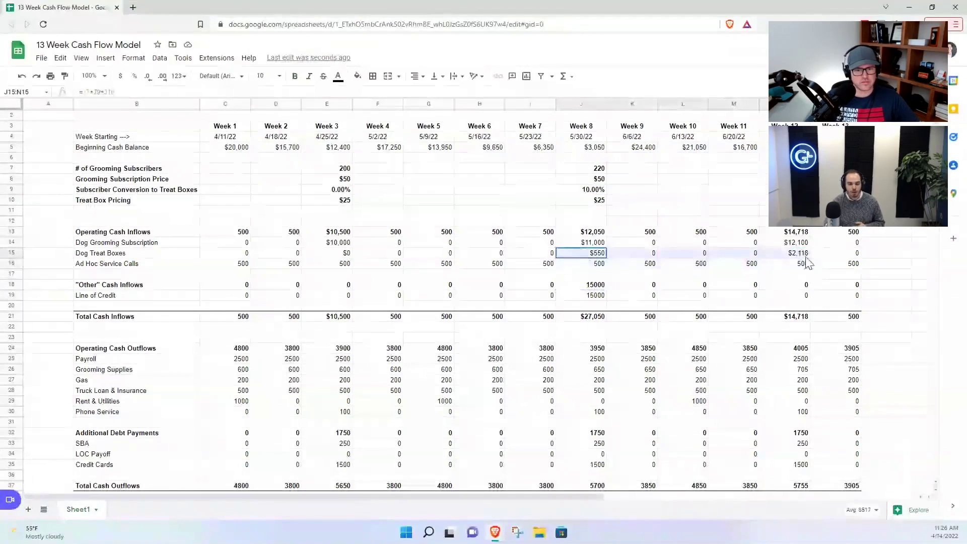
left_click(589, 297)
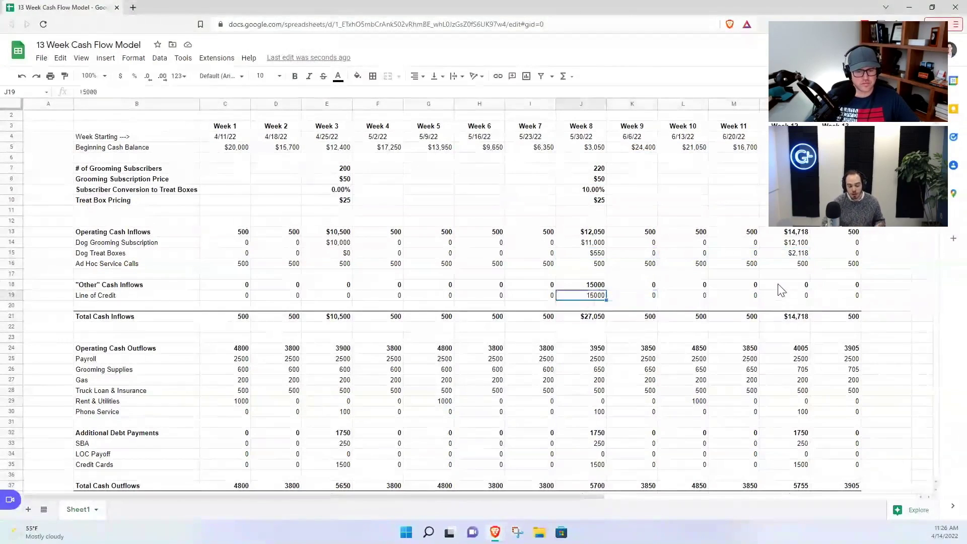
key("Right")
scroll(639, 301, "down", 2)
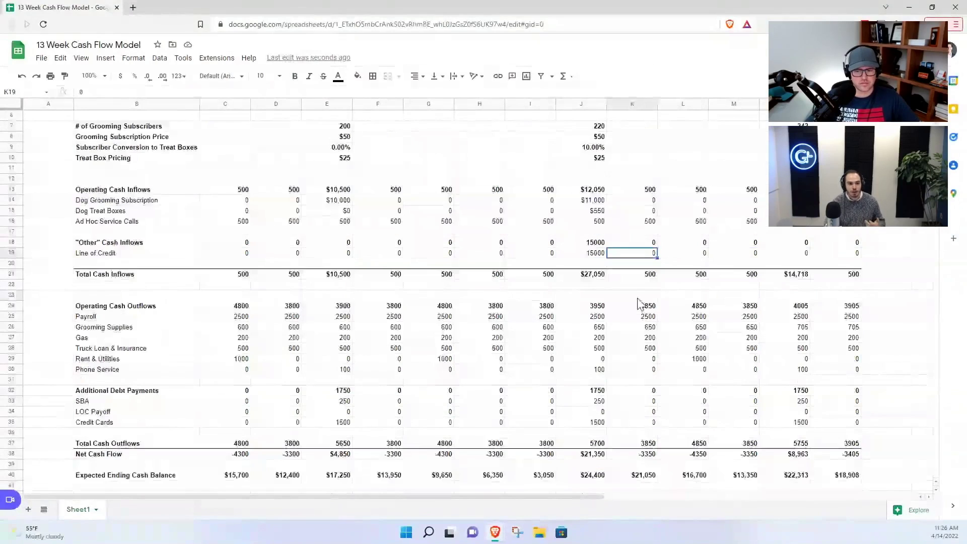
left_click(9, 327)
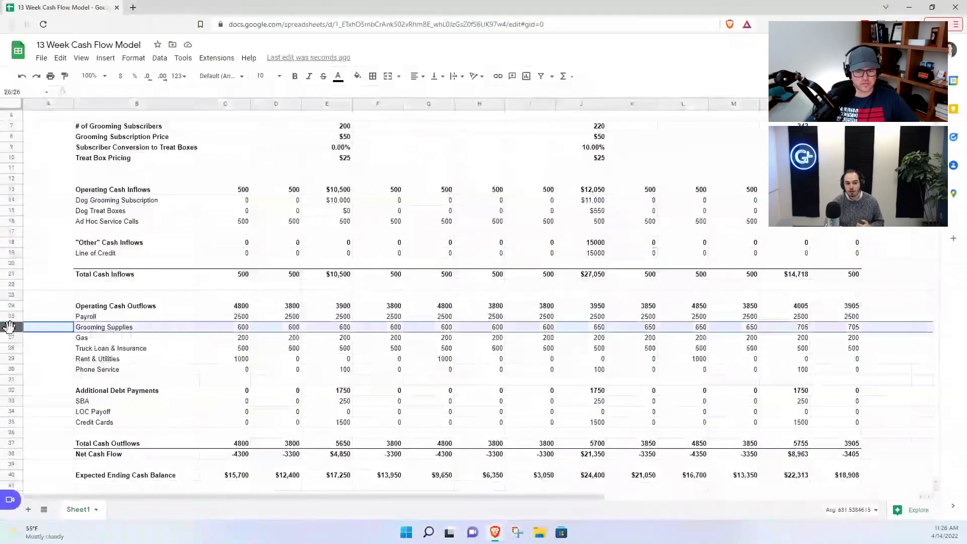
Step: Insert a row above Grooming Supplies labelled Treat Box Supplies
right_click(9, 327)
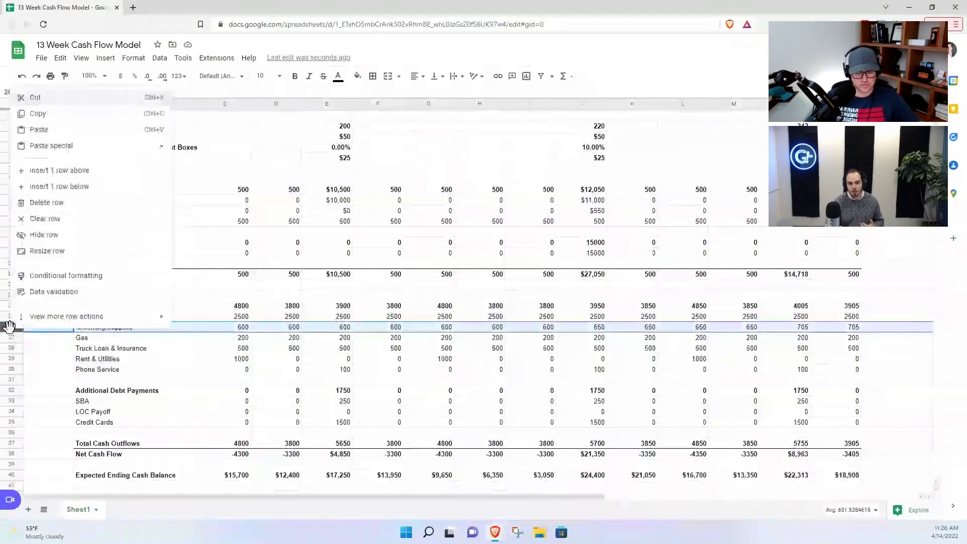
left_click(67, 170)
left_click(160, 328)
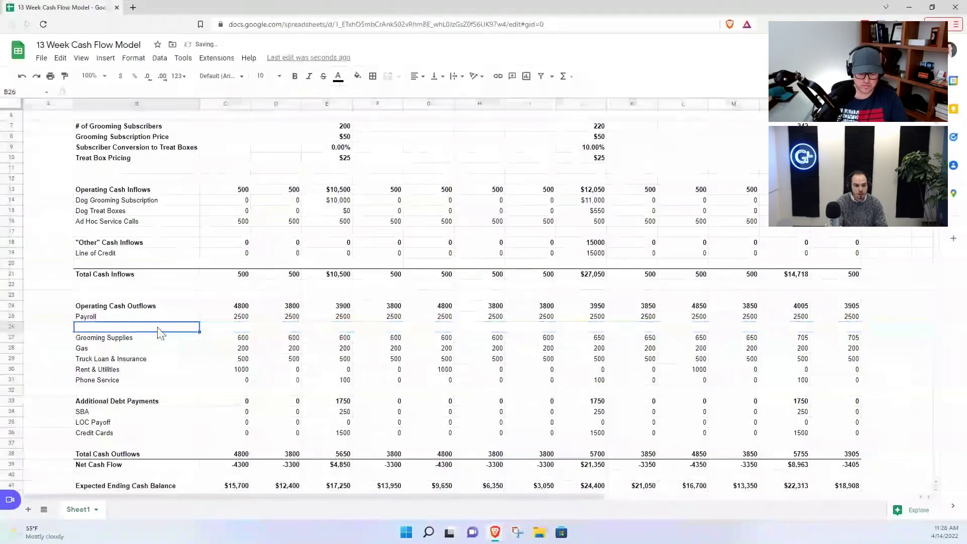
scroll(333, 266, "up", 1)
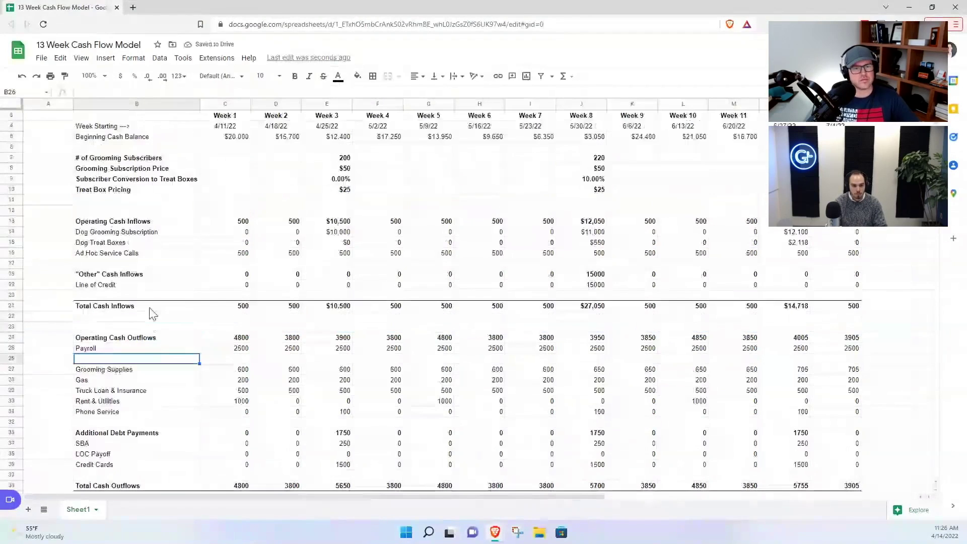
type("T")
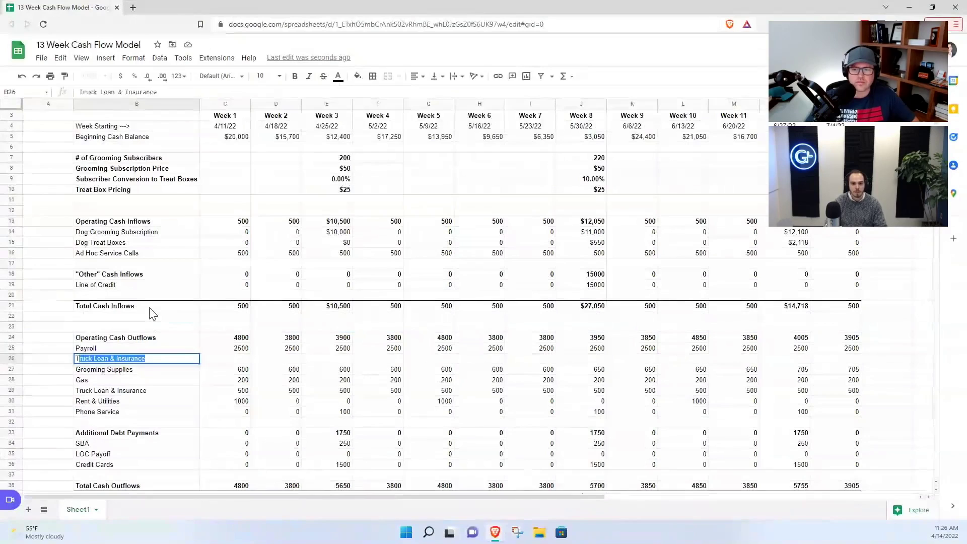
type("reat Box ")
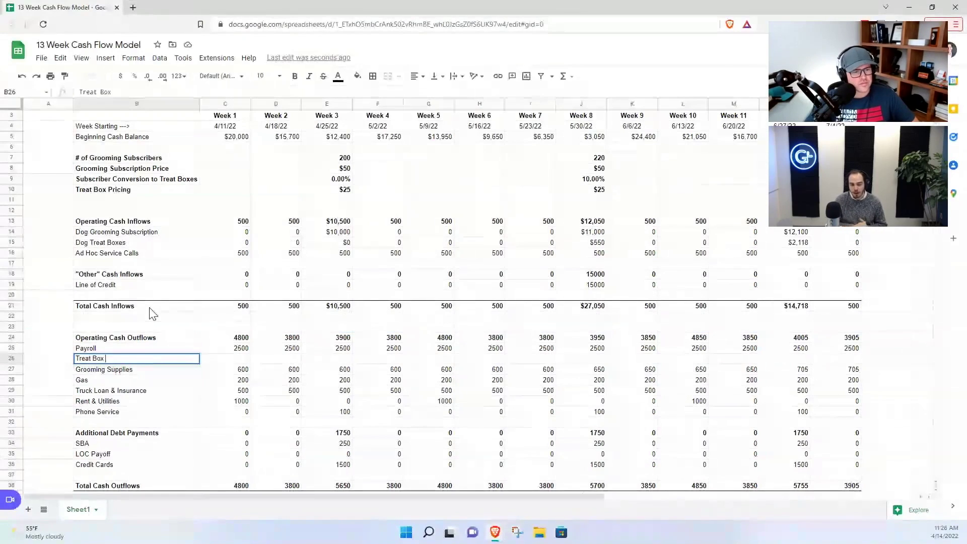
type("Supplies")
key("Tab")
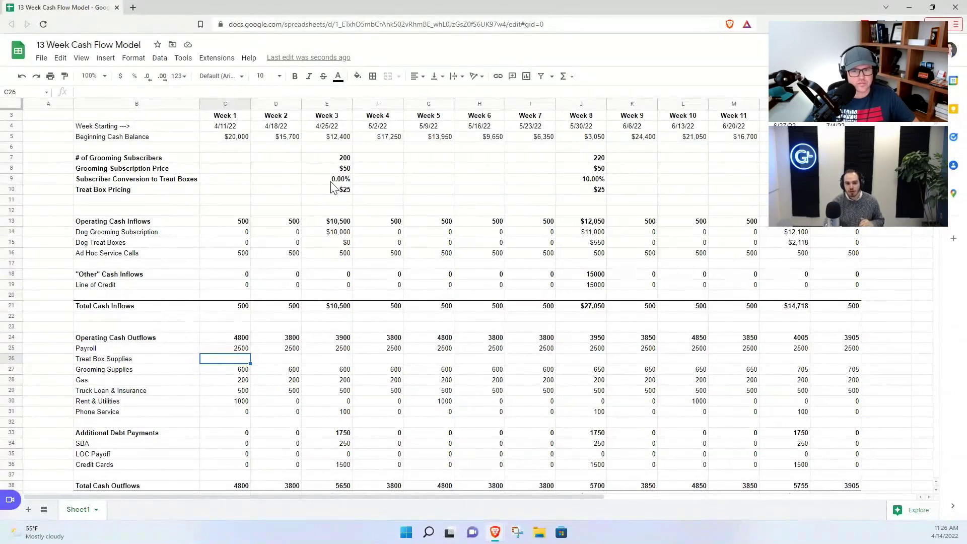
Step: Review the Week 3 subscriber, conversion and price assumptions in E7:E10
left_click(319, 163)
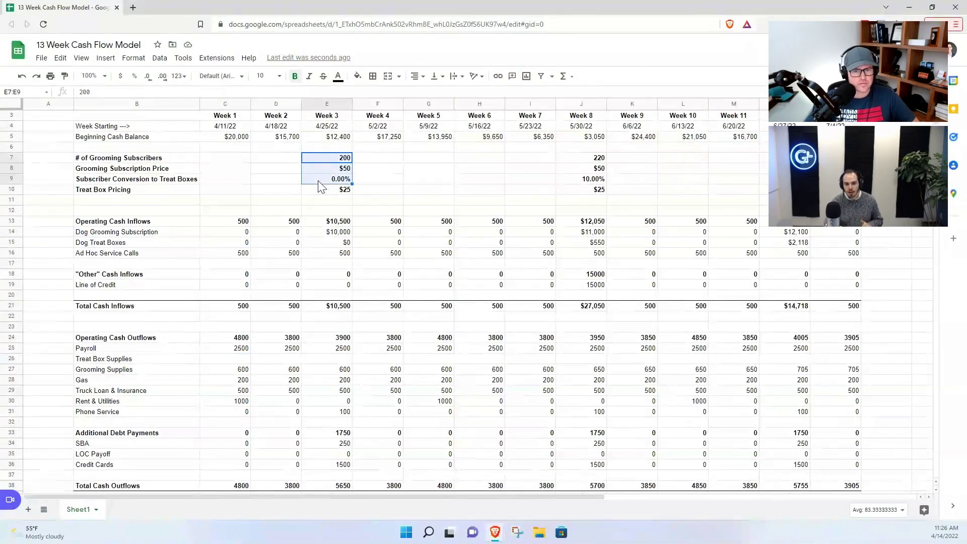
left_click_drag(319, 180, 322, 194)
left_click_drag(322, 159, 321, 188)
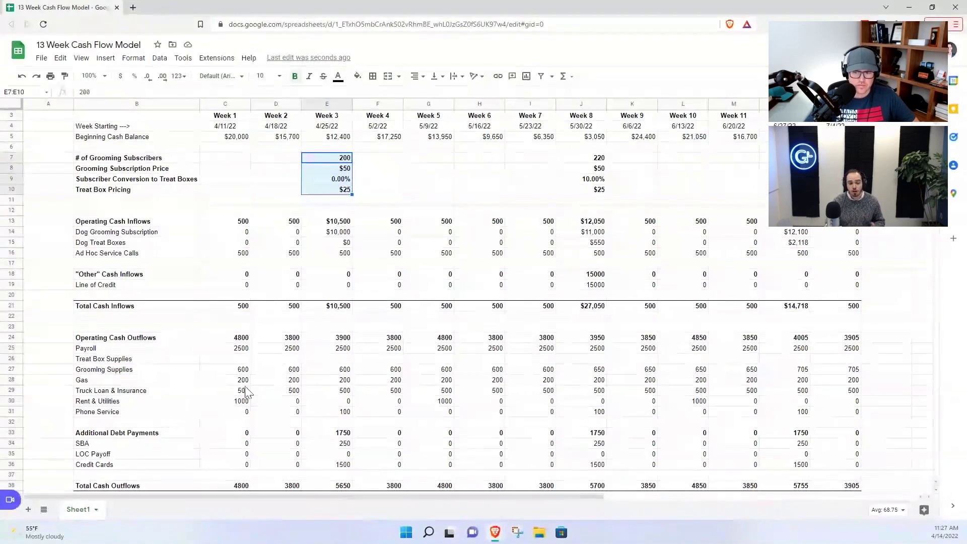
left_click(234, 362)
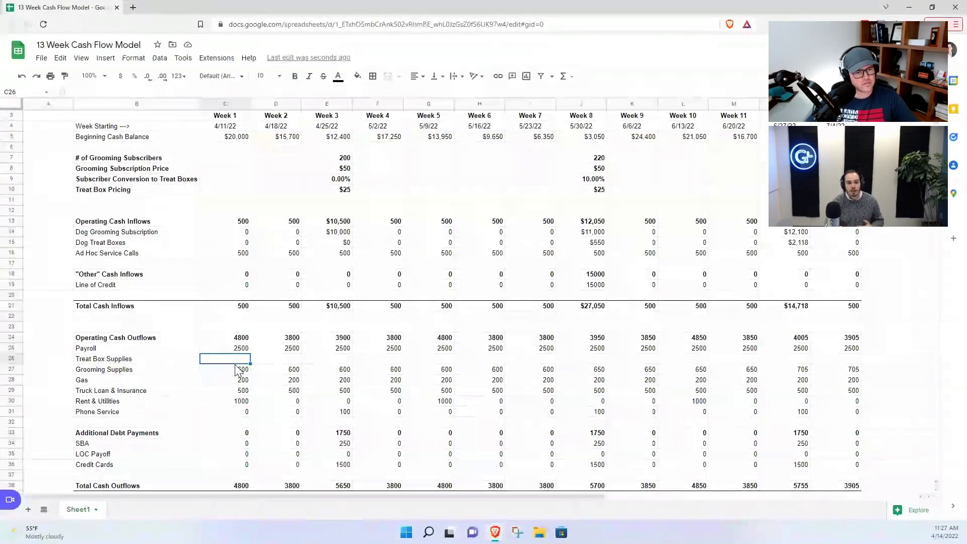
Step: Enter =E7*E9*10 in C26 and paste it across the Treat Box Supplies weeks
type("=")
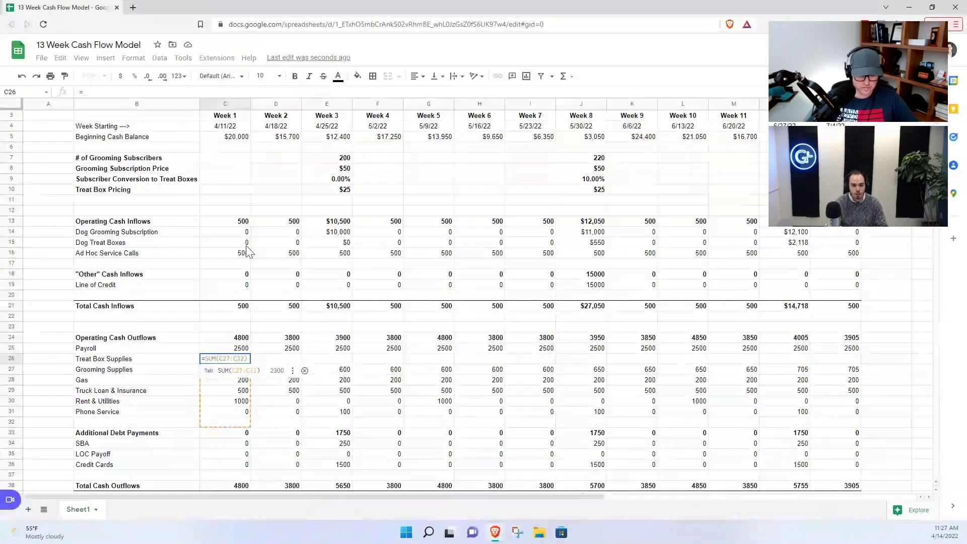
left_click(337, 159)
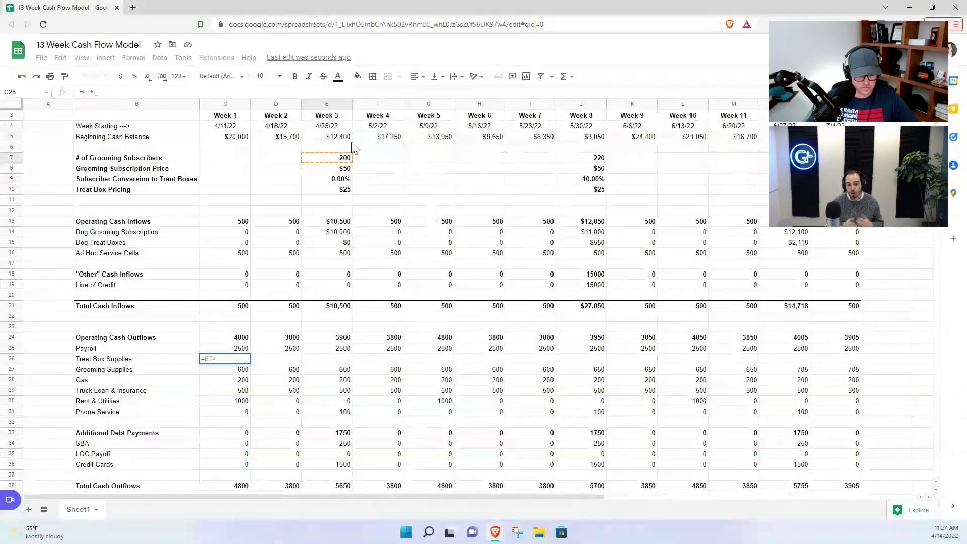
type("*")
left_click(342, 181)
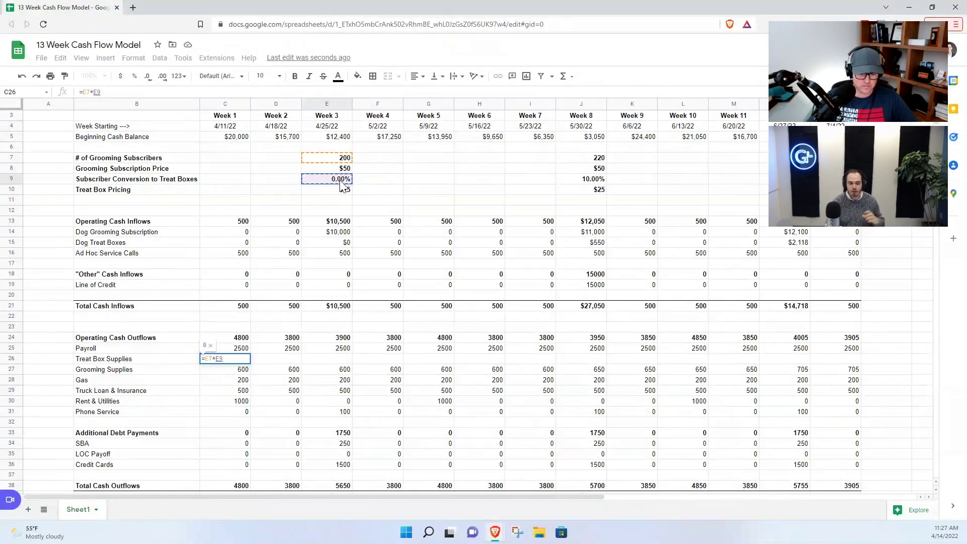
type("*")
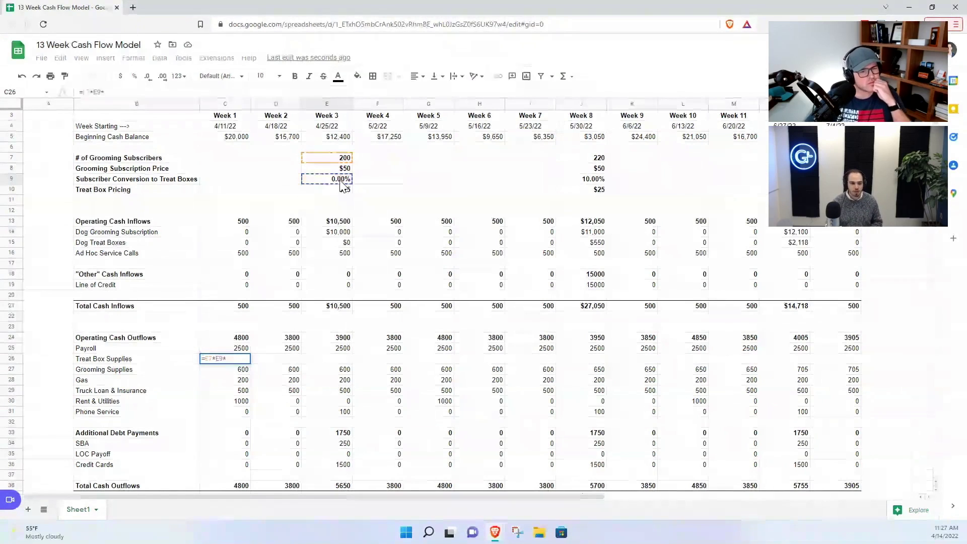
type("10")
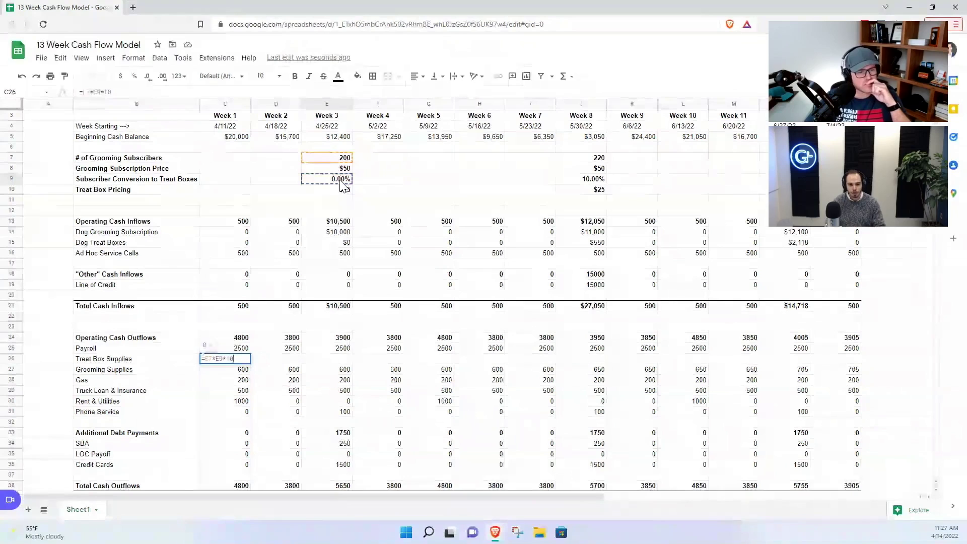
key("Return")
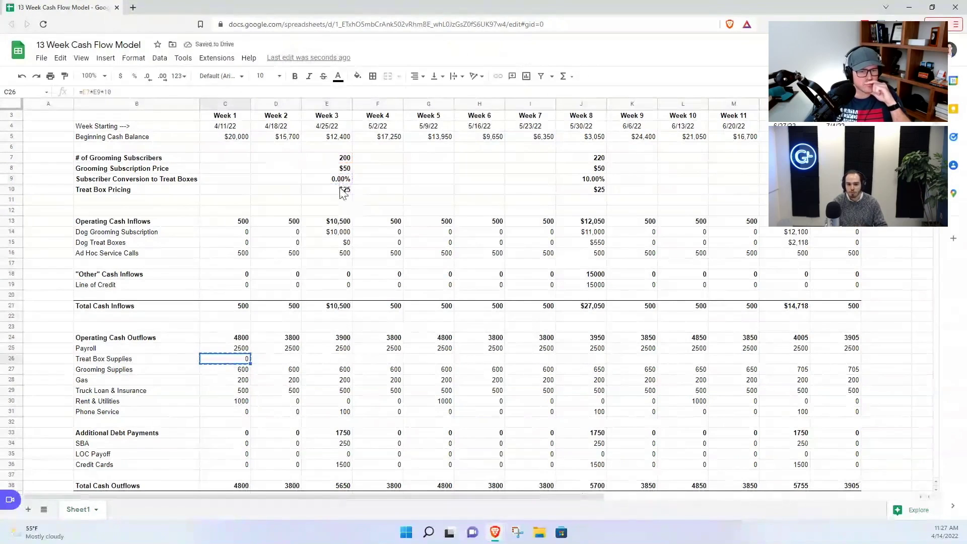
key("shift+Right")
key("shift+Right")
key("shift+Right")
key("shift+Right")
key("shift+Right")
key("shift+Right")
key("shift+Right")
key("shift+Right")
key("shift+Right")
key("shift+Right")
key("shift+Right")
key("shift+Right")
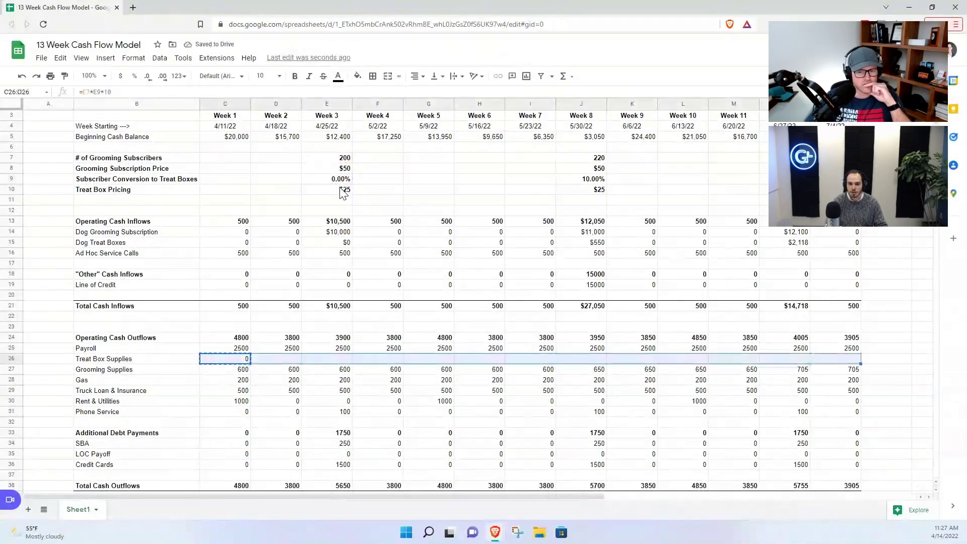
key("ctrl+v")
left_click(481, 358)
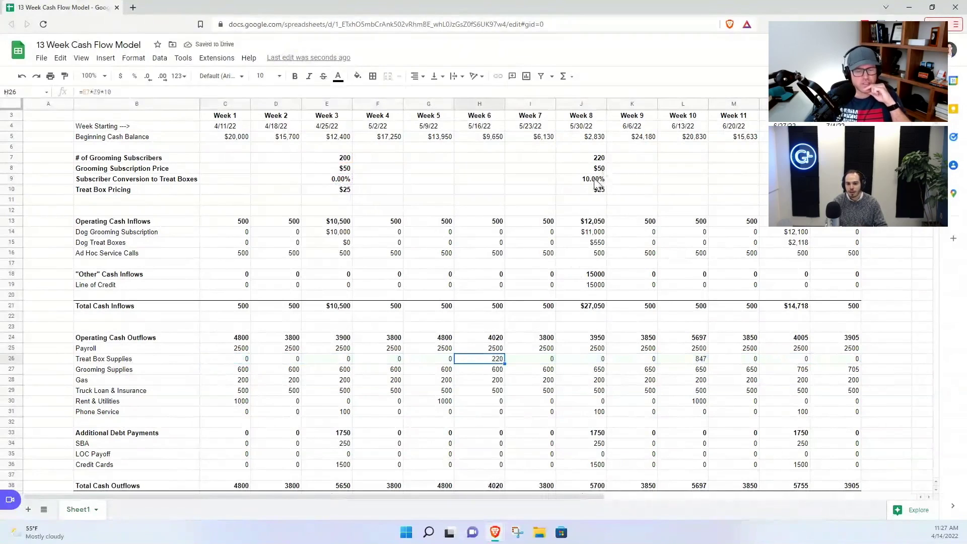
Step: Inspect the Week 8 Dog Treat Boxes value, Week 10 supplies cost, and column N formula
left_click(594, 243)
left_click(678, 360)
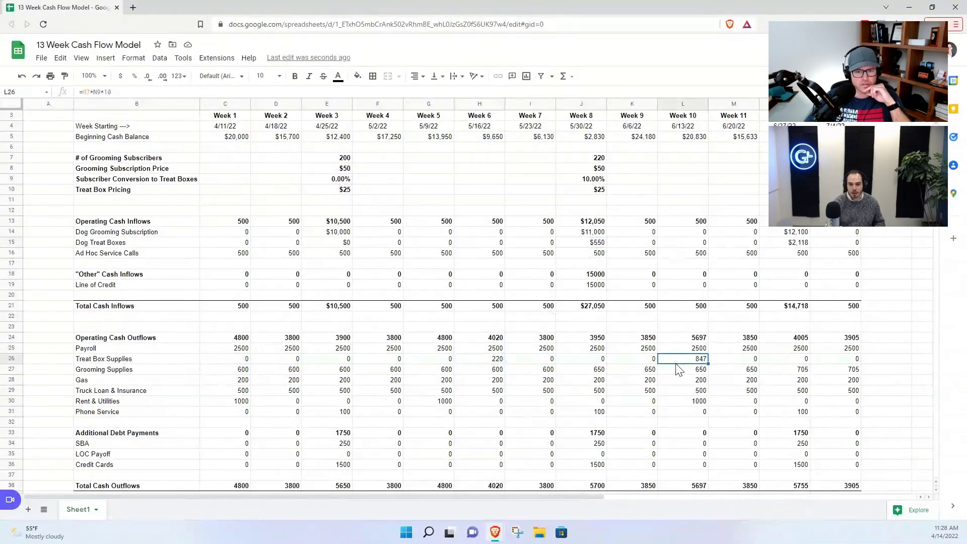
left_click(802, 244)
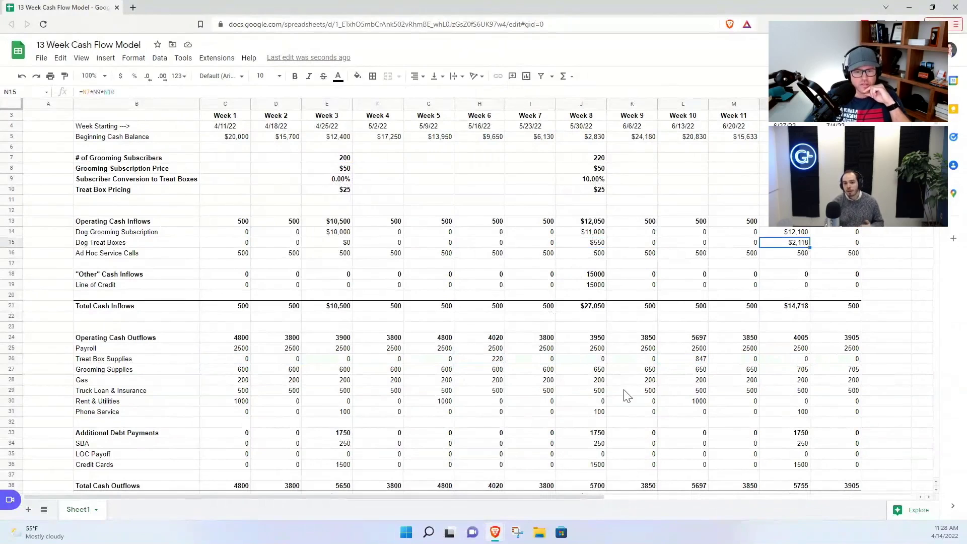
Step: Set the Week 8 line of credit in J19 to 0 and review the recalculated cash balances
left_click(584, 285)
type("0")
key("Return")
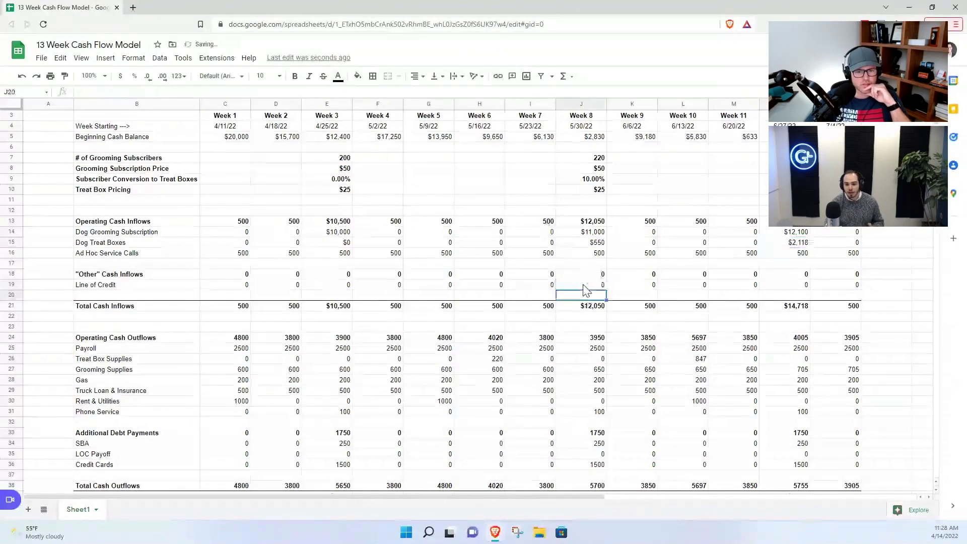
left_click(584, 286)
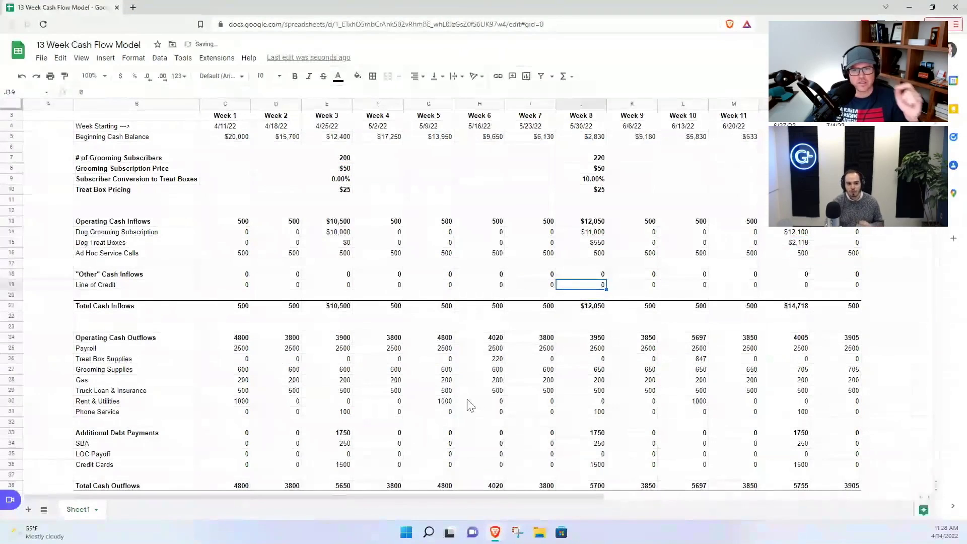
scroll(553, 392, "down", 2)
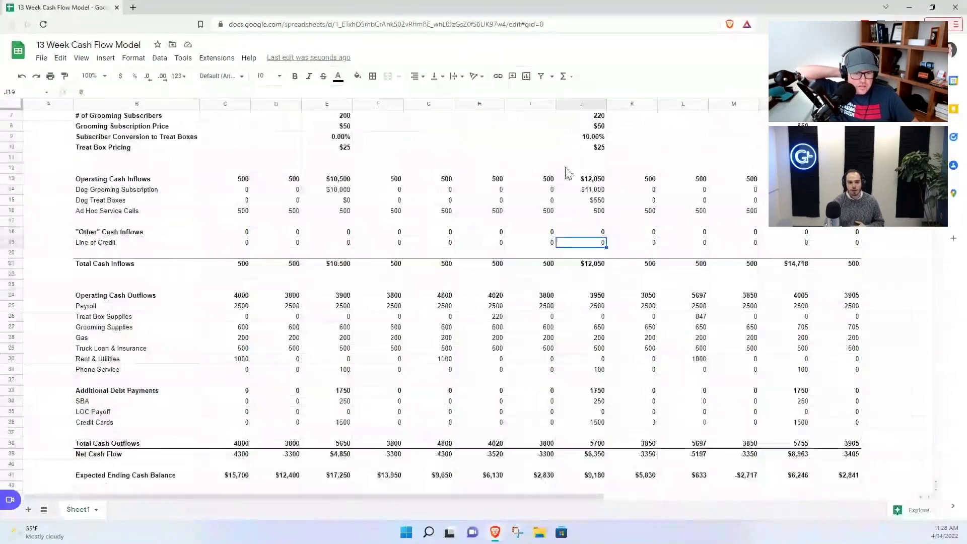
scroll(540, 172, "up", 1)
Step: Enter a 50% conversion rate in N9 and a $30 treat box price in N10
left_click(785, 148)
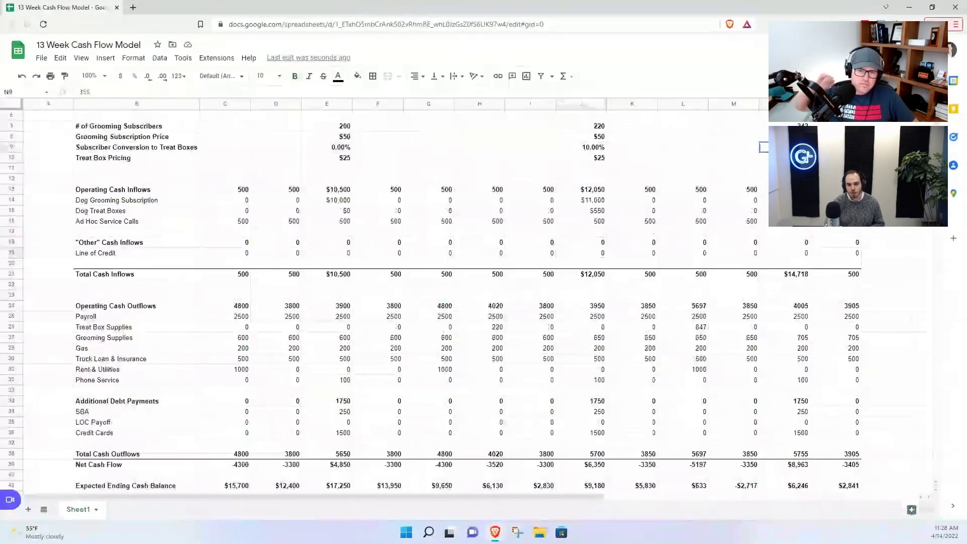
type("50")
key("Return")
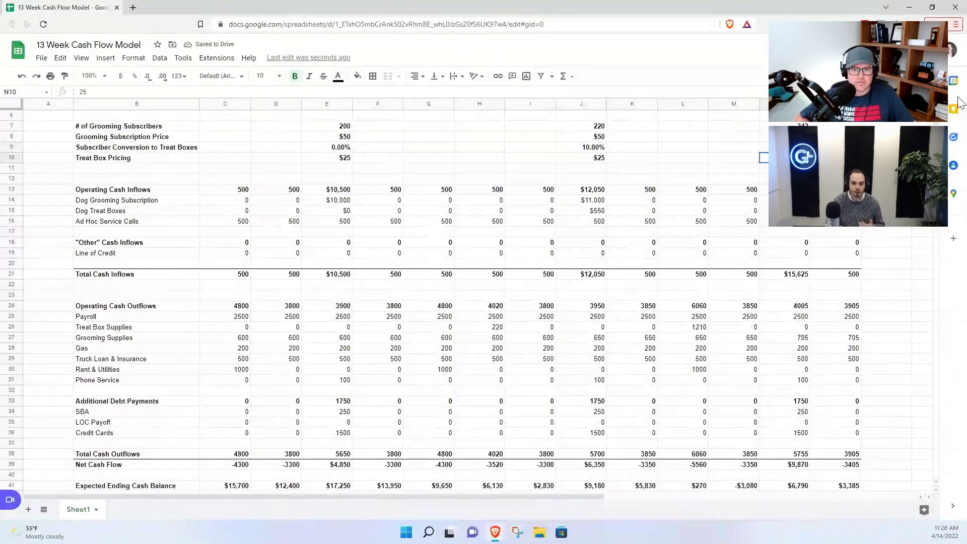
type("30")
key("Return")
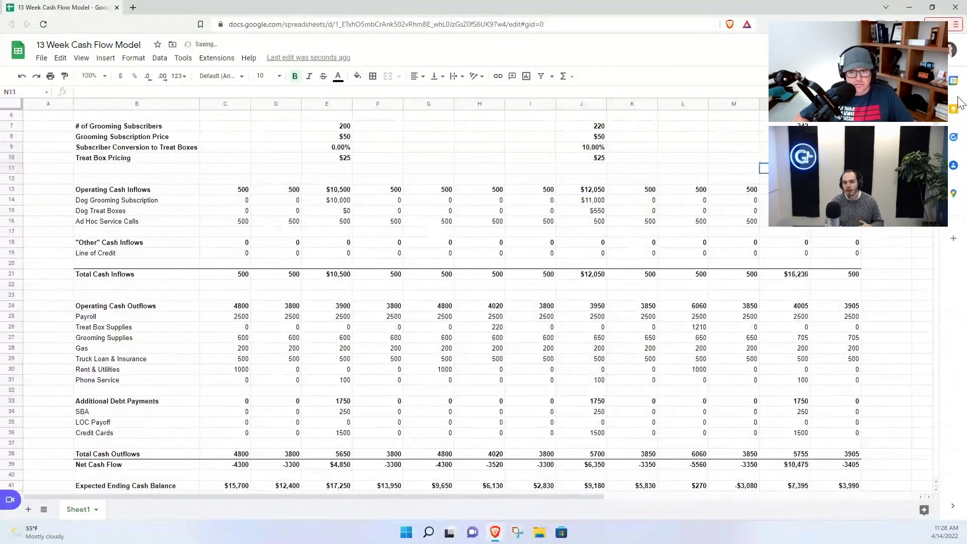
key("Up")
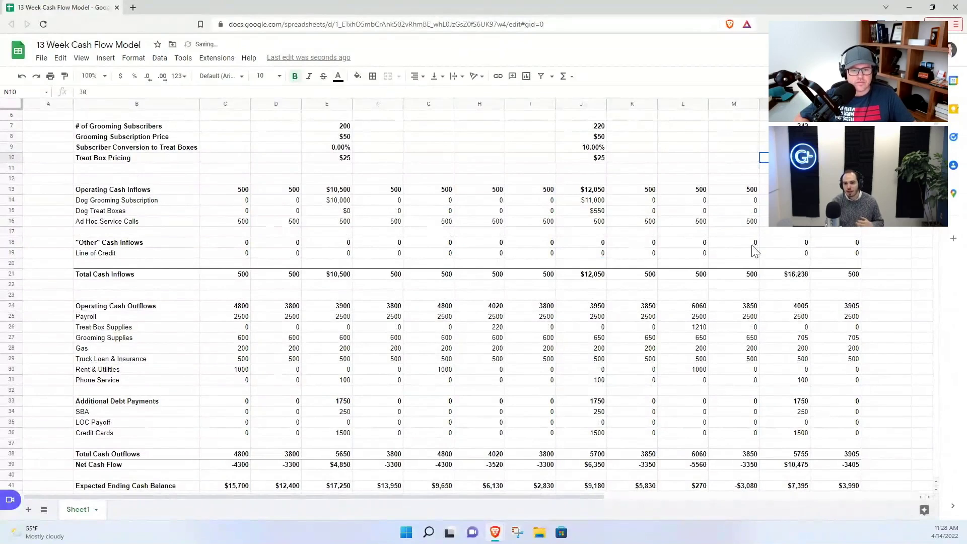
scroll(774, 269, "up", 1)
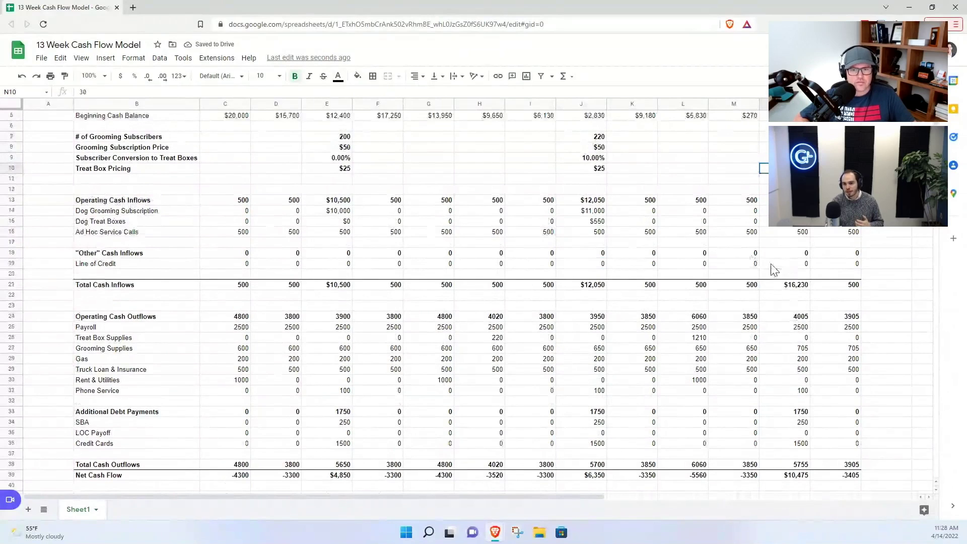
scroll(775, 270, "up", 2)
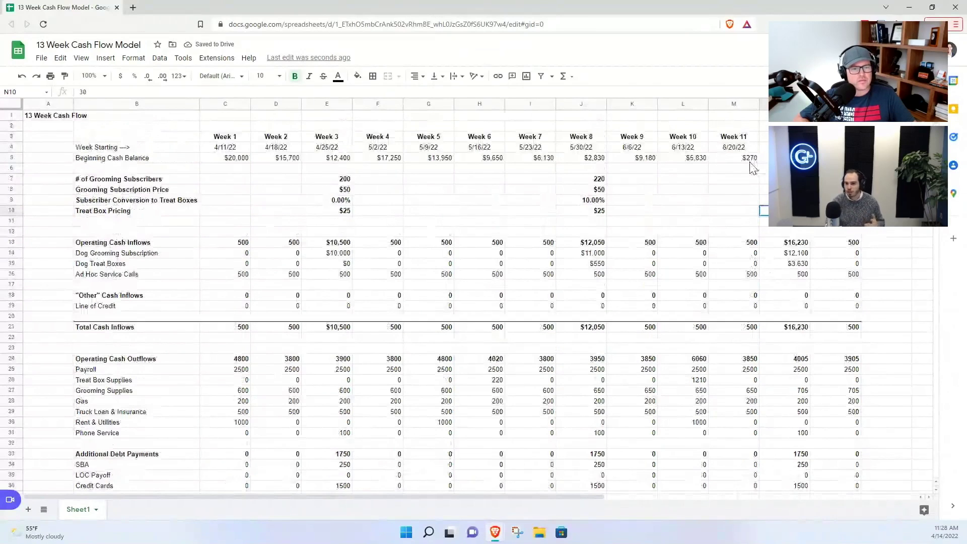
left_click(750, 160)
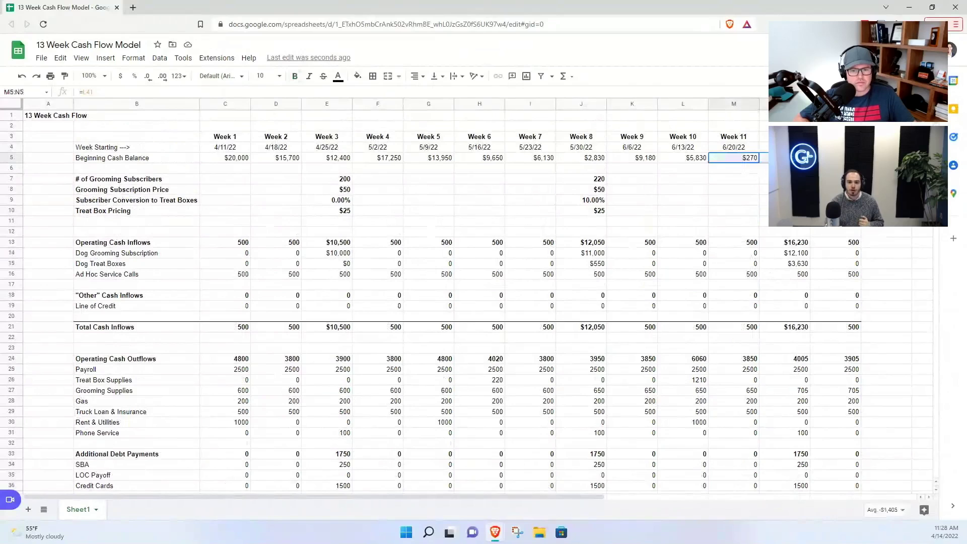
key("Right")
left_click(749, 159)
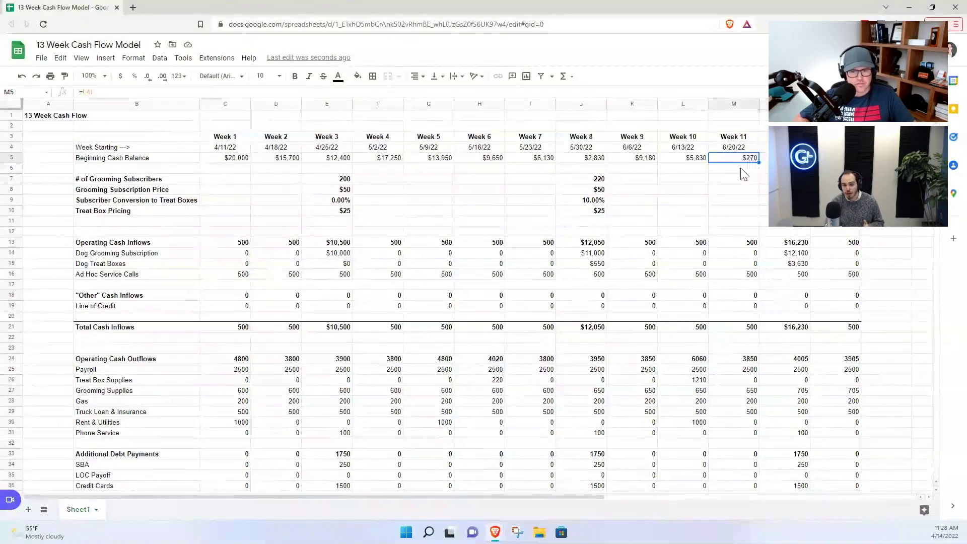
left_click(595, 163)
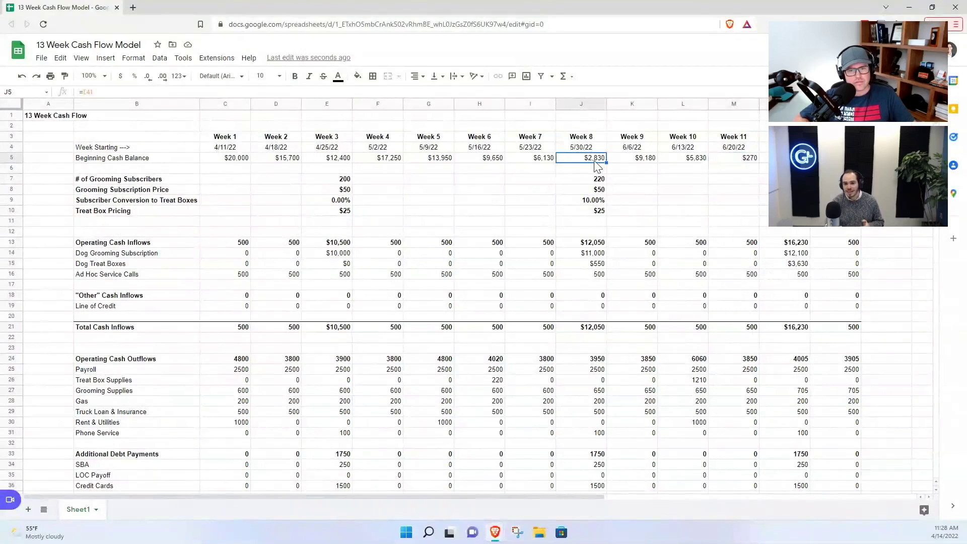
scroll(586, 142, "down", 1)
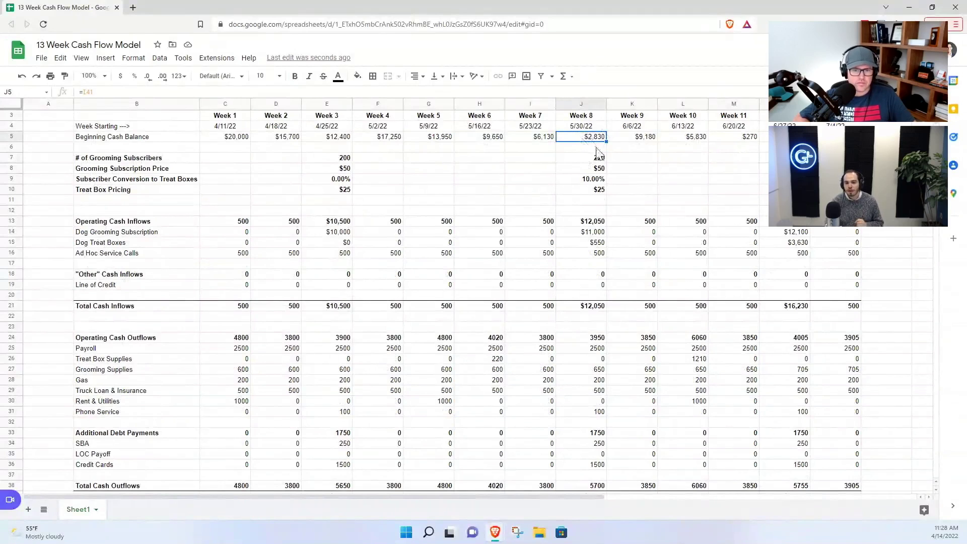
left_click_drag(585, 231, 585, 246)
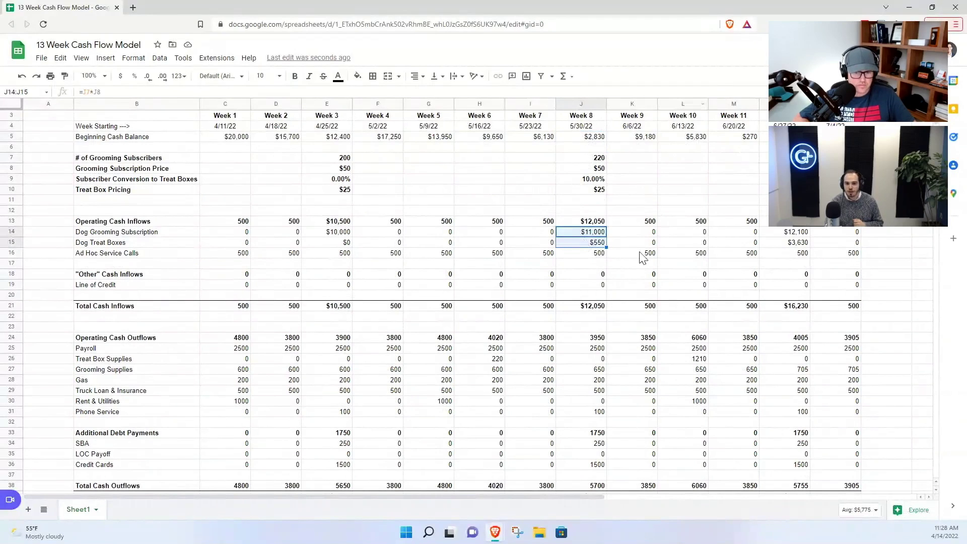
scroll(642, 258, "down", 1)
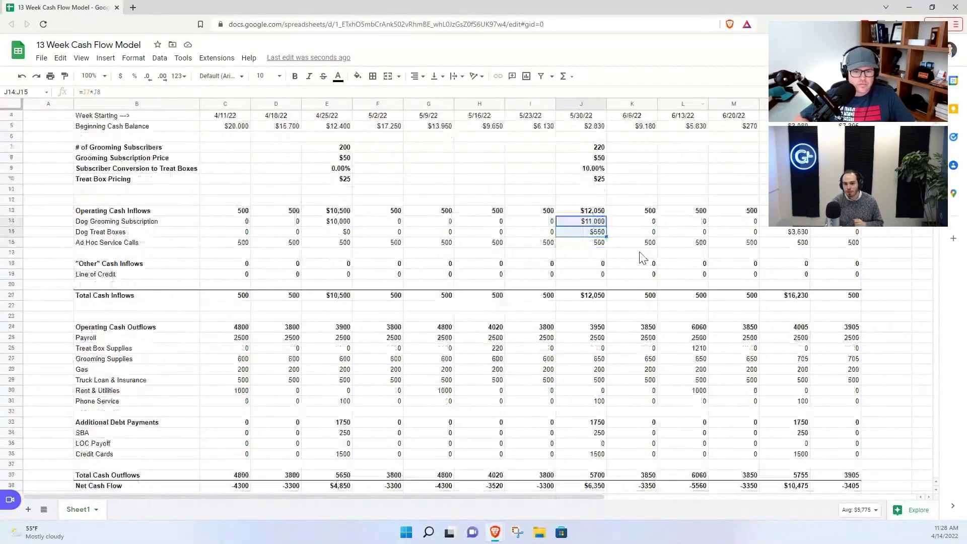
left_click_drag(587, 179, 594, 147)
left_click(596, 337)
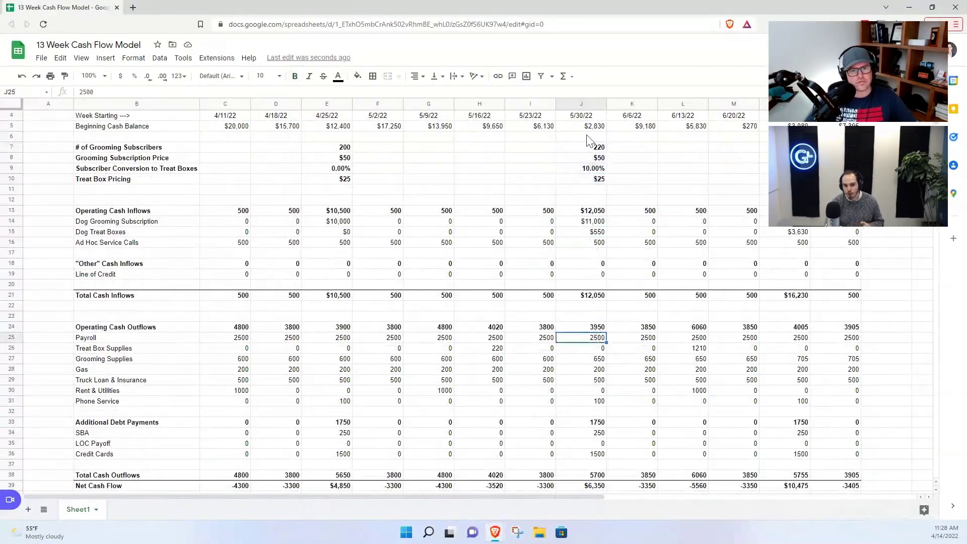
left_click(589, 127)
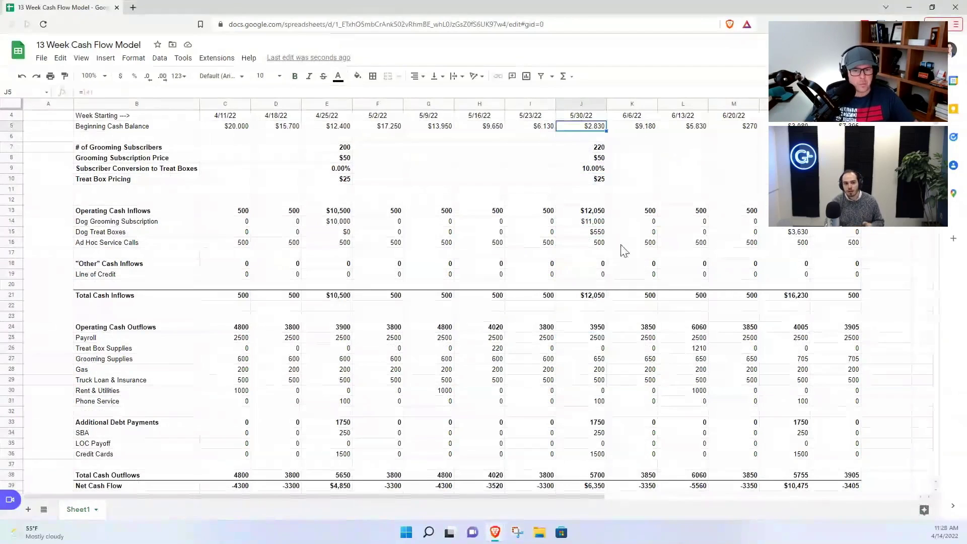
scroll(509, 172, "up", 1)
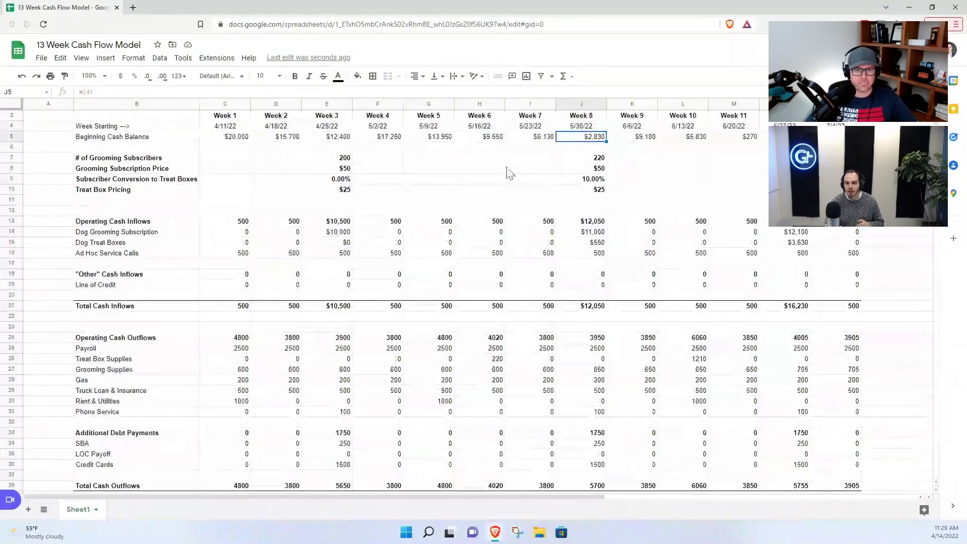
scroll(229, 146, "up", 1)
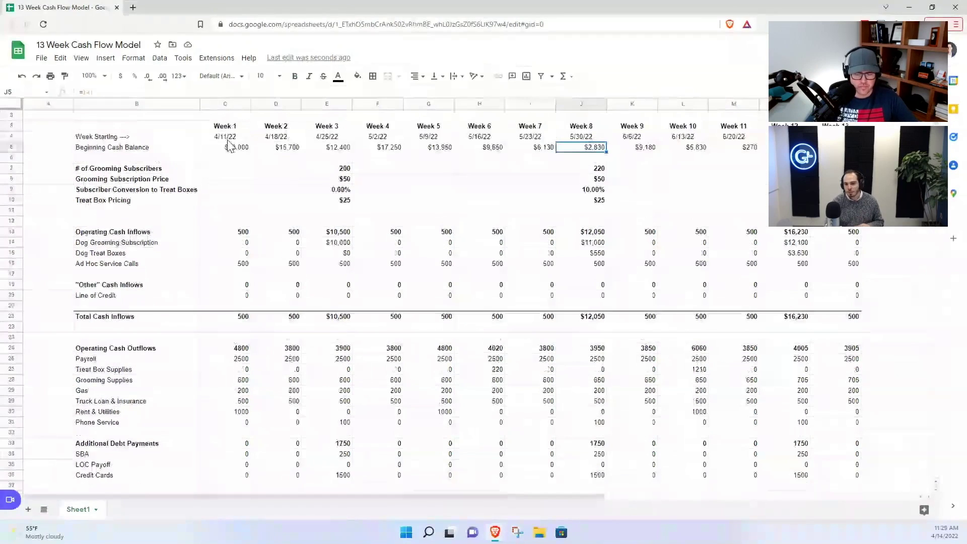
scroll(229, 146, "up", 1)
left_click_drag(230, 158, 852, 158)
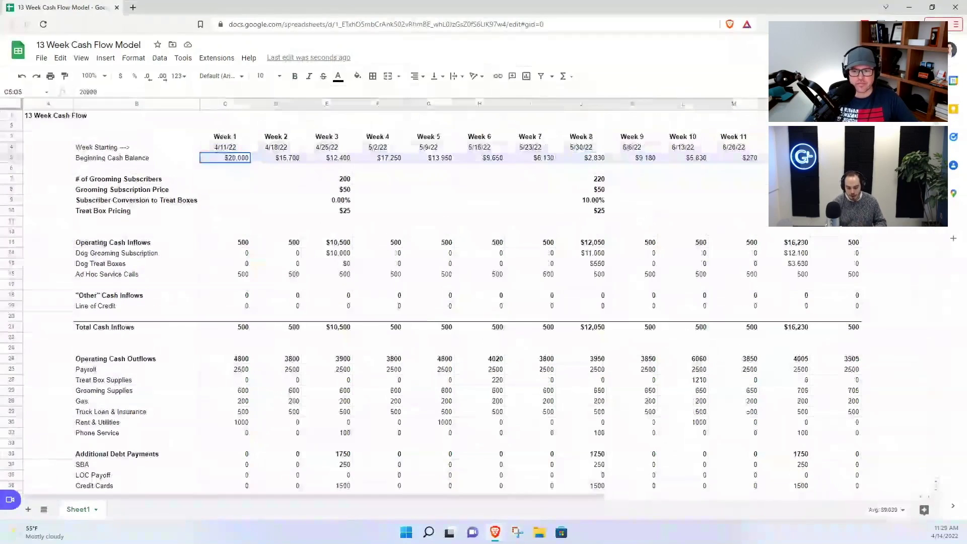
scroll(584, 272, "down", 4)
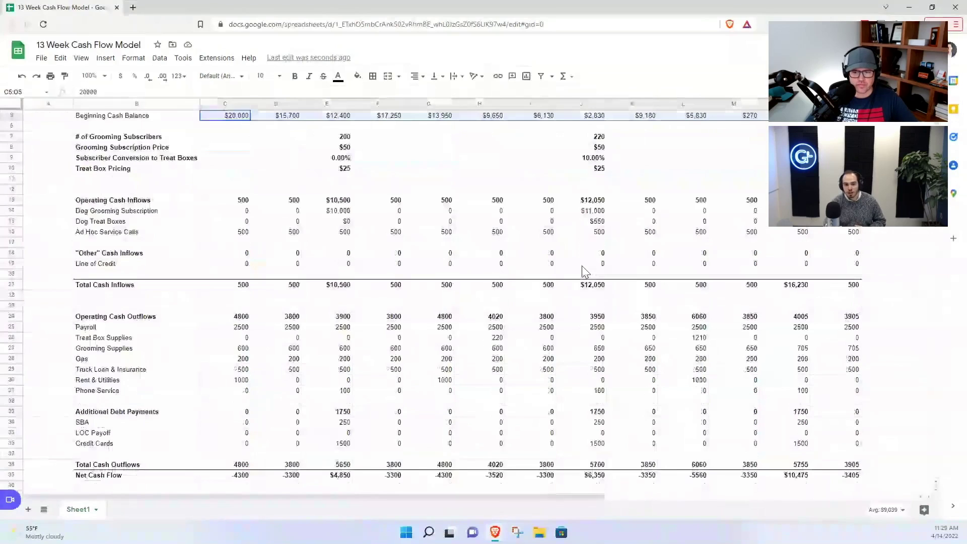
left_click(597, 391)
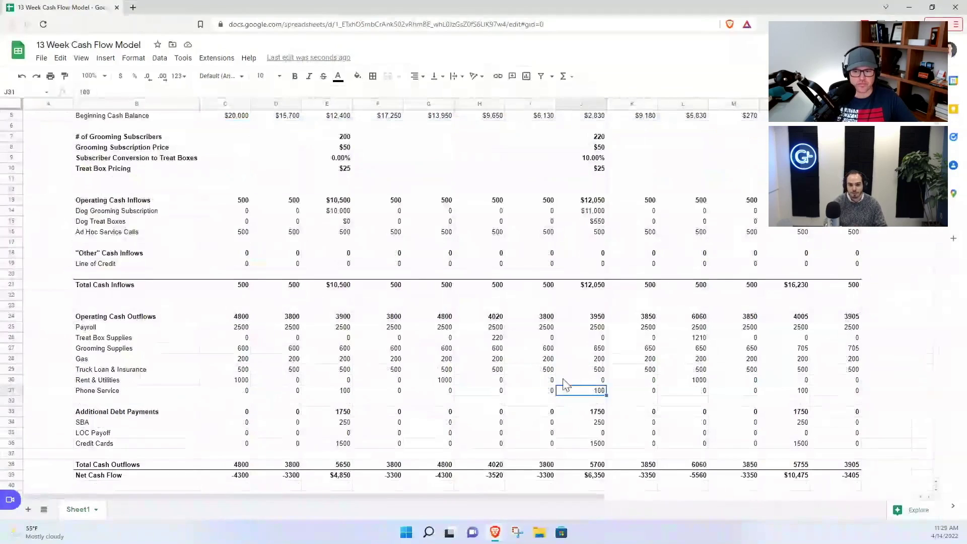
left_click(544, 373)
key("Up")
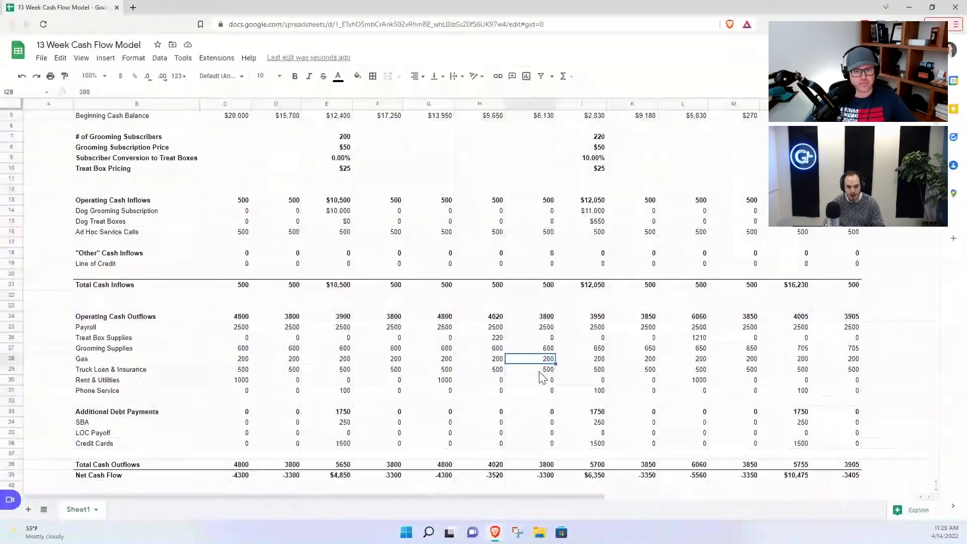
type("0")
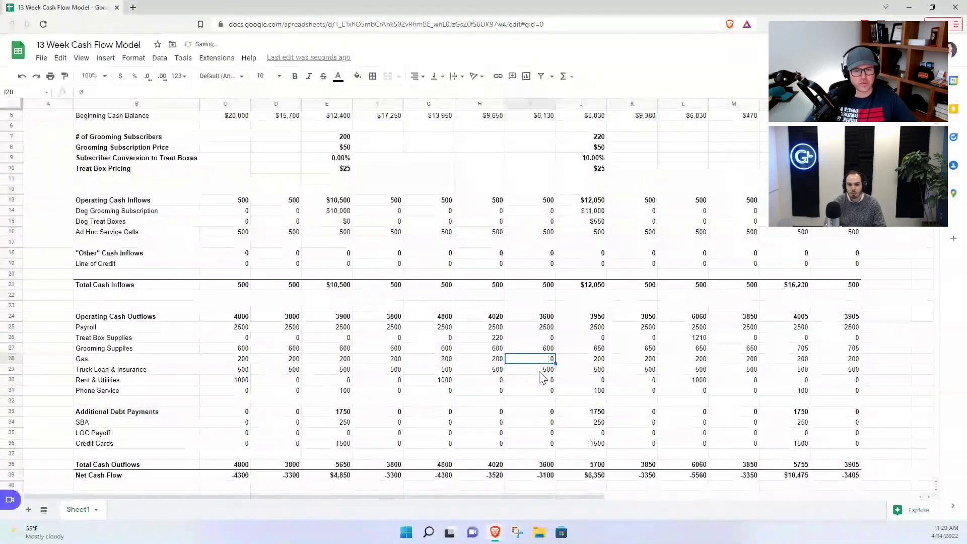
key("ctrl+shift+Left")
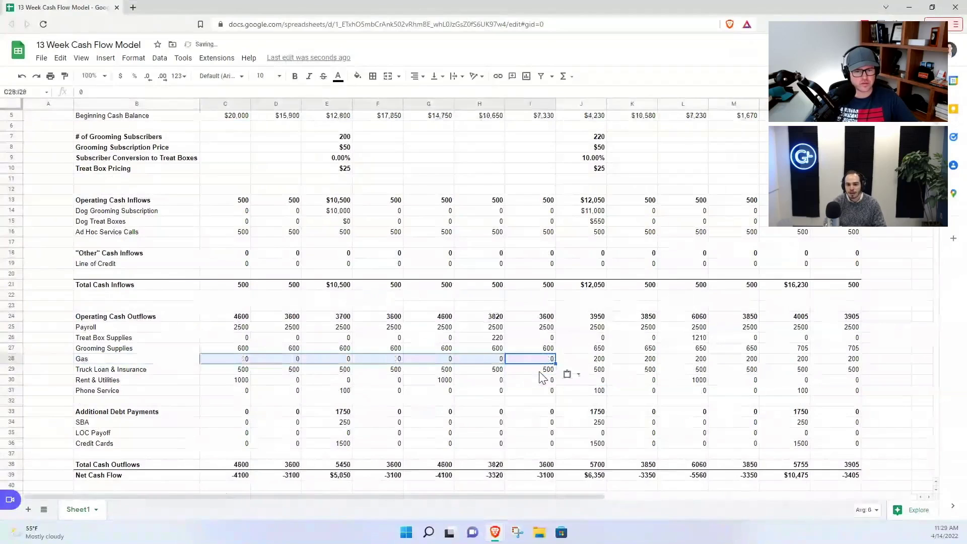
type("0")
key("Right")
scroll(592, 208, "up", 1)
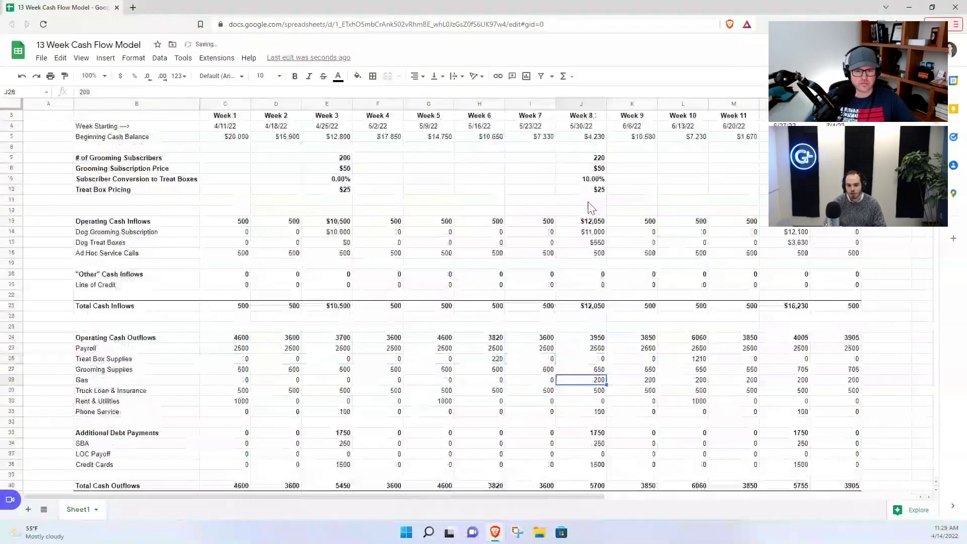
left_click(587, 136)
scroll(600, 379, "down", 2)
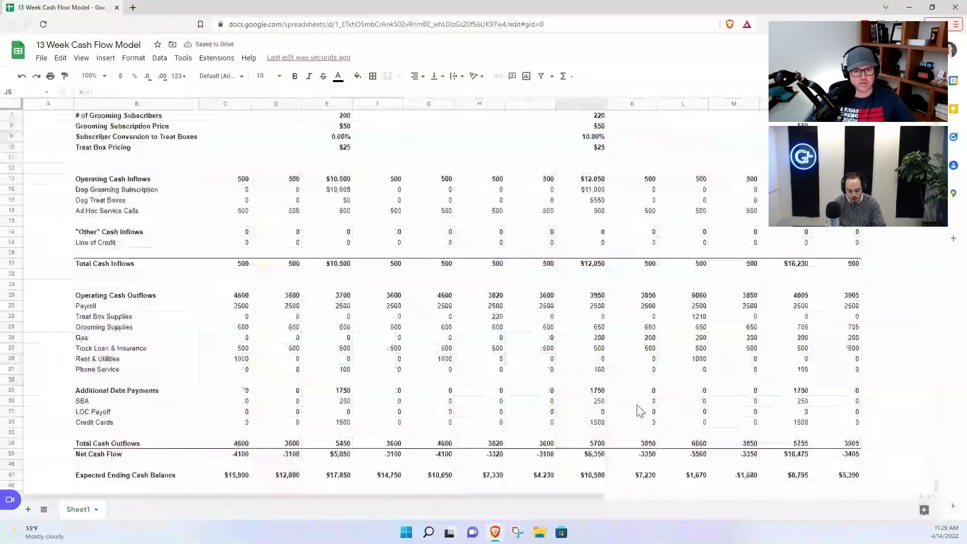
left_click(590, 422)
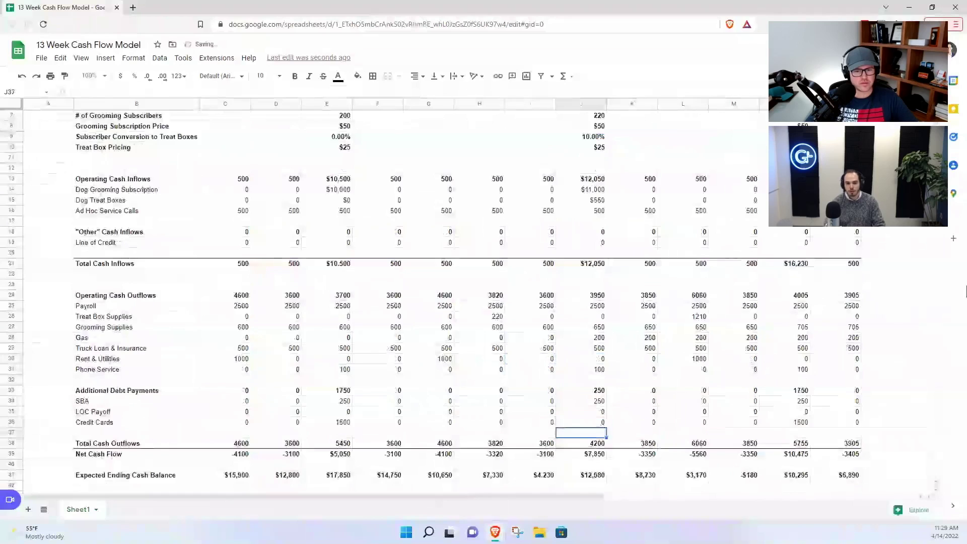
type("0")
key("Tab")
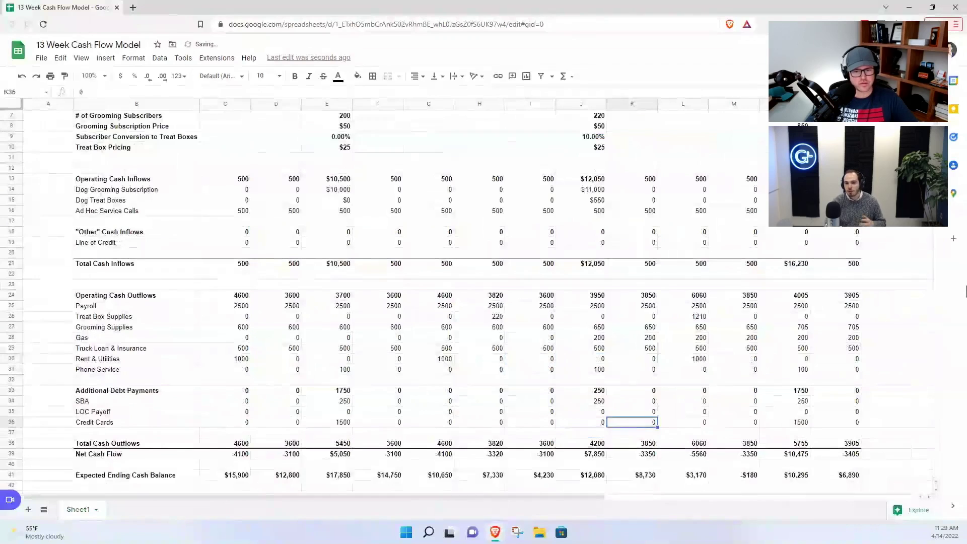
type("3000")
key("Return")
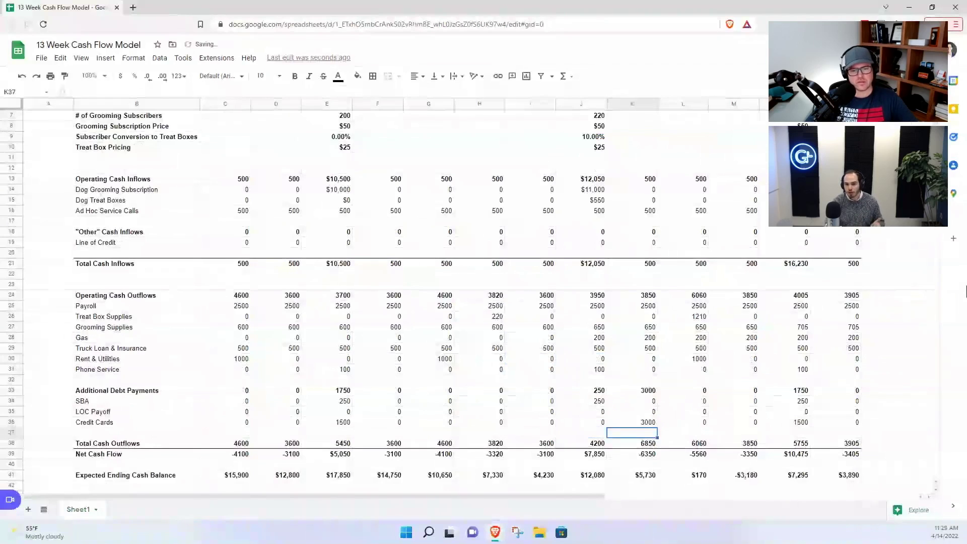
scroll(605, 302, "up", 3)
left_click_drag(587, 158, 631, 163)
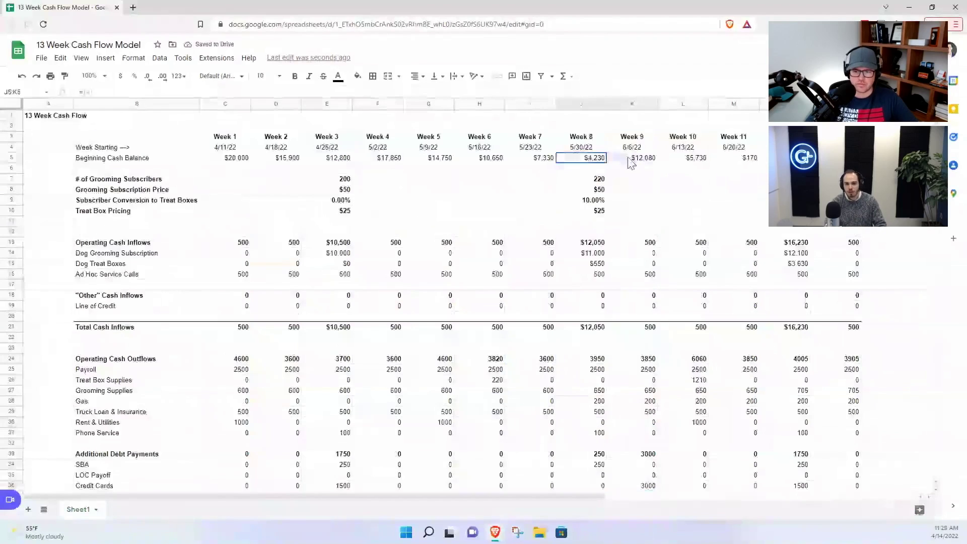
key("ctrl+z")
key("ctrl+z")
key("ctrl+z")
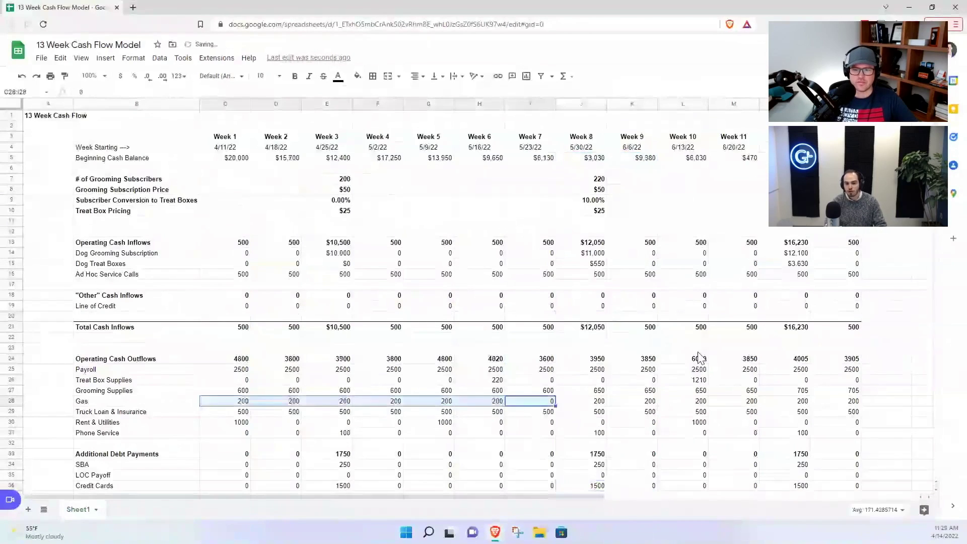
key("ctrl+z")
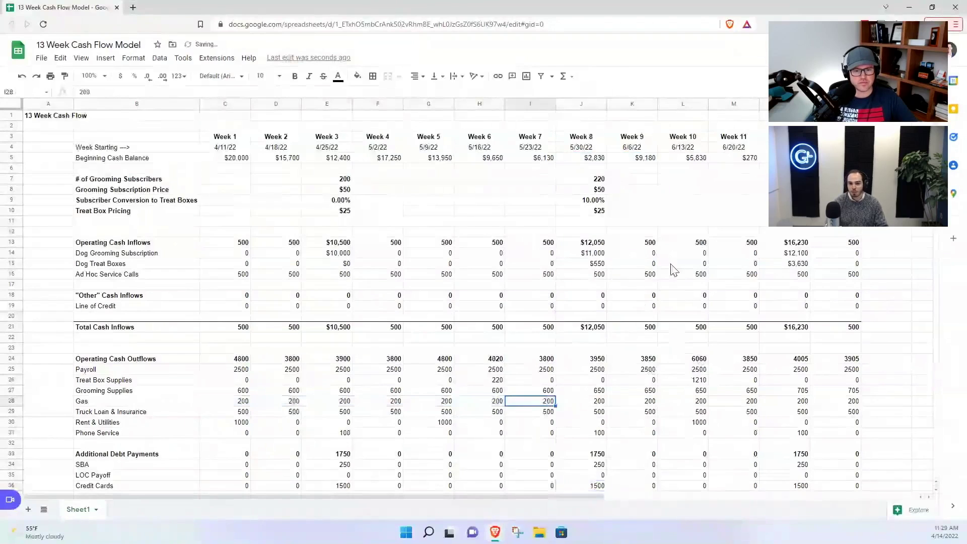
Step: Enter a 10000 line of credit draw for Week 7 in cell I19
left_click(583, 306)
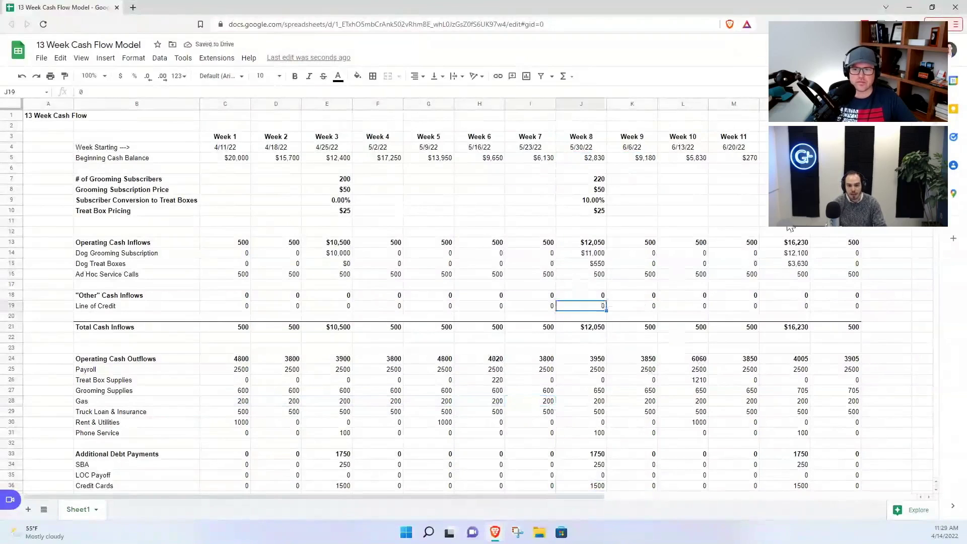
key("Left")
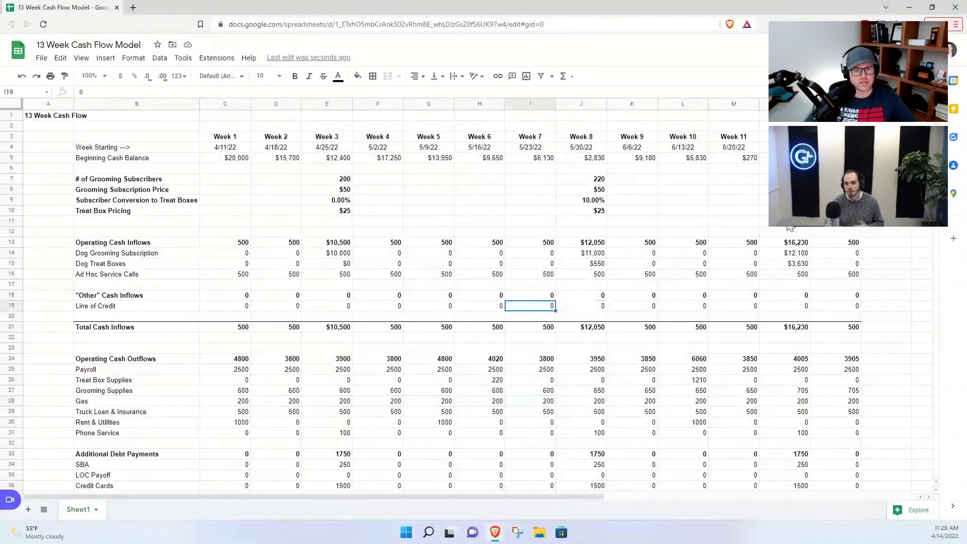
type("10000")
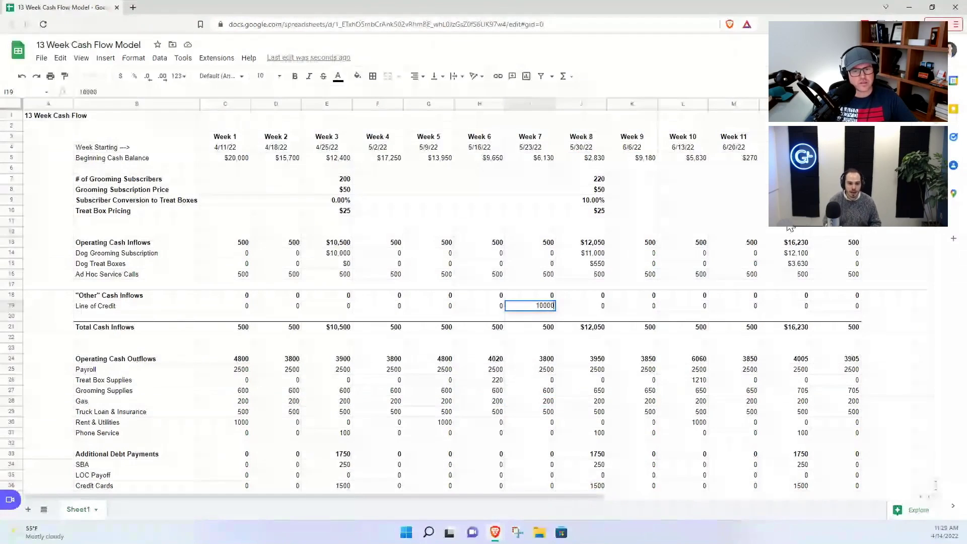
key("ctrl+Return")
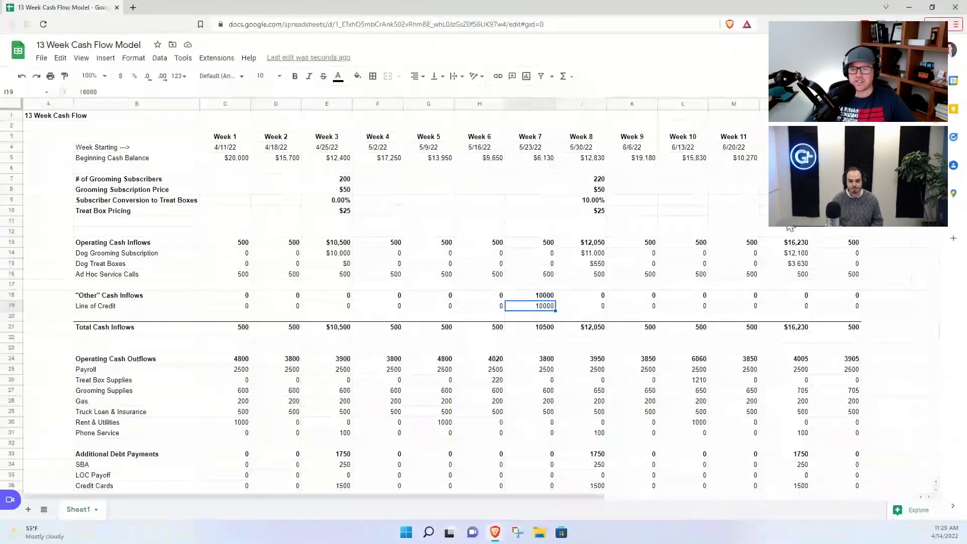
left_click(739, 204)
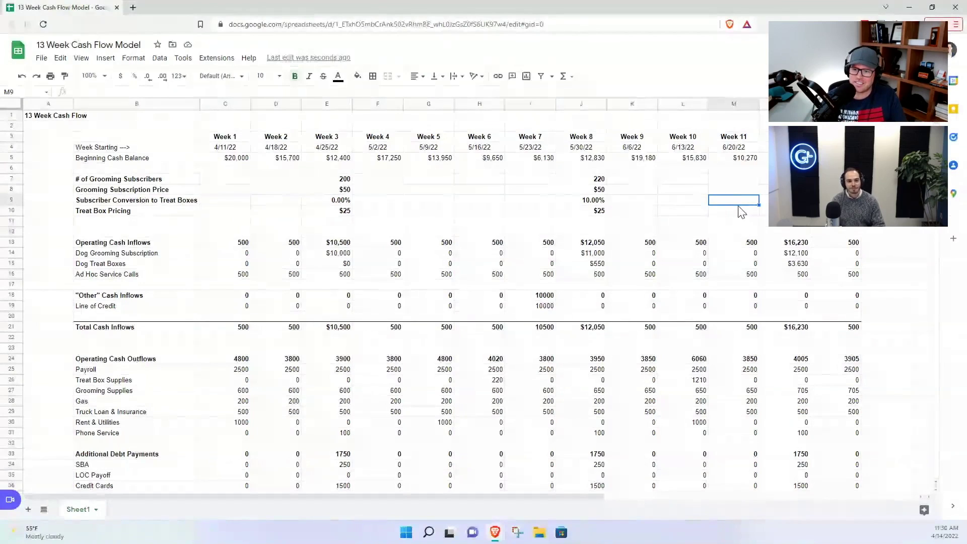
left_click(151, 180)
left_click(226, 192)
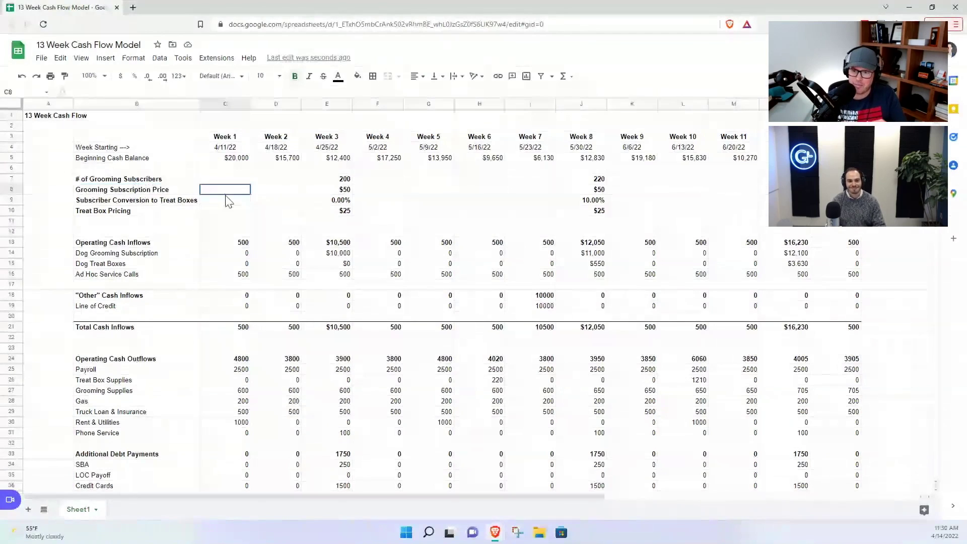